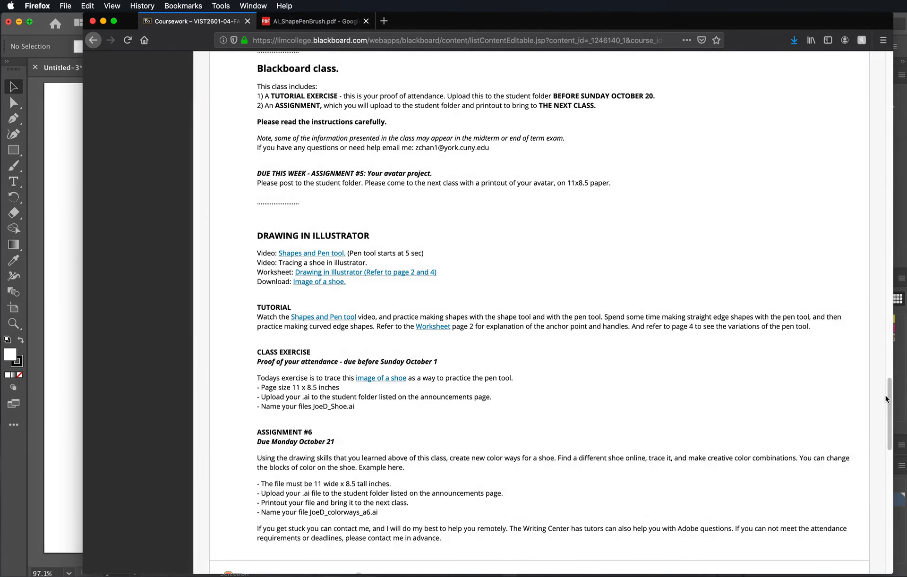
- Switch to Illustrator and create a new landscape Letter document measuring 11 x 8.5 inches, with units in inches
left_click_drag(889, 393, 867, 381)
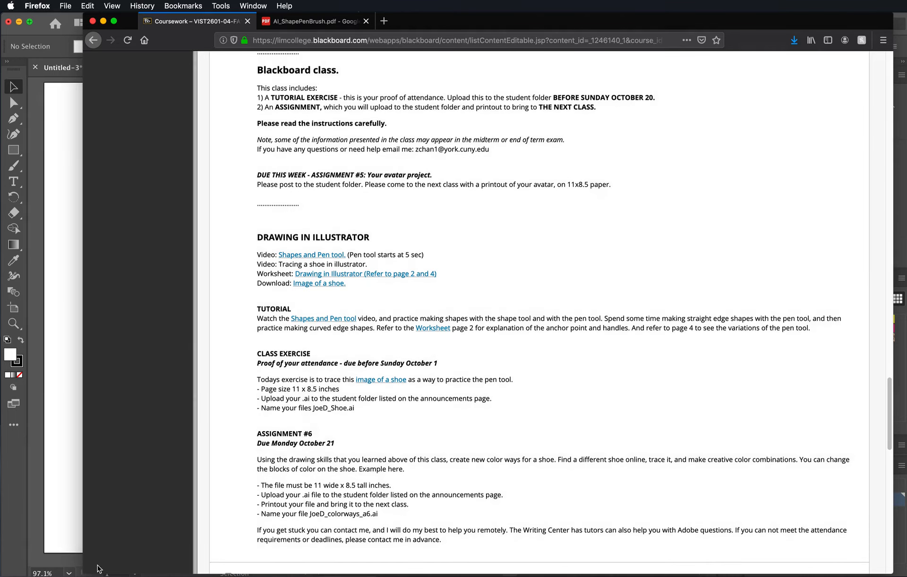
left_click(74, 565)
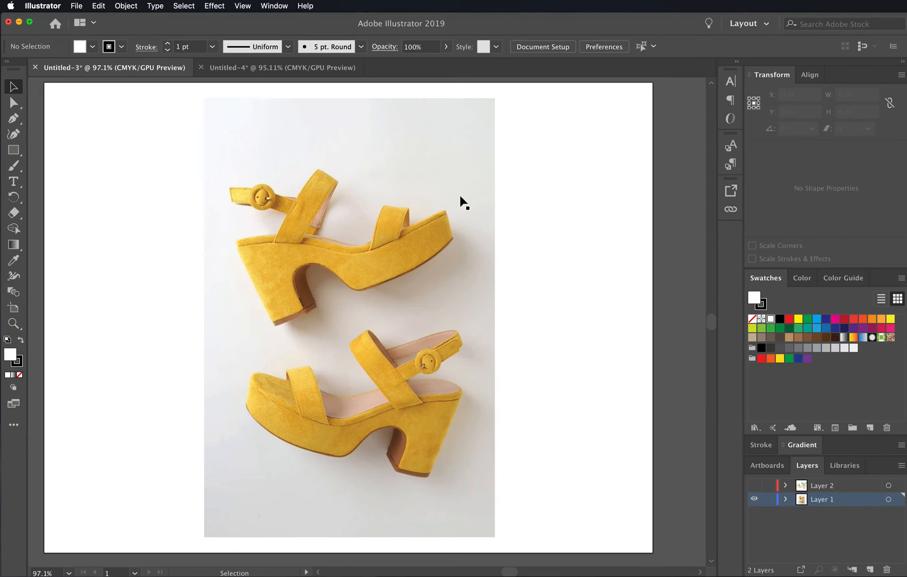
left_click(81, 7)
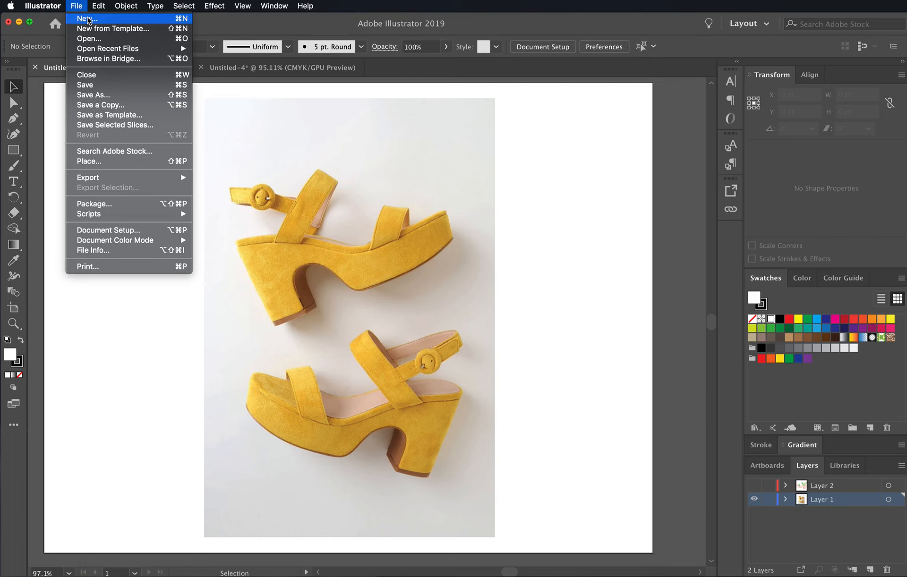
left_click(88, 20)
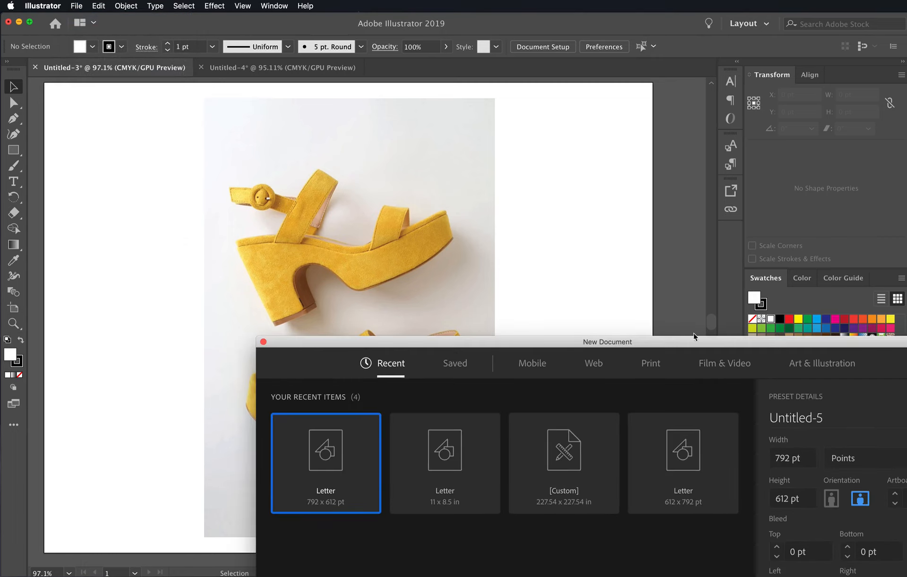
left_click_drag(693, 336, 585, 81)
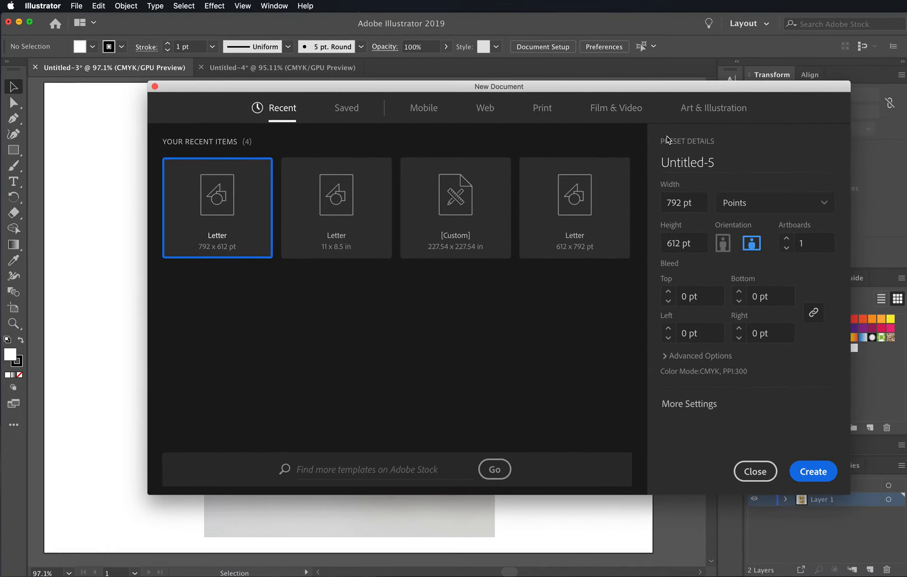
left_click(775, 207)
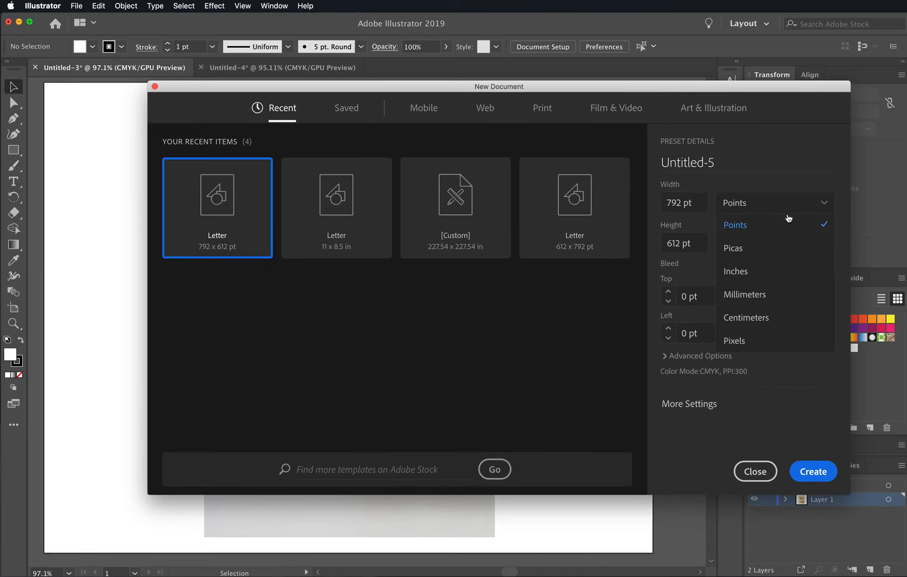
left_click(775, 271)
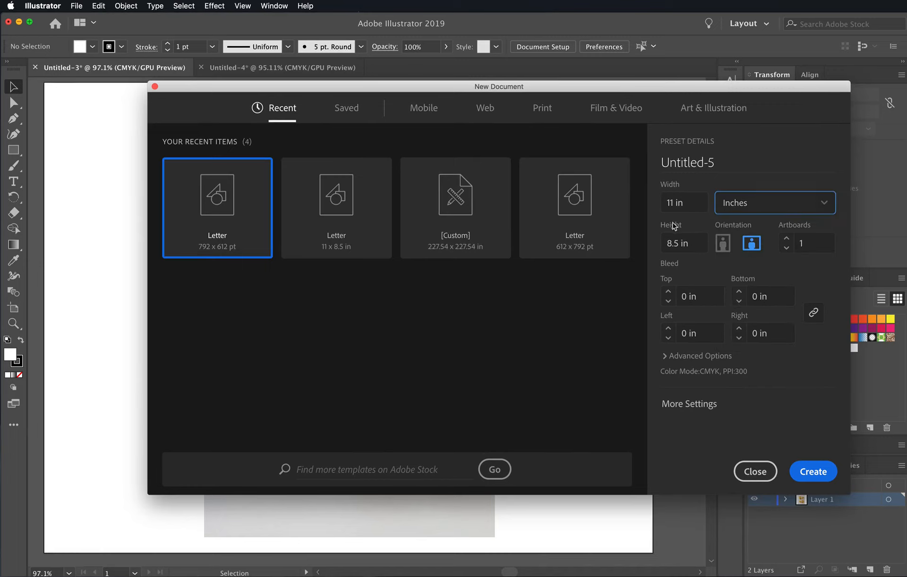
left_click(822, 477)
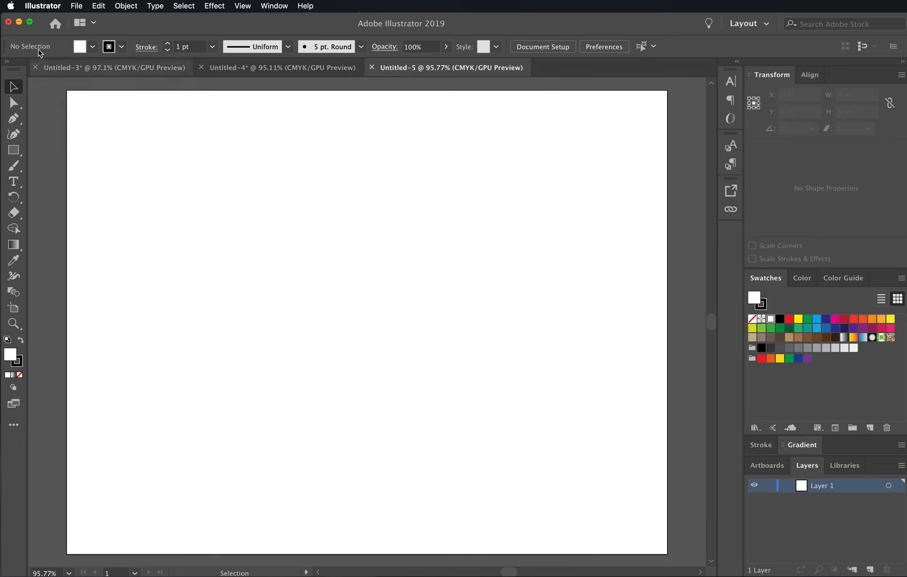
- Place the AI_Pen_Trace_Shoe image from the Desktop onto the artboard as a linked file
left_click(76, 5)
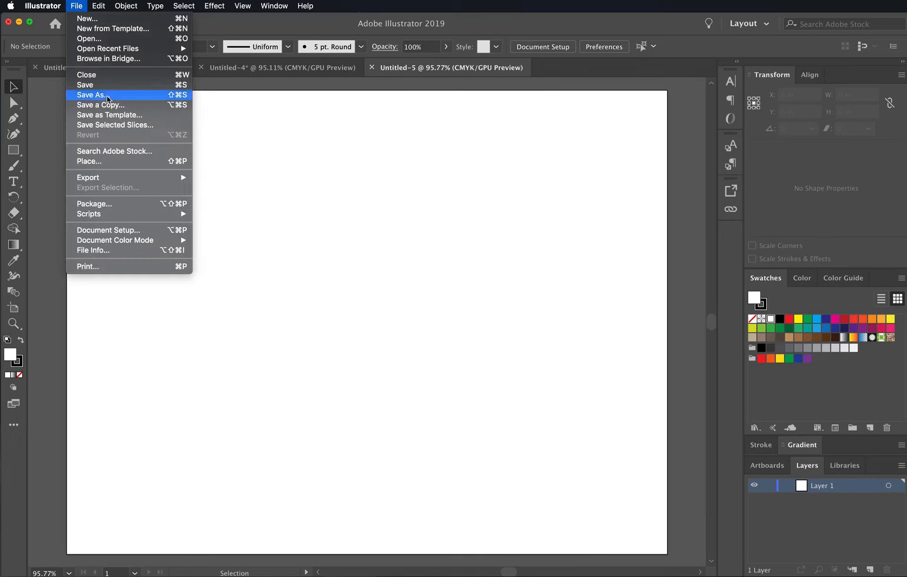
left_click(119, 162)
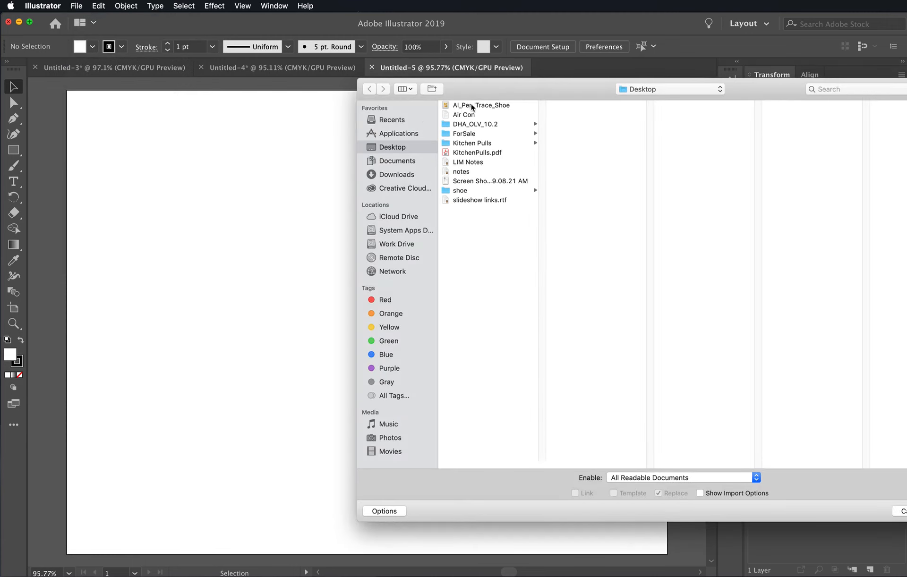
left_click(499, 107)
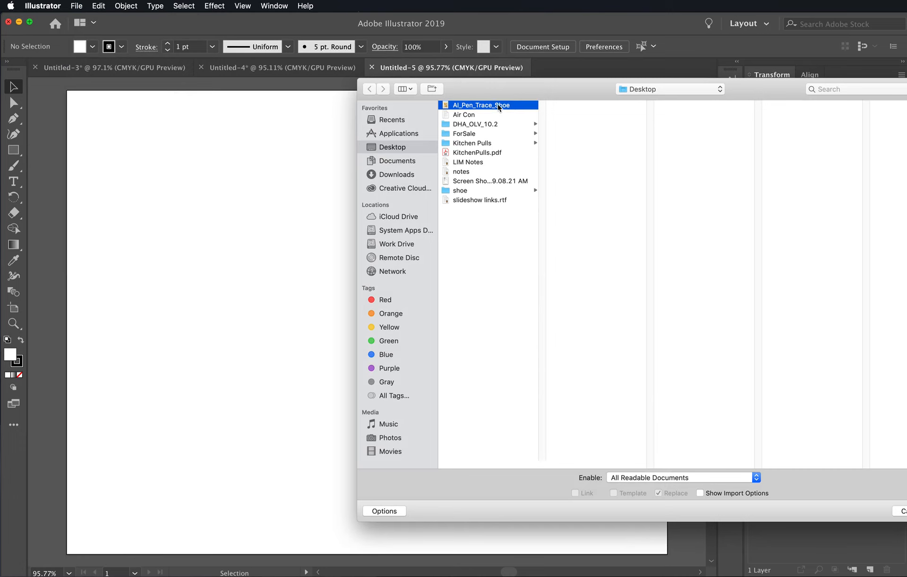
left_click_drag(557, 89, 444, 98)
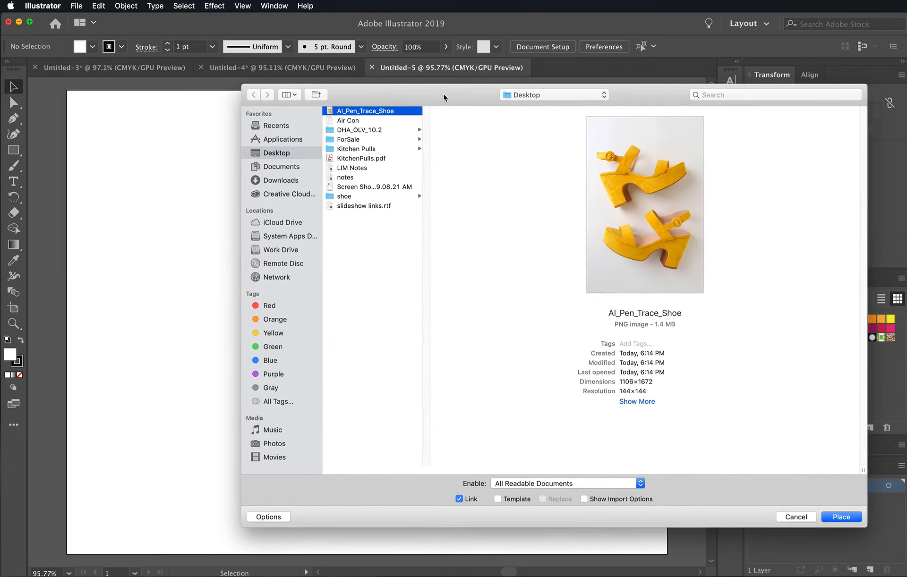
left_click(842, 517)
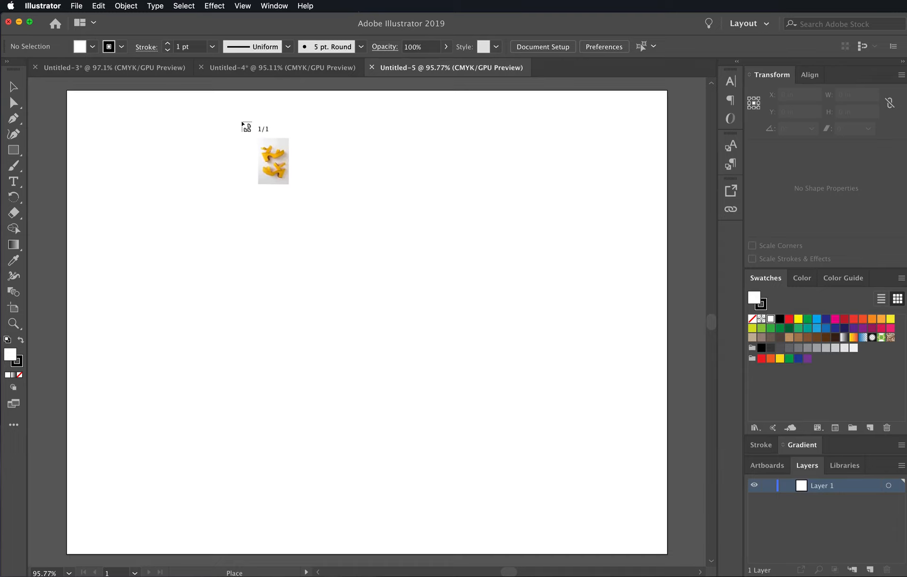
left_click(230, 119)
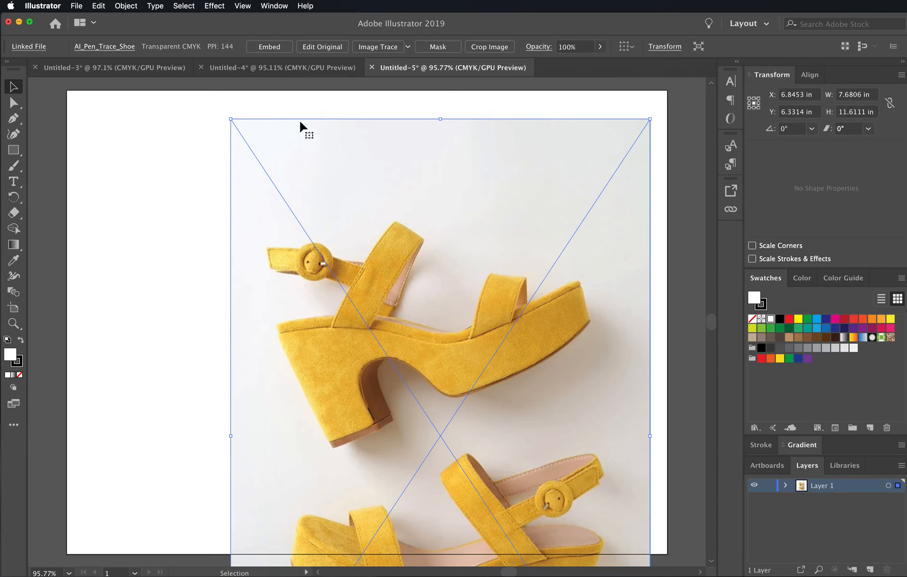
- Scale the placed photo down to about 7 x 10.6 in and move it so the lower sandal sits mid-artboard
left_click_drag(652, 121, 612, 176)
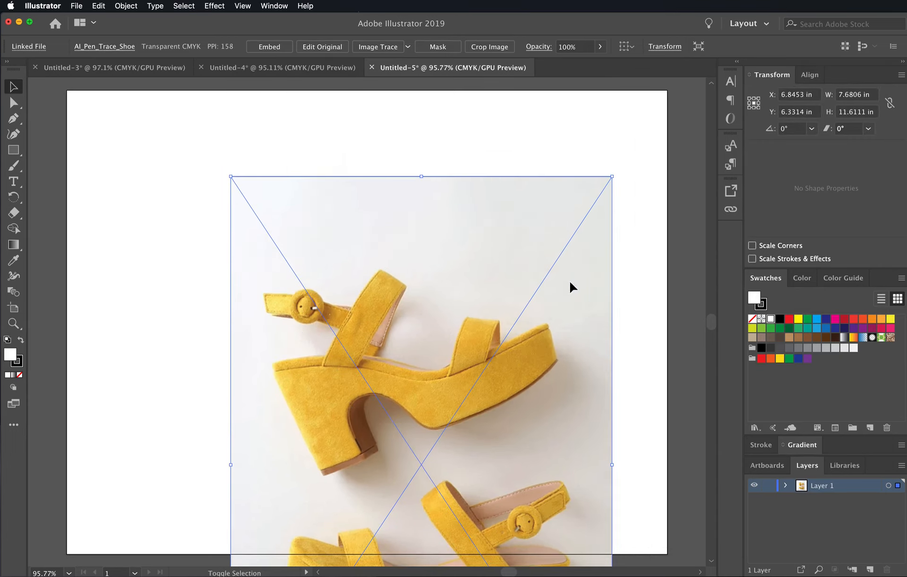
left_click_drag(555, 507, 493, 244)
left_click_drag(513, 390, 534, 390)
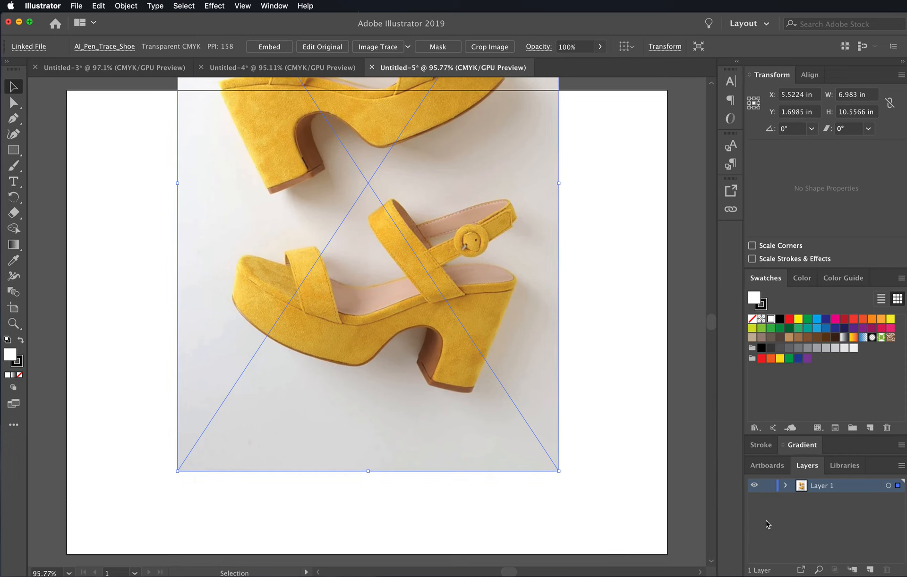
- Lock the photo's layer and add a new layer above it, ready for drawing with the Pen tool
left_click(770, 489)
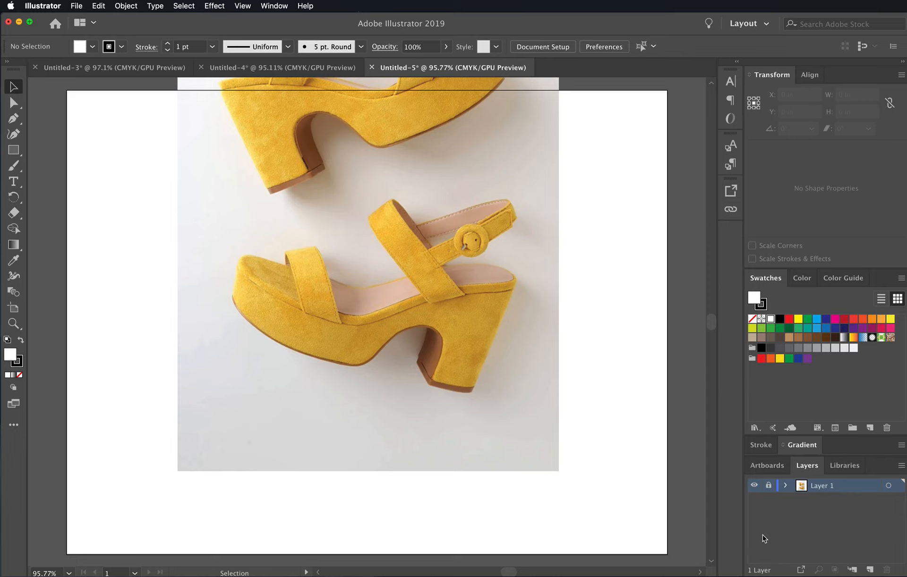
left_click(870, 571)
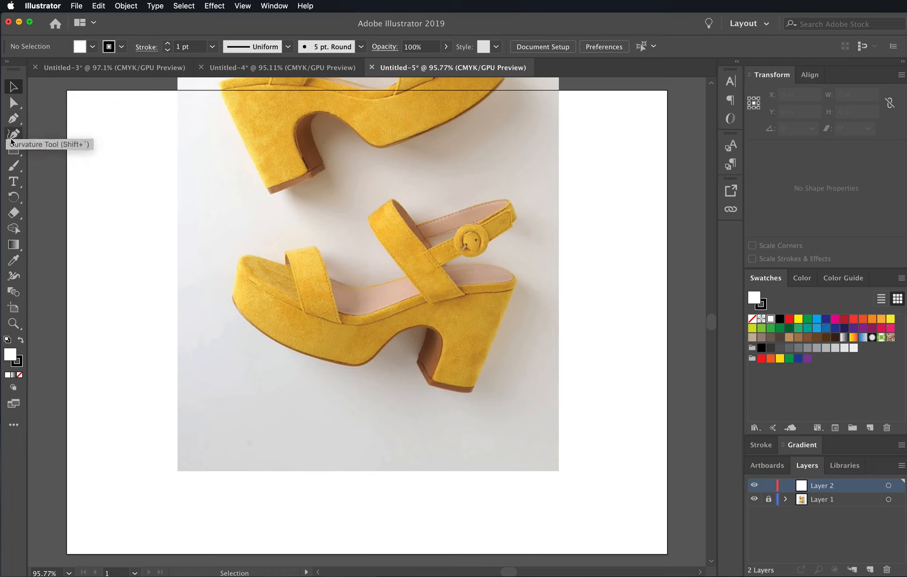
left_click(16, 117)
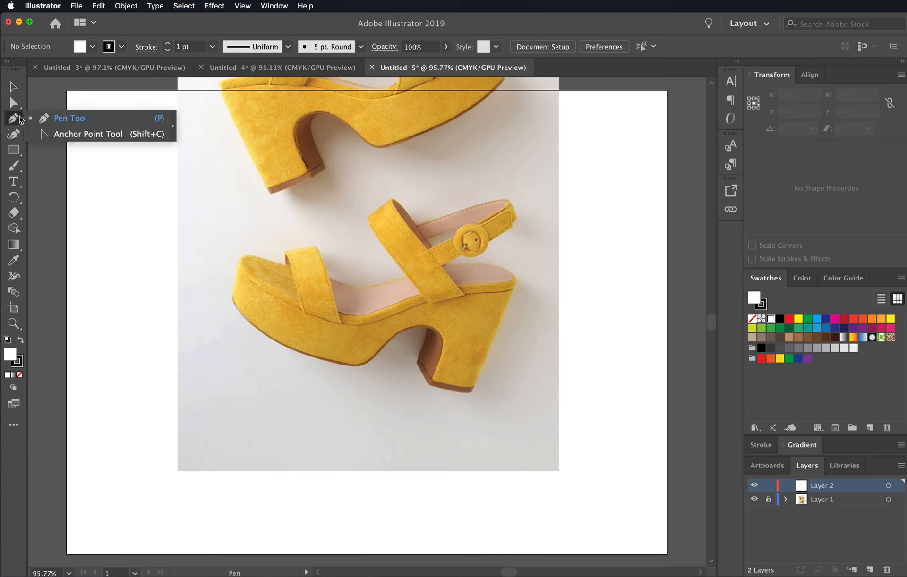
left_click(56, 122)
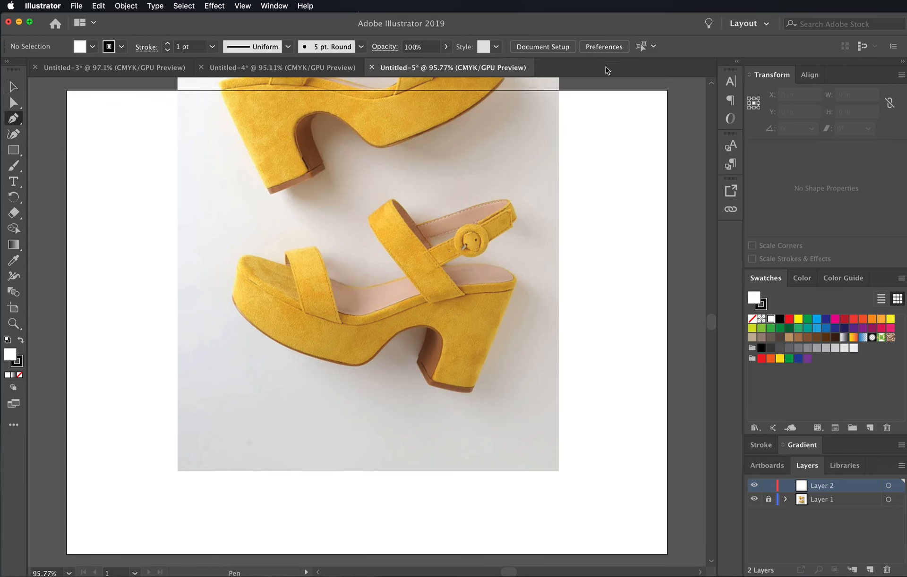
- Draw a straight-edged practice triangle on the blank artboard area beside the photo and undo it
left_click(598, 146)
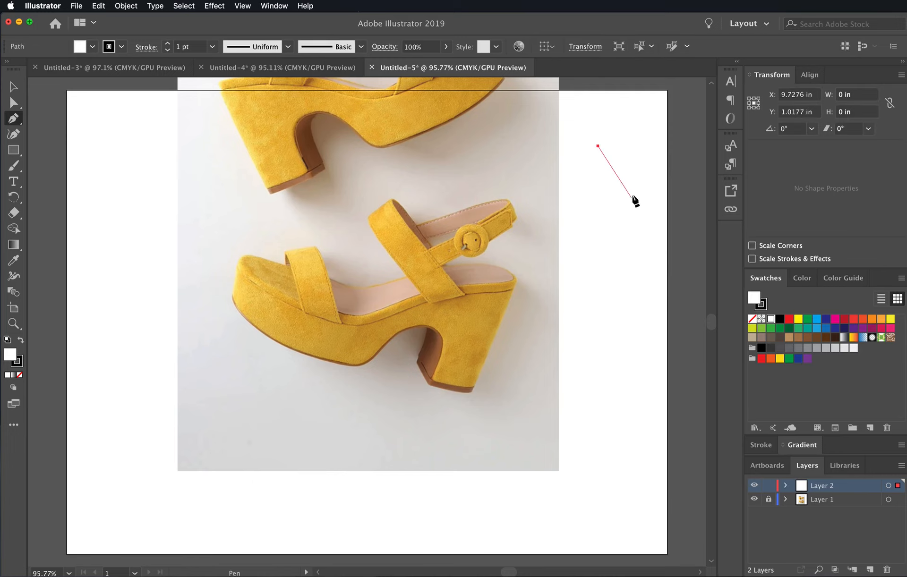
left_click(632, 190)
left_click(595, 210)
left_click(597, 146)
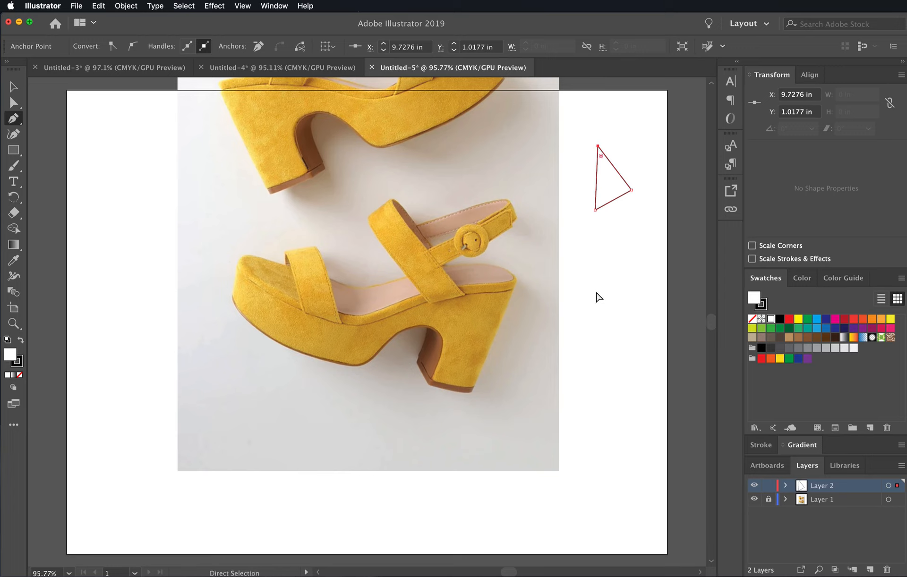
key("super+z")
key("super+z")
key("super+z")
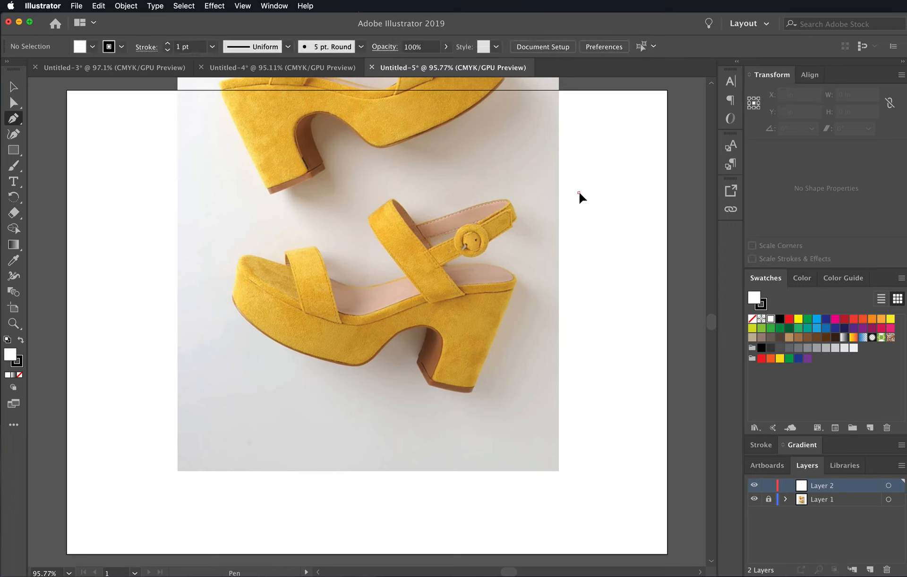
- Draw a closed curved practice shape beside the photo, try a yellow fill, set the fill to None and delete the shape
left_click_drag(579, 193, 579, 231)
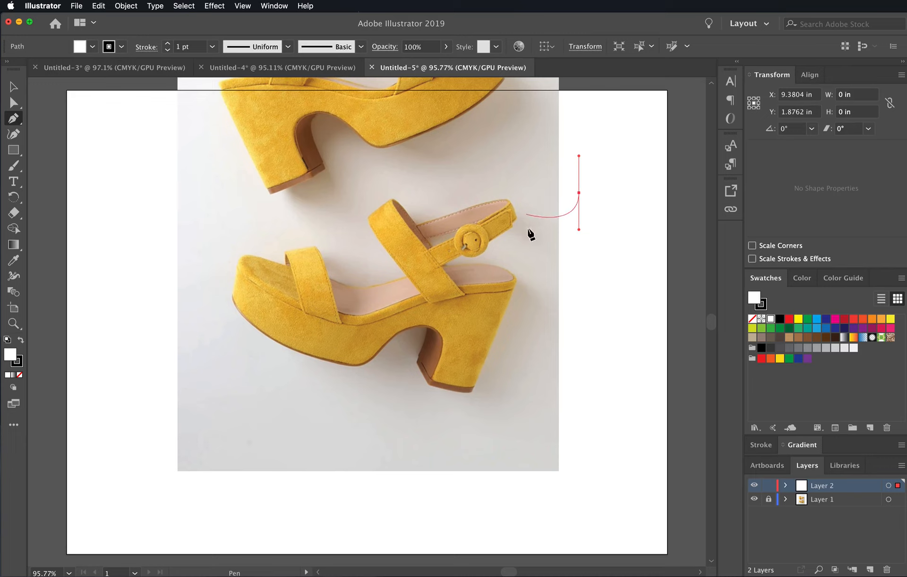
left_click_drag(613, 197, 614, 169)
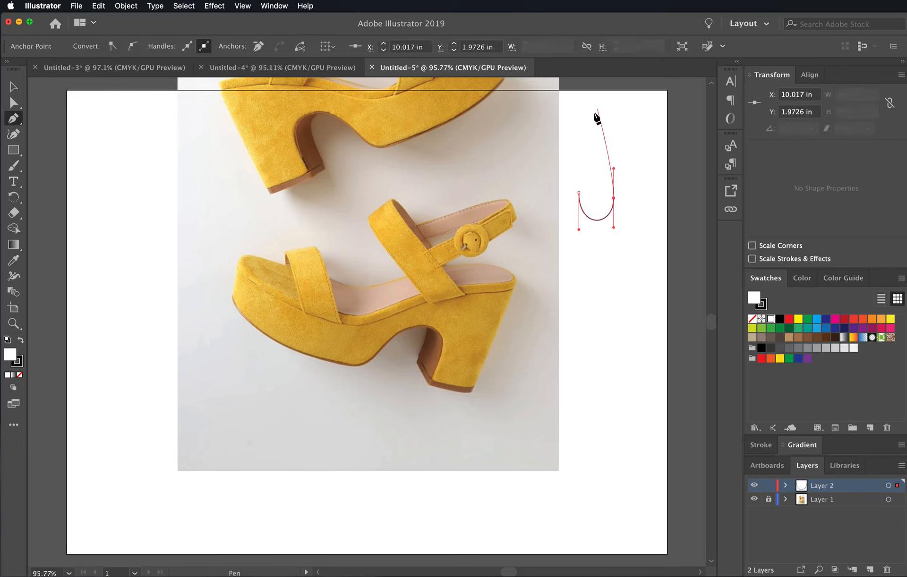
left_click(579, 194)
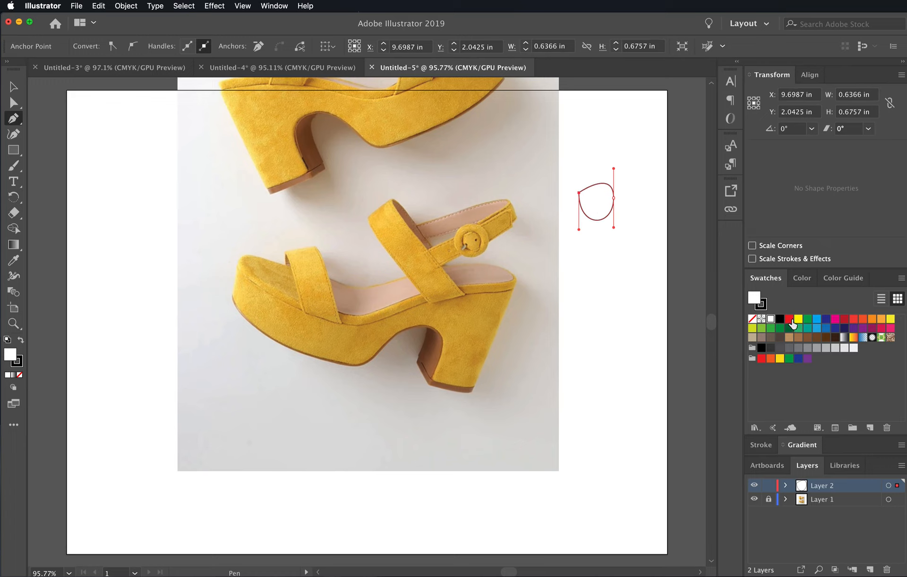
left_click(797, 319)
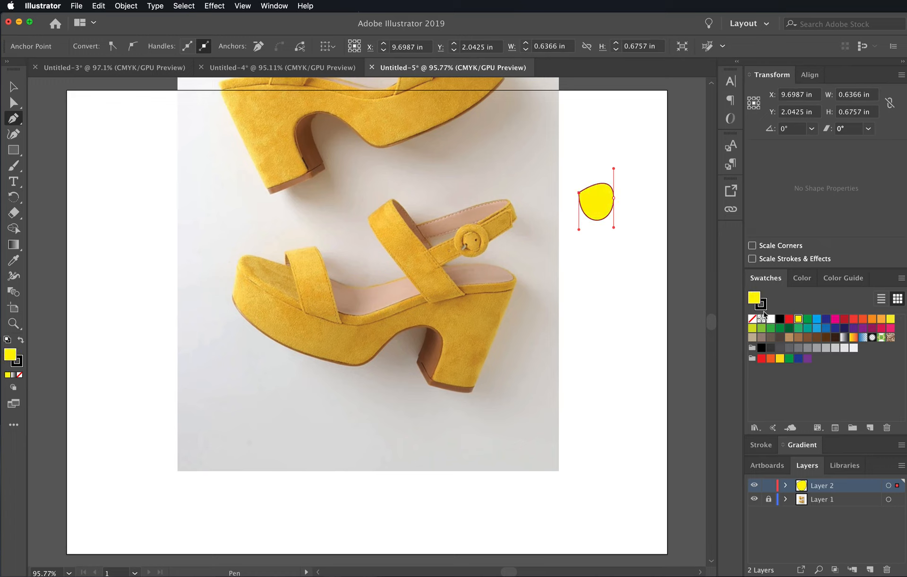
left_click(752, 320)
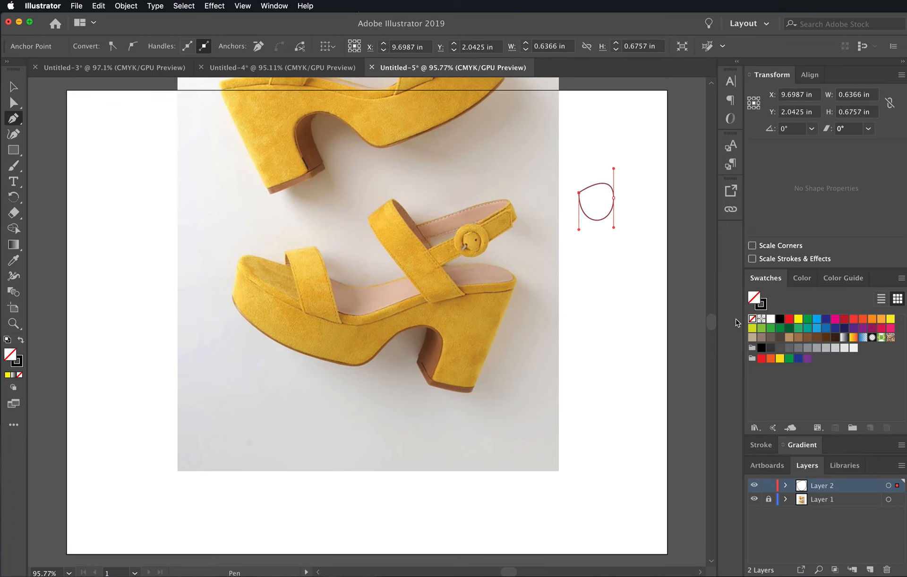
key("BackSpace")
key("BackSpace")
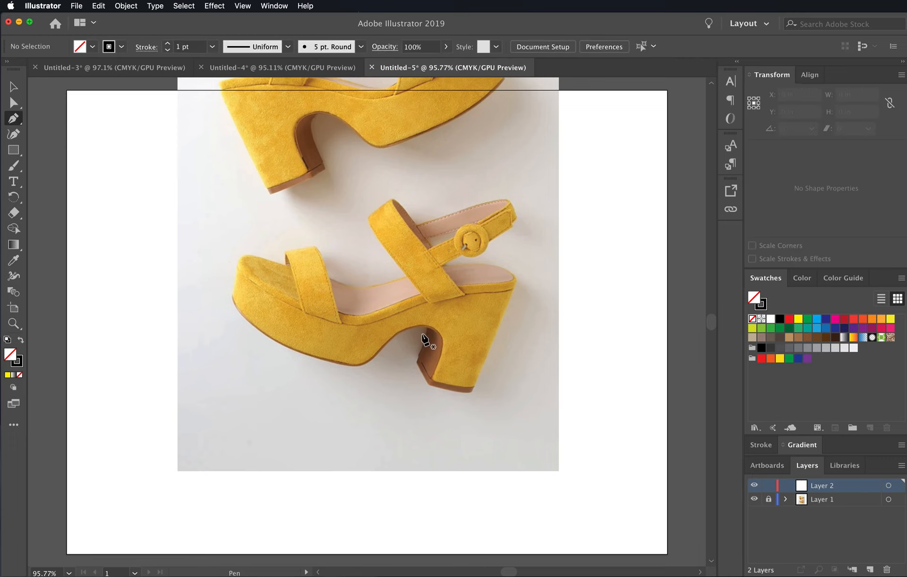
- Start a Pen tool path at the lower sandal's toe tip, tracing down the toe edge and along the curved front sole
left_click_drag(480, 340, 513, 338)
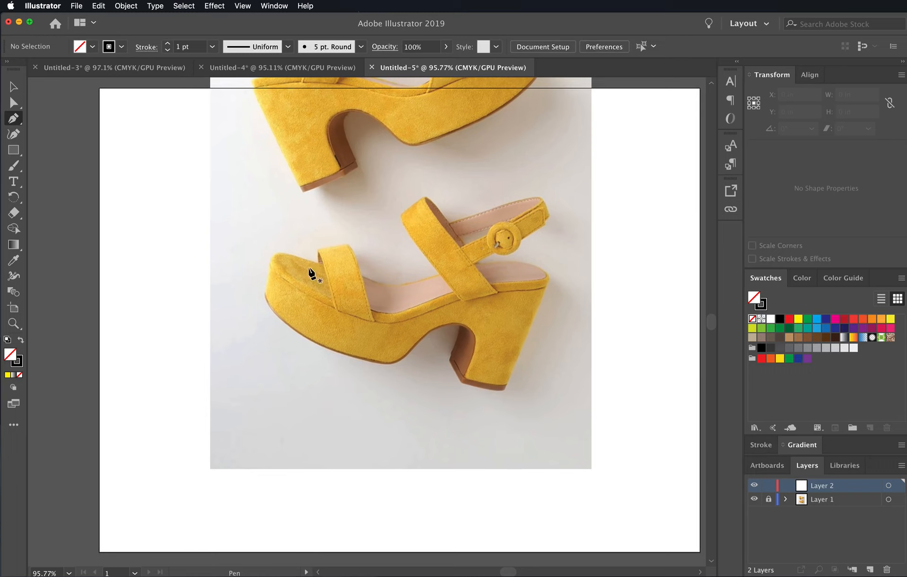
left_click_drag(363, 309, 380, 312)
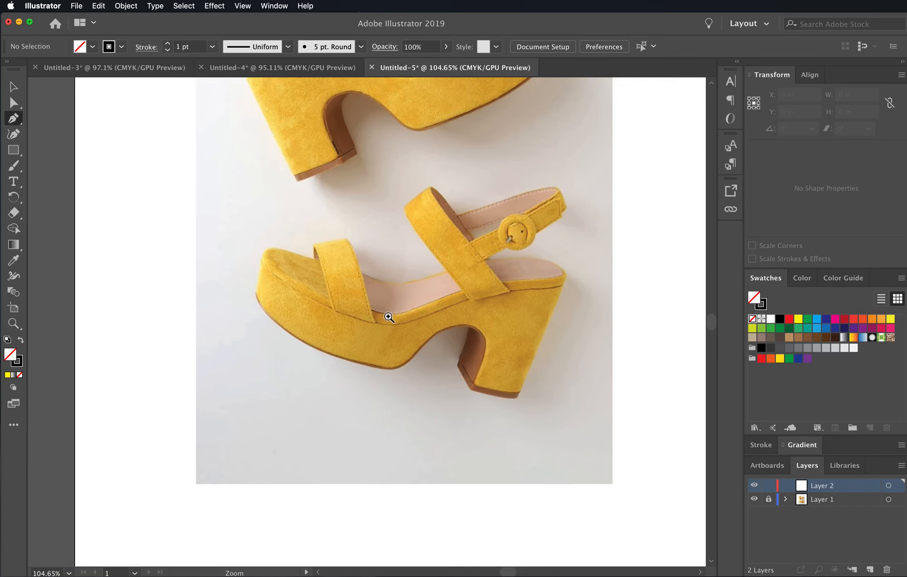
left_click(389, 318)
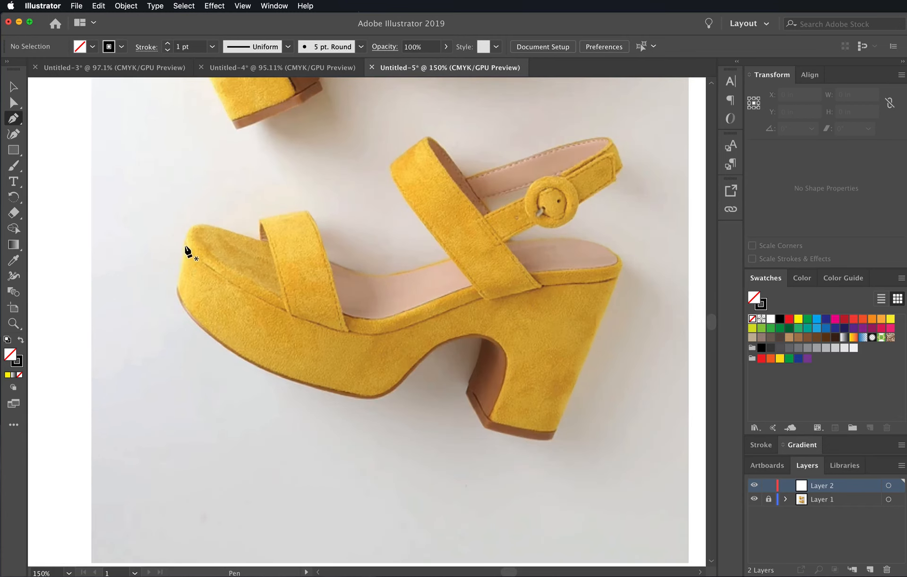
left_click(186, 243)
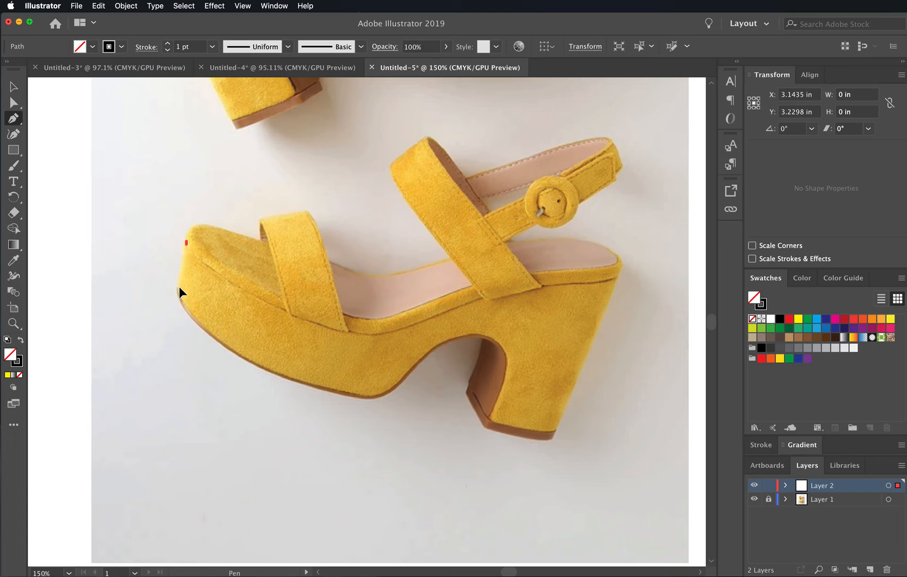
left_click(179, 287)
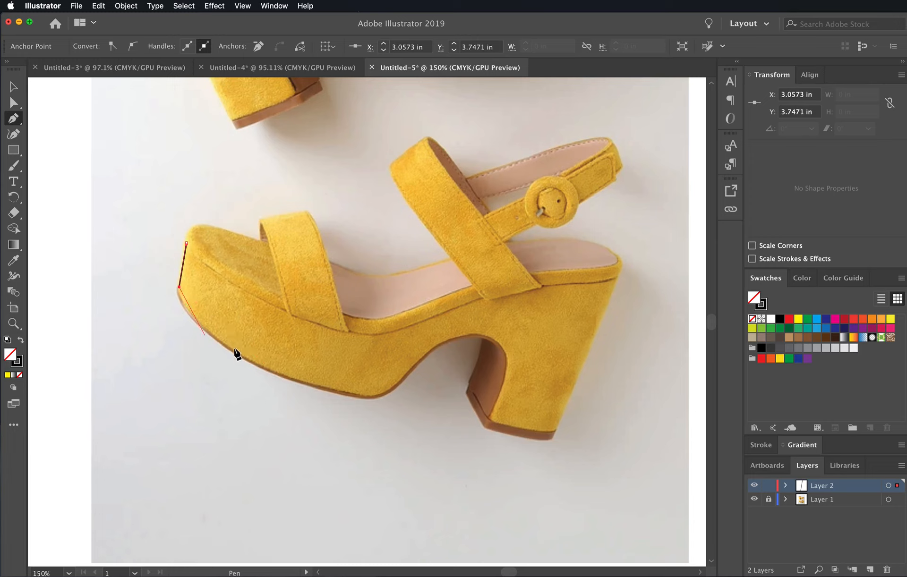
left_click_drag(270, 370, 356, 407)
mouse_move(357, 409)
left_mouse_down()
mouse_move(366, 411)
mouse_move(356, 431)
mouse_move(353, 404)
mouse_move(343, 430)
mouse_move(353, 390)
mouse_move(347, 429)
mouse_move(367, 414)
mouse_move(353, 410)
left_mouse_up()
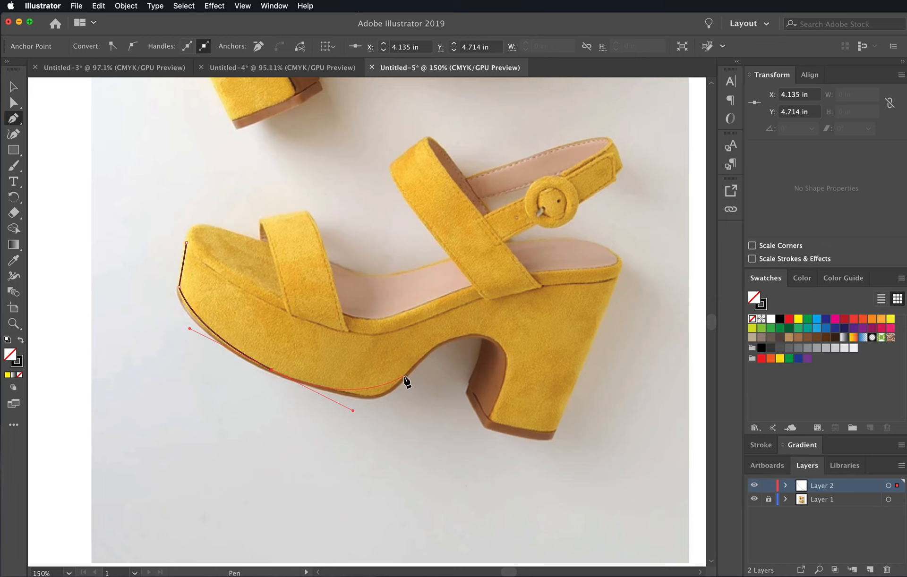
- Continue the path around the sandal's arch, down the heel's inner edge, along its base and straight up to the back corner
left_click(405, 375)
left_click_drag(426, 360, 431, 353)
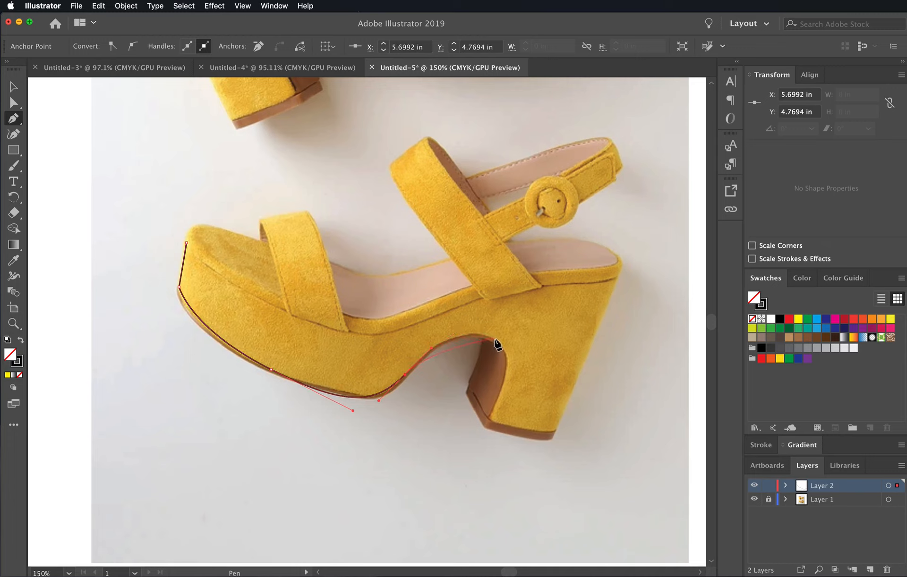
left_click_drag(497, 342, 536, 365)
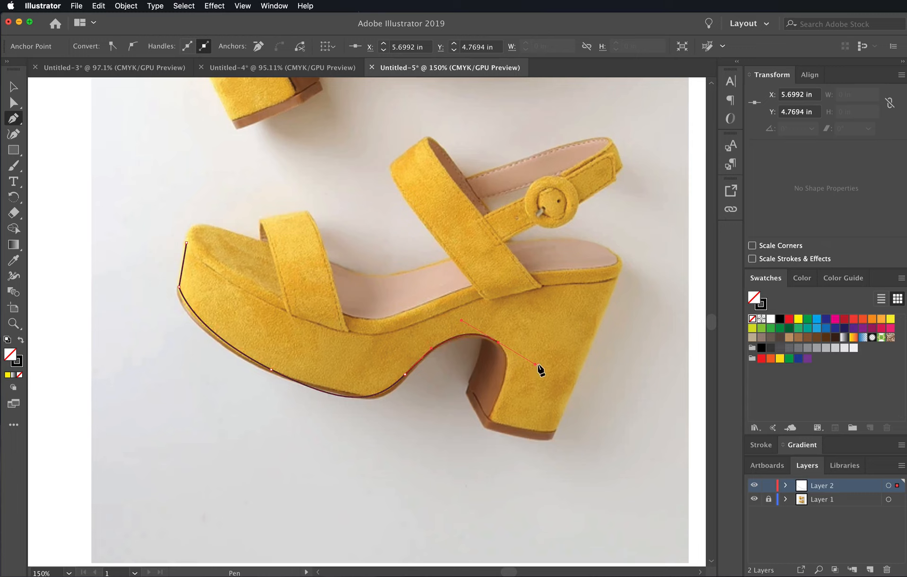
left_click(489, 419)
left_click_drag(491, 419, 556, 431)
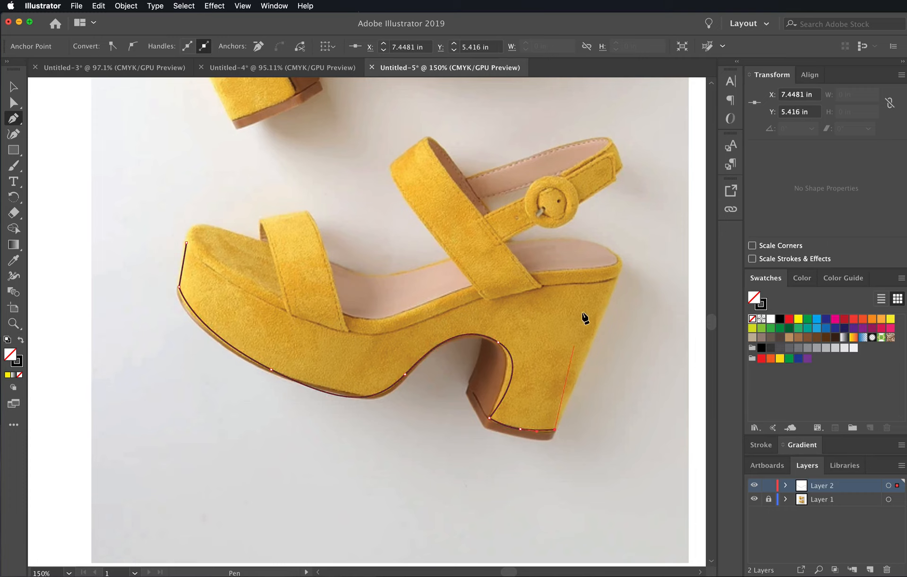
left_click(624, 262)
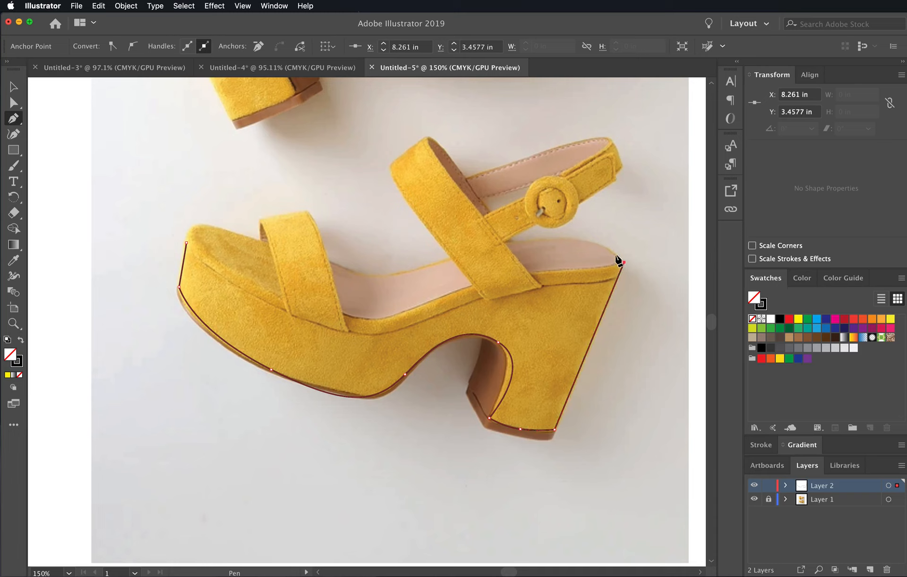
- Trace the platform's curved upper edge from the back corner, beneath both straps, to the toe tip and close the path
left_click_drag(616, 256, 567, 270)
mouse_move(461, 289)
left_mouse_down()
mouse_move(446, 307)
mouse_move(408, 312)
left_mouse_up()
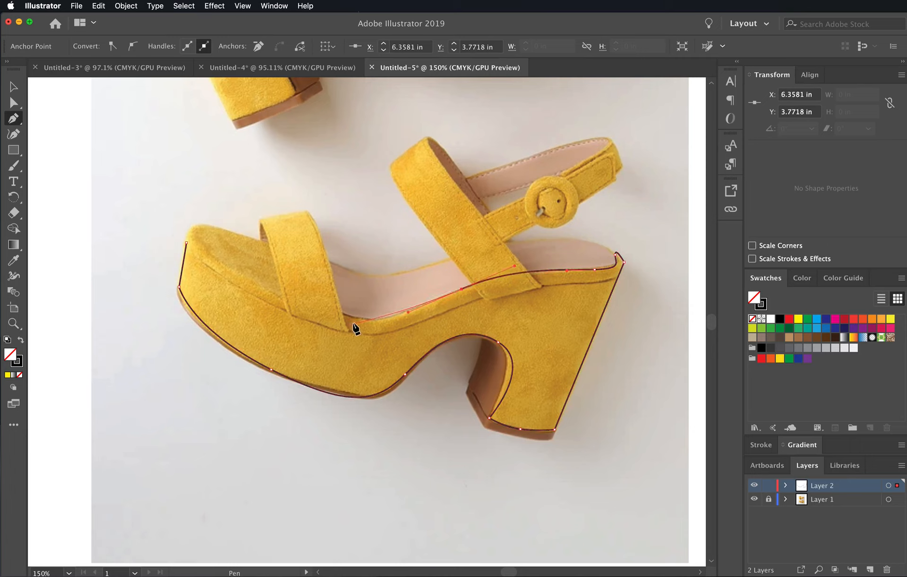
left_click_drag(352, 324, 314, 315)
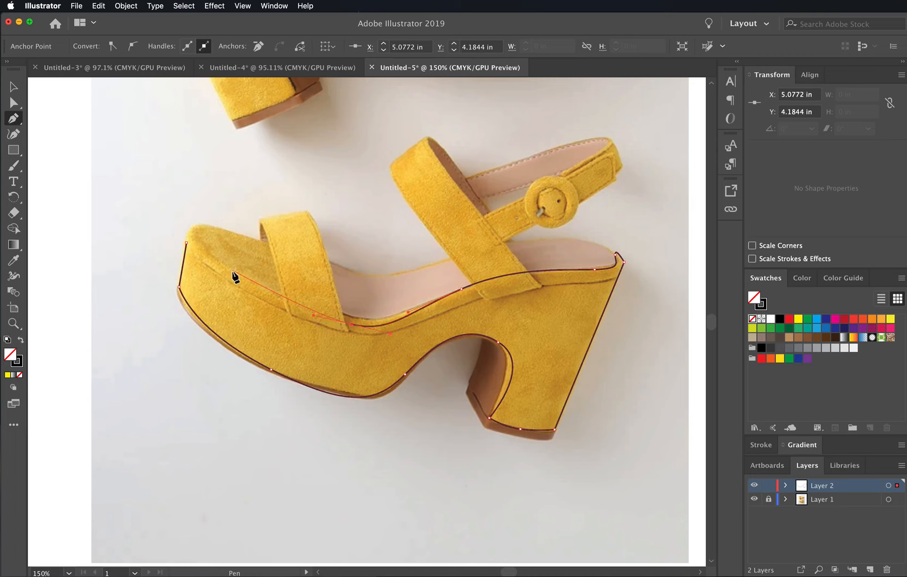
left_click_drag(232, 272, 192, 227)
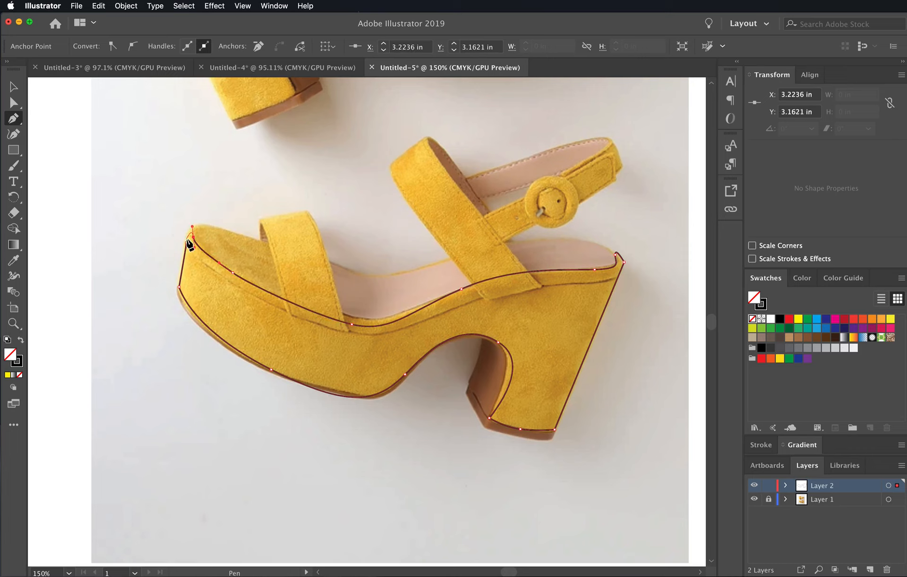
left_click(187, 243)
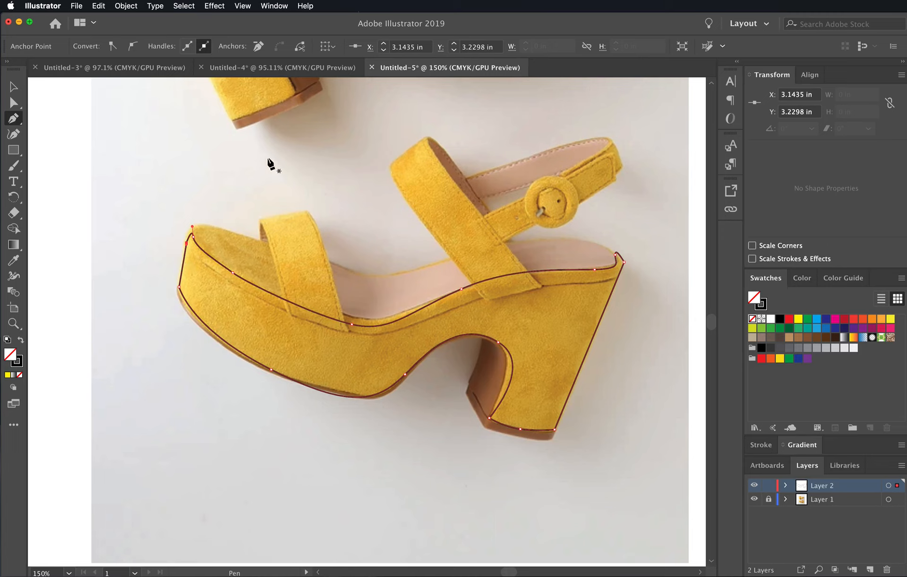
- Adjust both direction handles of the front sole's middle anchor with the Direct Selection tool so the curve follows the photo
left_click(14, 109)
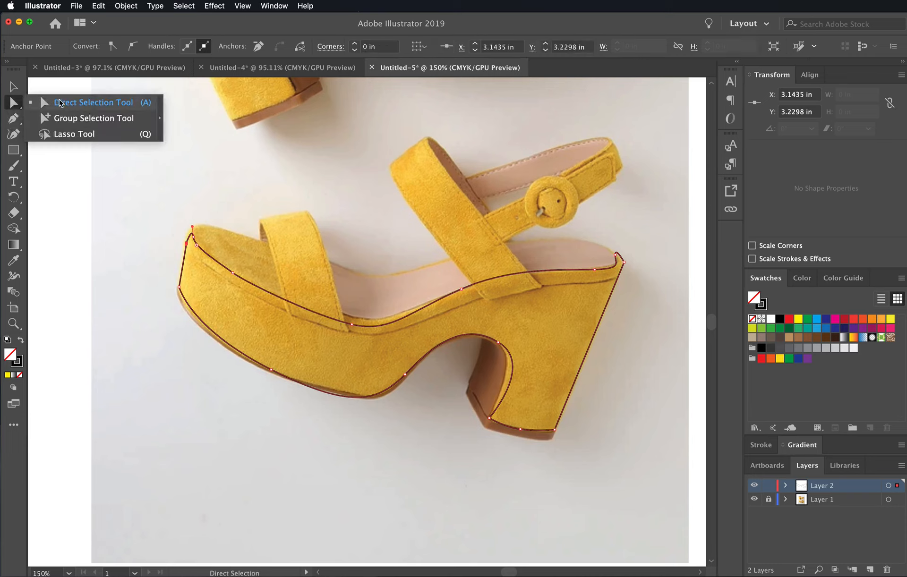
left_click(60, 103)
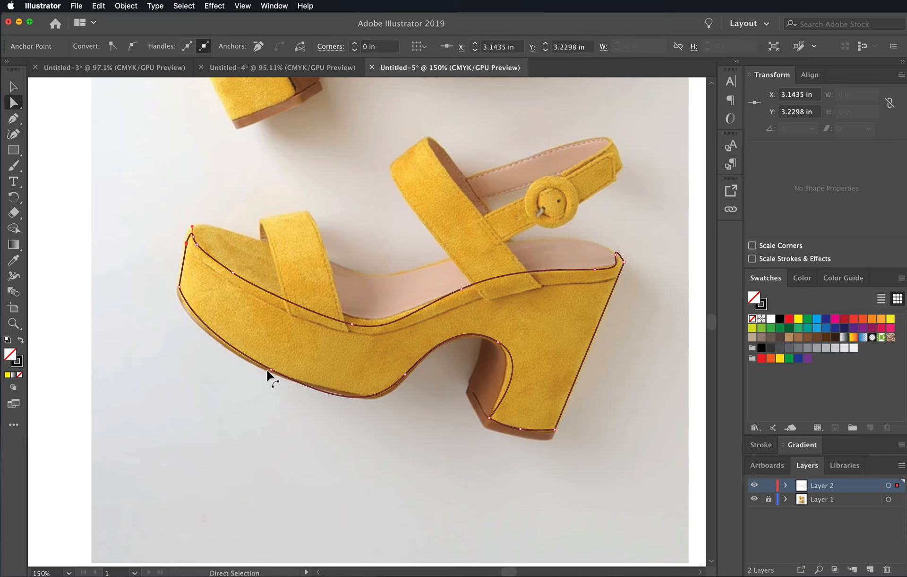
left_click_drag(281, 390, 262, 365)
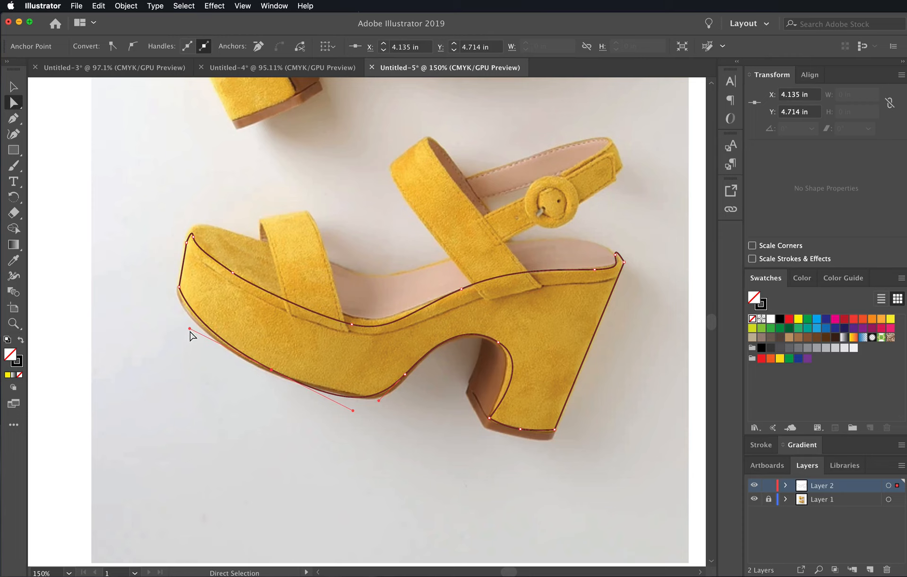
left_click_drag(190, 329, 174, 323)
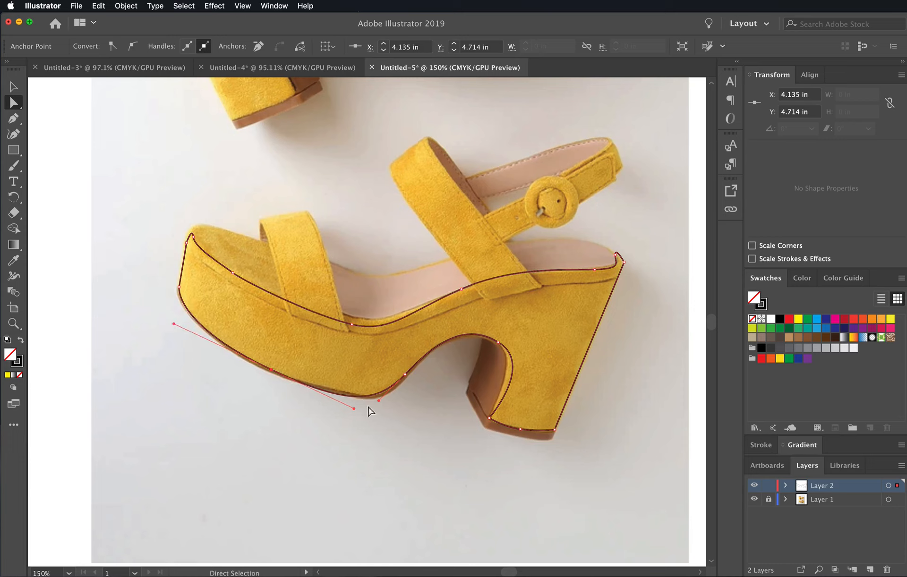
mouse_move(354, 409)
left_mouse_down()
mouse_move(332, 405)
mouse_move(355, 406)
left_mouse_up()
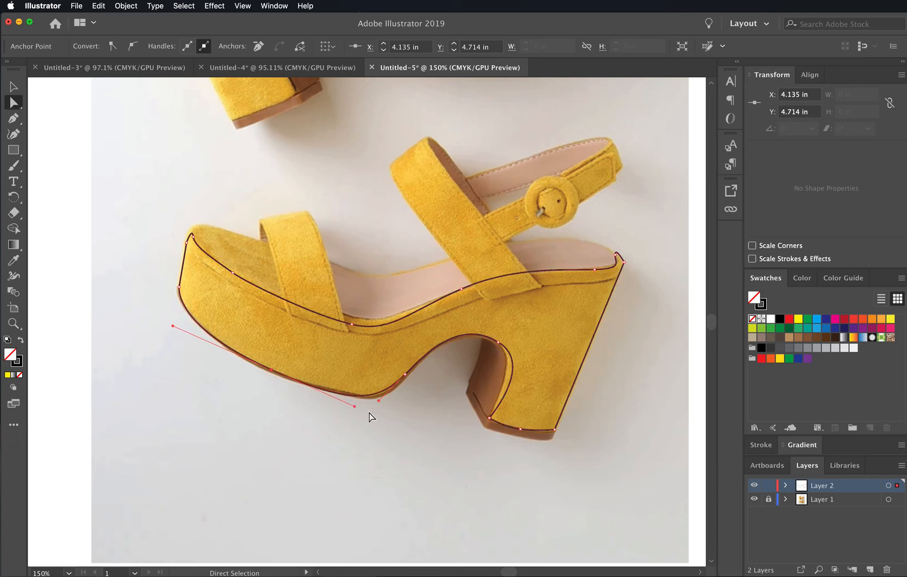
- Move the anchor at the start of the arch slightly up the slope and lengthen the front sole anchor's rear handle
left_click(405, 375)
left_click_drag(405, 376, 414, 366)
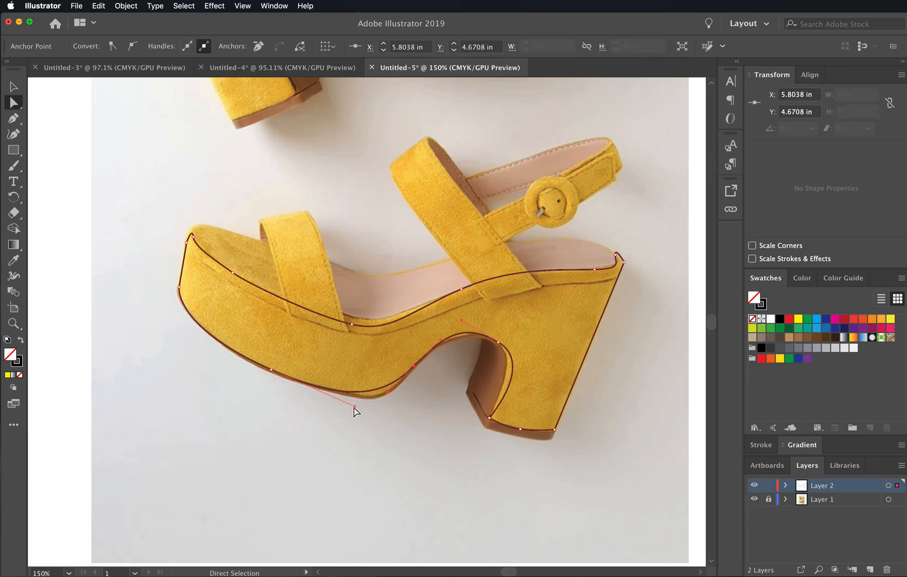
left_click_drag(354, 407, 380, 418)
left_click(271, 369)
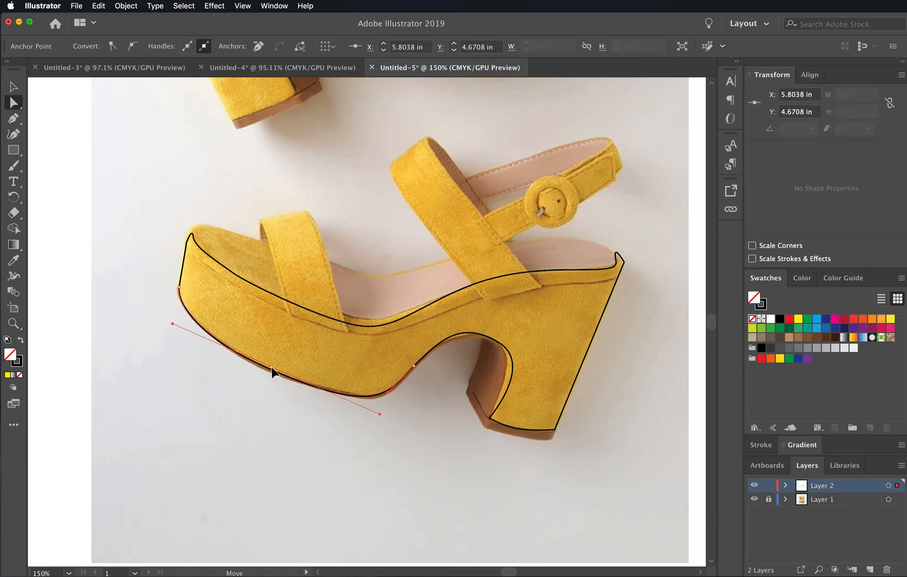
- Shorten both handles of the anchor atop the heel's inner curve and nudge the back corner anchor inward to fit the photo
left_click(497, 343)
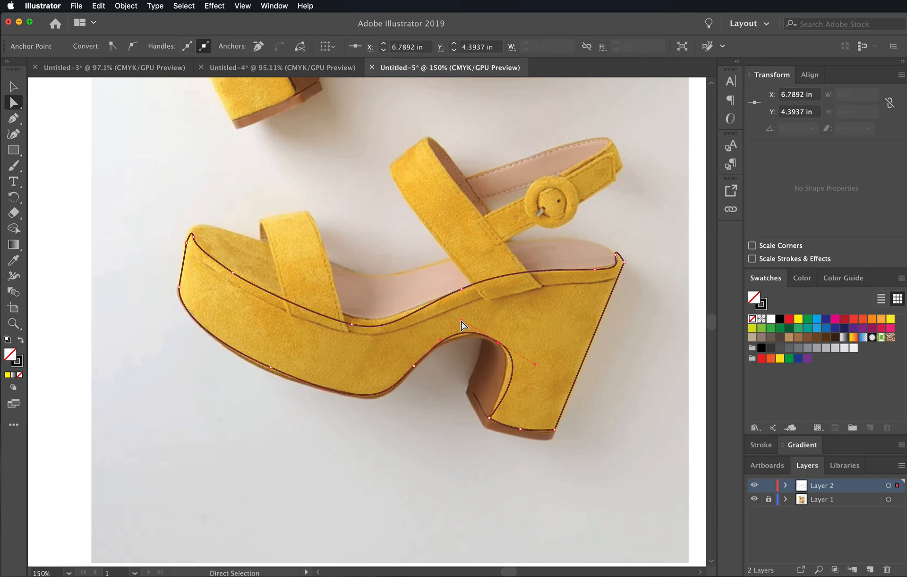
left_click_drag(461, 321, 468, 324)
left_click_drag(535, 365, 524, 360)
left_click(624, 262)
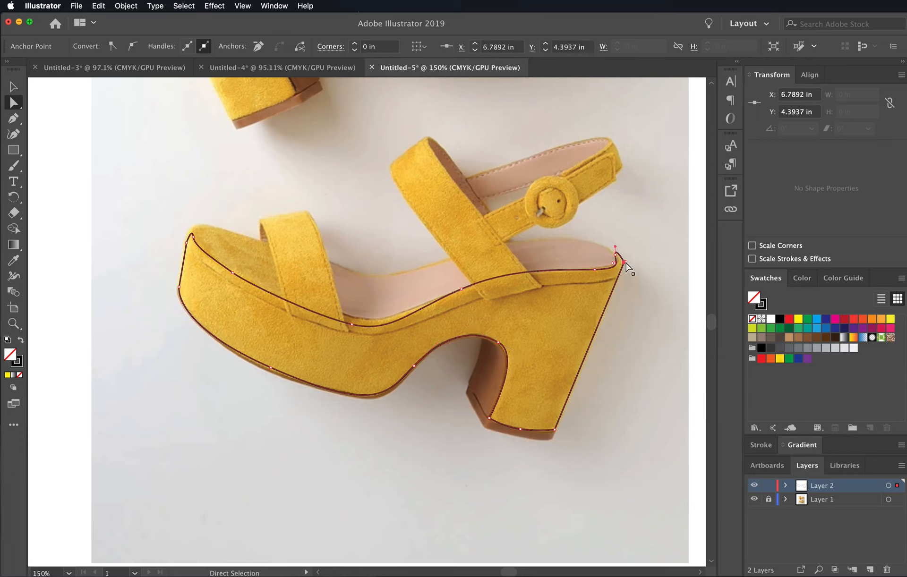
mouse_move(625, 265)
left_mouse_down()
mouse_move(617, 251)
mouse_move(622, 265)
left_mouse_up()
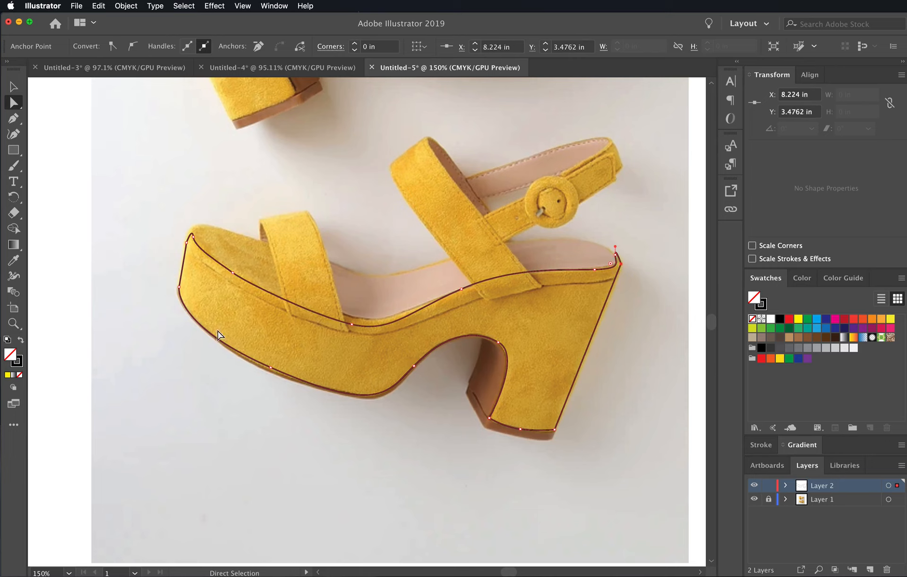
- Extend the toe tip's curve handle upward and nudge the upper-edge anchor beneath the front strap up toward the toe
left_click(190, 237)
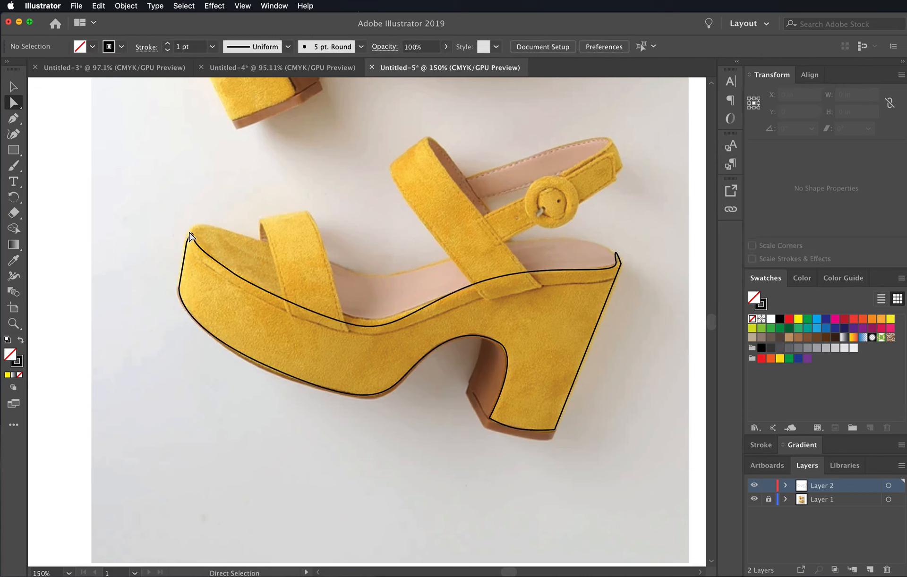
left_click(193, 228)
left_click_drag(193, 228, 192, 221)
left_click(163, 275)
left_click(374, 326)
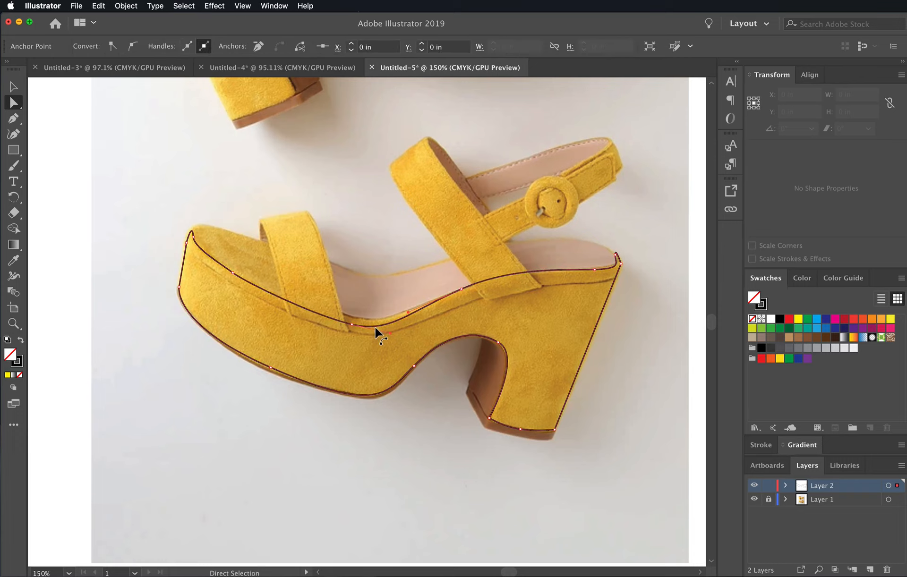
left_click(352, 324)
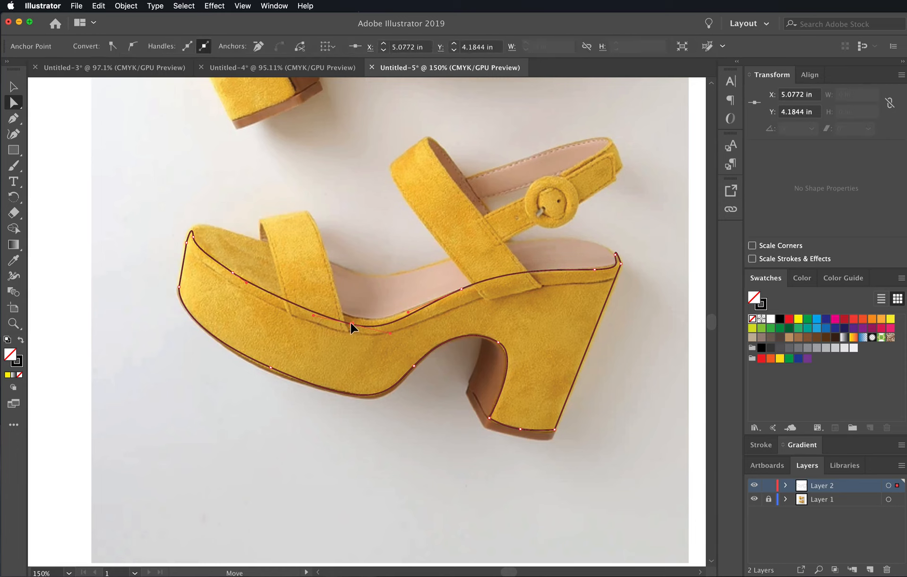
left_click_drag(351, 325, 345, 320)
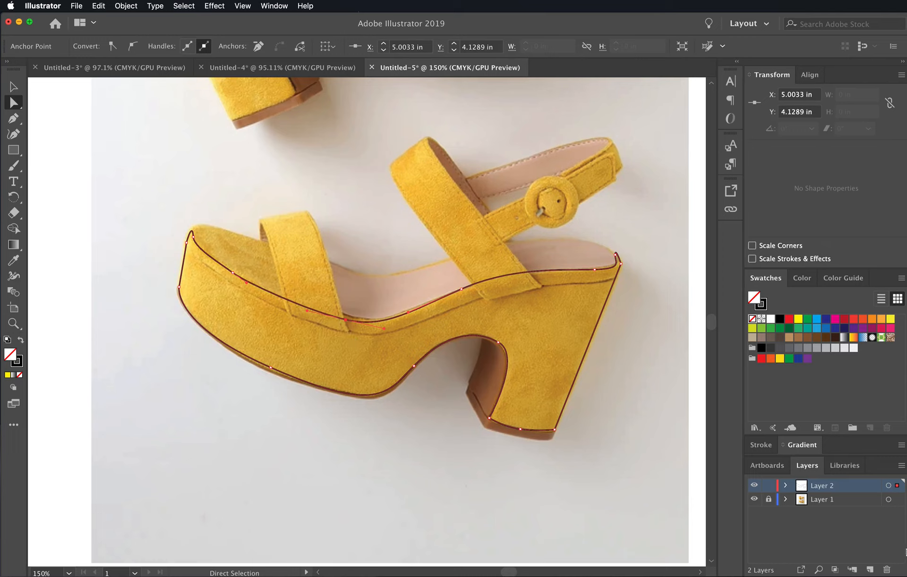
- Rename the layer holding the traced outline as side
left_click(827, 499)
left_click(827, 486)
double_click(820, 487)
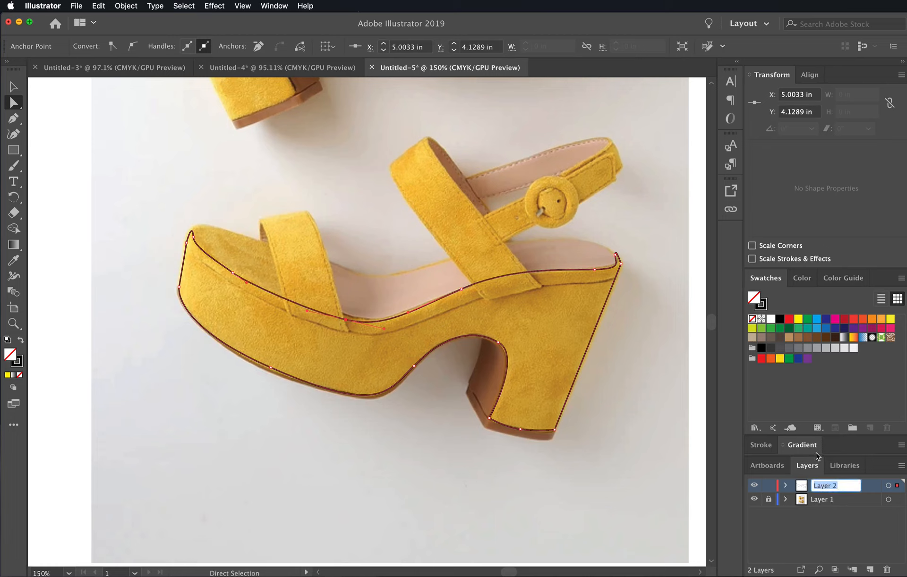
type("side")
left_click(814, 522)
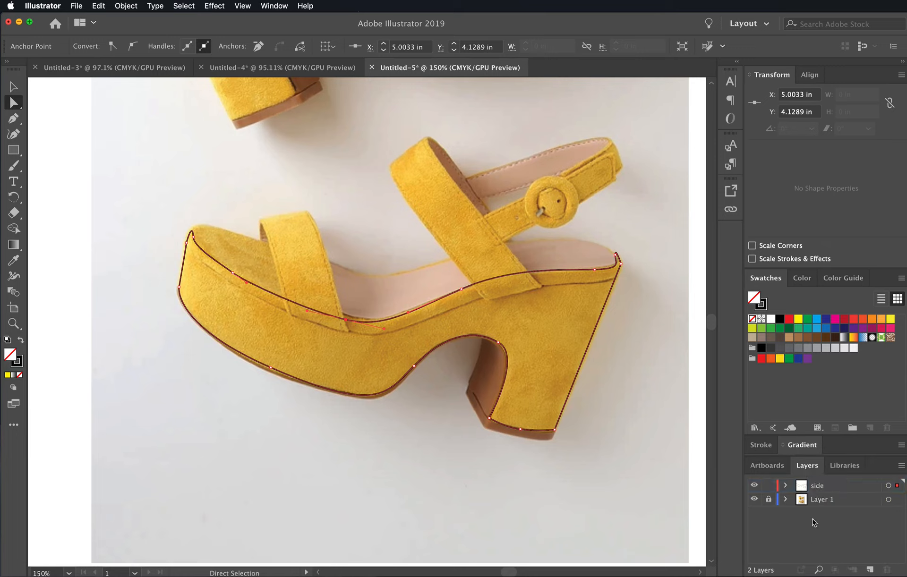
- Add a new layer named heel above the side layer and activate the Pen tool for drawing on it
left_click(869, 570)
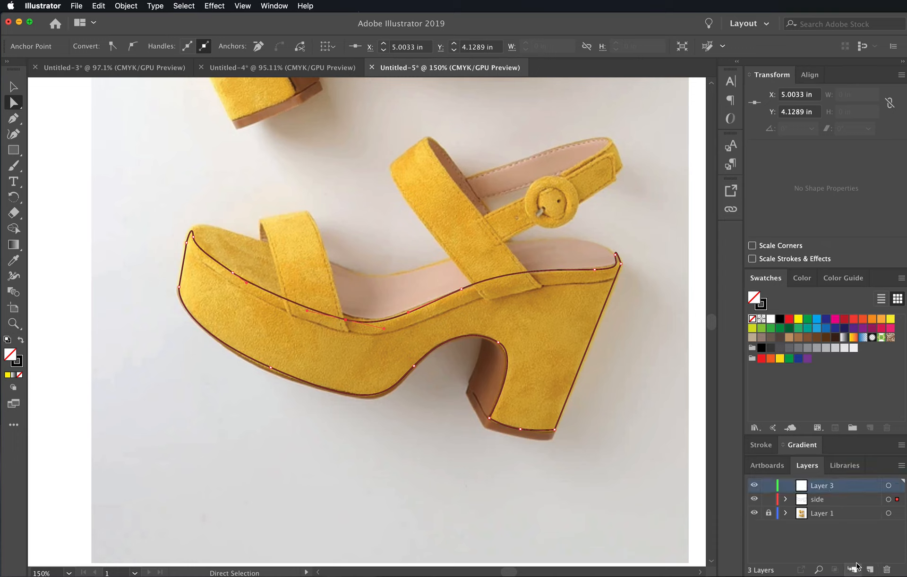
double_click(828, 487)
key("super+a")
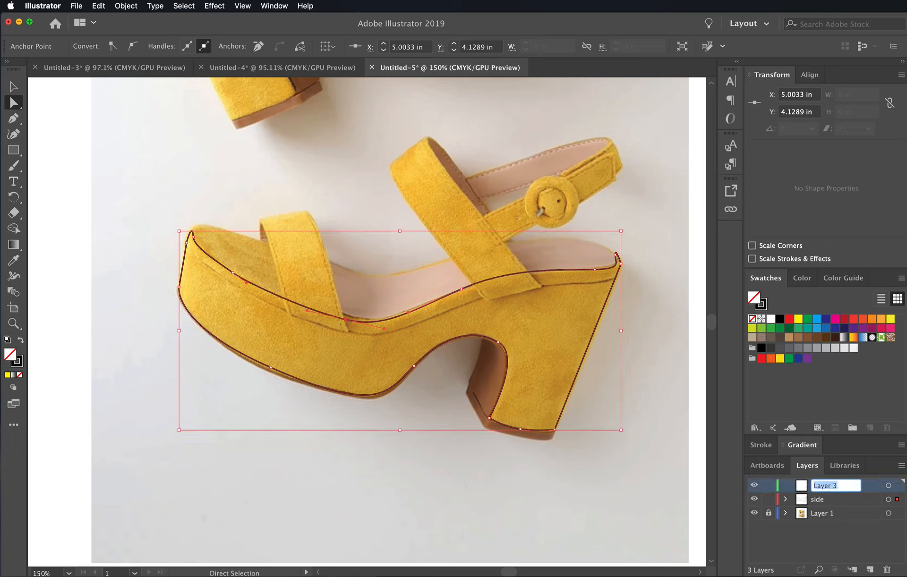
type("heel")
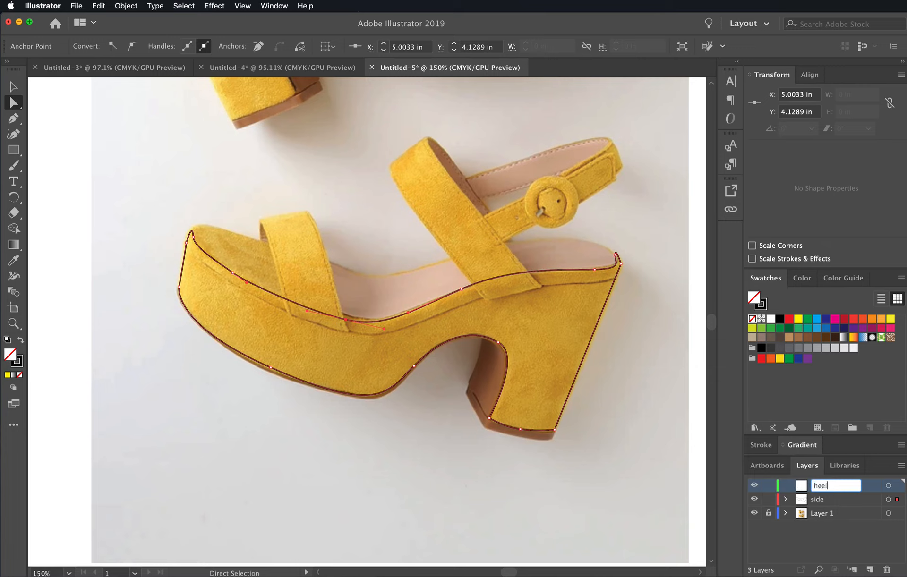
key("Return")
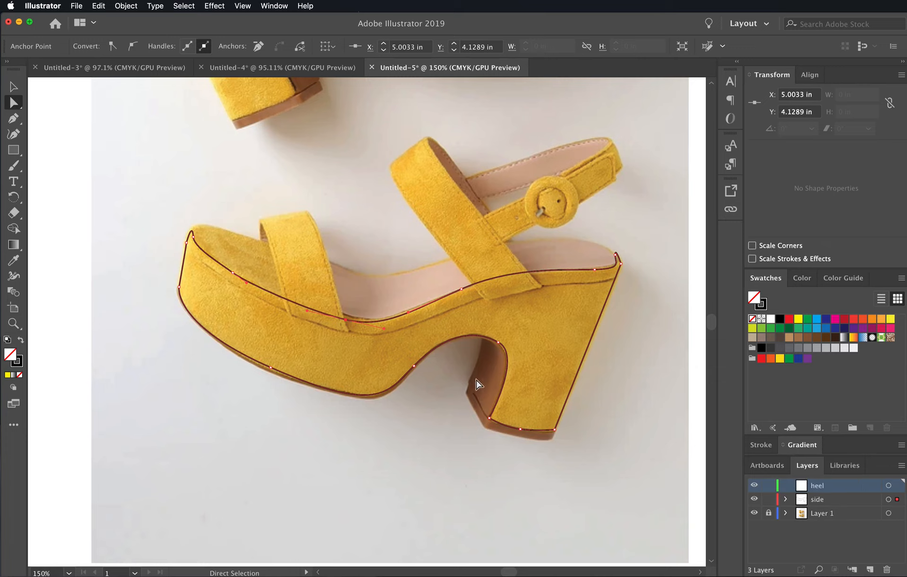
left_click(13, 118)
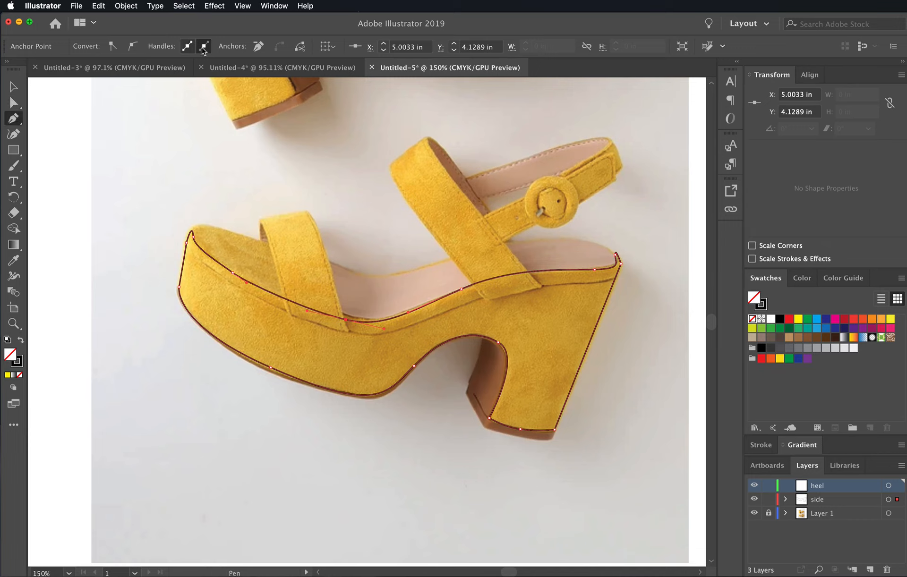
- Trace the heel's brown inner face on the heel layer as a closed Pen path, curving its upper end to follow the arch
left_click(468, 381)
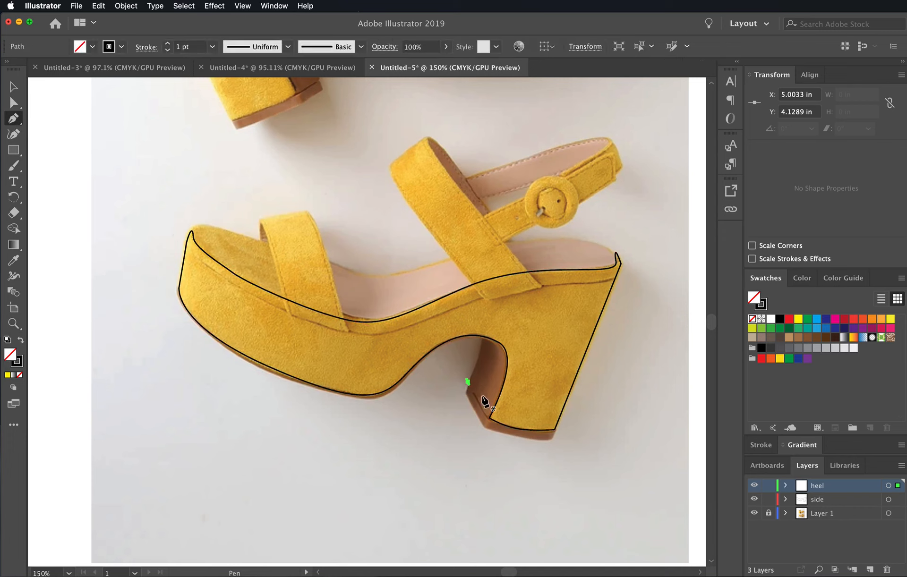
left_click(489, 418)
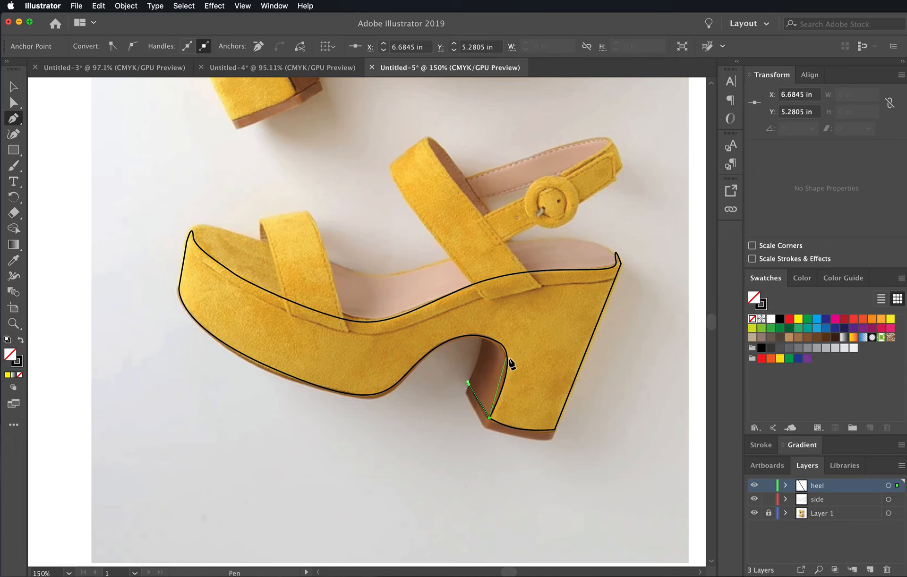
left_click(507, 359)
left_click_drag(508, 352, 479, 361)
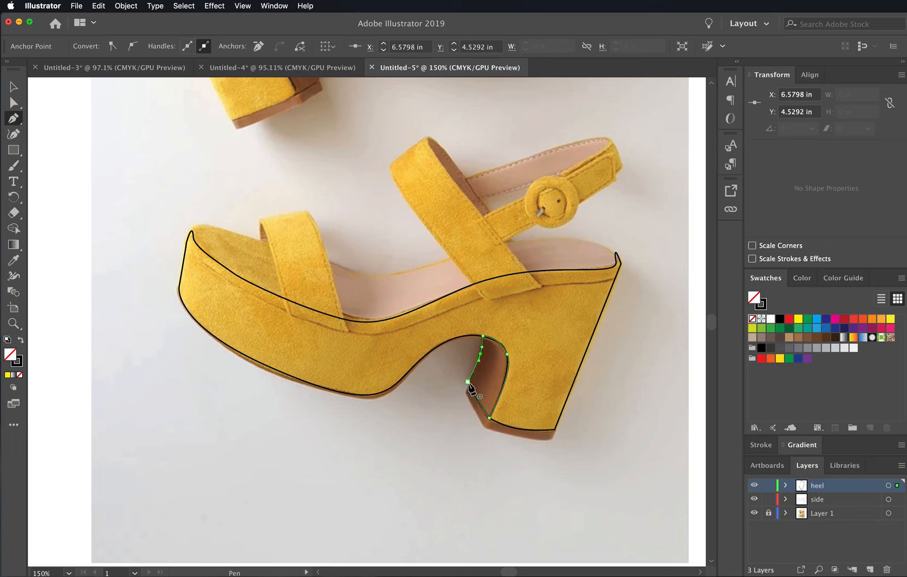
left_click(468, 382)
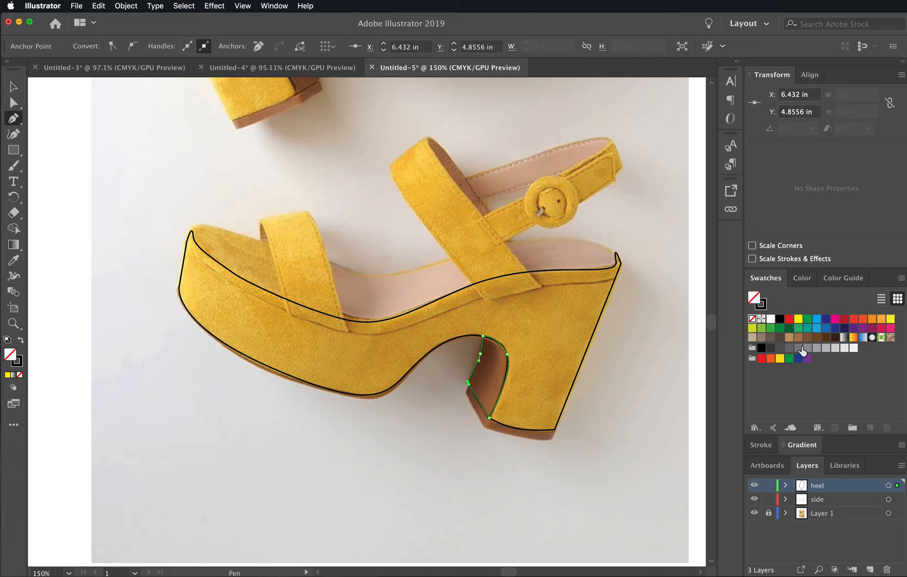
- Fill the heel's inner face with dark red and the side shape with orange-red
left_click(854, 319)
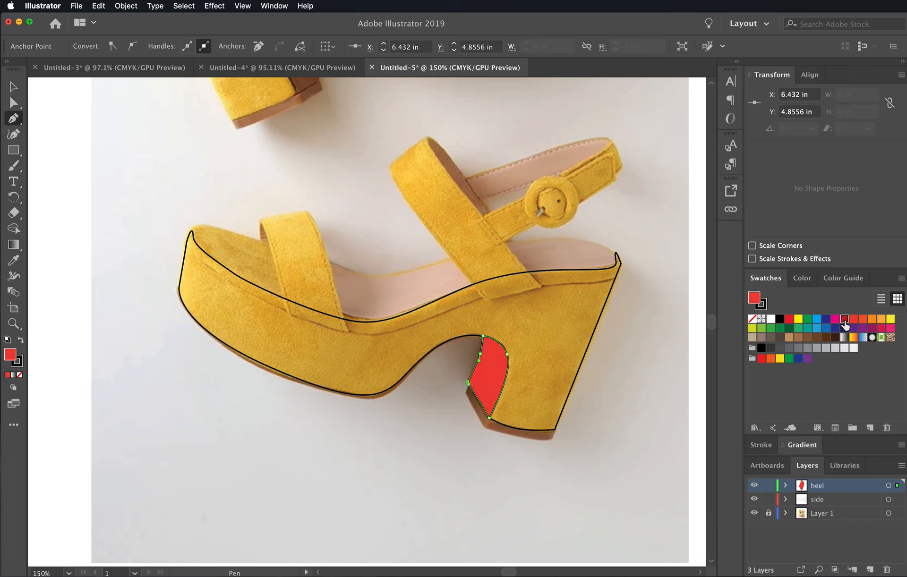
left_click(845, 322)
key("super")
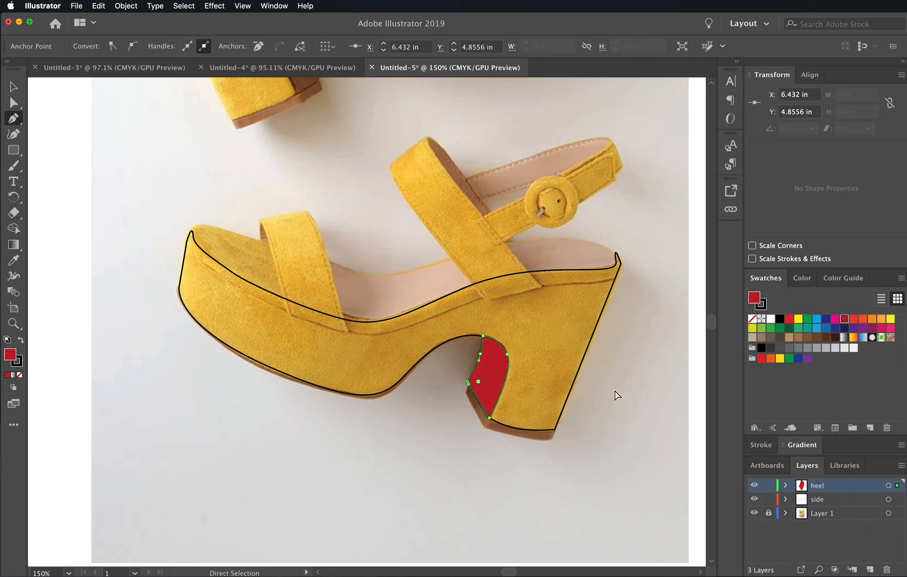
left_click(576, 383, "super")
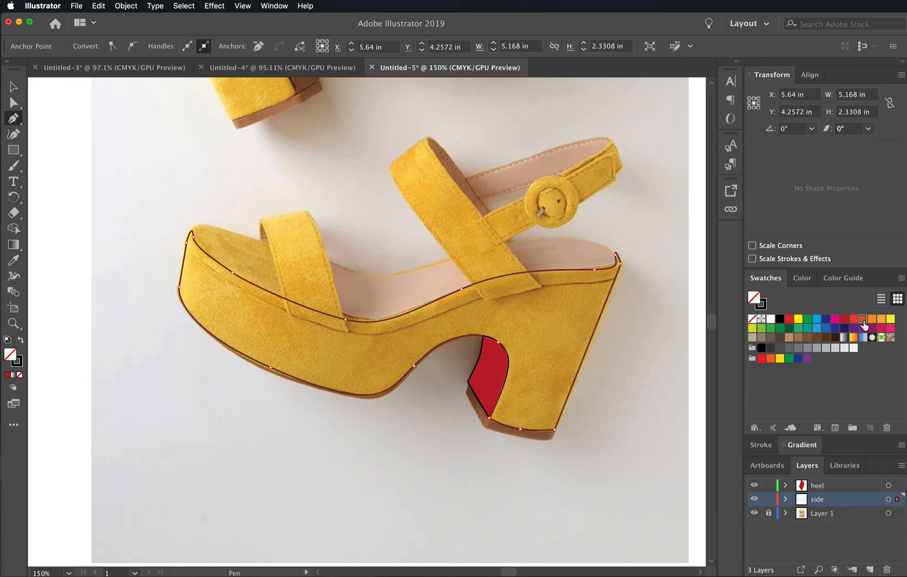
left_click(862, 320)
left_click(670, 394, "super")
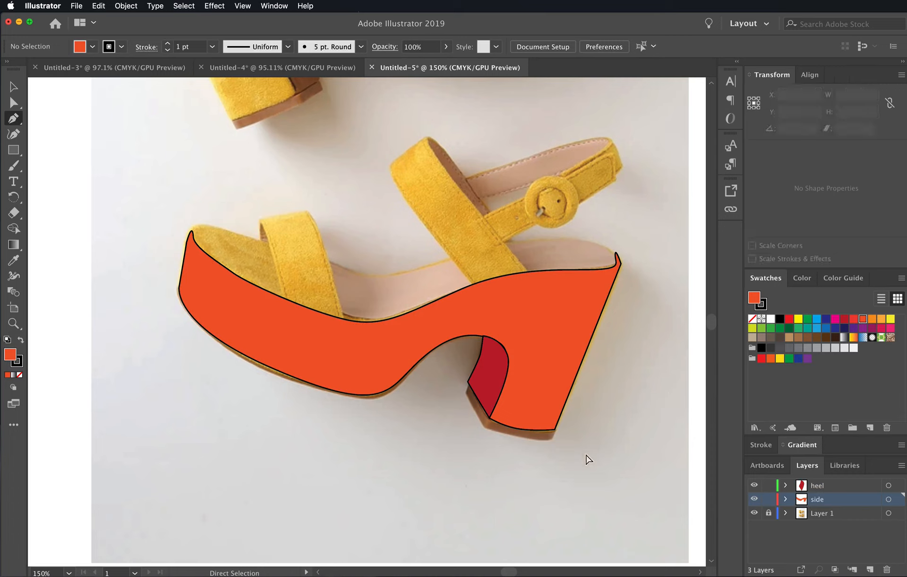
- Remove the stroke from both the side shape and the heel's inner face
left_click_drag(587, 462, 481, 387)
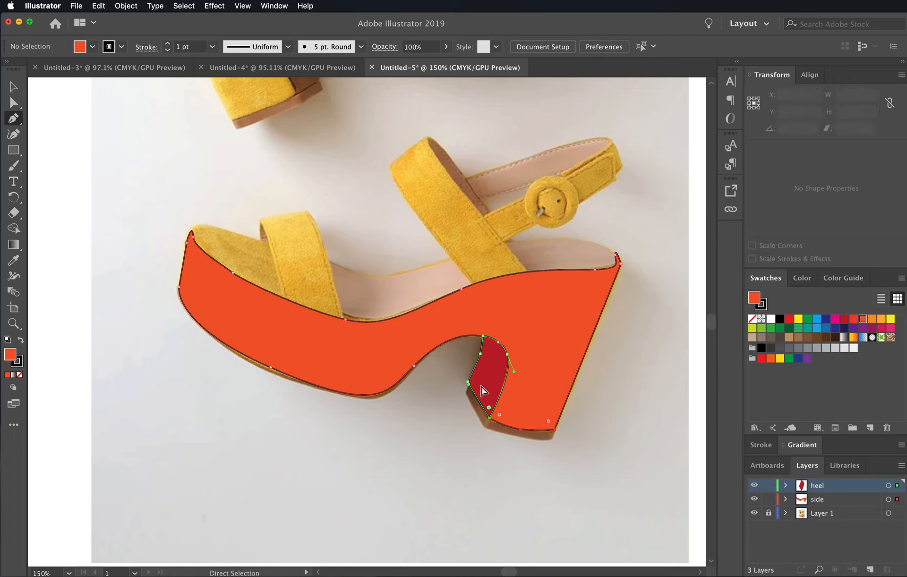
left_click(765, 307)
left_click(753, 319)
left_click(653, 414, "super")
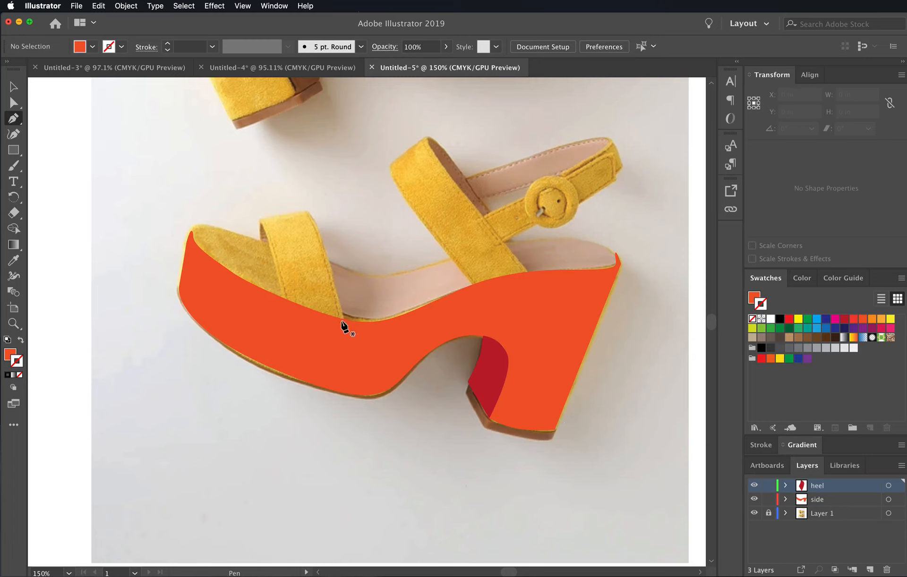
- Hide the side and heel layers and add a new layer named straps above them
left_click_drag(753, 500, 752, 485)
left_click(870, 570)
double_click(820, 486)
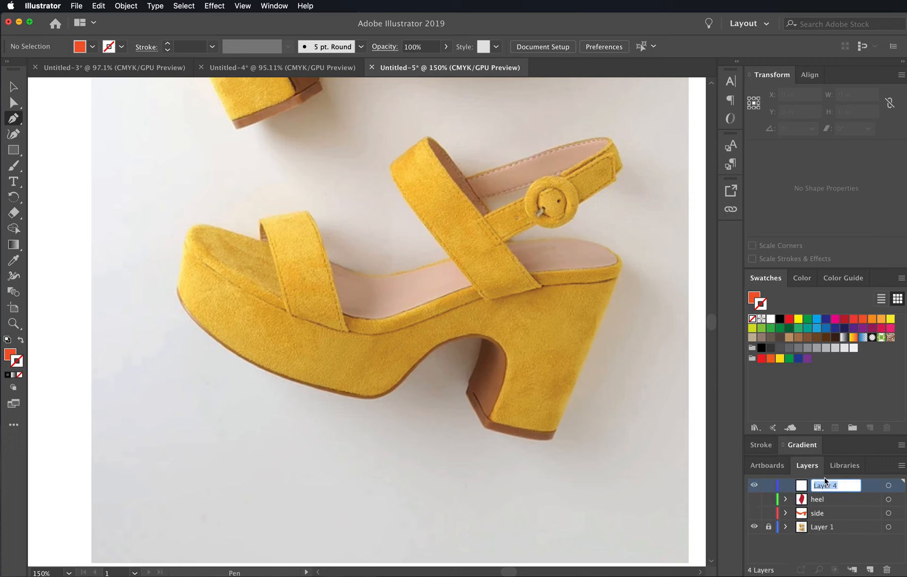
type("straps")
key("Return")
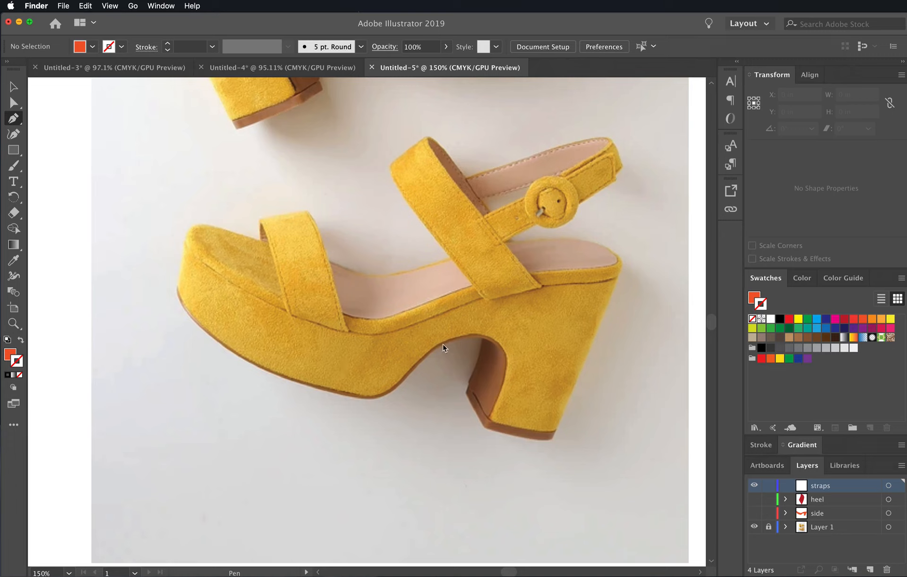
- Trace the front strap as a closed Pen path with no fill and a black stroke, curving both long edges near the top
left_click(22, 129)
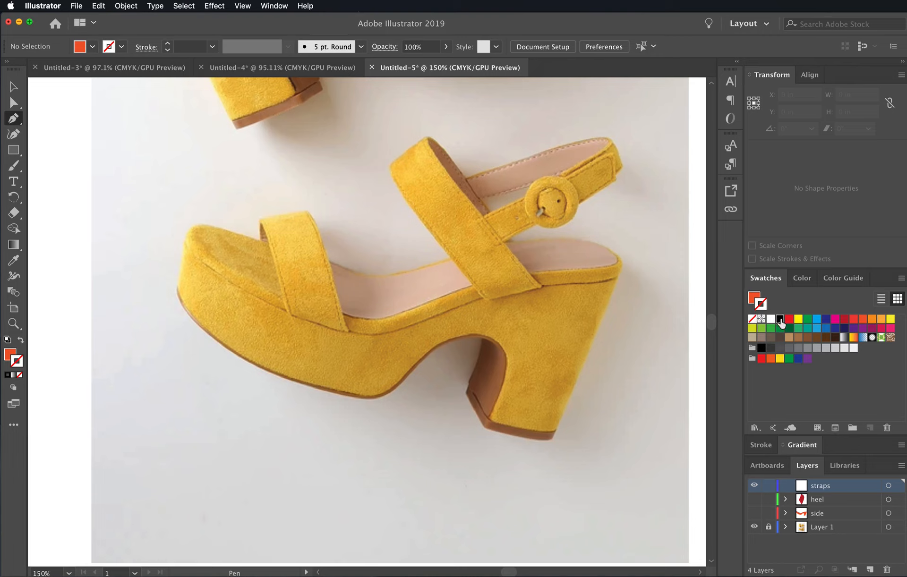
left_click(780, 319)
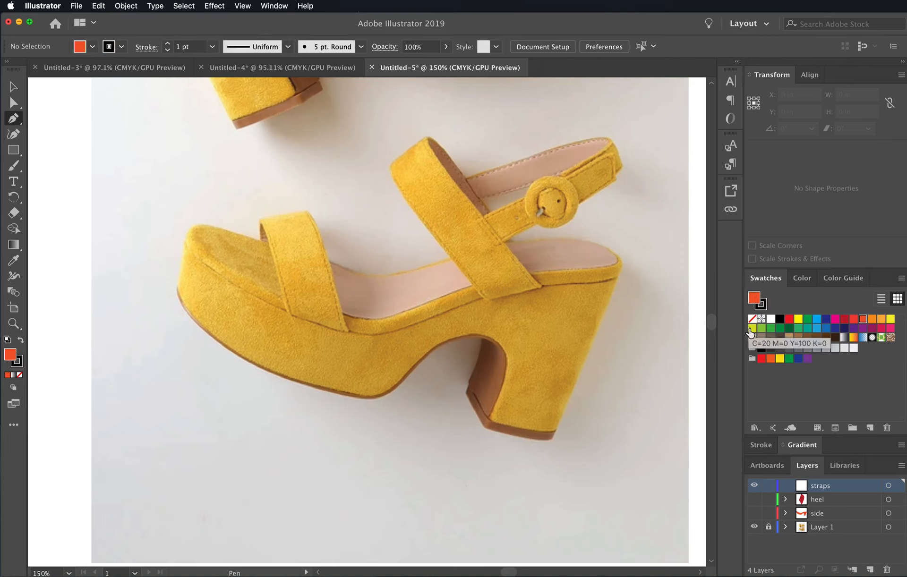
left_click(752, 319)
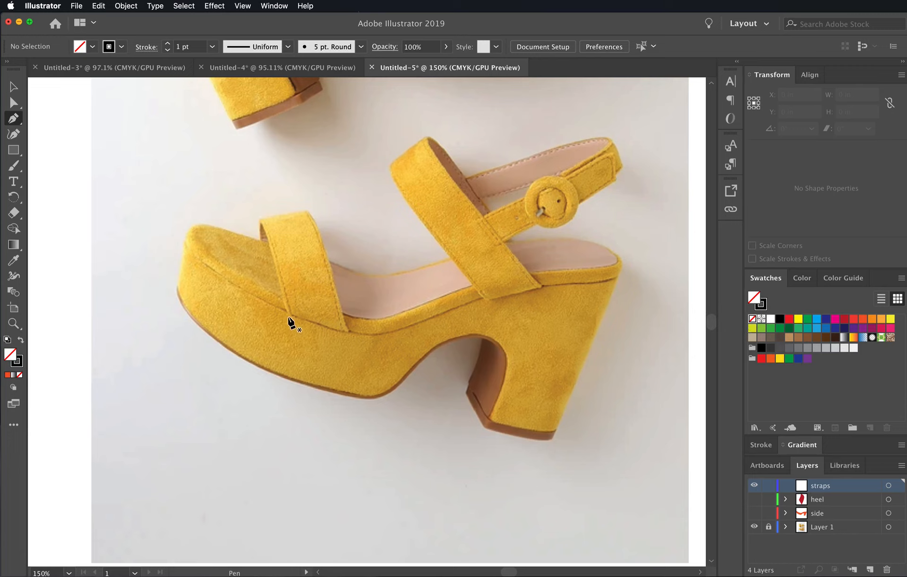
left_click(287, 313)
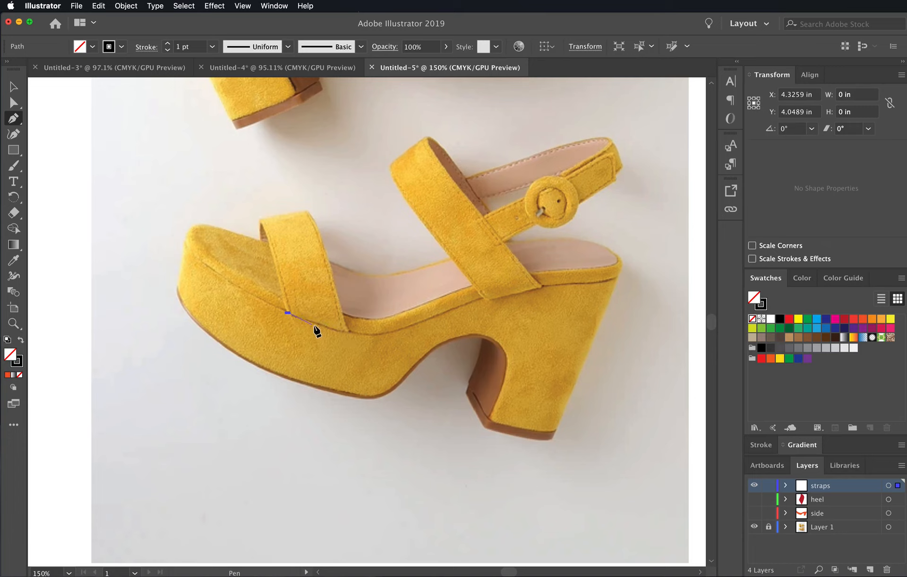
left_click(349, 331)
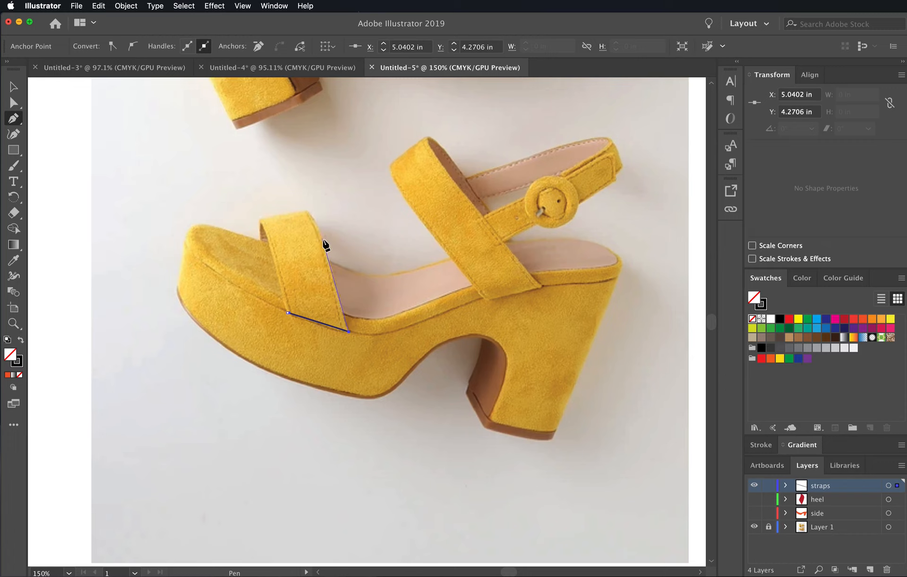
left_click_drag(320, 239, 317, 230)
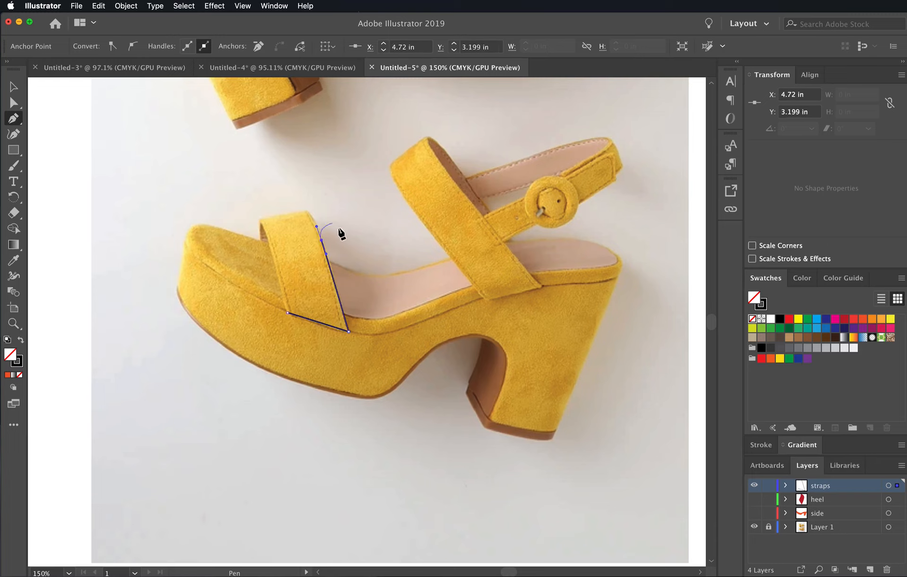
left_click(306, 210)
left_click(259, 220)
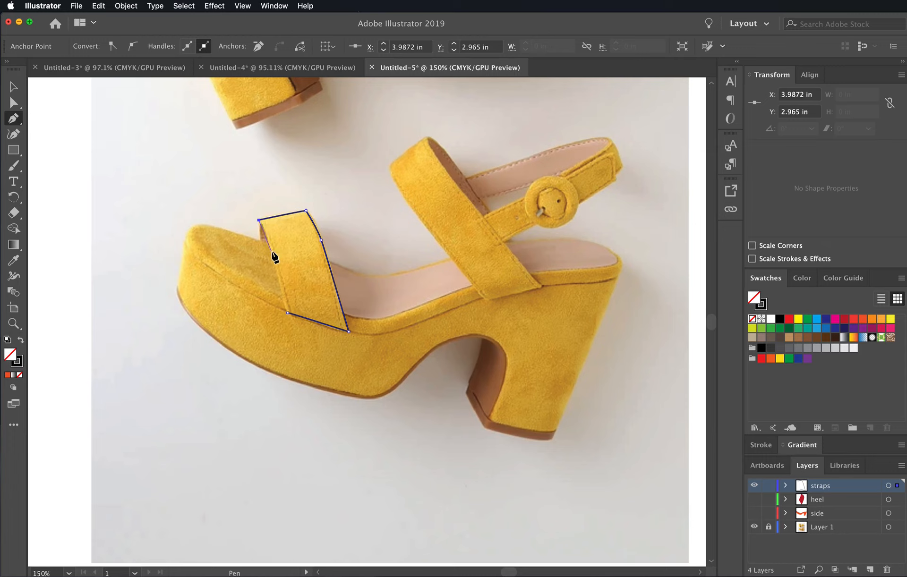
left_click(271, 252)
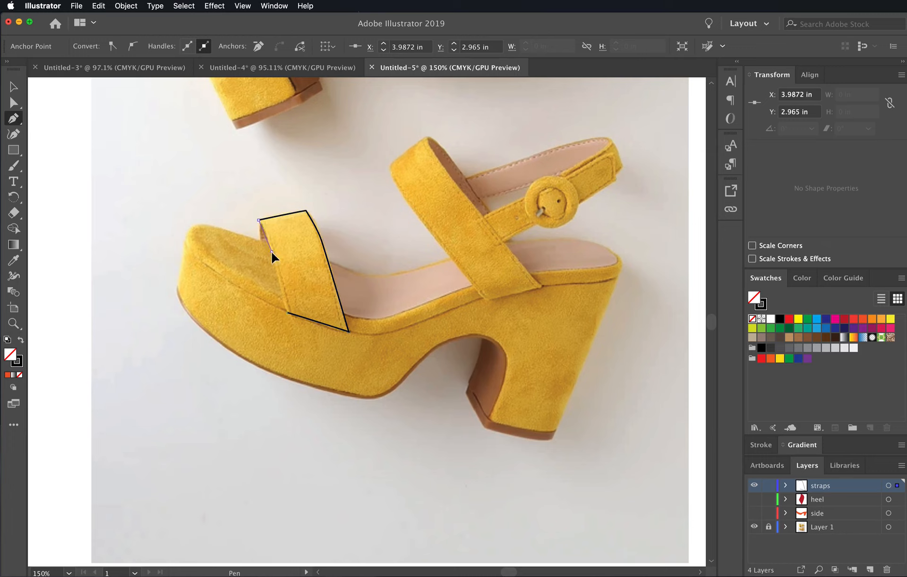
left_click(288, 313)
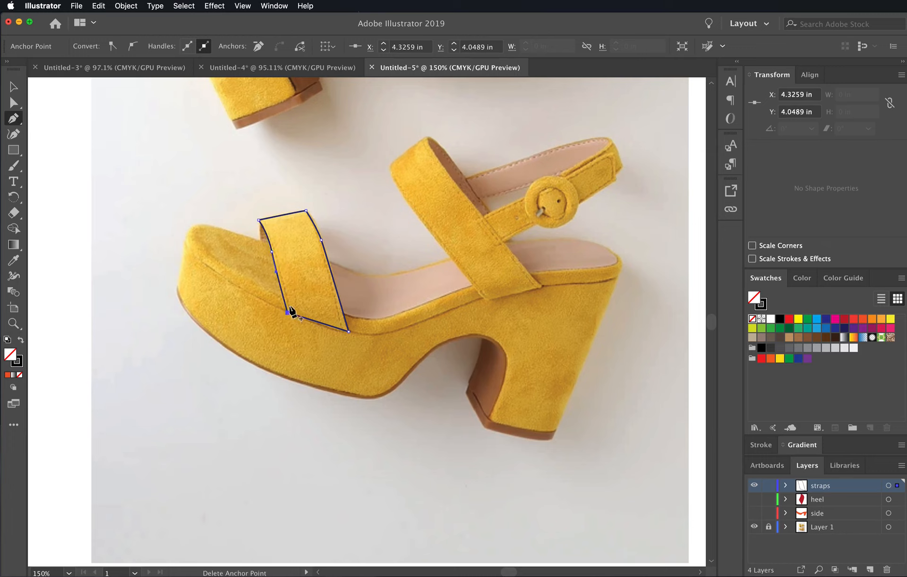
- Adjust the lower handle of the anchor on the front strap's toe-side edge to follow the photo
left_click(271, 252, "super")
left_click_drag(276, 273, 280, 277)
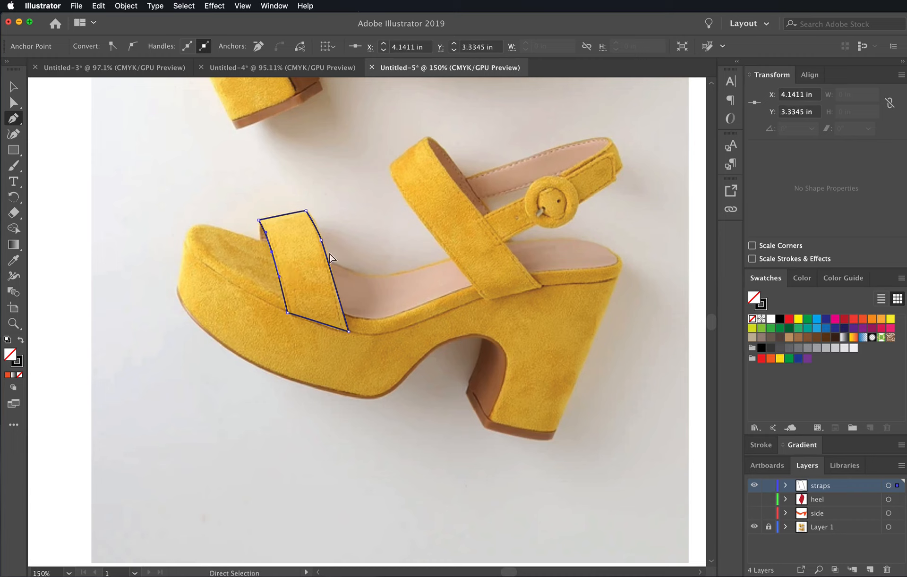
left_click(321, 240)
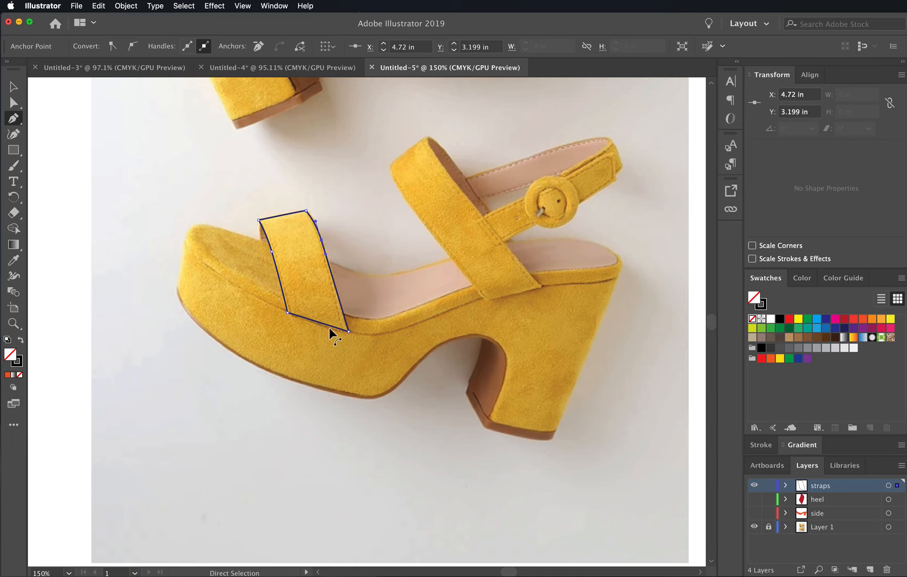
left_click(313, 321, "super")
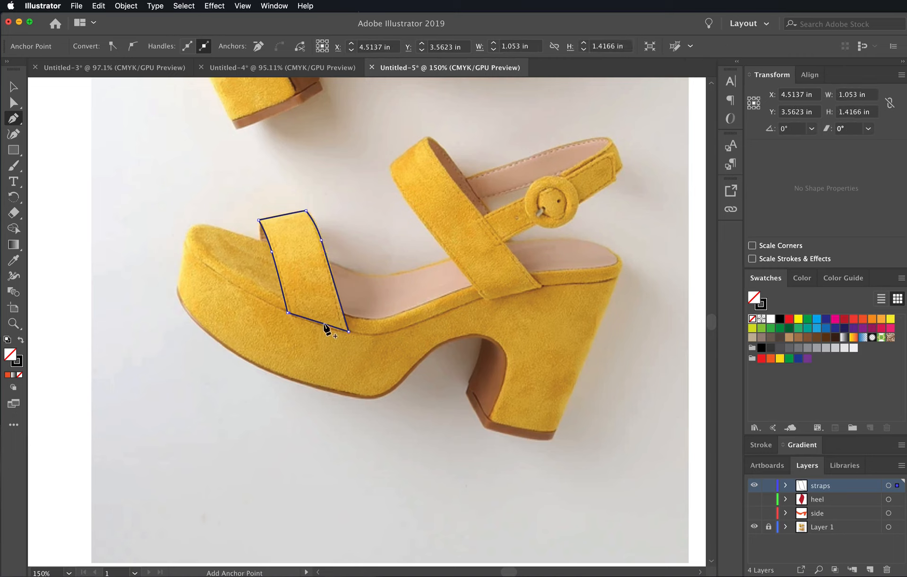
left_click(324, 324)
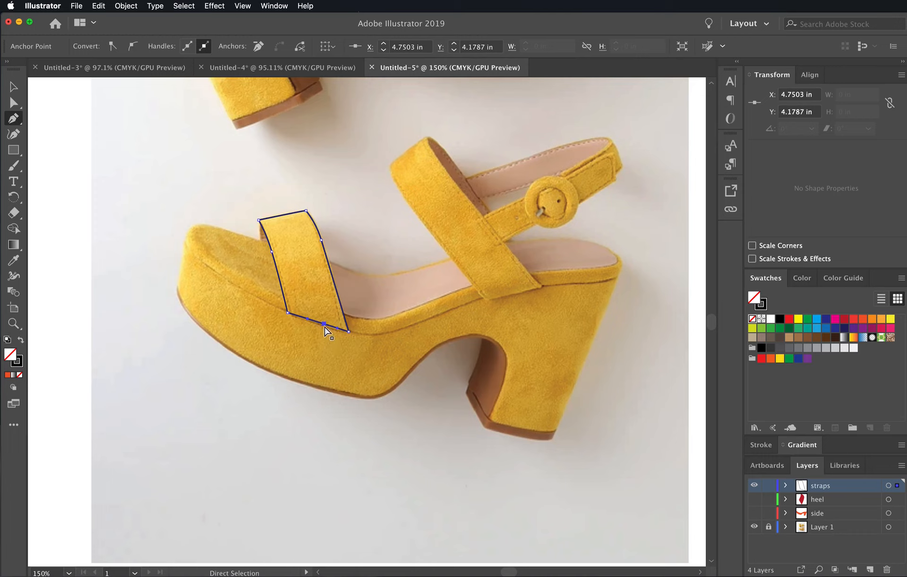
left_click(324, 324, "super")
left_click(324, 324)
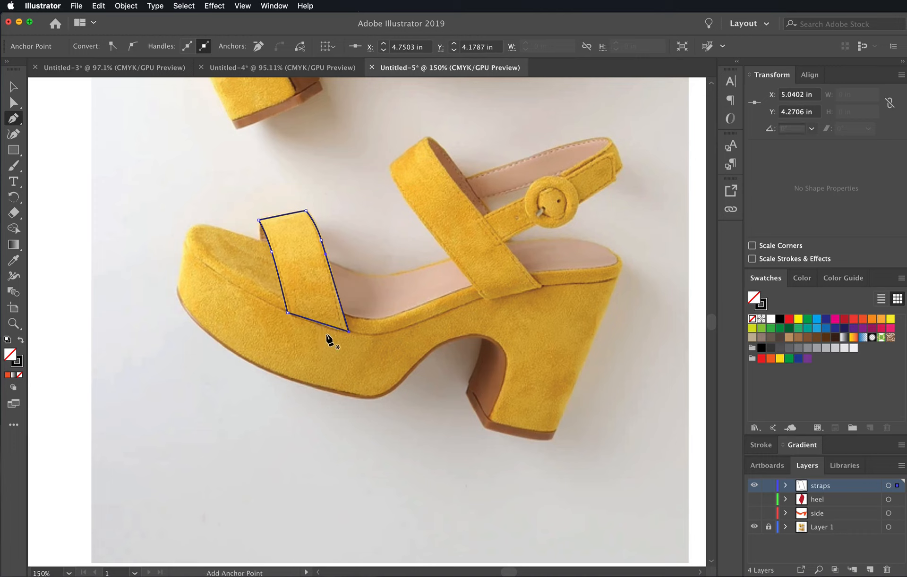
- Add an anchor point midway along the front strap's lower edge
key("super+equal")
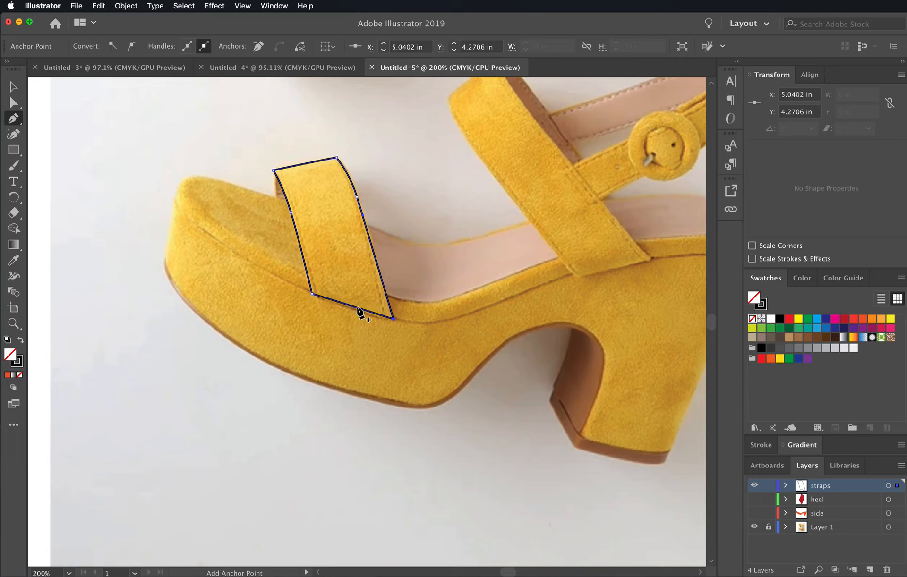
left_click(357, 308)
left_click(394, 319)
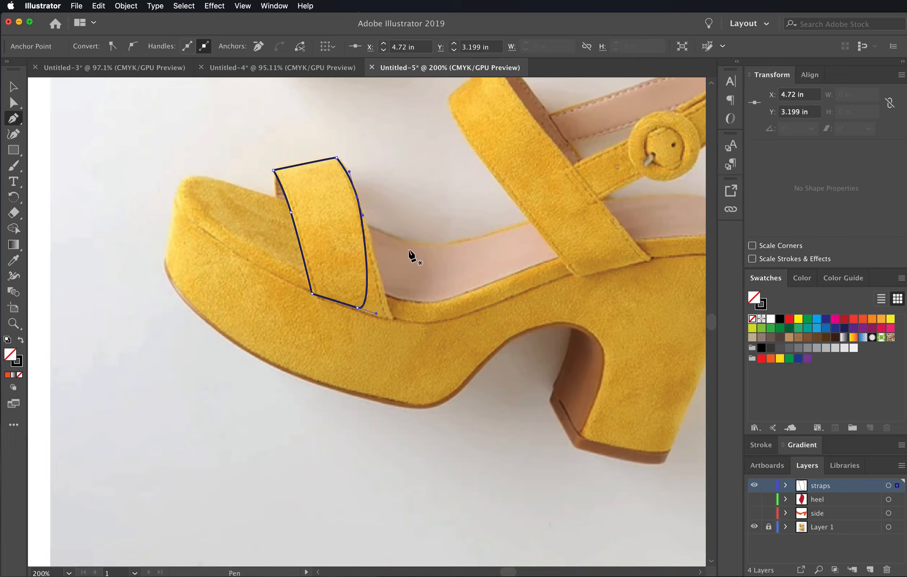
key("super")
key("super+z")
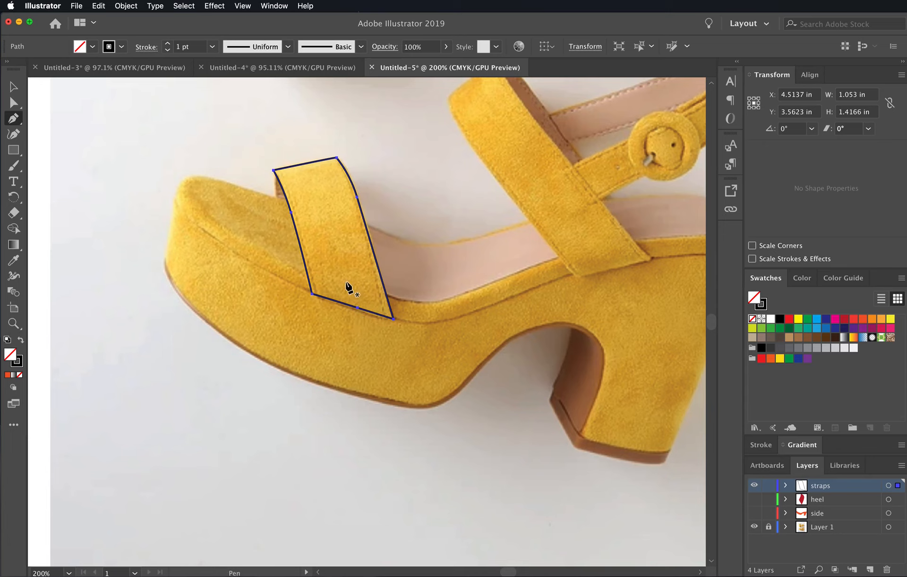
- Move the middle anchor of the front strap's lower edge slightly downward so the edge bows along the photo, and deselect the path
left_click(16, 105)
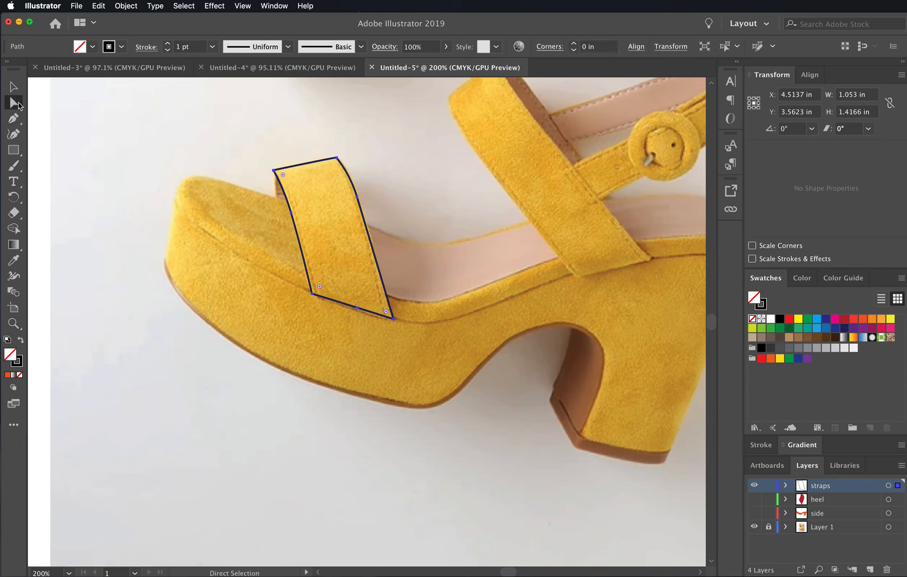
left_click(358, 308)
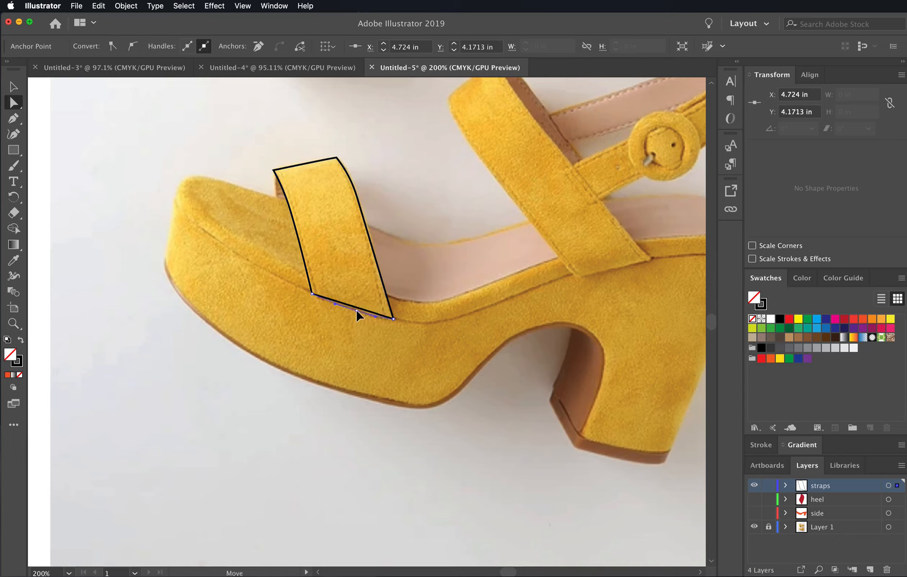
left_click_drag(358, 315, 361, 314)
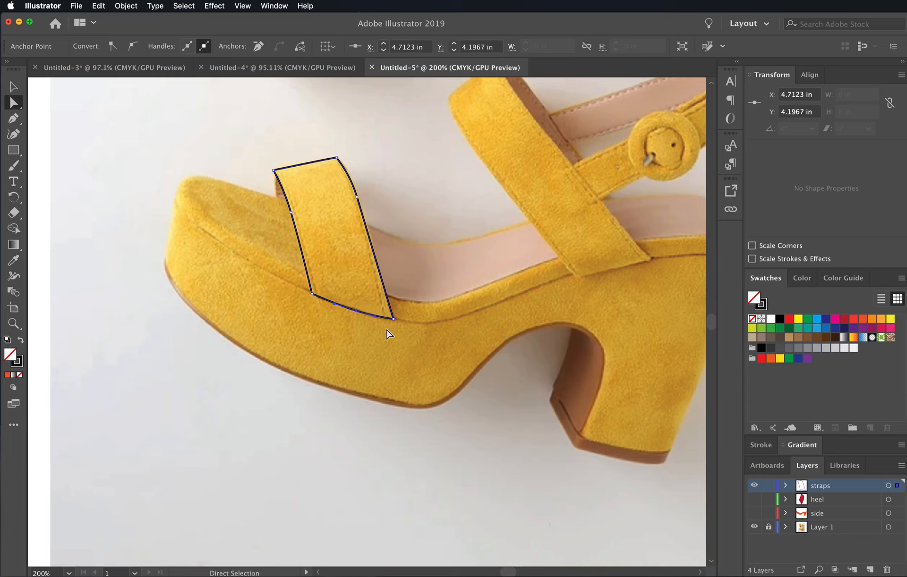
left_click(519, 398)
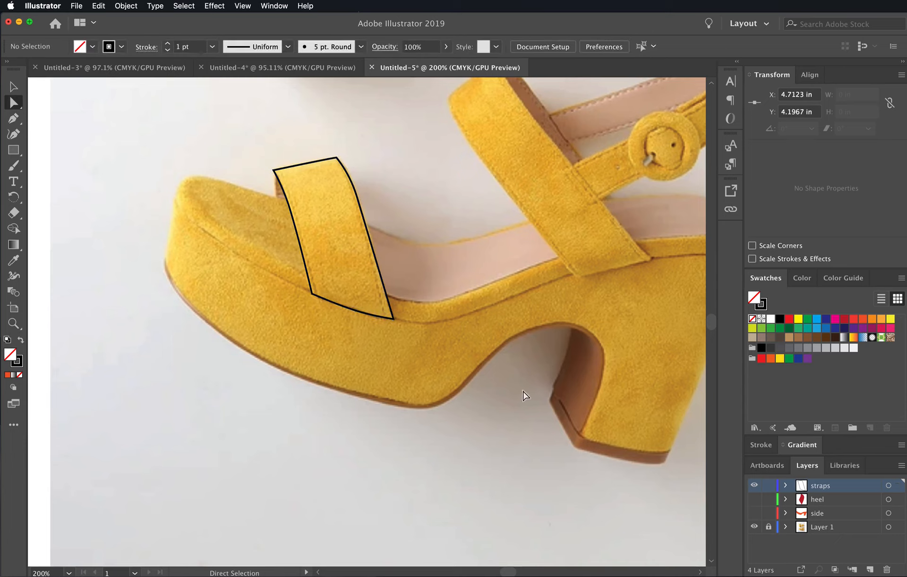
- Start a Pen path on the wide instep strap, tracing its lower end, its long heel-side edge and the small curve at its upper inner corner
left_click_drag(571, 226, 478, 288)
left_click(13, 118)
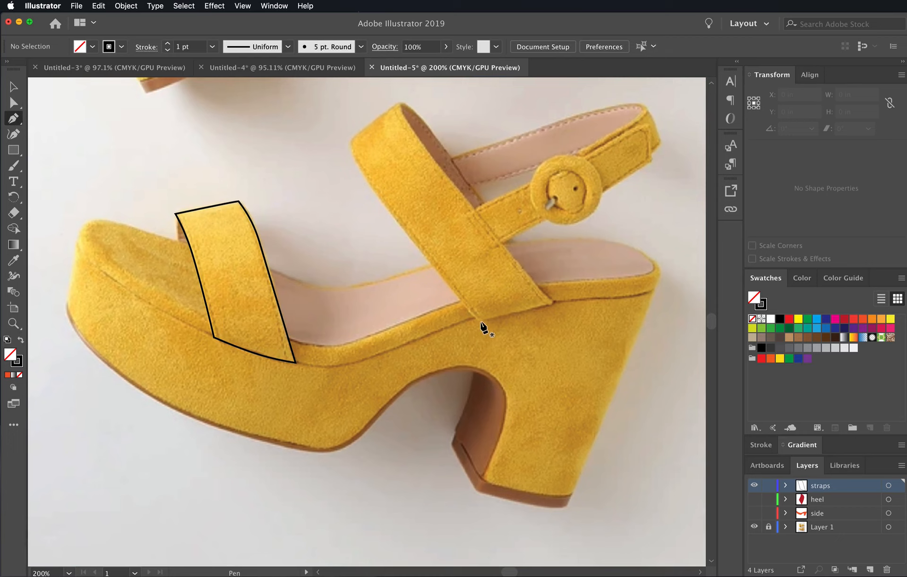
left_click(480, 320)
left_click(551, 302)
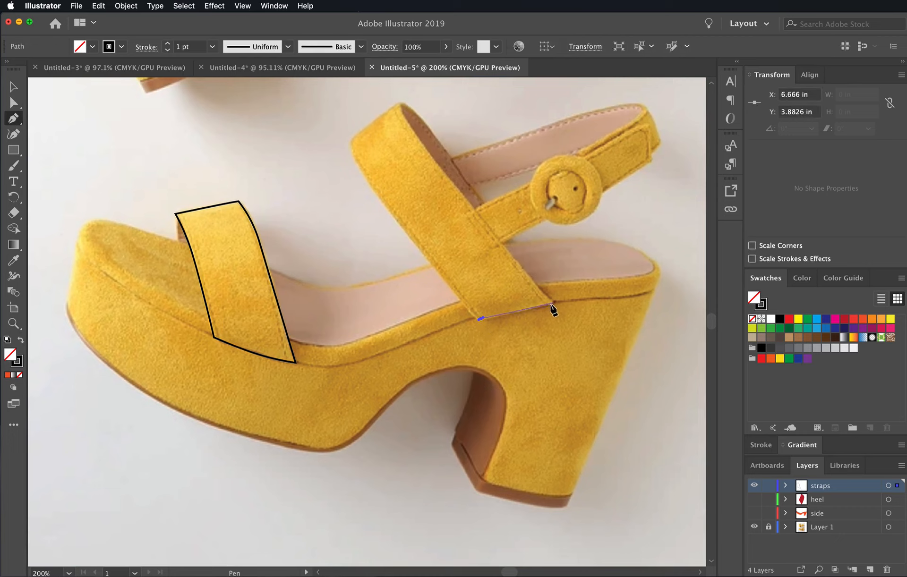
left_click(409, 129)
left_click(404, 122)
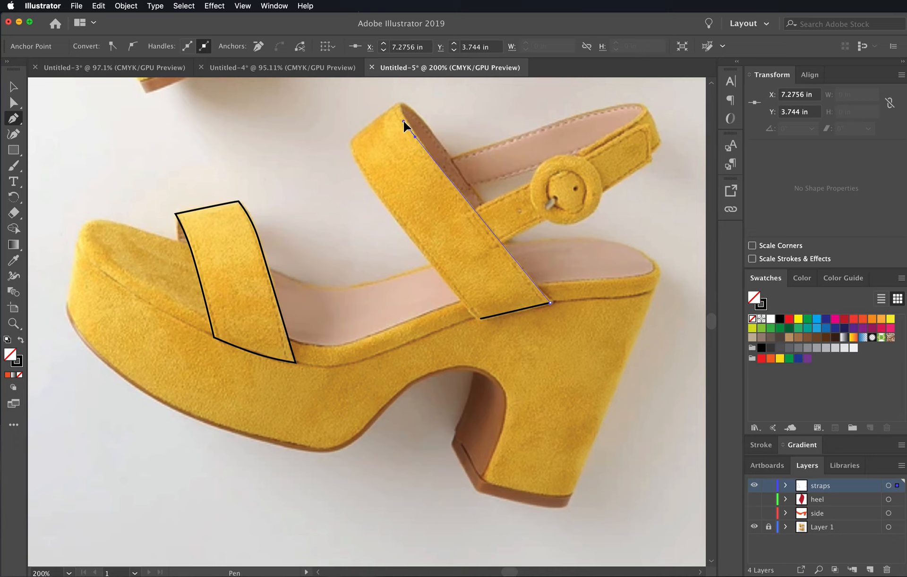
left_click_drag(404, 121, 412, 110)
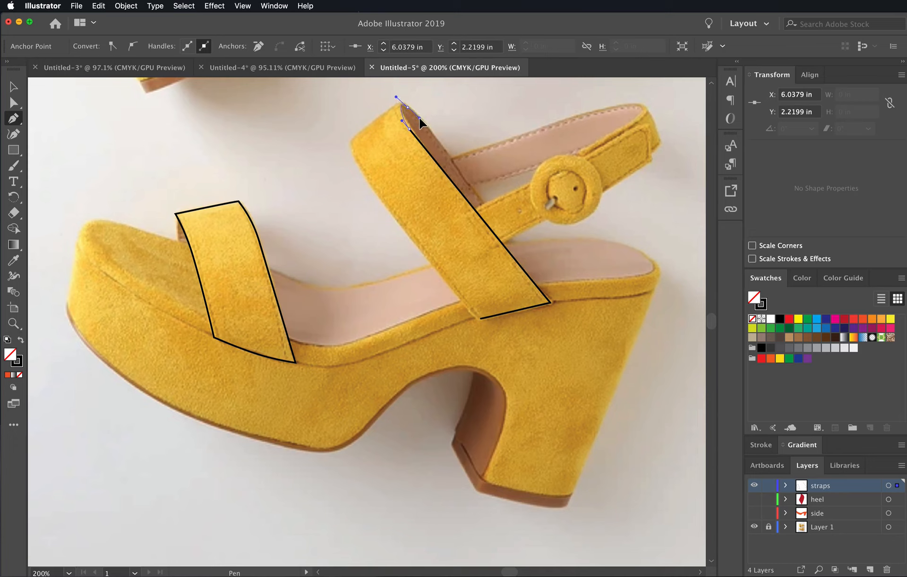
left_click_drag(420, 118, 418, 119)
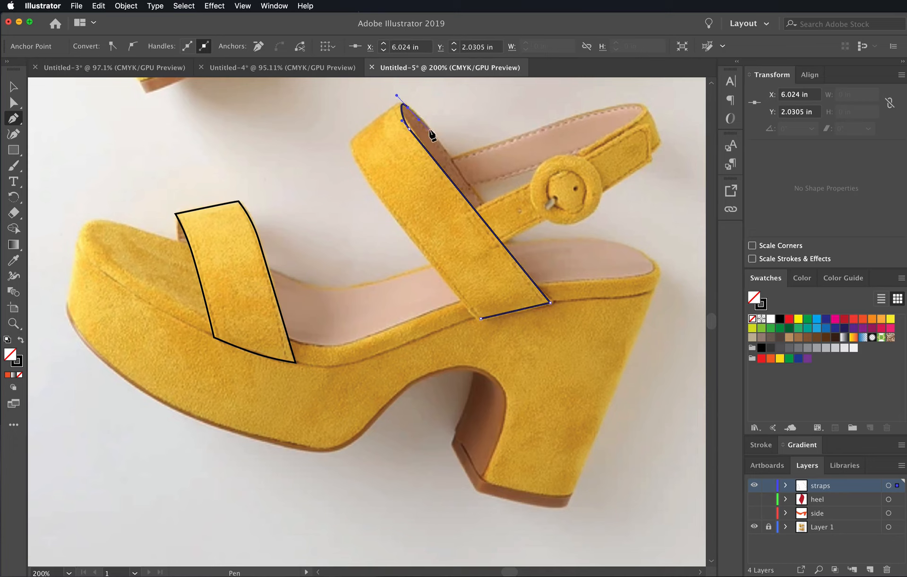
- Continue the instep strap path around its folded top and down the curved toe-side edge, closing it at the starting anchor
left_click(434, 135)
left_click(407, 103)
left_click(396, 103)
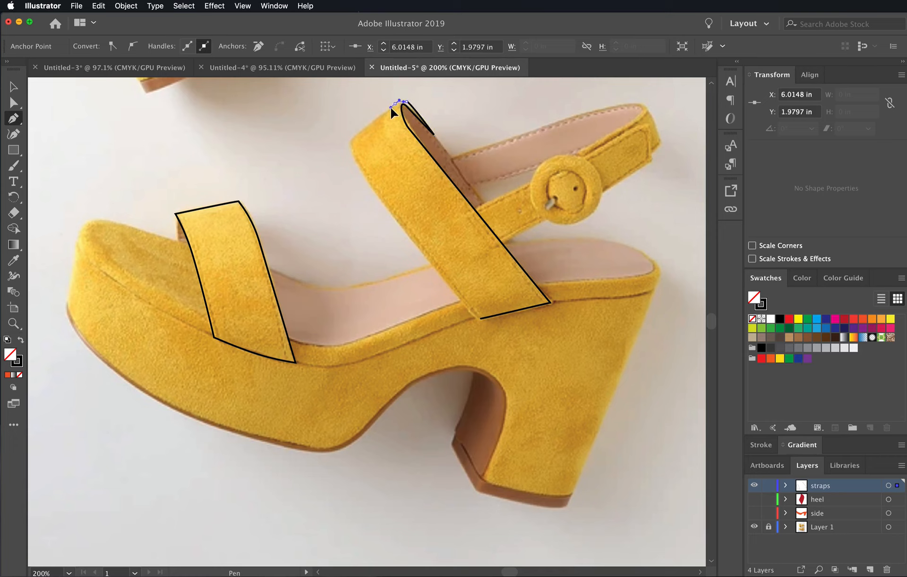
left_click_drag(350, 137, 370, 182)
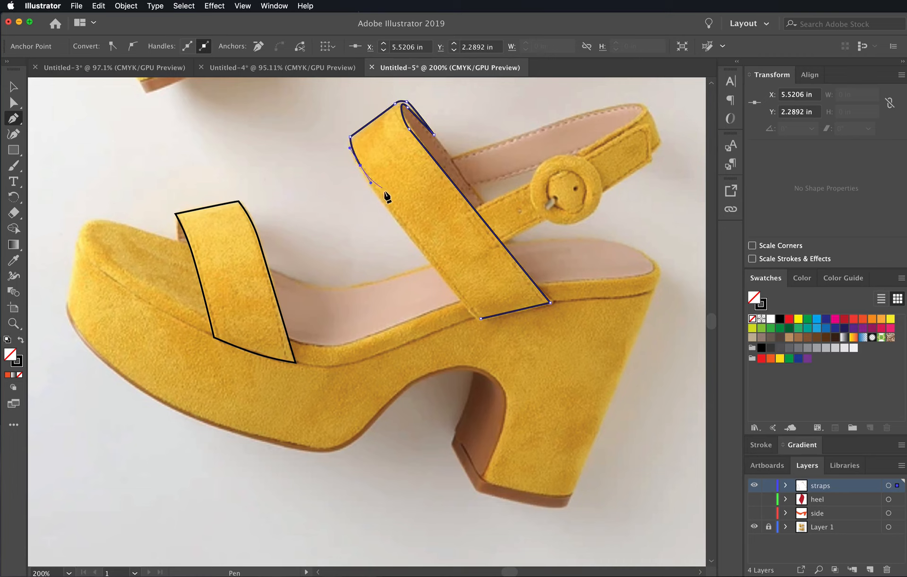
left_click(480, 318)
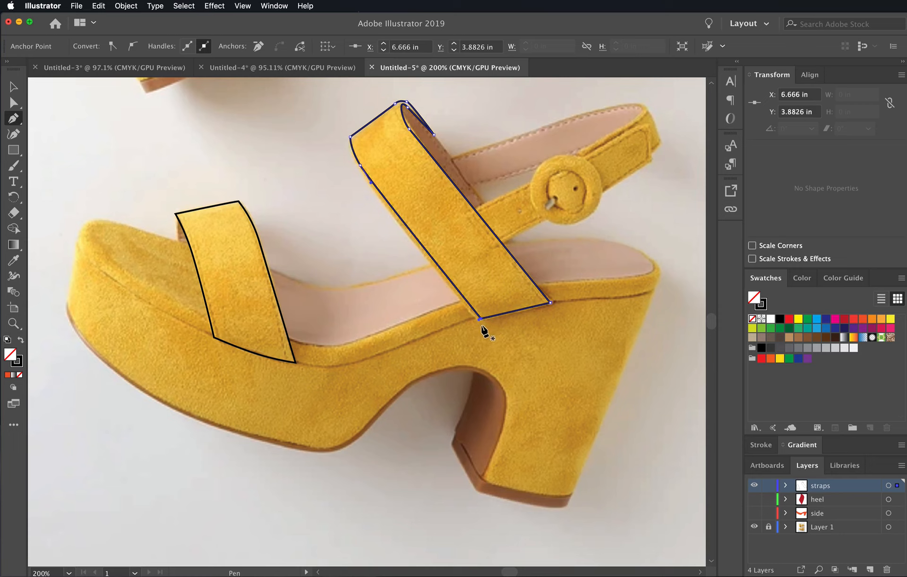
- Reposition the instep strap's lower toe-side corner and the anchor at its toe-side bend, lengthening the bend's lower handle to follow the photo
left_click(13, 103)
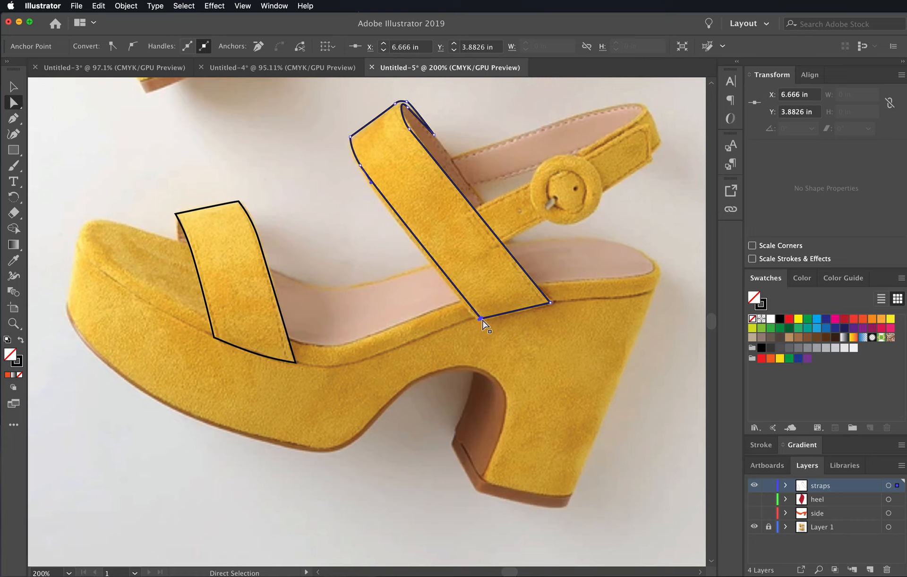
left_click_drag(482, 321, 479, 322)
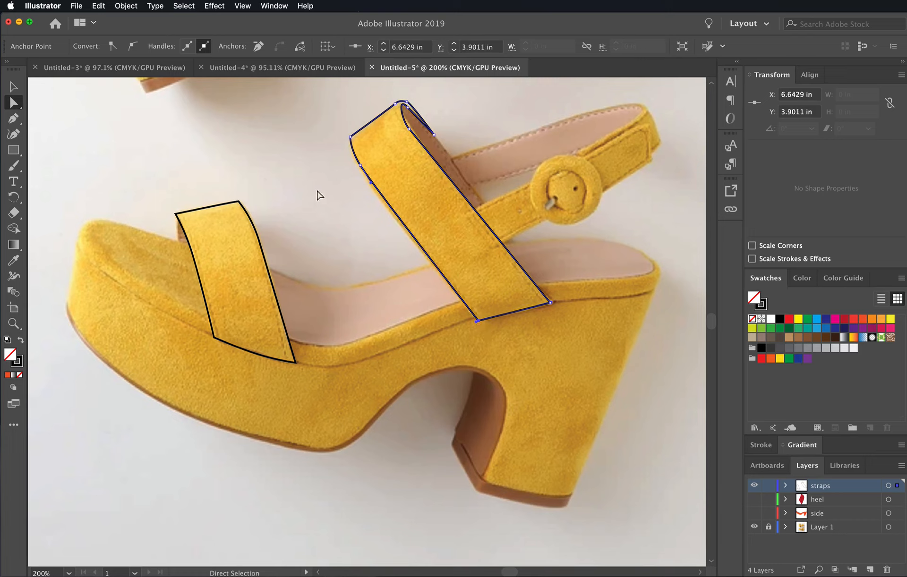
left_click(359, 167)
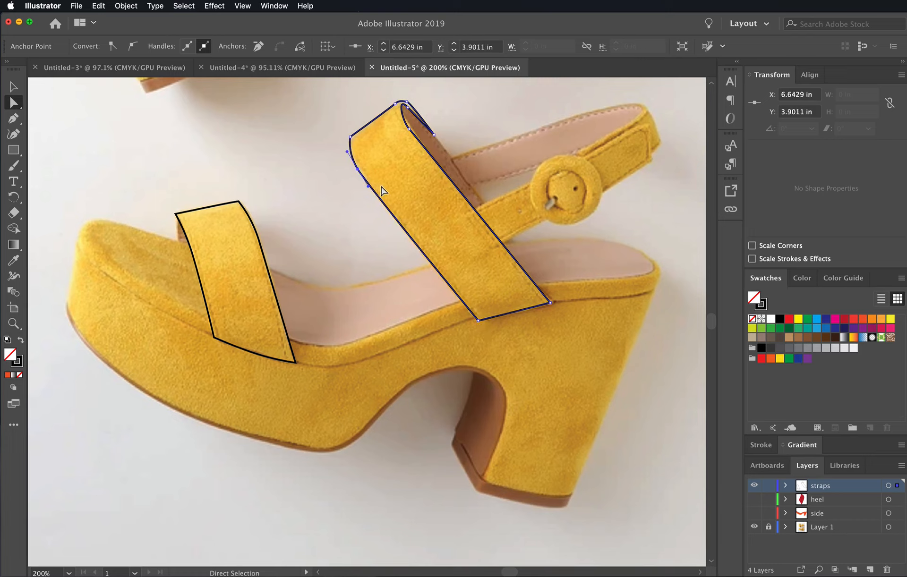
left_click_drag(368, 186, 373, 194)
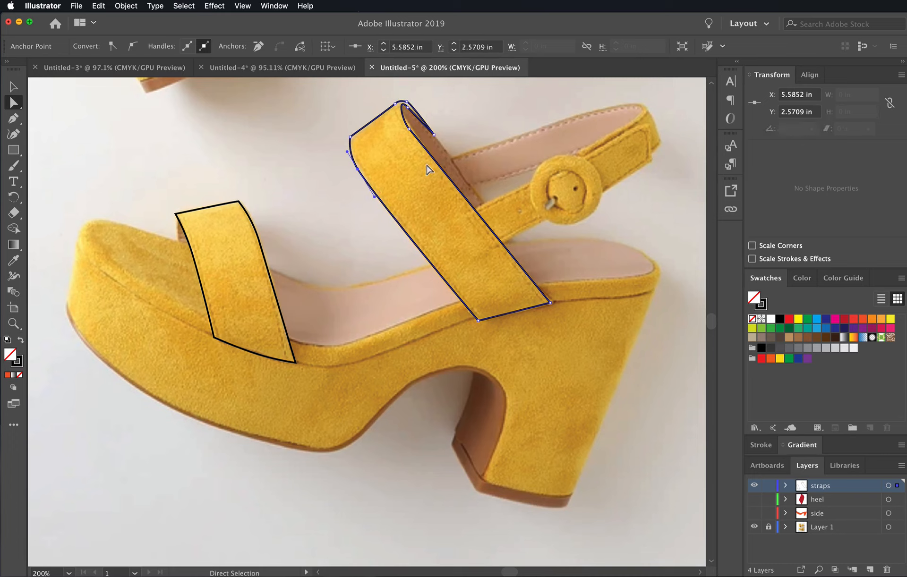
- Fine-tune the instep strap's upper inner curve anchors and lower heel-side corner, extending the curve's lower handle along the photo's edge
left_click(409, 128)
left_click_drag(410, 132, 409, 105)
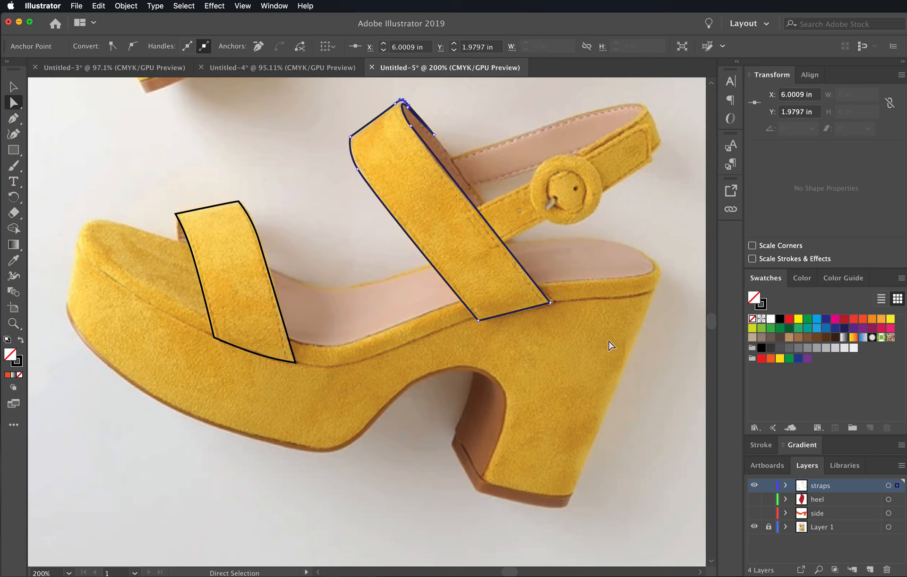
left_click(550, 303)
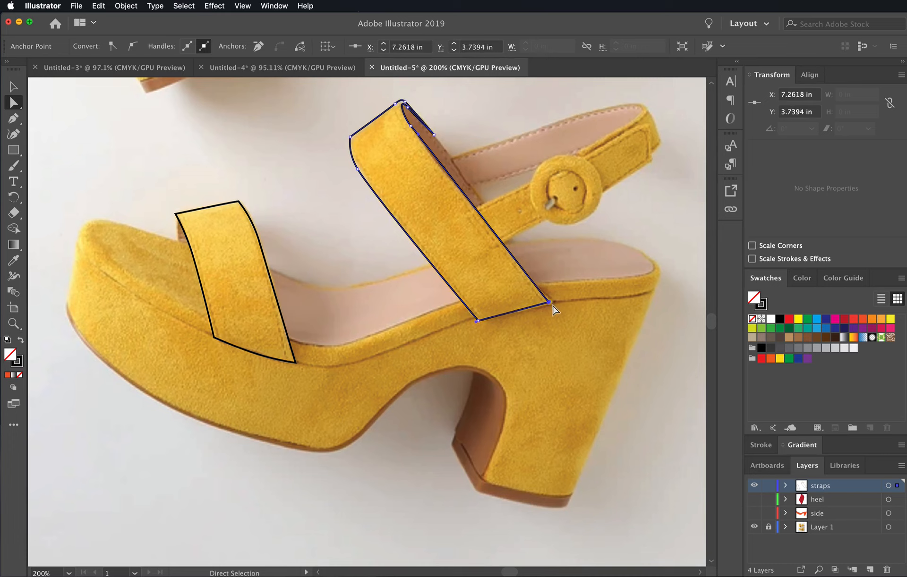
mouse_move(552, 303)
left_mouse_down()
mouse_move(559, 313)
mouse_move(552, 306)
left_mouse_up()
left_click_drag(411, 132, 423, 149)
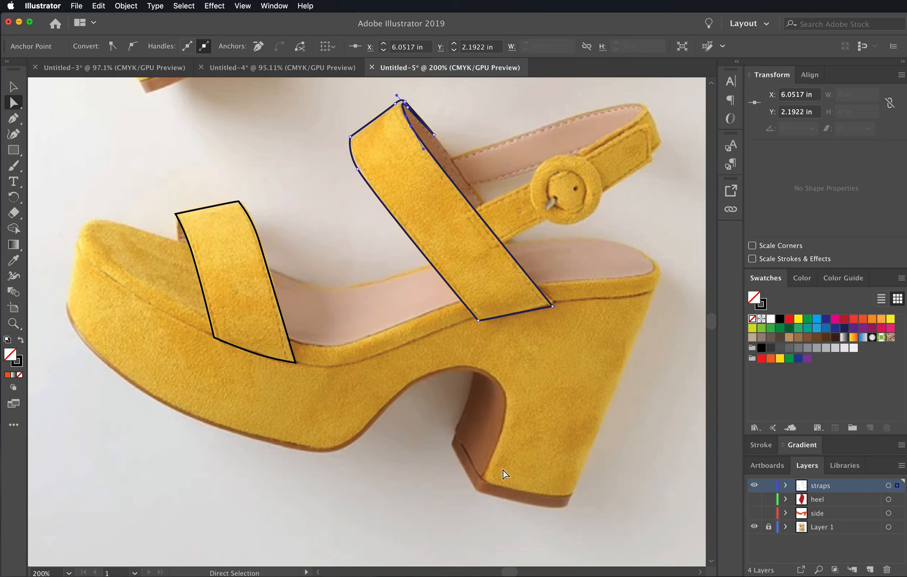
- Trace the narrow yellow band wrapping the back end of the ankle strap above the buckle as a closed Pen path
left_click(13, 118)
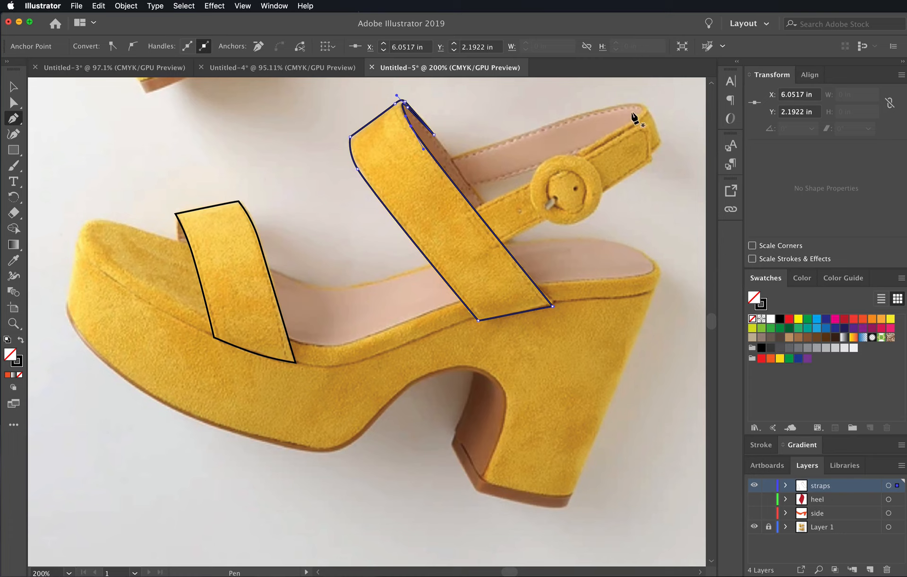
left_click(551, 127, "super")
left_click_drag(560, 122, 565, 120)
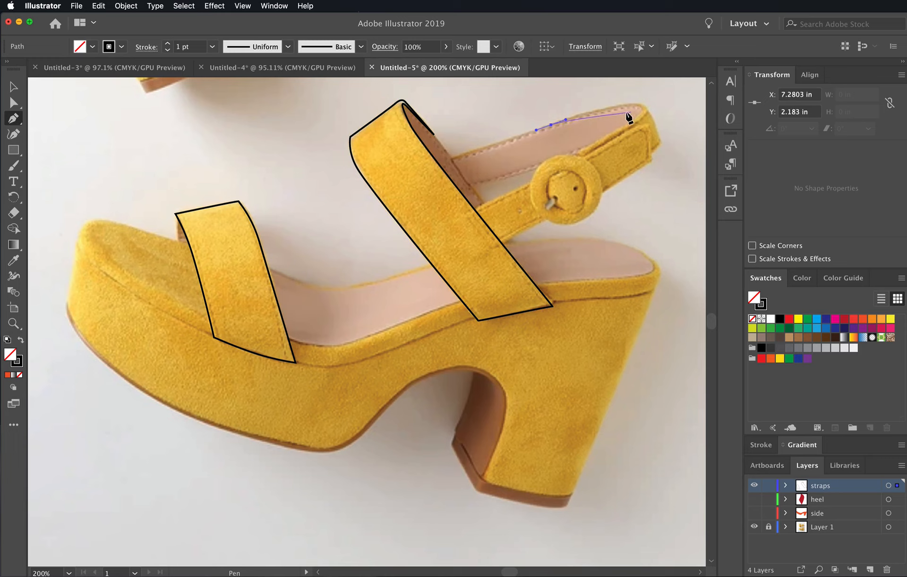
left_click_drag(629, 108, 638, 118)
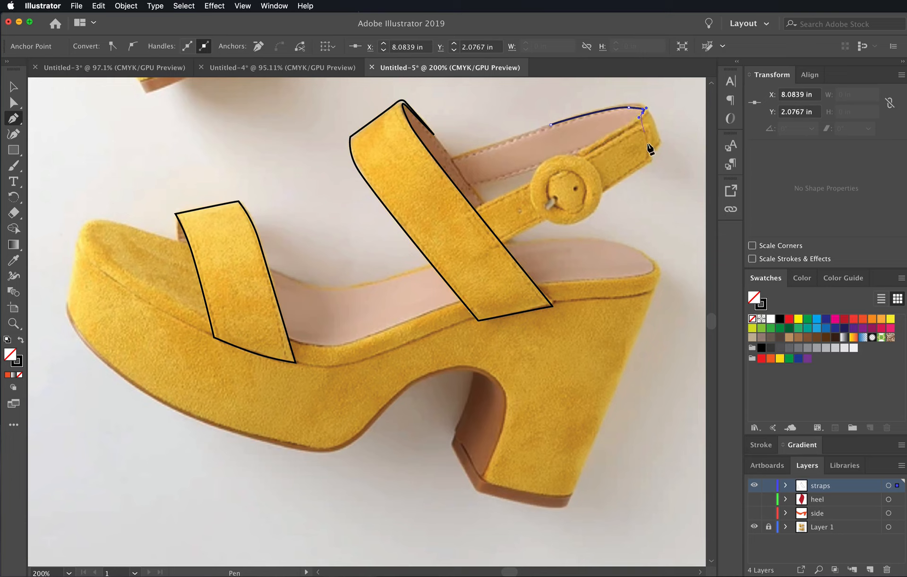
left_click(576, 155)
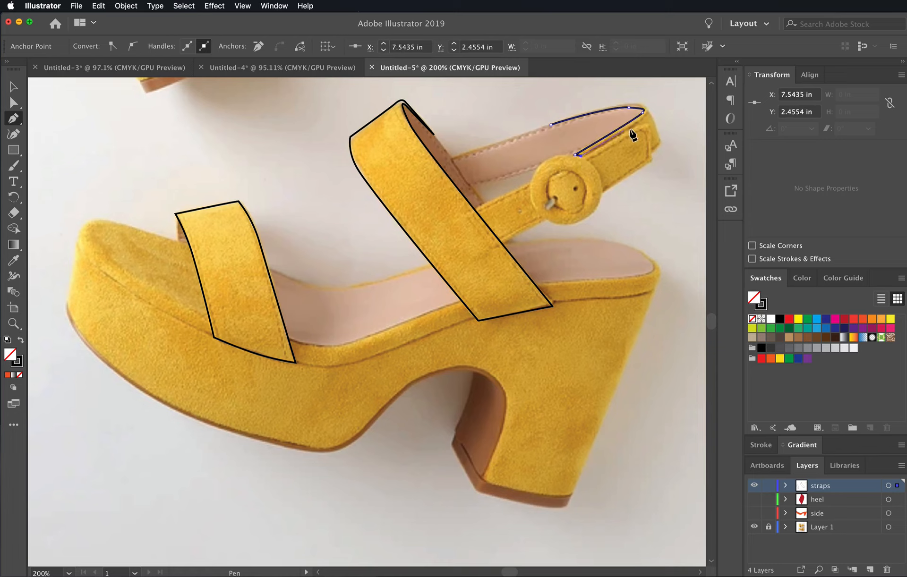
left_click(647, 121)
left_click(653, 147)
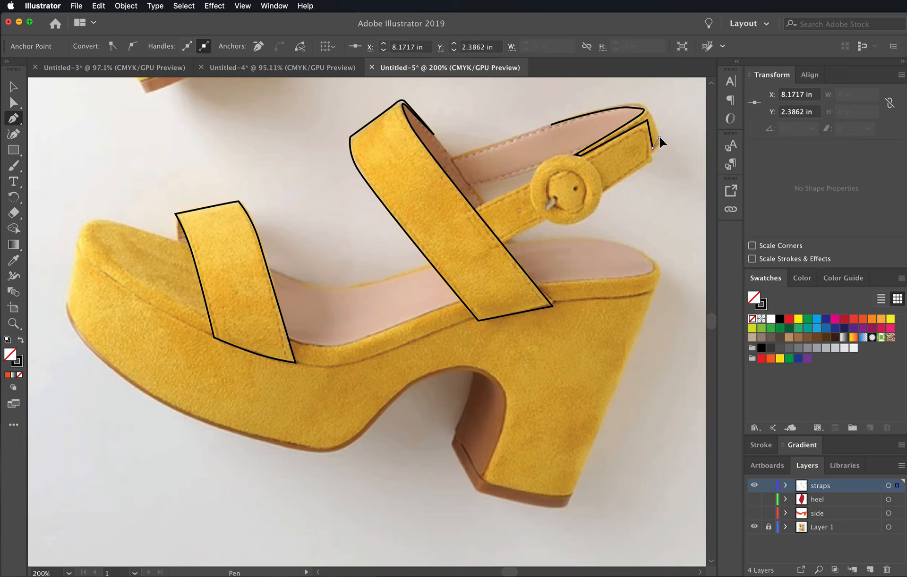
left_click(659, 137)
left_click_drag(648, 111, 616, 110)
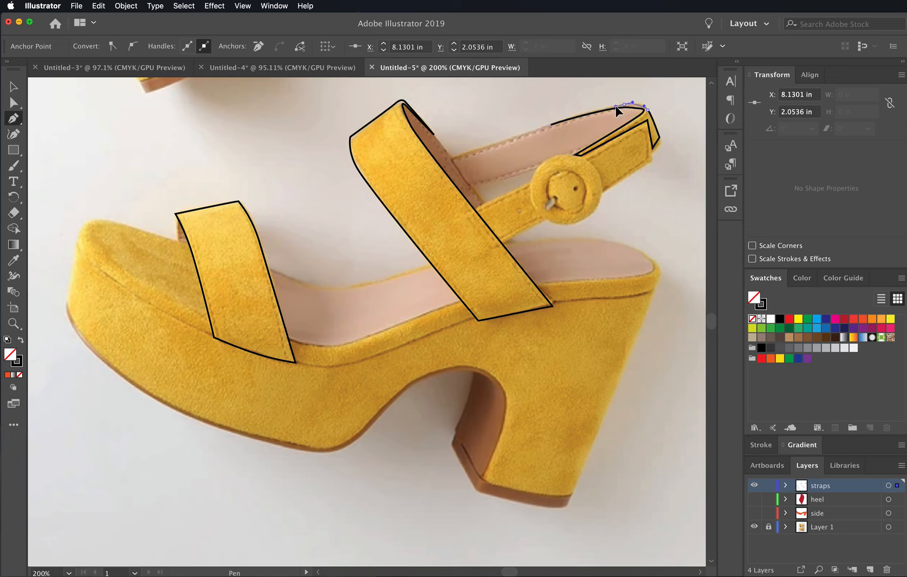
left_click(550, 125)
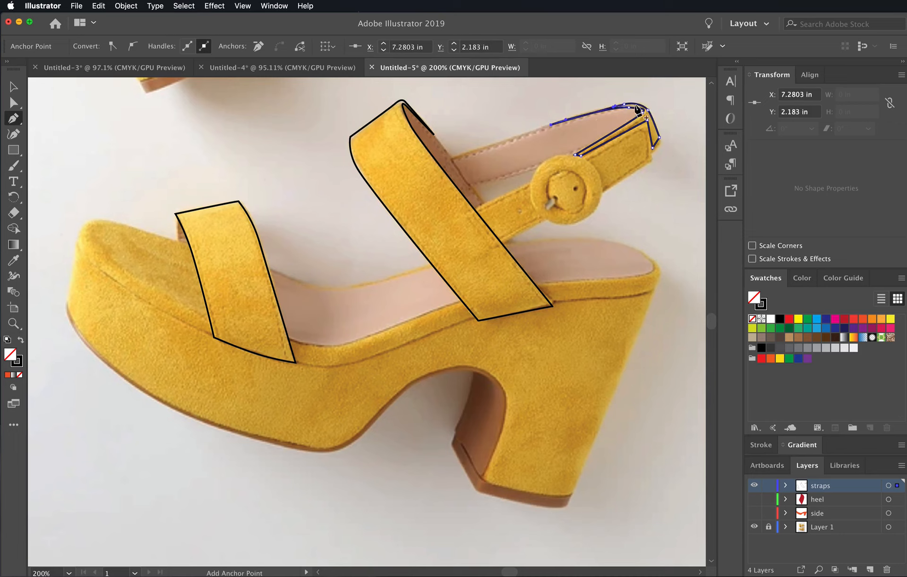
- Adjust the handles and anchors along the upper curve of the ankle strap's back band to follow the photo, and deselect the path
mouse_move(612, 106)
left_mouse_down()
mouse_move(605, 108)
mouse_move(629, 107)
left_mouse_up()
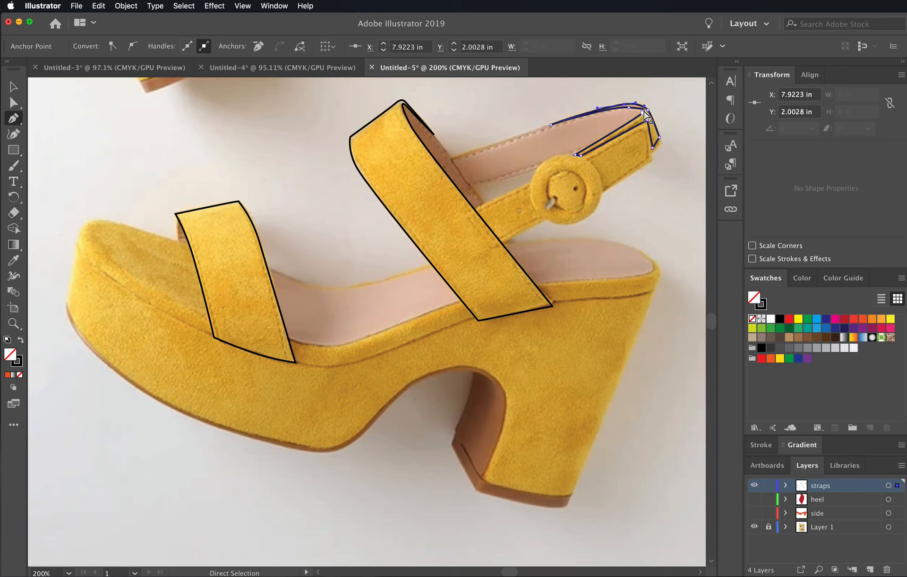
left_click(629, 107)
mouse_move(630, 108)
left_mouse_down()
mouse_move(639, 107)
mouse_move(614, 108)
left_mouse_up()
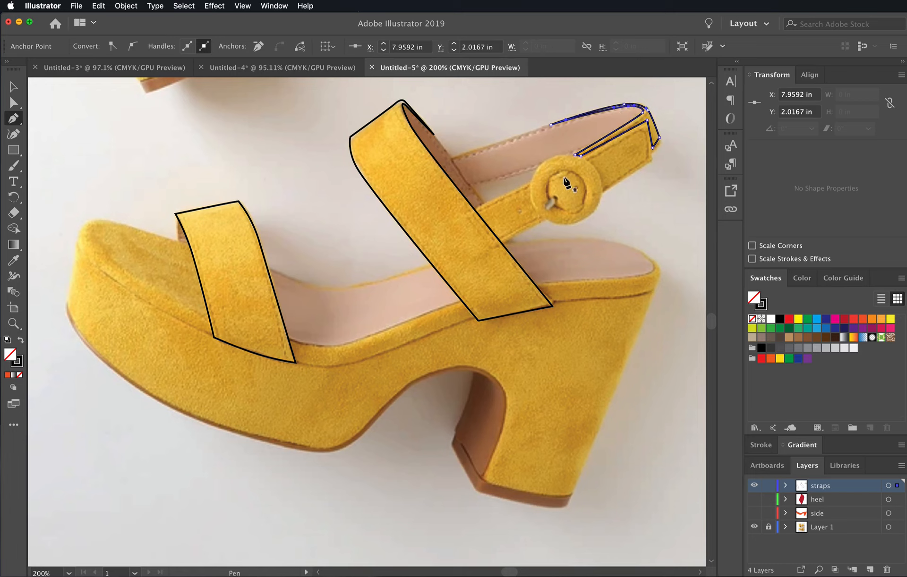
left_click(669, 189, "super")
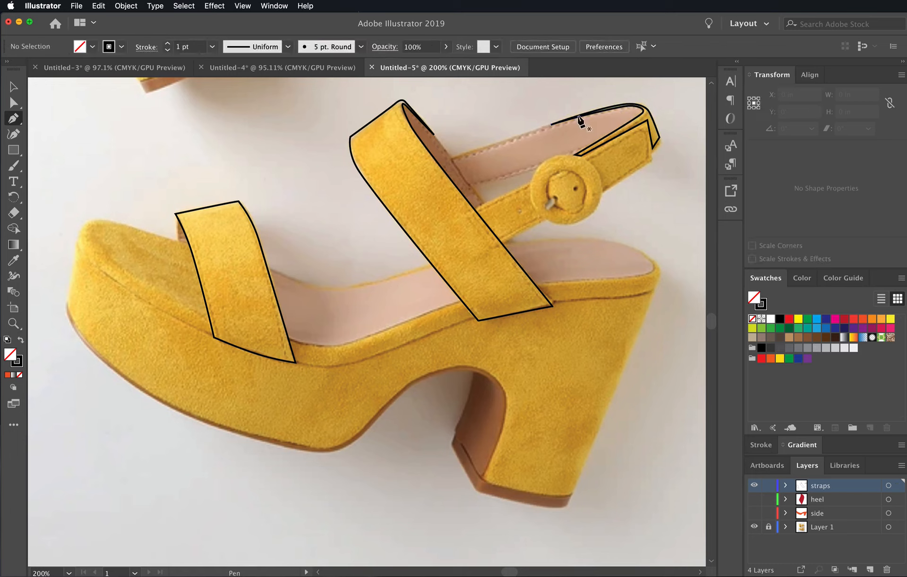
left_click(13, 86)
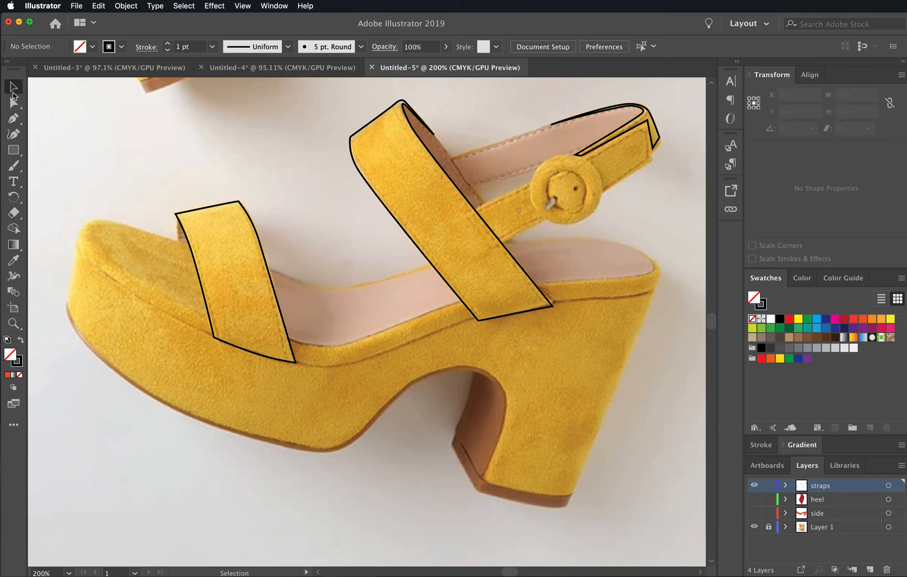
left_click(658, 142)
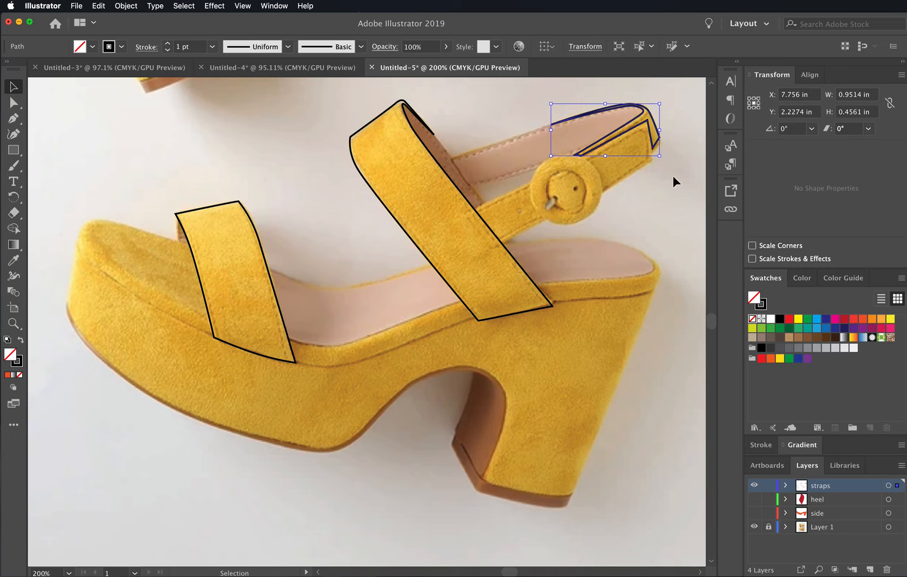
left_click(668, 186)
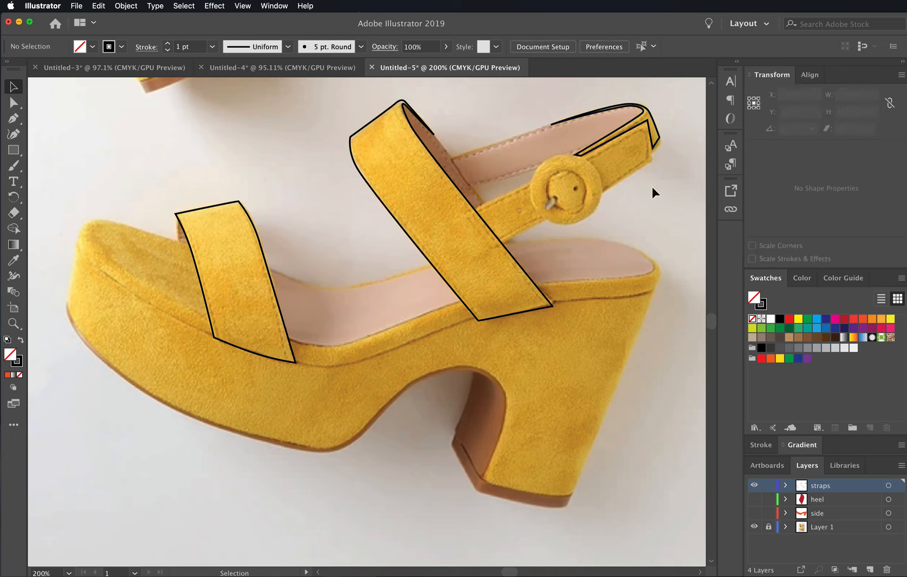
key("a")
left_click(630, 120, "super")
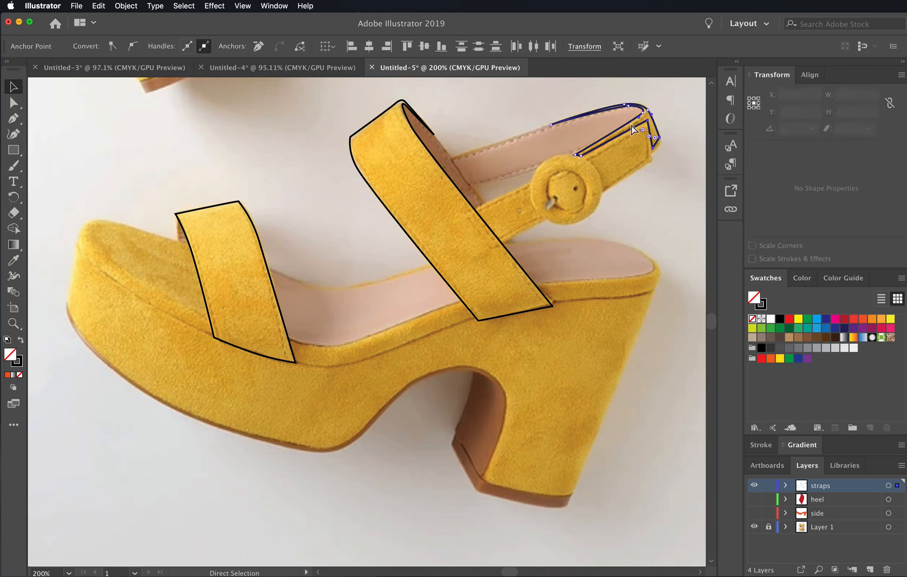
key("super")
key("super")
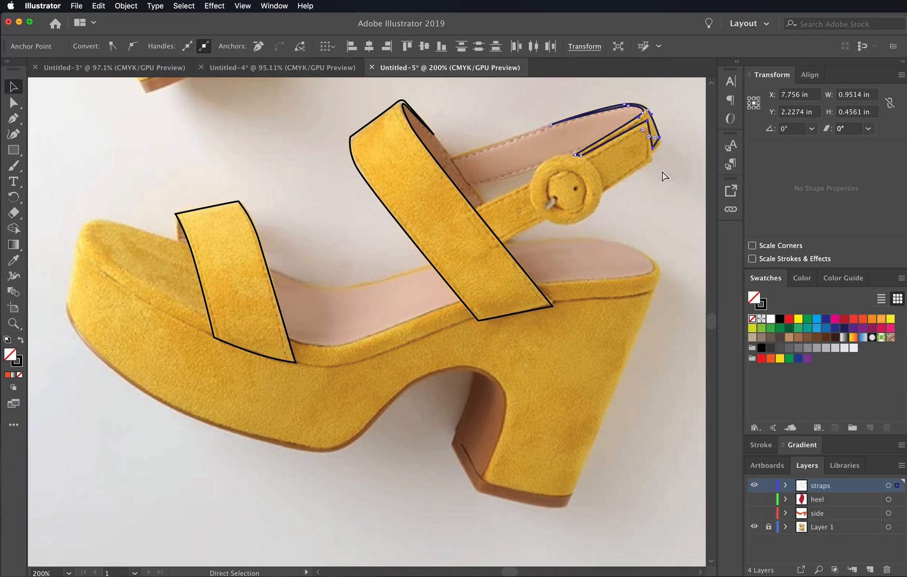
- Trace the yellow buckle strap running from the instep strap through the buckle to its back end as a closed Pen path
left_click(13, 119)
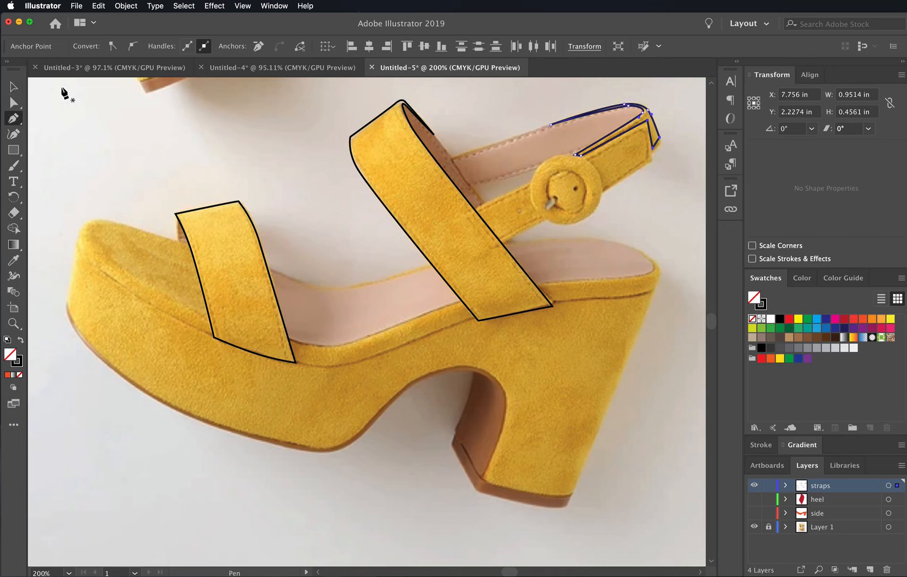
key("super")
left_click(672, 182, "super")
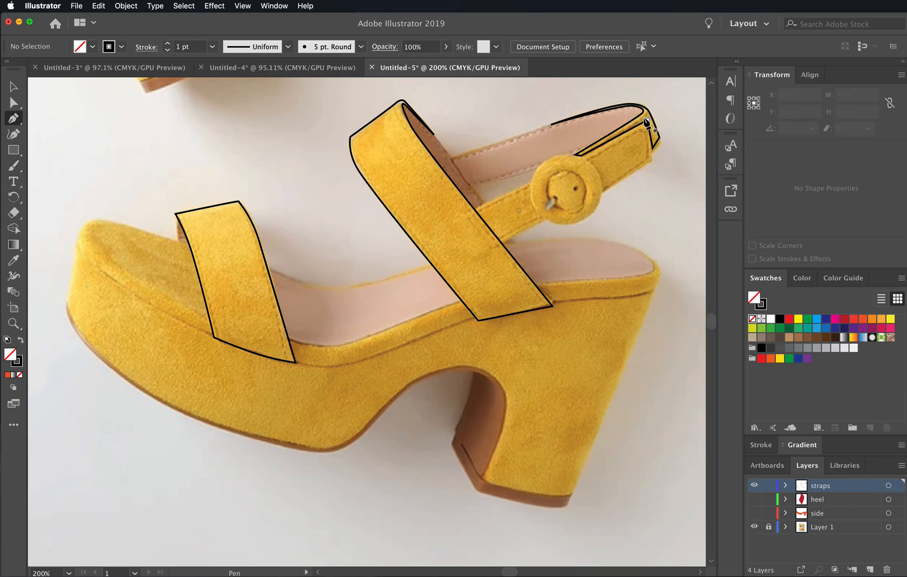
left_click(650, 162)
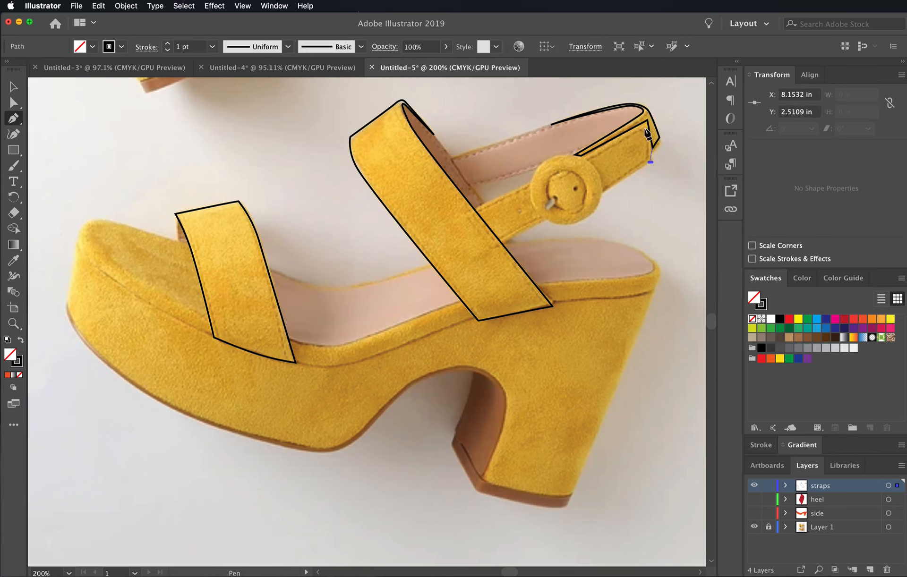
left_click(644, 125)
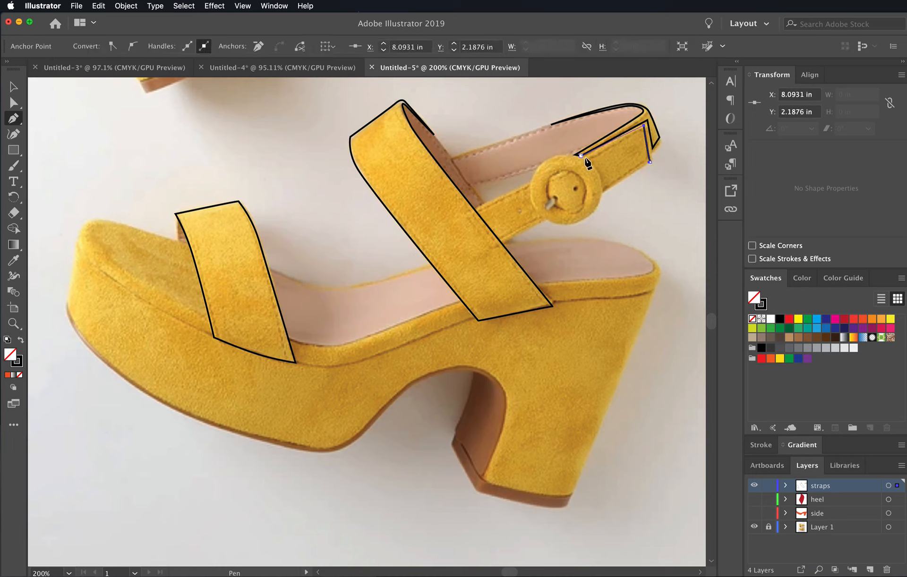
key("super+z")
left_click_drag(556, 177, 542, 183)
left_click(475, 211)
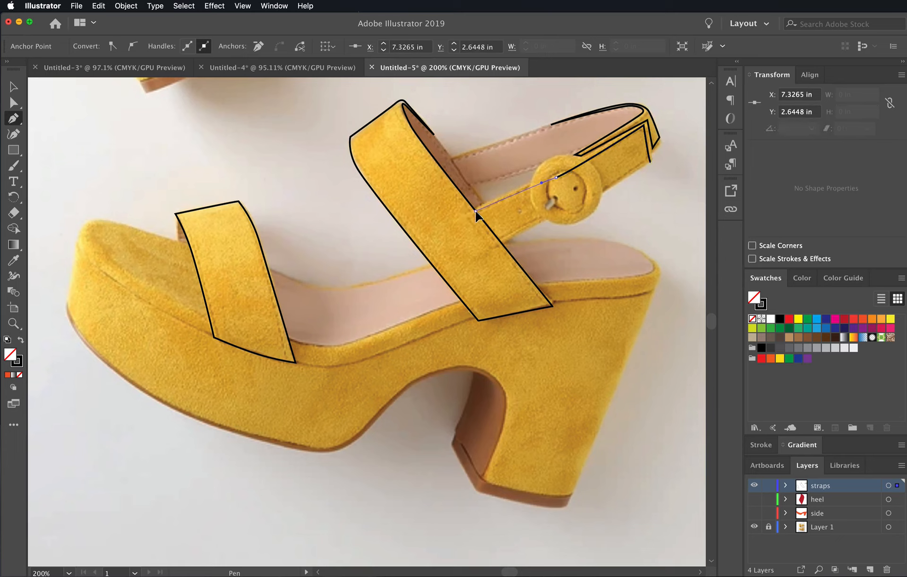
left_click(502, 243)
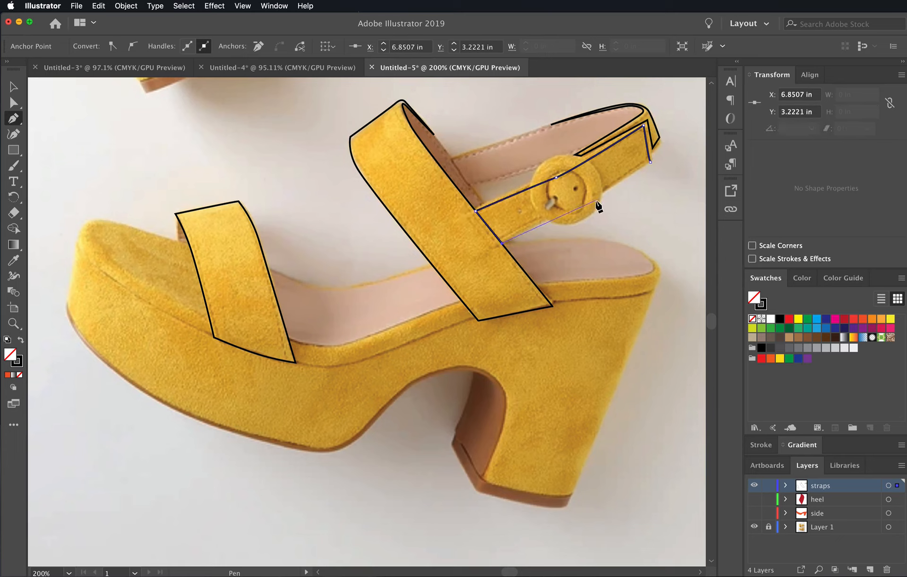
left_click_drag(581, 210, 593, 200)
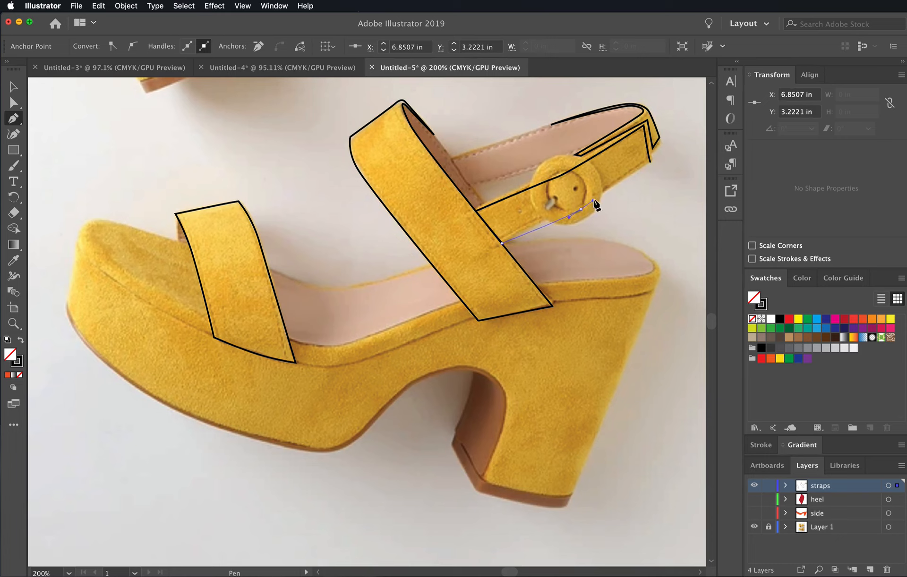
left_click(650, 162)
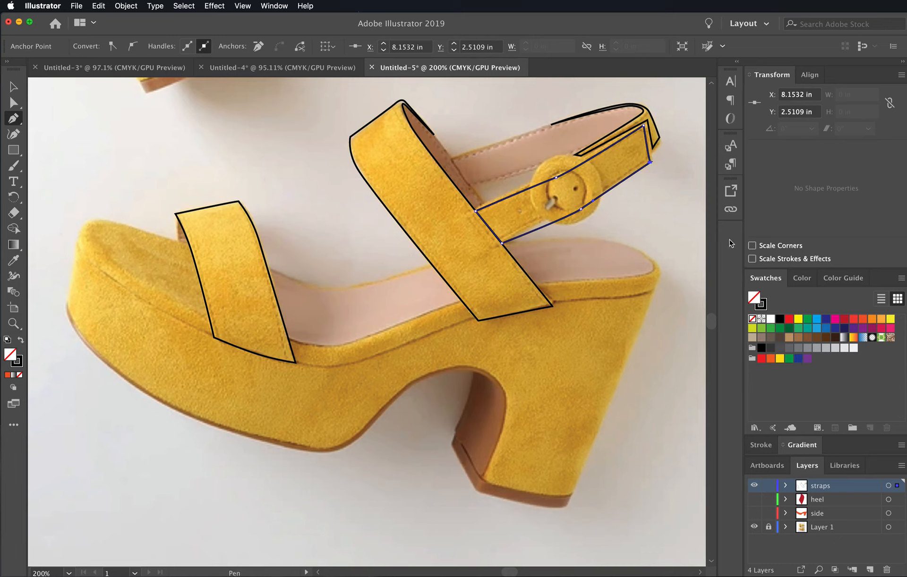
- Add a new layer above the straps layer and name it "buckle"
left_click(869, 570)
double_click(818, 486)
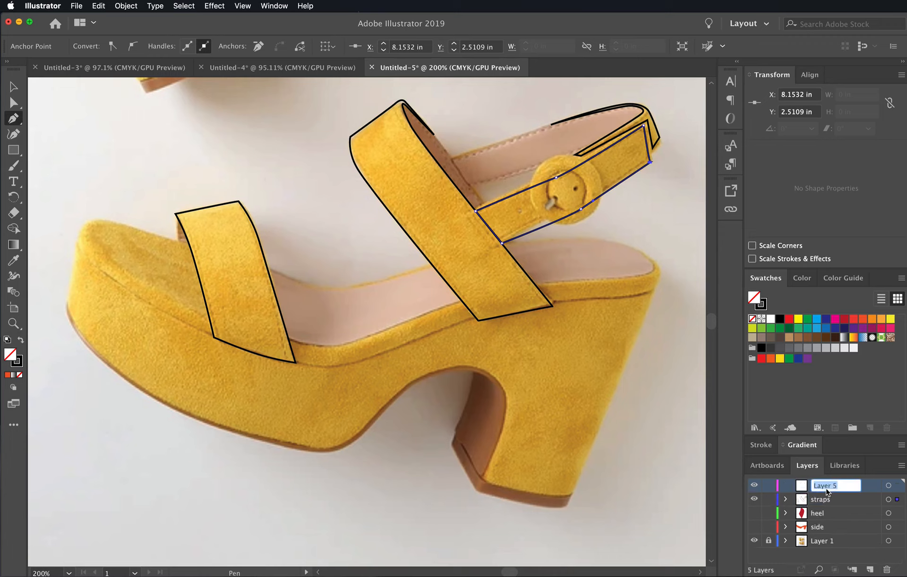
type("buckle")
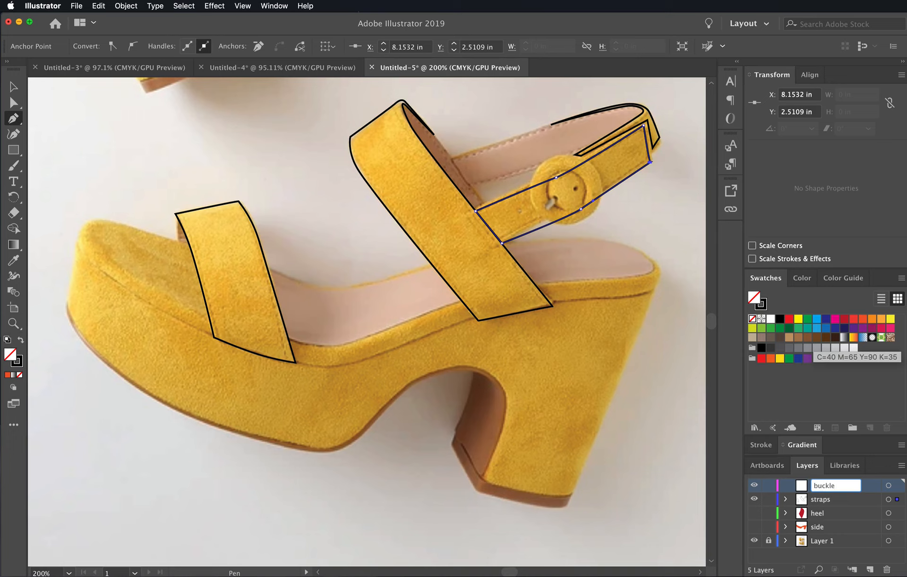
key("Return")
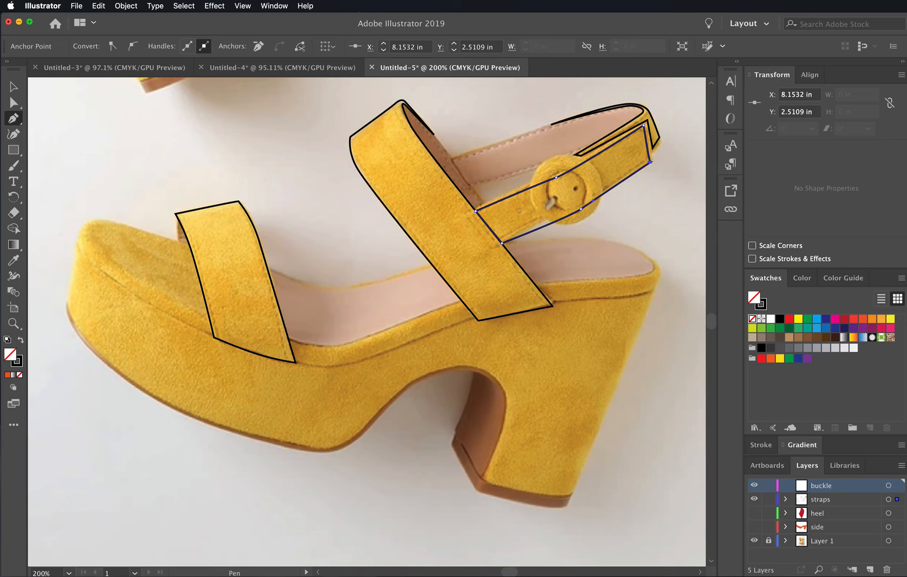
- Trace the inner opening and the outer edge of the round buckle as two closed, curved Pen paths on the buckle layer
left_click_drag(582, 180, 550, 200)
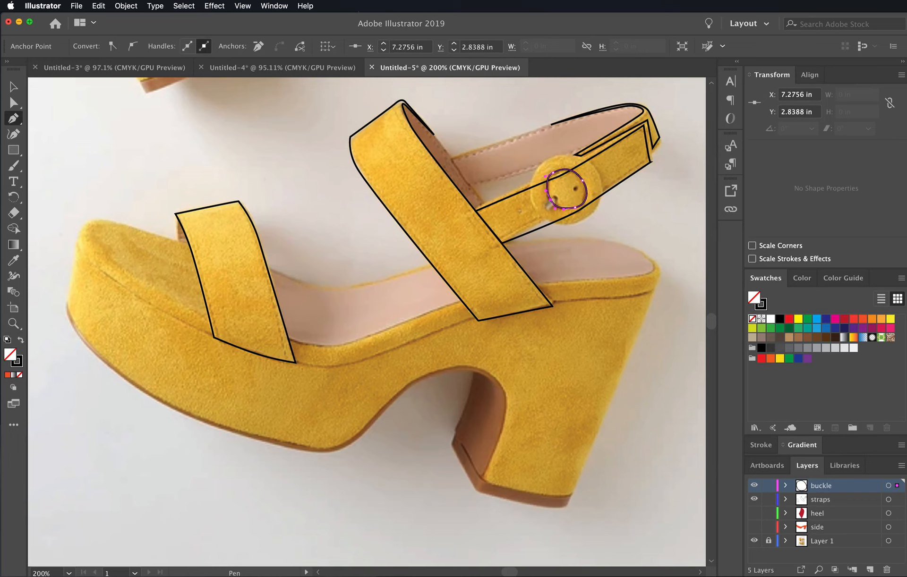
left_click_drag(596, 170, 605, 187)
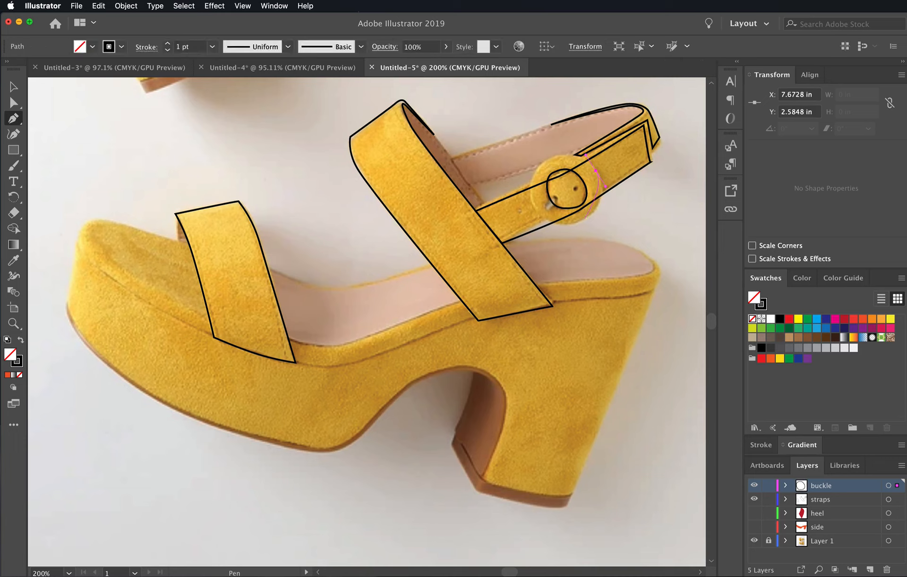
left_click_drag(567, 226, 590, 189)
left_click(616, 214, "super")
- Refine the upper toe-side curve of the buckle's inner ring by adjusting its anchors and handles to follow the photo
left_click(586, 199, "super")
left_click(554, 173, "super")
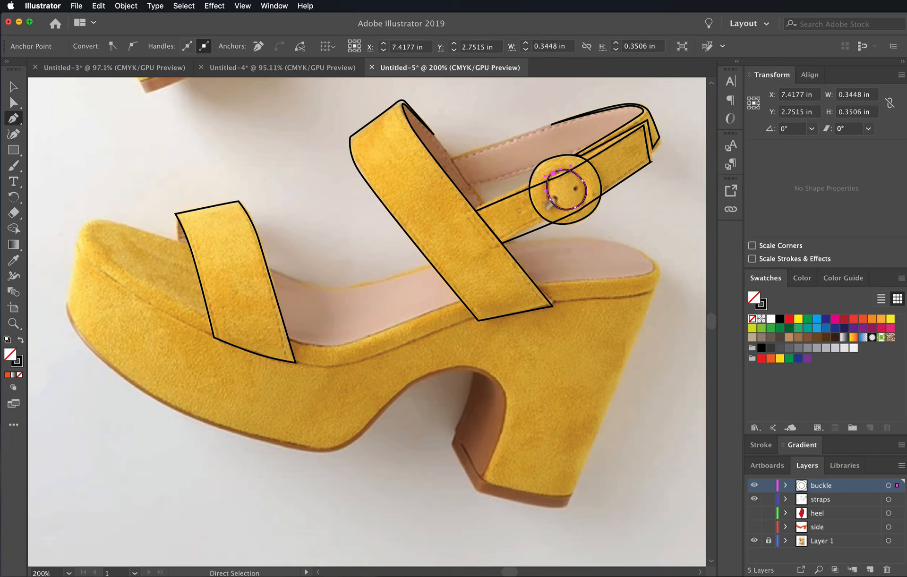
left_click(560, 171, "super")
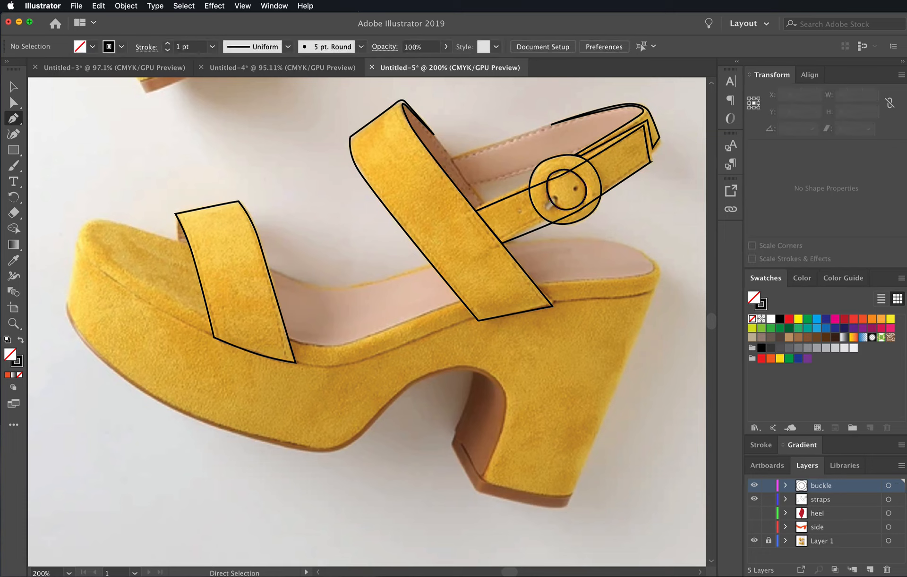
left_click(553, 173, "super")
left_click_drag(545, 177, 545, 178)
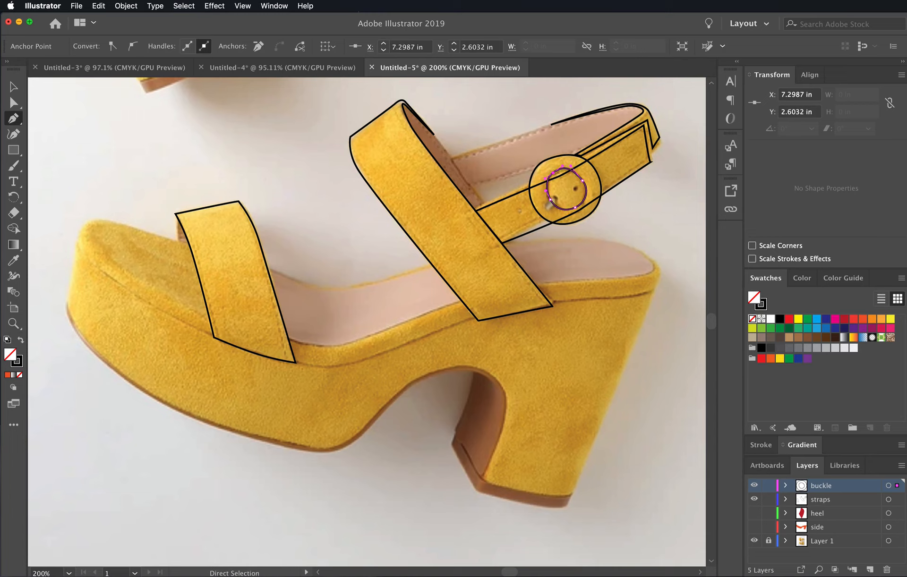
- Add a new layer directly above the heel layer, below the straps layer
scroll(366, 300, "down", 4)
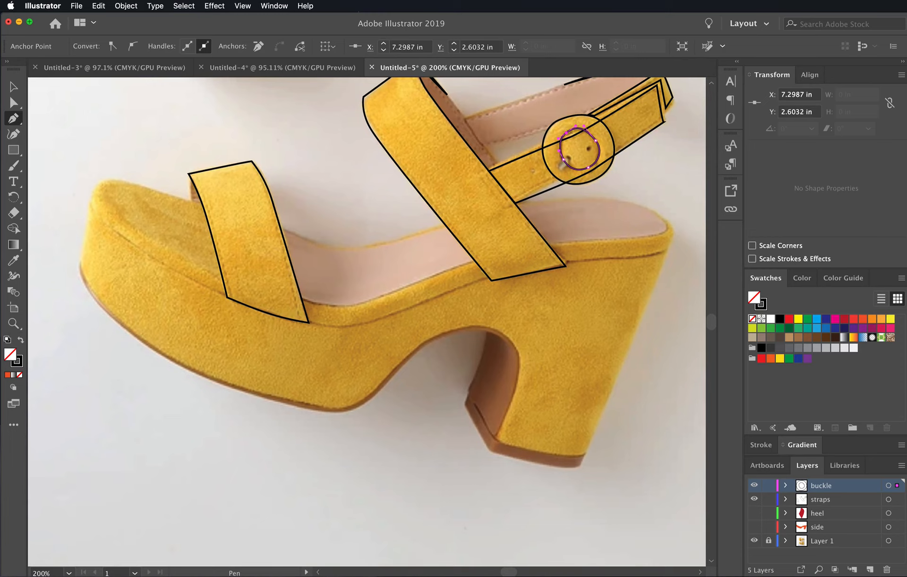
scroll(367, 300, "up", 3)
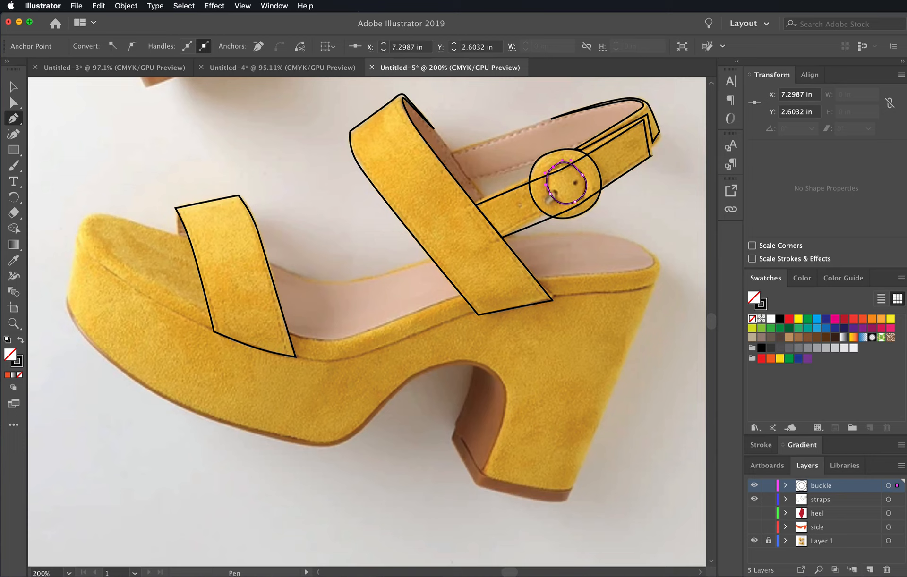
left_click(831, 500)
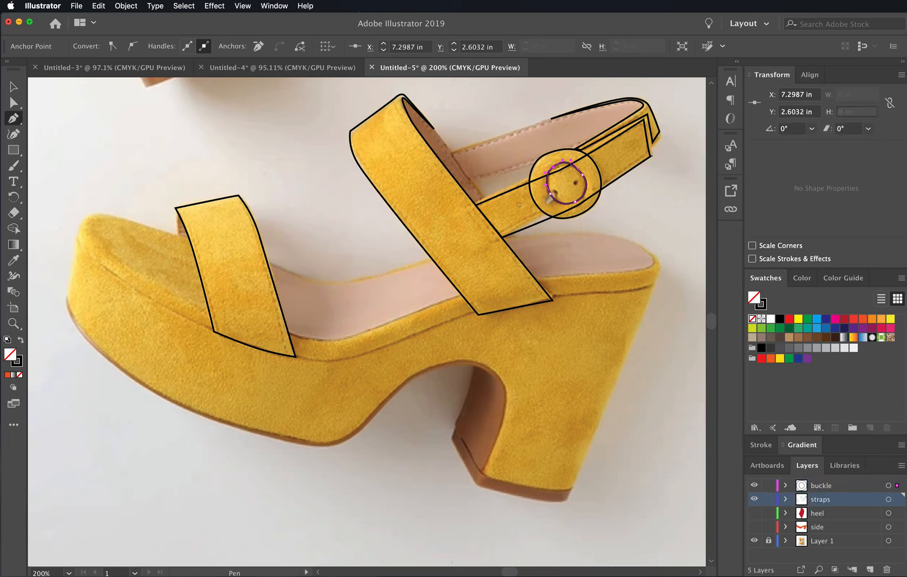
left_click(831, 513)
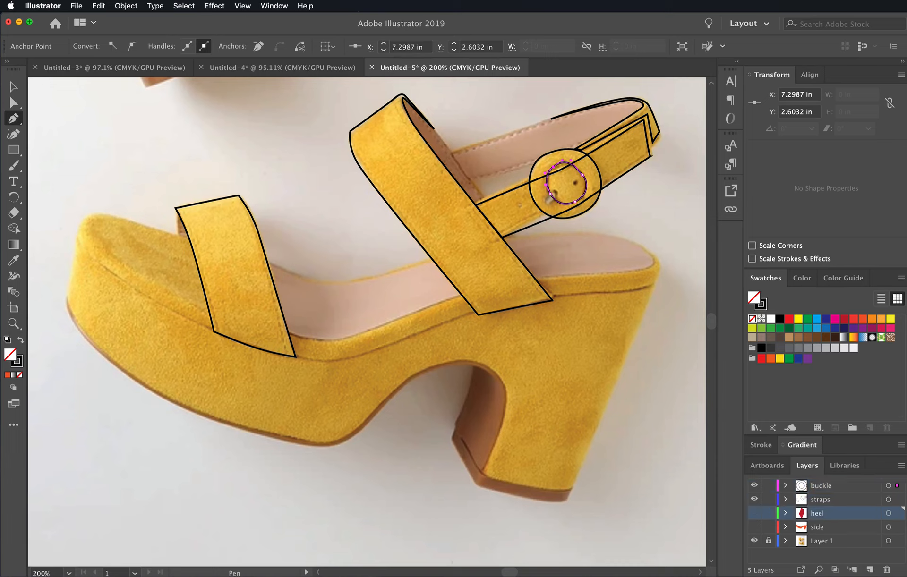
left_click(870, 570)
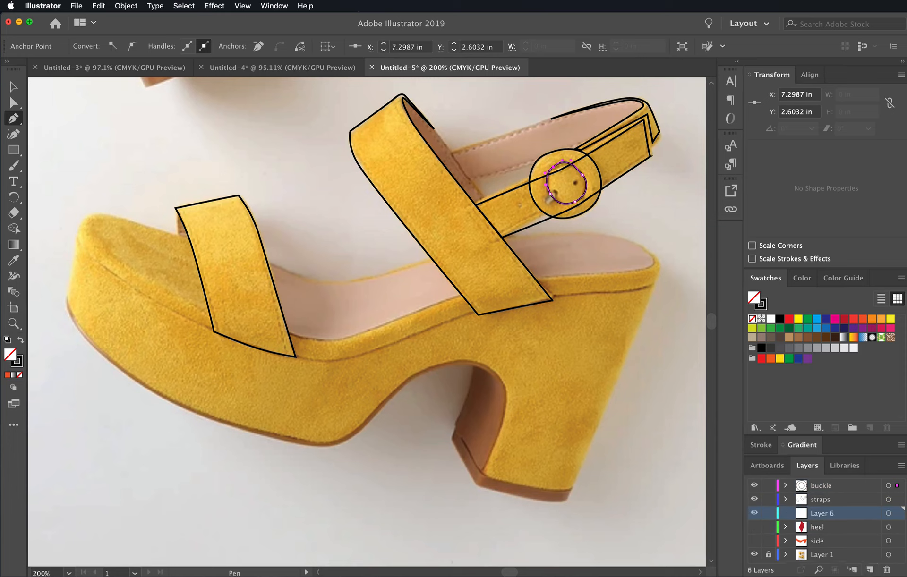
- Hide the buckle and straps layers so the photo is unobstructed
left_click(754, 485)
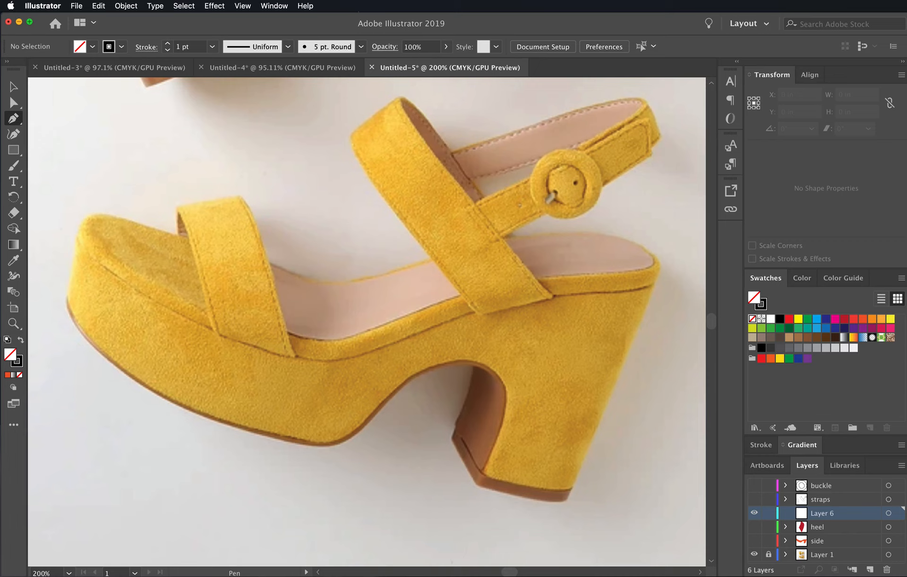
left_click(753, 499)
left_click(754, 499)
left_click(753, 499)
left_click(754, 499)
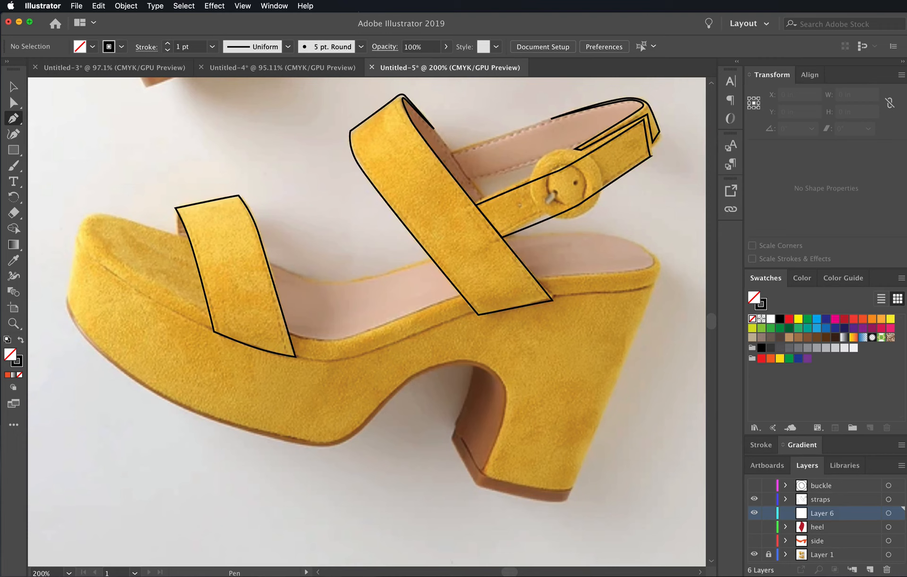
left_click(754, 499)
left_click(753, 499)
left_click(769, 499)
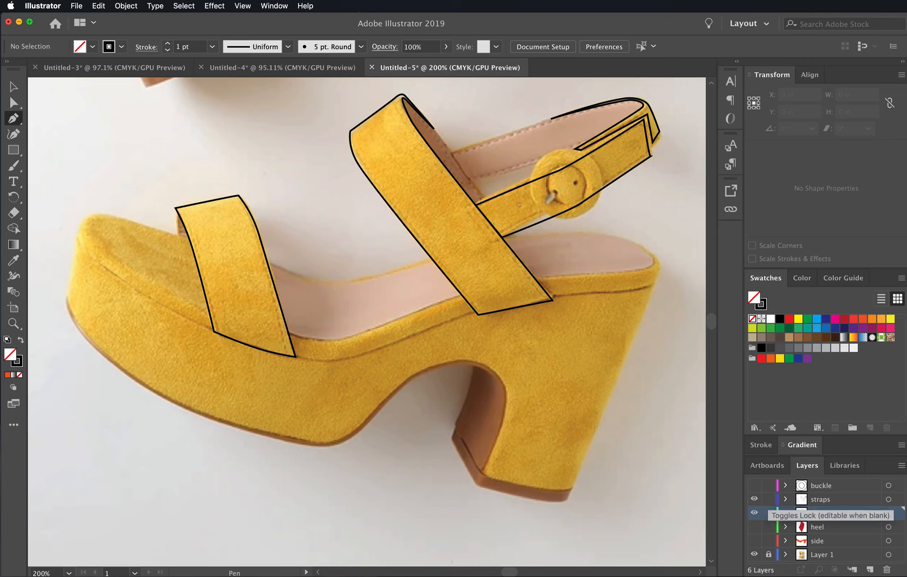
left_click(754, 499)
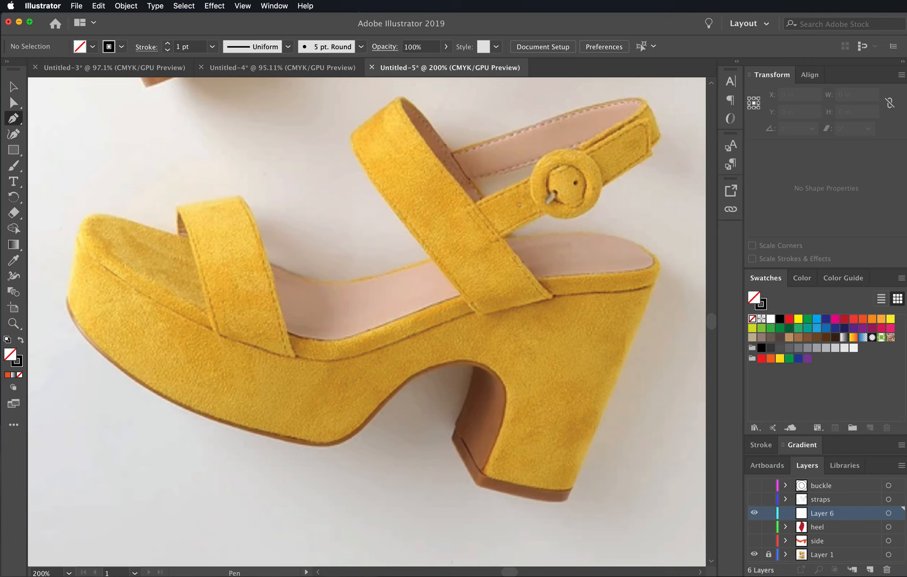
- Rename the new empty layer above the heel layer as "footbed"
double_click(822, 514)
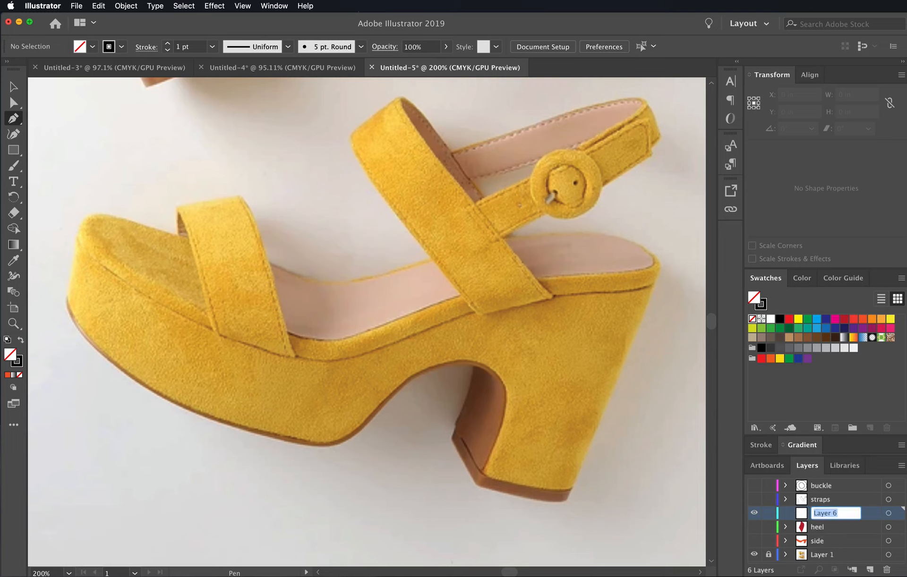
type("footbed")
key("Return")
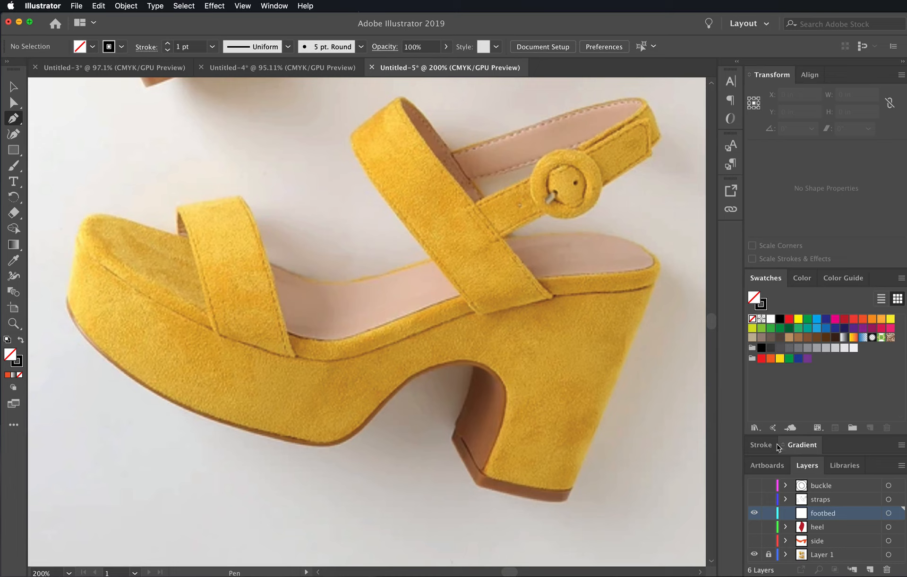
left_click(754, 501)
left_click(753, 502)
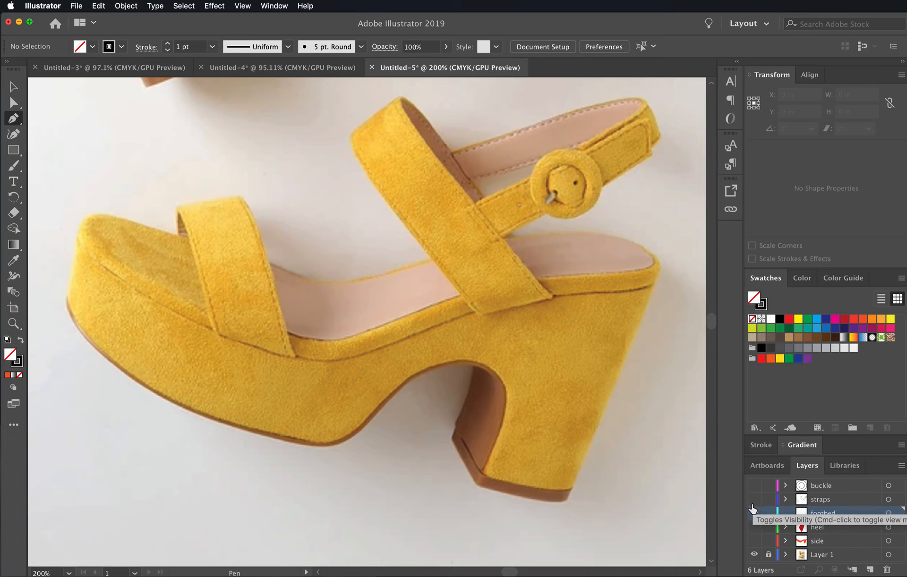
left_click(752, 504)
left_click(754, 503)
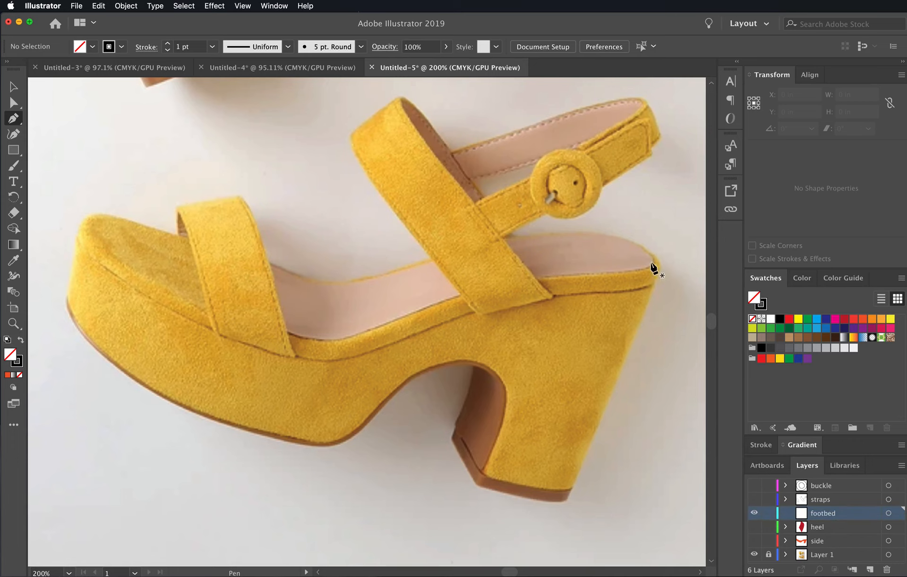
- With the Pen tool, trace the footbed's outline from the middle of its upper edge around the heel and along the lower edge to the front strap
left_click(360, 276)
left_click_drag(359, 277, 386, 272)
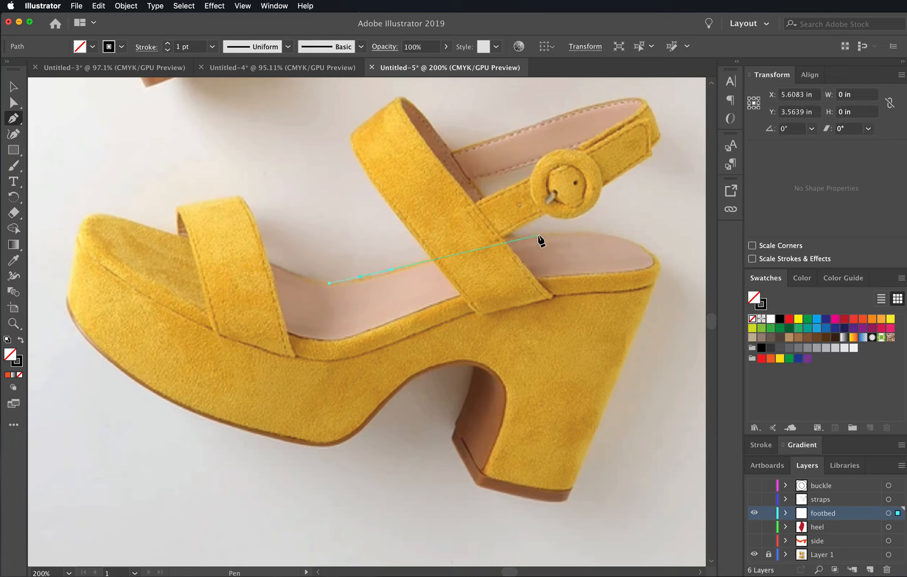
left_click_drag(546, 231, 593, 228)
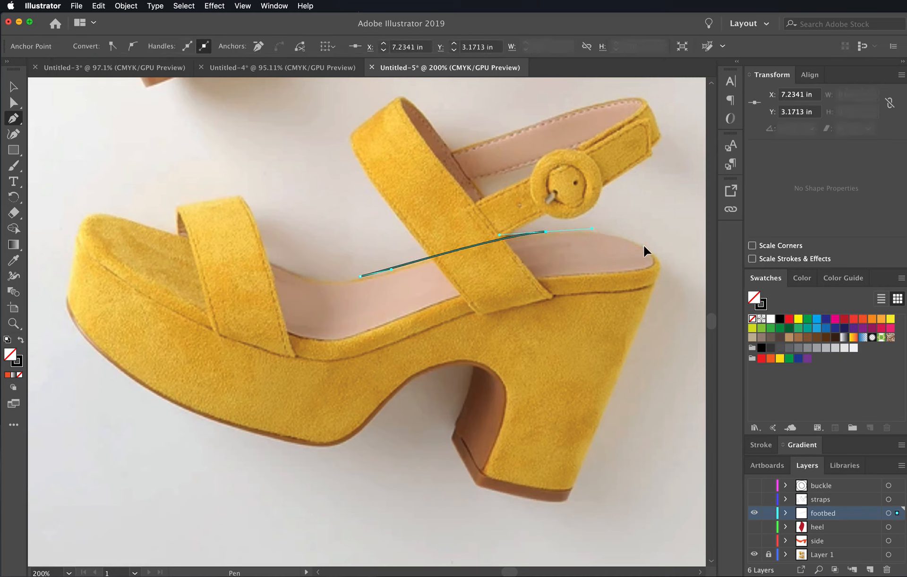
left_click_drag(644, 248, 588, 276)
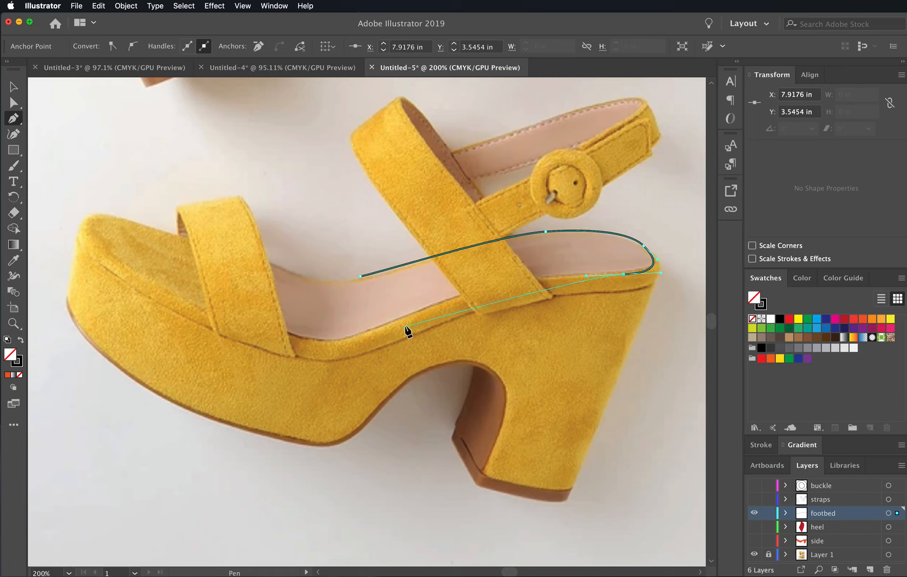
left_click_drag(447, 298, 382, 326)
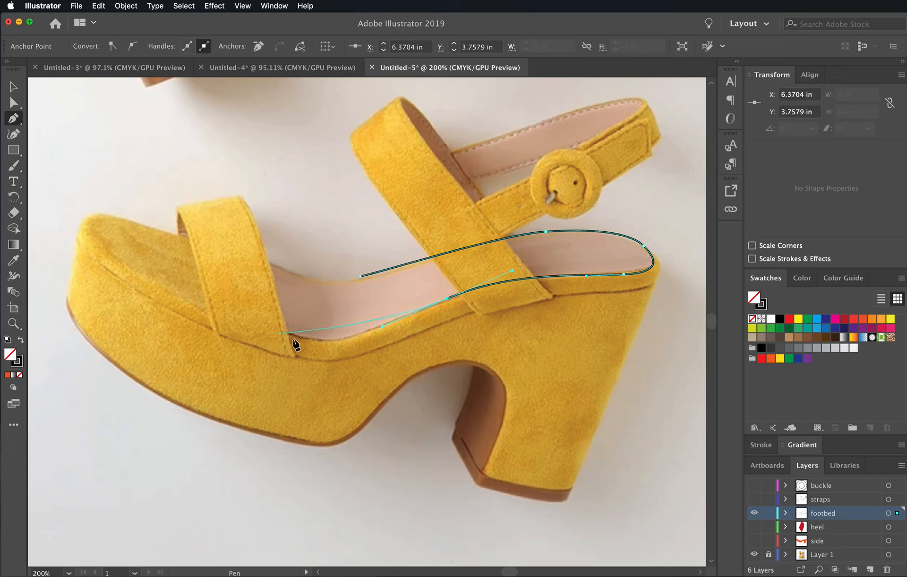
left_click_drag(289, 336, 239, 321)
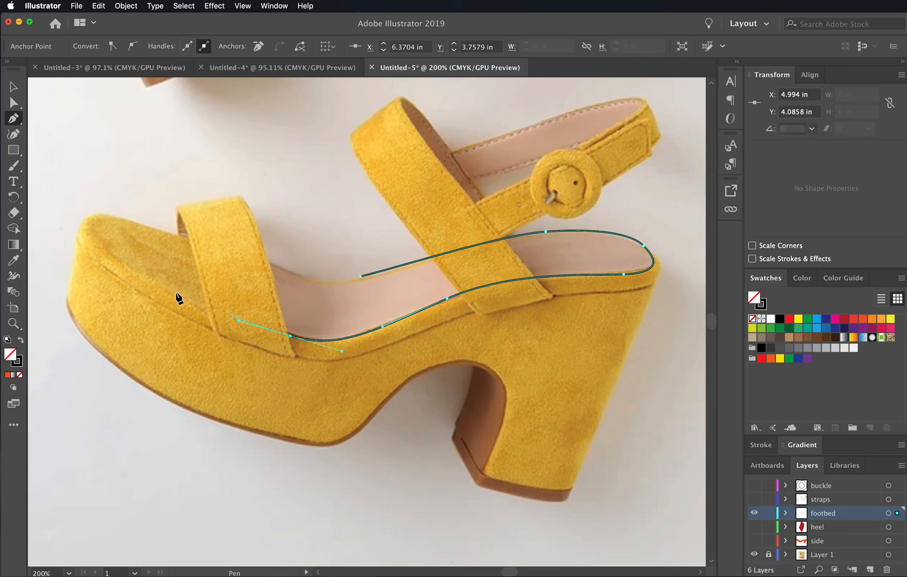
- Continue the footbed outline around the toe, close it at its starting anchor, and fine-tune the upper-edge anchors beside the front strap
mouse_move(127, 265)
left_mouse_down()
mouse_move(95, 245)
mouse_move(132, 221)
mouse_move(162, 225)
left_mouse_up()
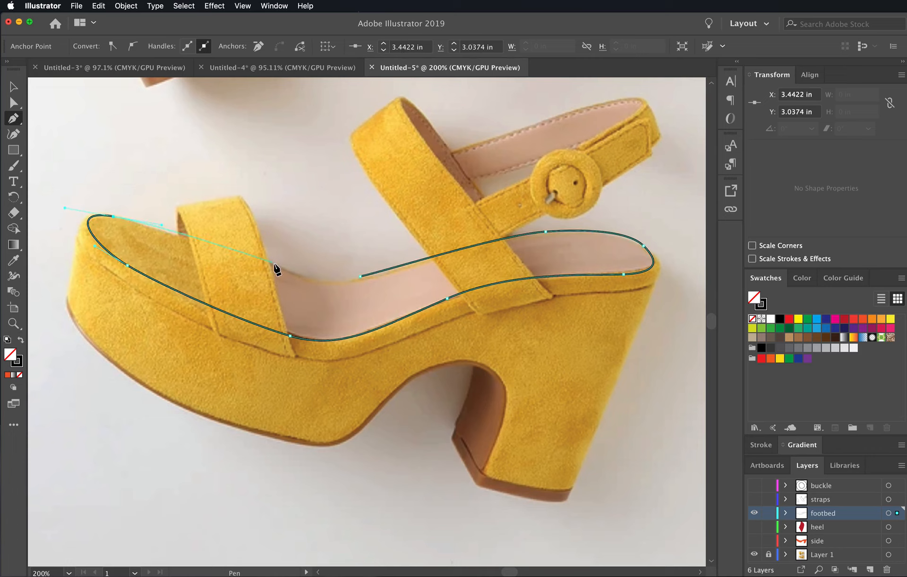
left_click_drag(277, 265, 295, 273)
left_click(361, 276)
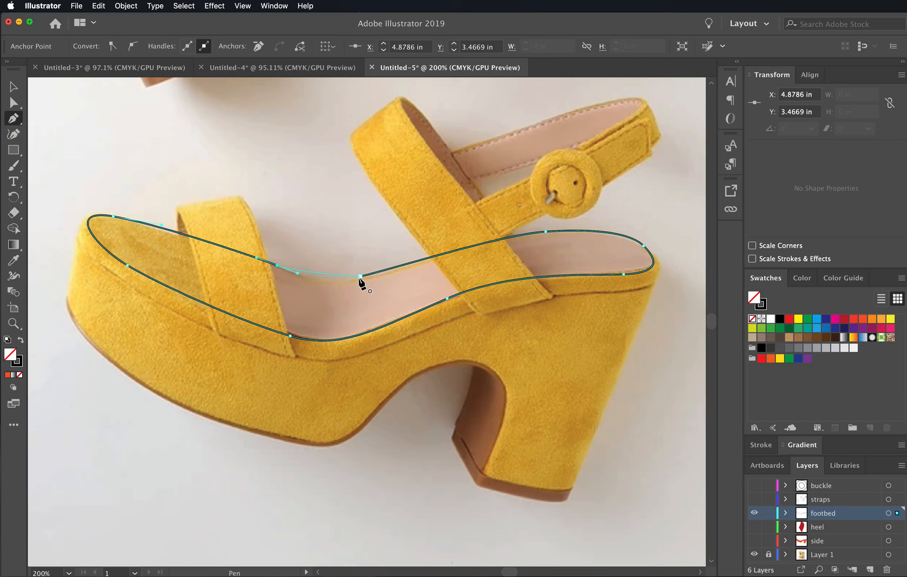
left_click(361, 277, "super")
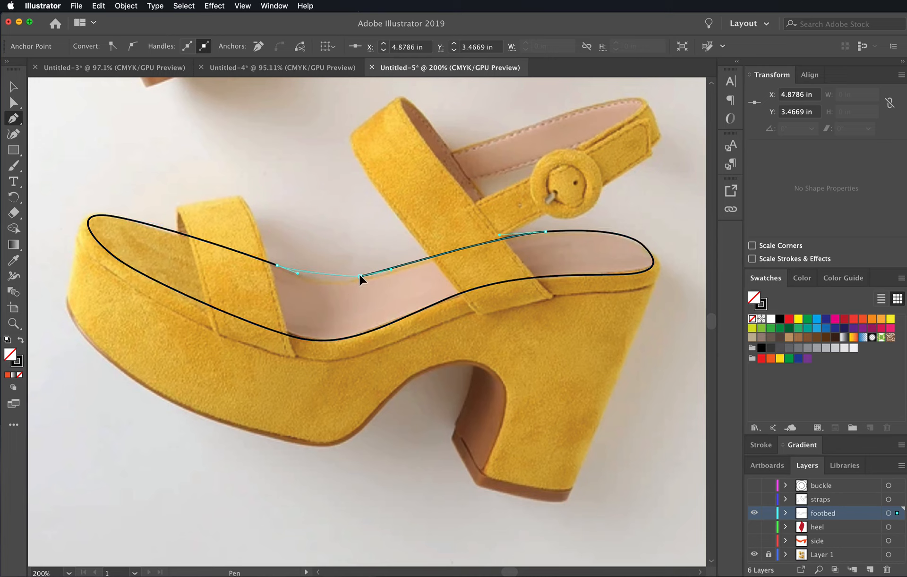
left_click_drag(361, 277, 397, 267)
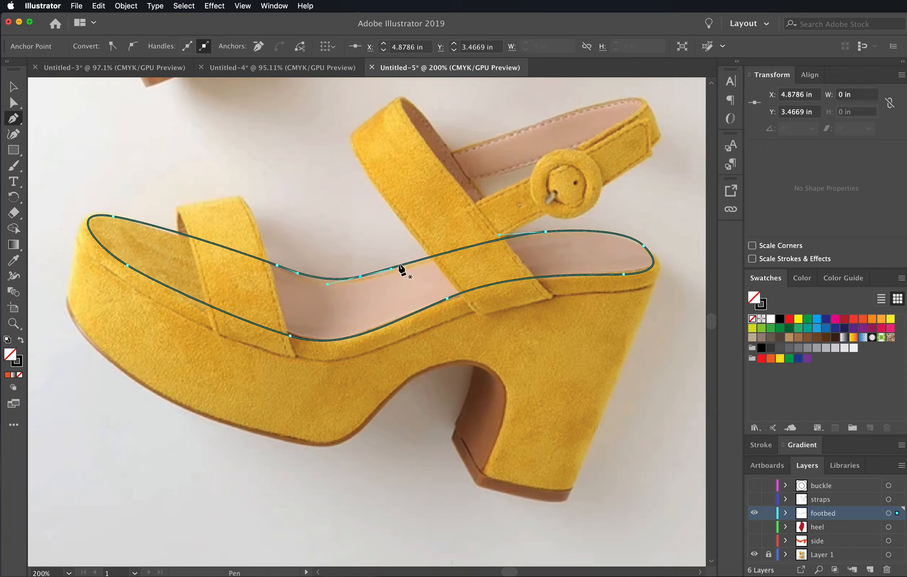
left_click(274, 271, "super")
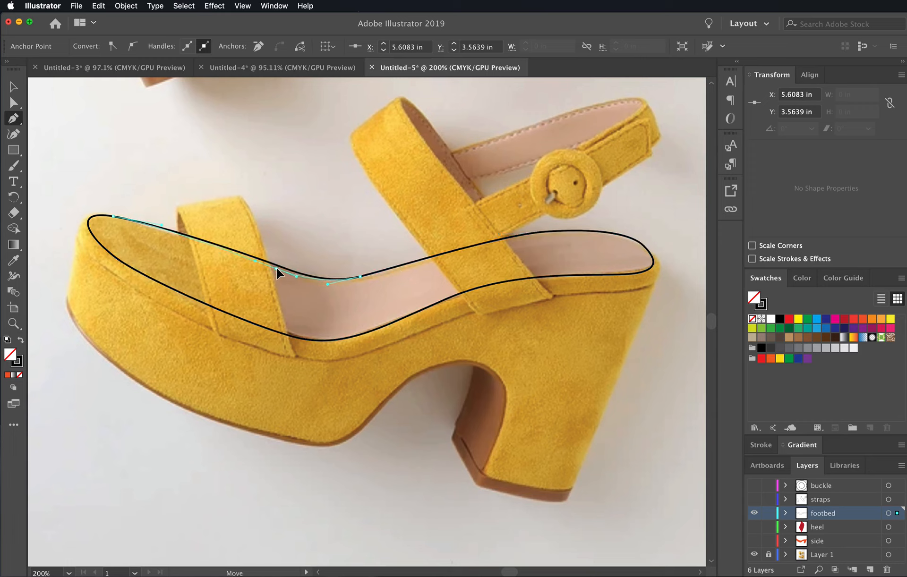
left_click(278, 270, "super")
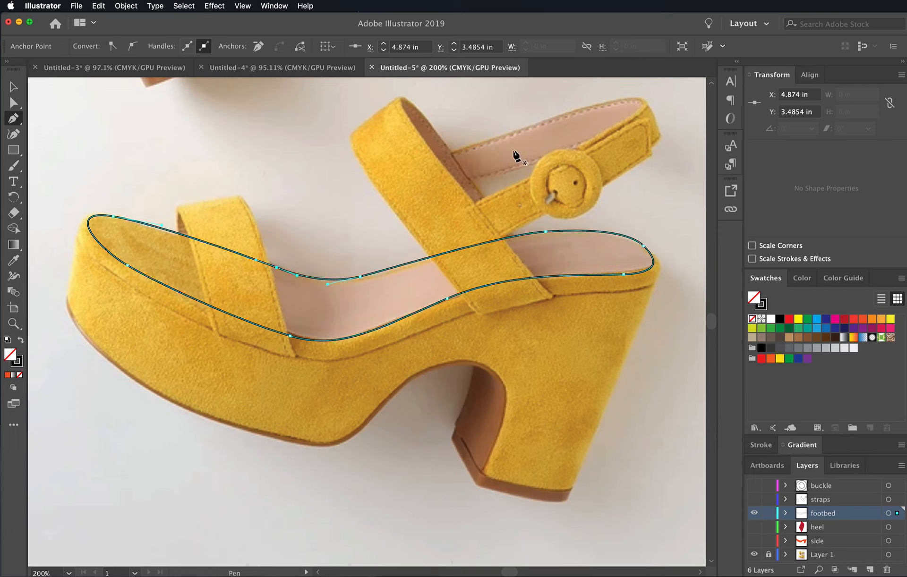
- Add a layer named "inside strap" directly above the footbed layer and hide the footbed layer
left_click(870, 570)
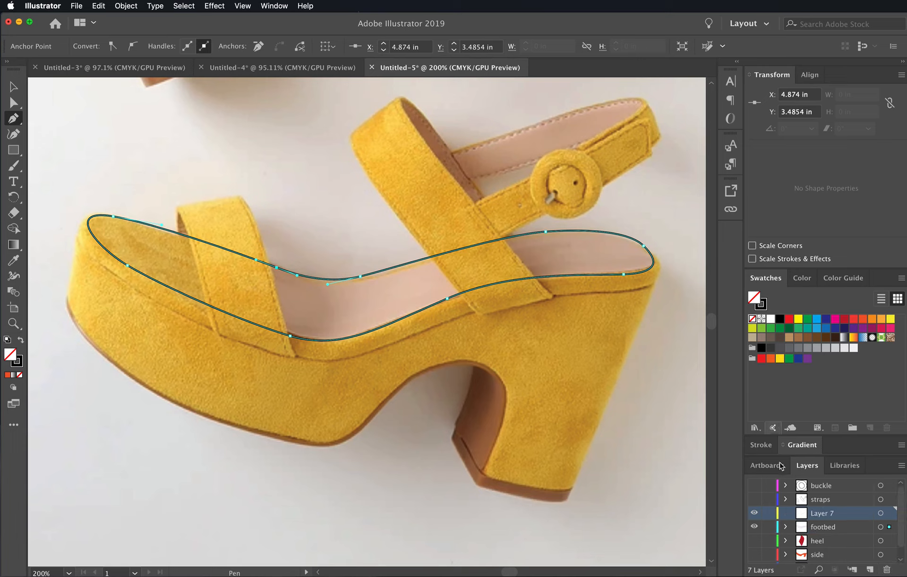
double_click(822, 514)
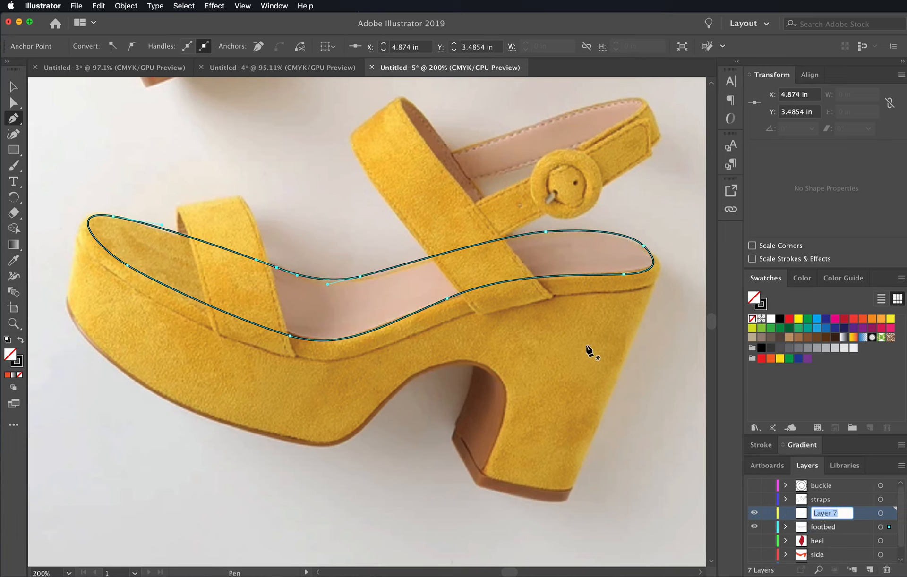
key("BackSpace")
key("Return")
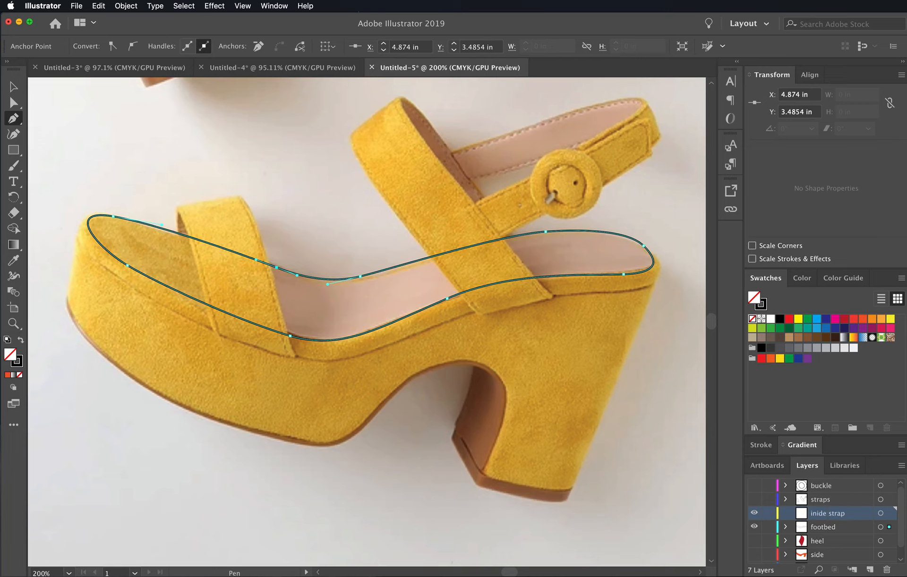
double_click(820, 514)
left_click(819, 514)
type("s")
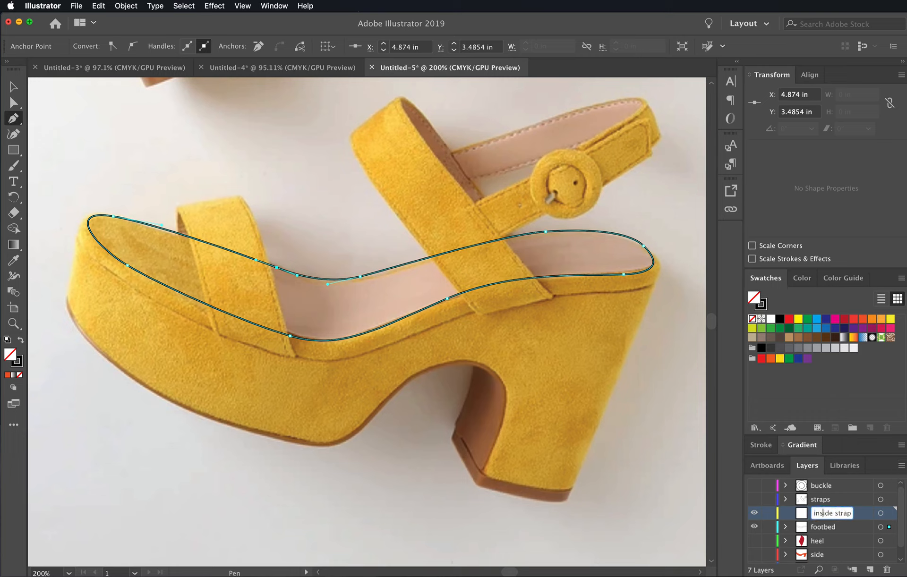
key("Return")
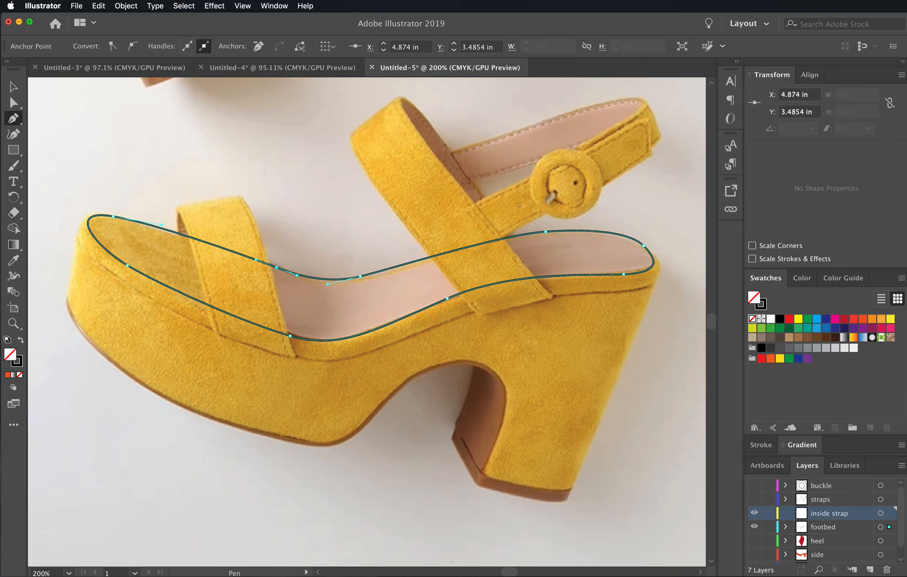
left_click(754, 527)
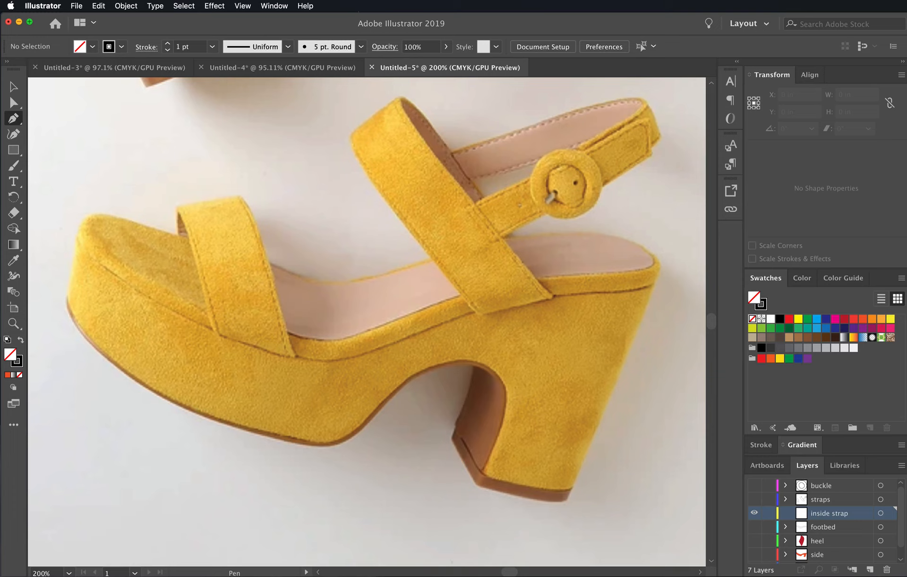
left_click_drag(450, 153, 453, 152)
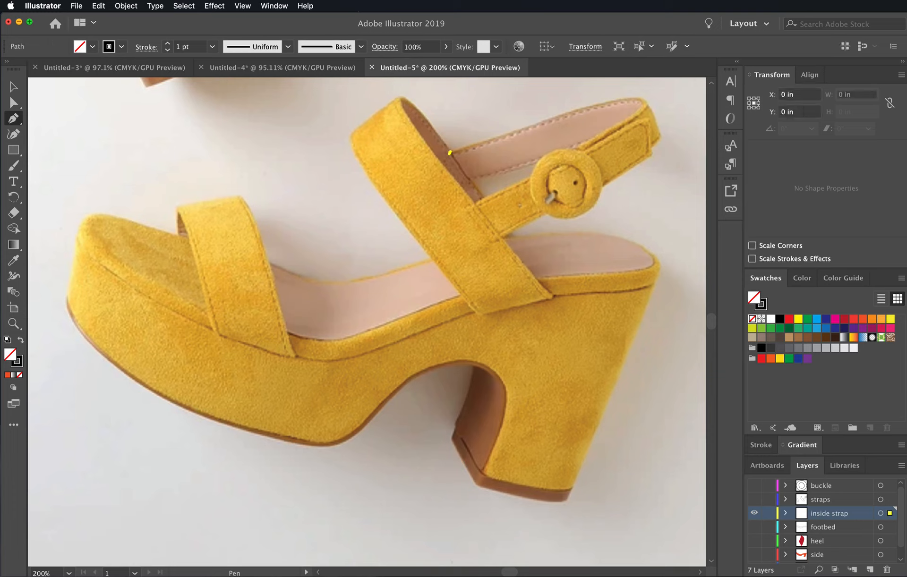
key("super+z")
left_click(452, 149)
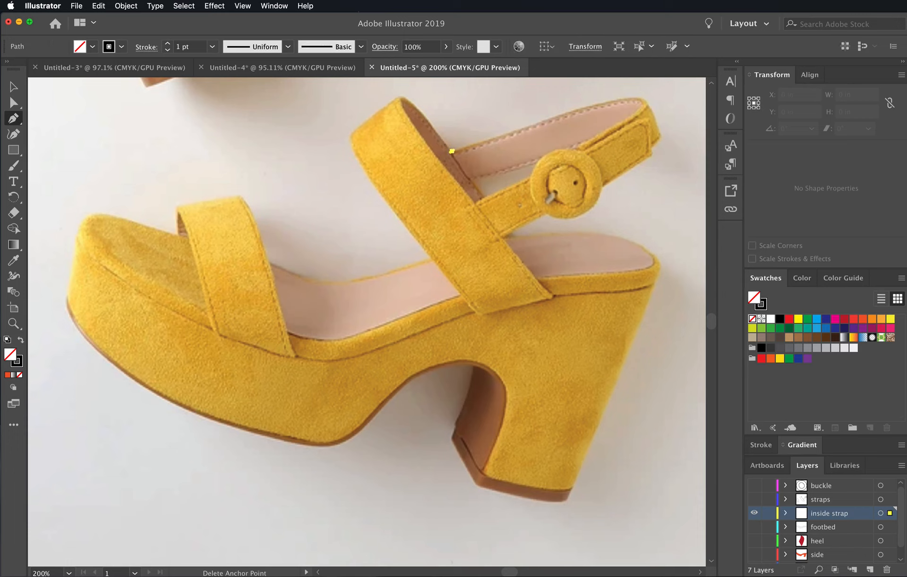
key("super+z")
- Trace the pink lining of the ankle strap along its upper edge, around the back, and along the lower edge to the wide strap
left_click(450, 151)
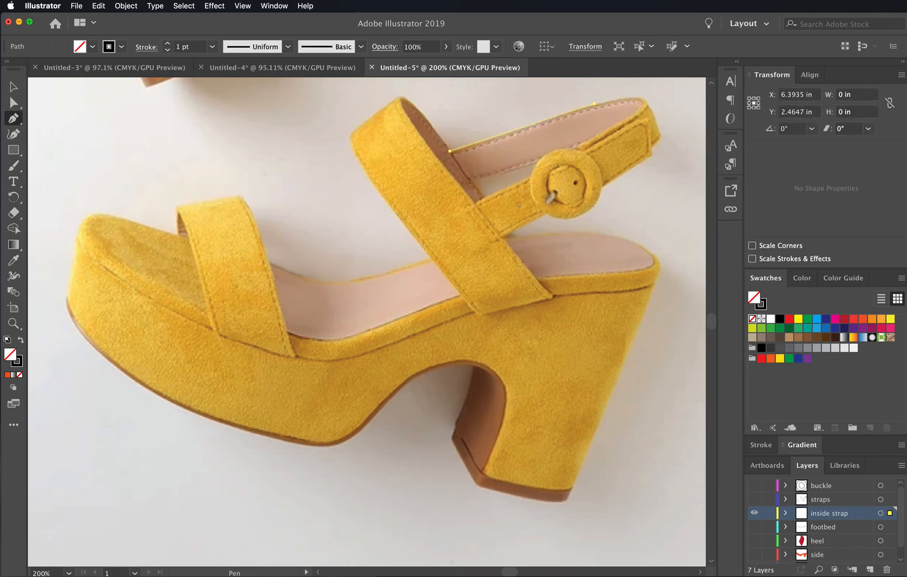
left_click_drag(594, 103, 642, 98)
left_click(635, 97)
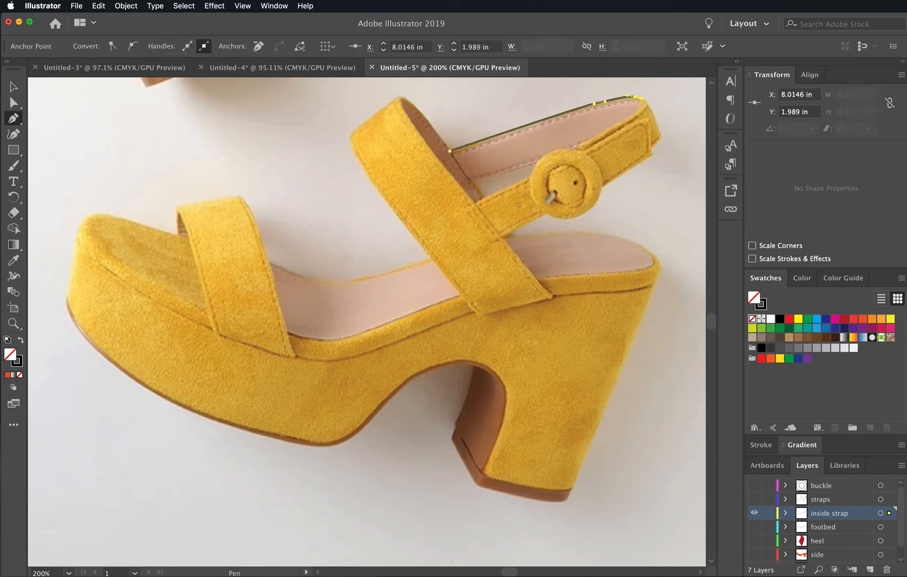
left_click(641, 100)
left_click_drag(623, 120, 577, 146)
left_click(579, 145)
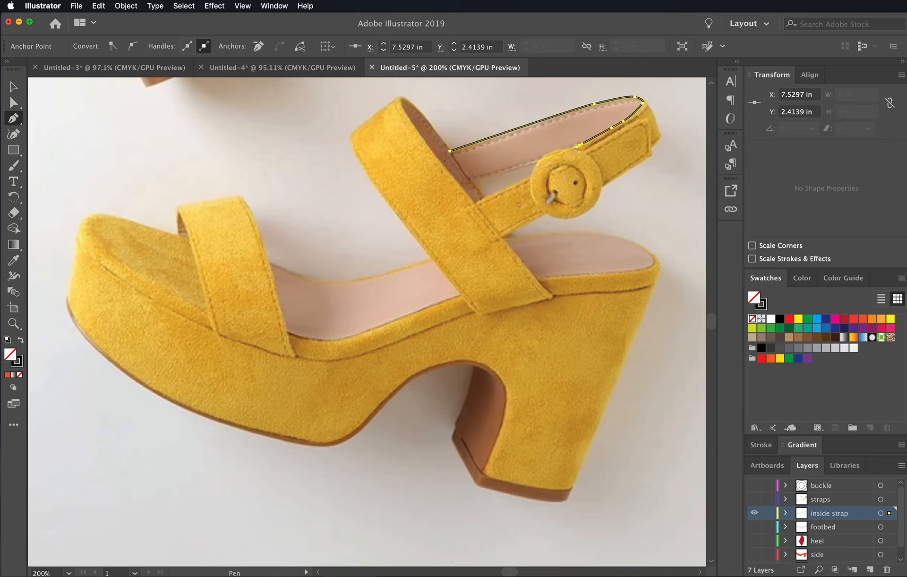
left_click(530, 164)
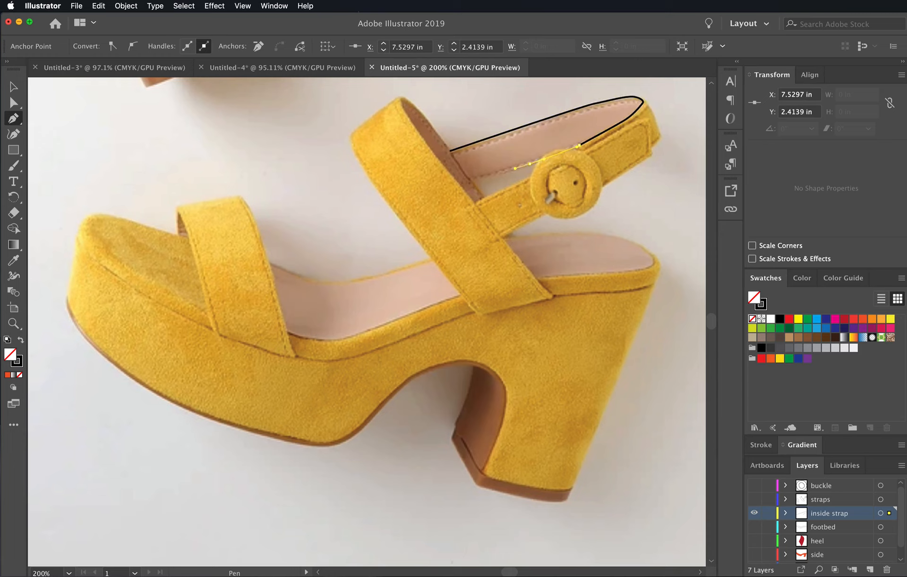
left_click(471, 181)
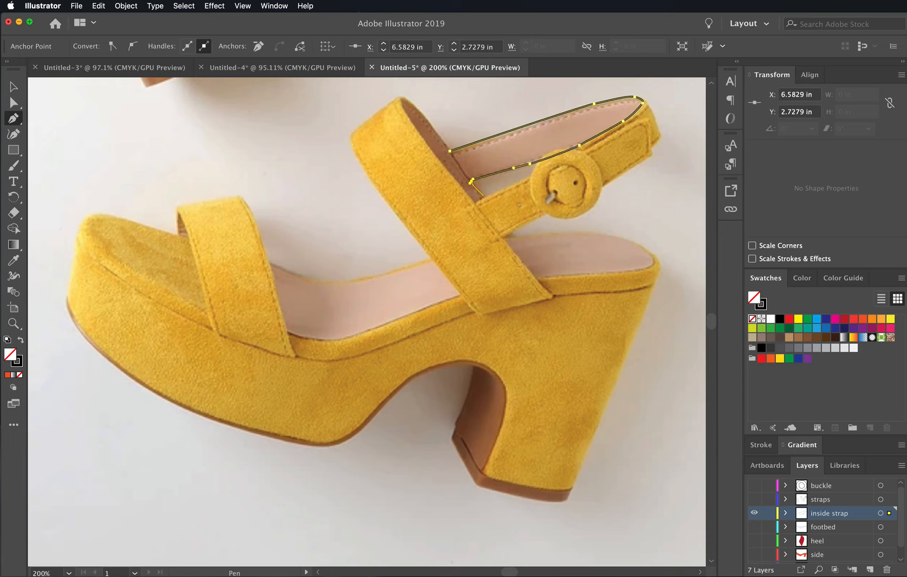
- Continue the path around the visible inner side of the wide strap up to its tip and back to the starting anchor
left_click(481, 195)
left_click(472, 202)
mouse_move(415, 129)
left_mouse_down()
mouse_move(407, 100)
mouse_move(419, 111)
left_mouse_up()
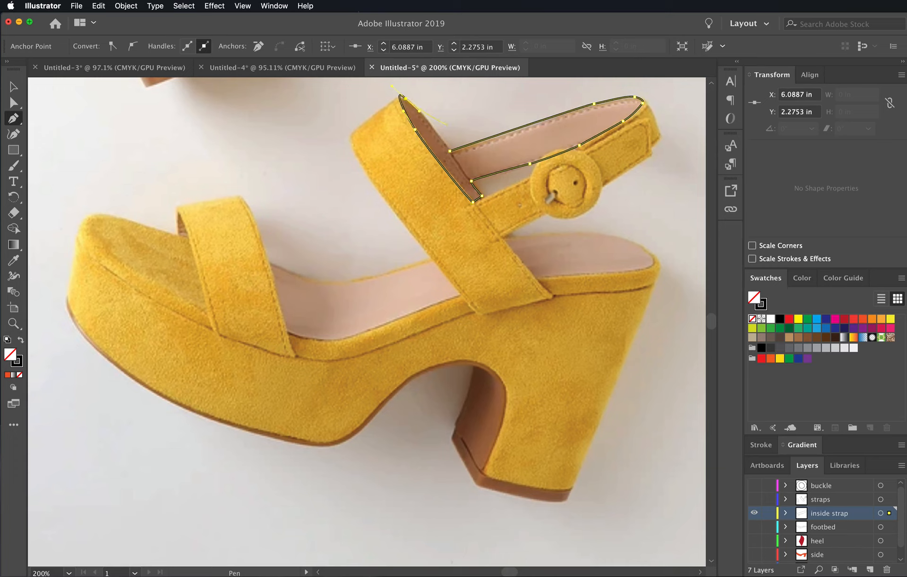
left_click(450, 151)
left_click(472, 180, "super")
- Add a layer named "line" above the buckle layer and hide the inside strap layer
left_click(843, 485)
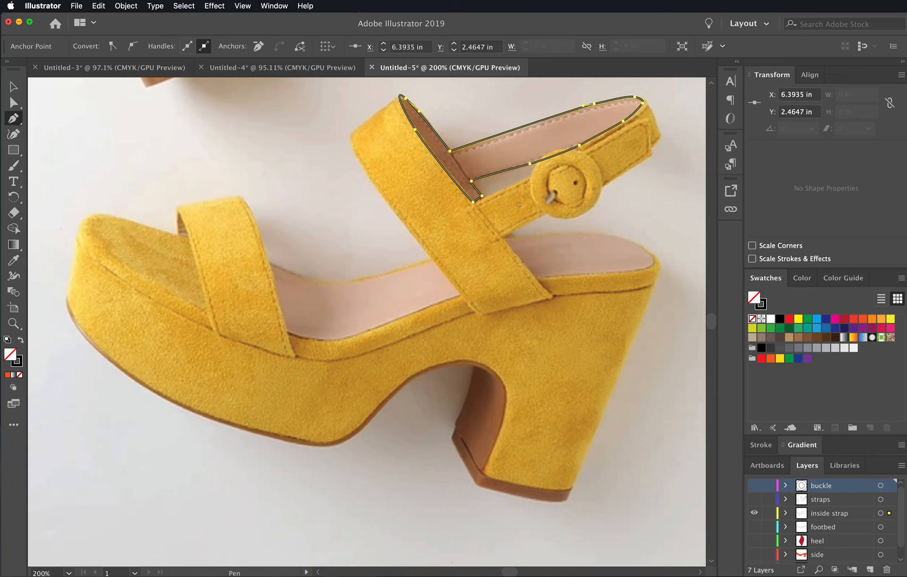
left_click(870, 569)
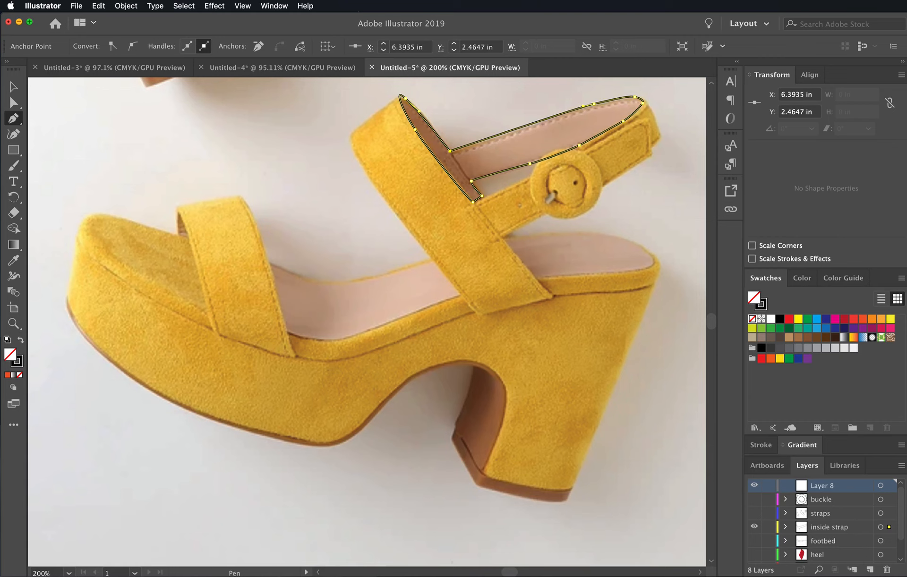
key("m")
key("Delete")
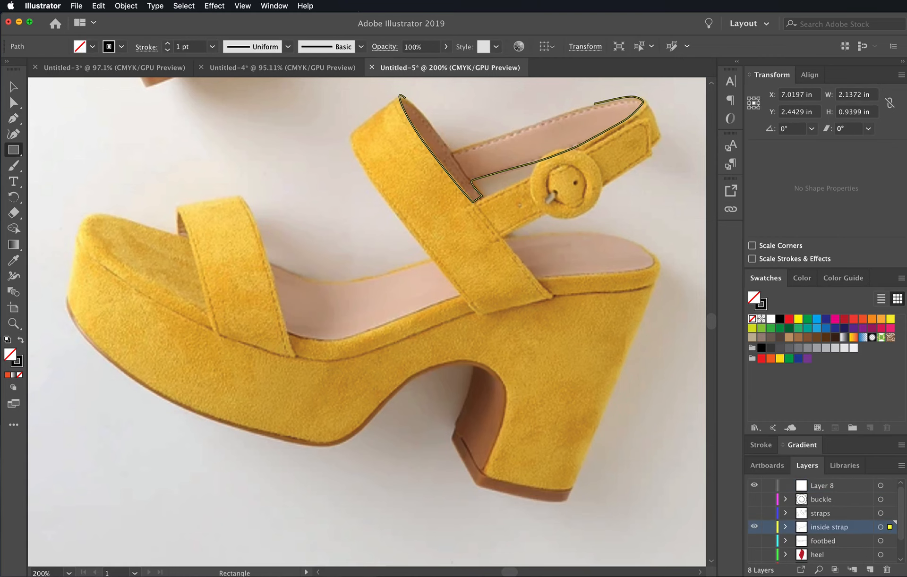
key("n")
key("e")
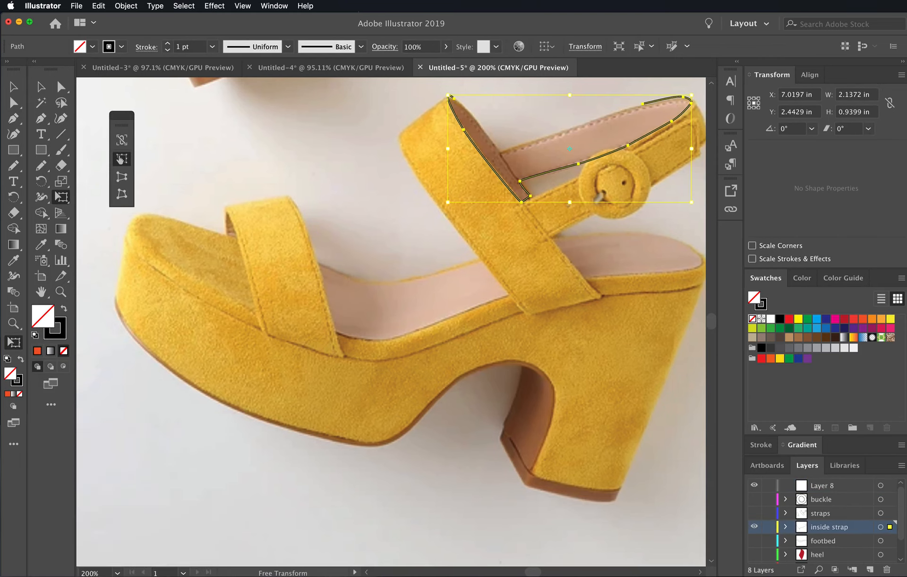
double_click(822, 485)
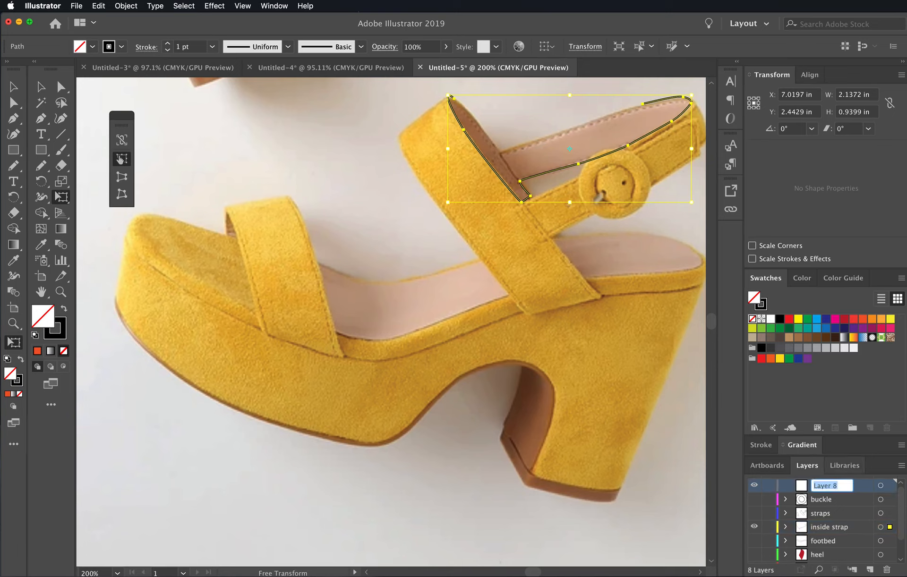
key("BackSpace")
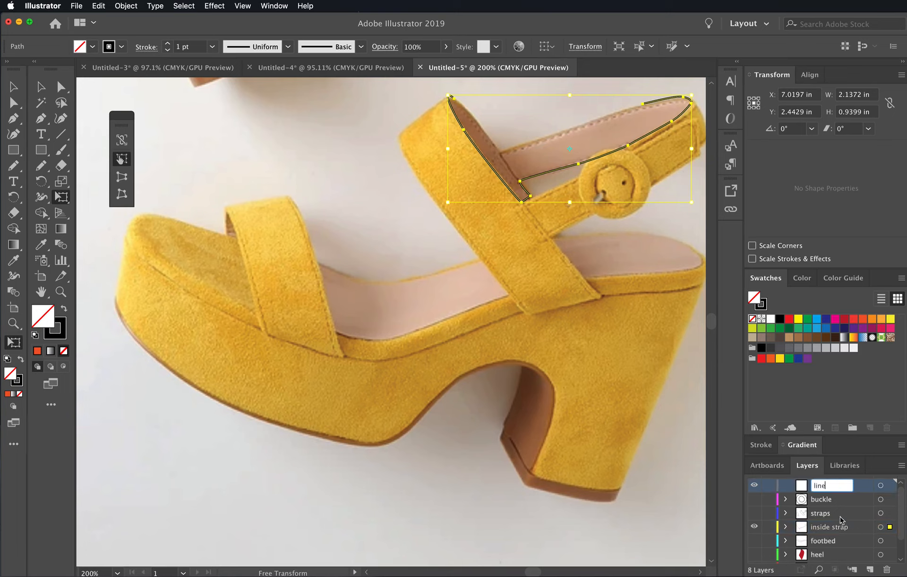
left_click(845, 500)
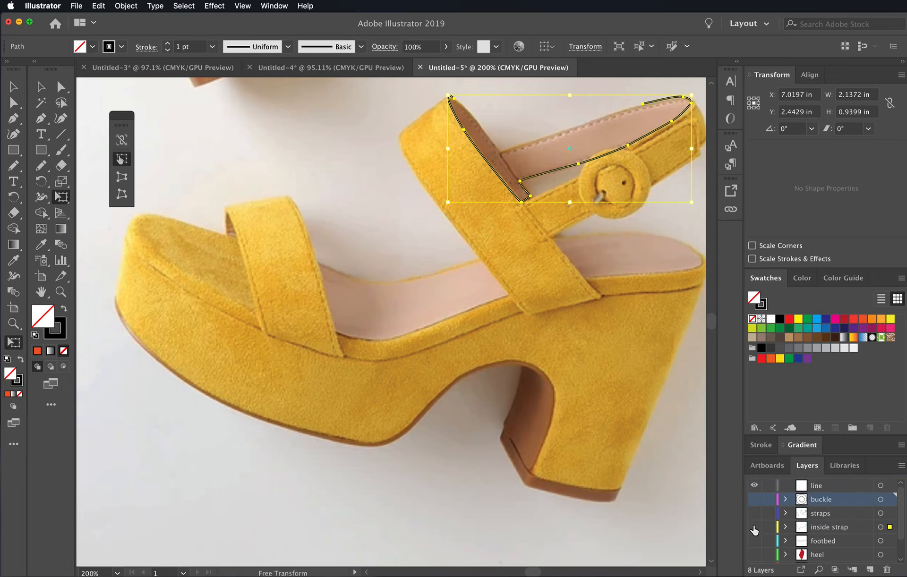
key("space")
left_click_drag(638, 303, 601, 308)
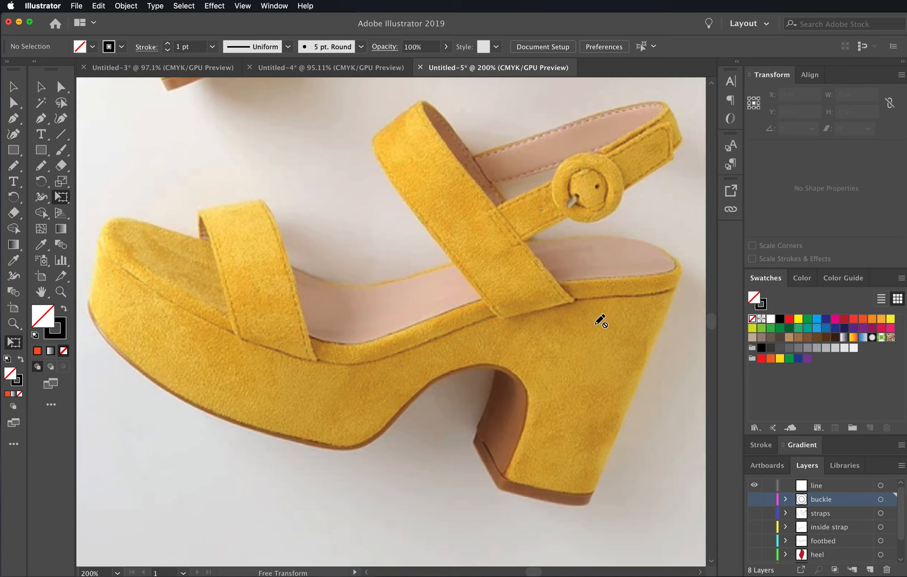
key("space")
left_click_drag(631, 316, 551, 368)
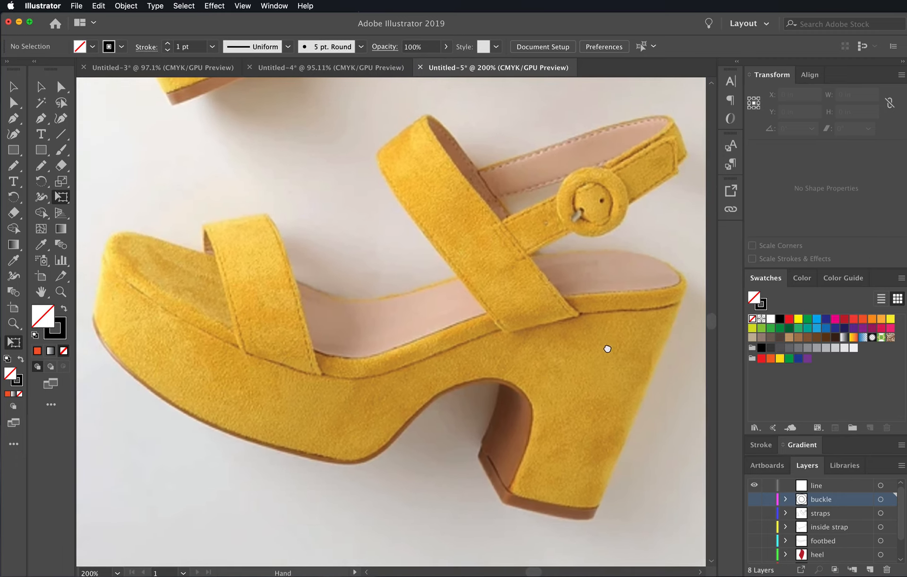
left_click_drag(608, 349, 605, 348)
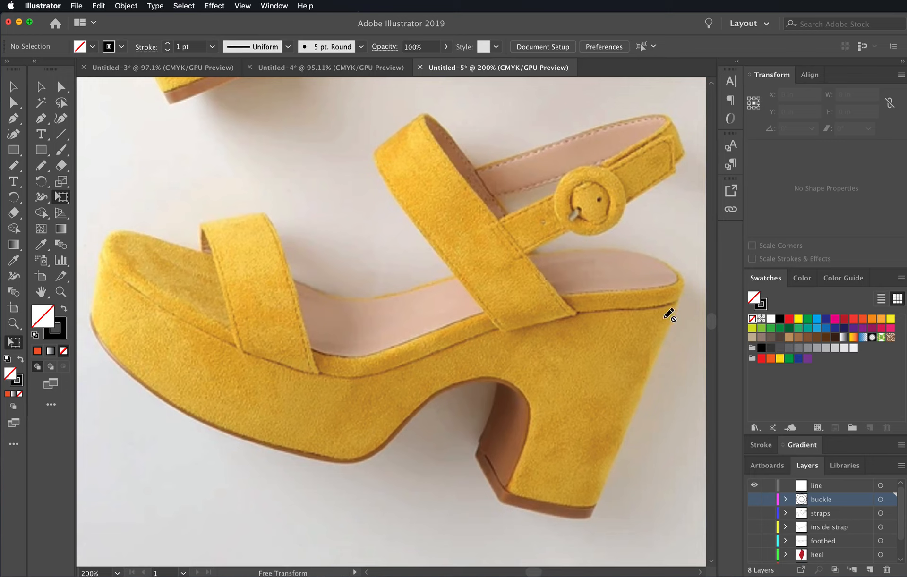
- Reset the Layout workspace to its default arrangement and show the layer list again
left_click(45, 123)
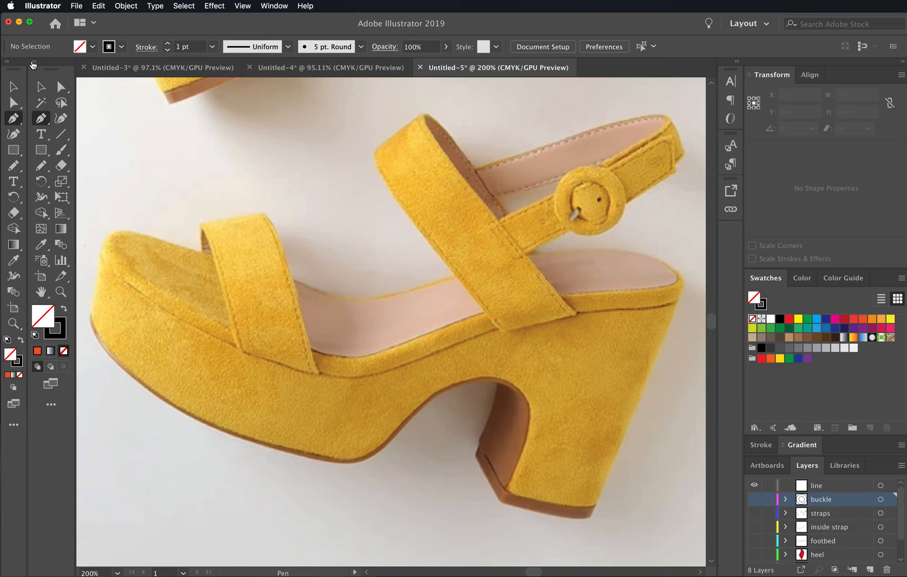
left_click(34, 62)
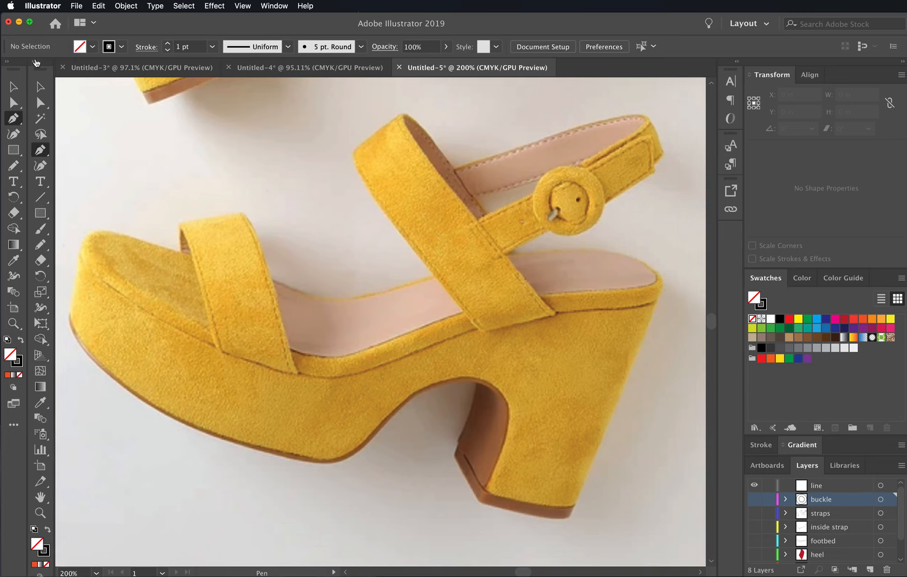
mouse_move(46, 62)
left_mouse_down()
mouse_move(50, 76)
mouse_move(51, 66)
left_mouse_up()
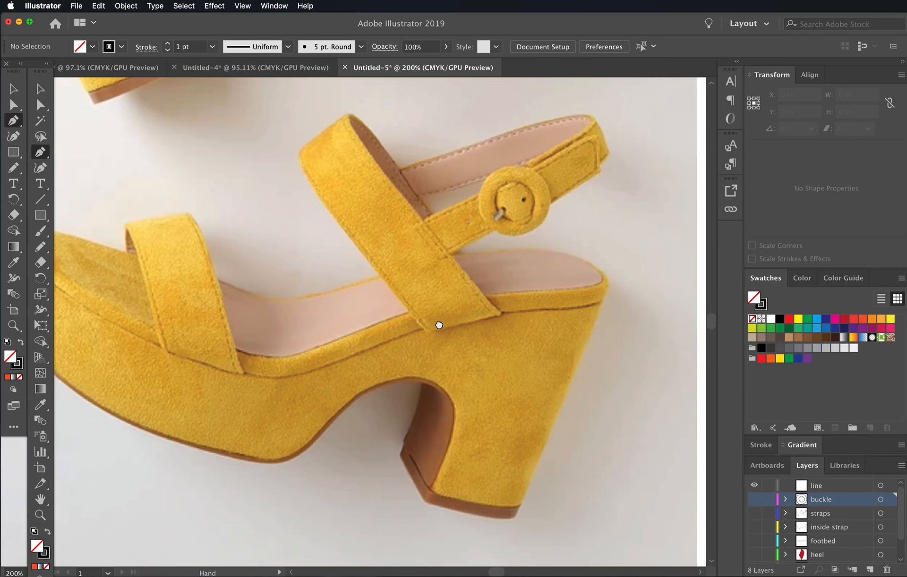
left_click_drag(437, 324, 527, 312)
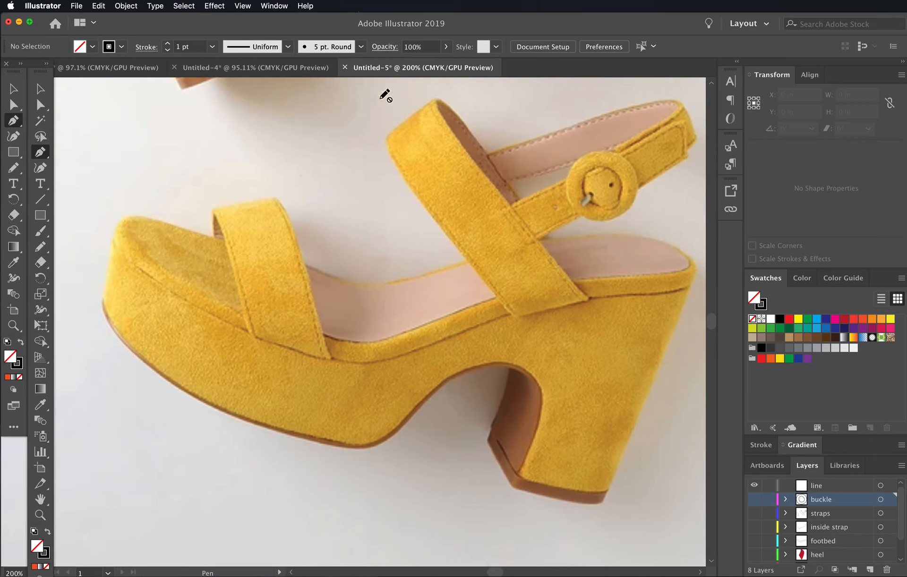
left_click(275, 6)
mouse_move(285, 56)
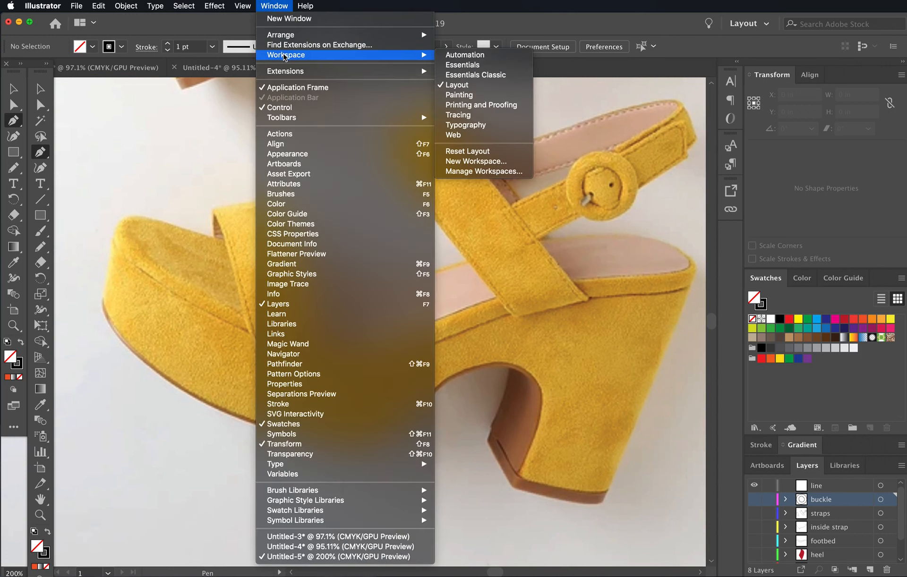
left_click(472, 151)
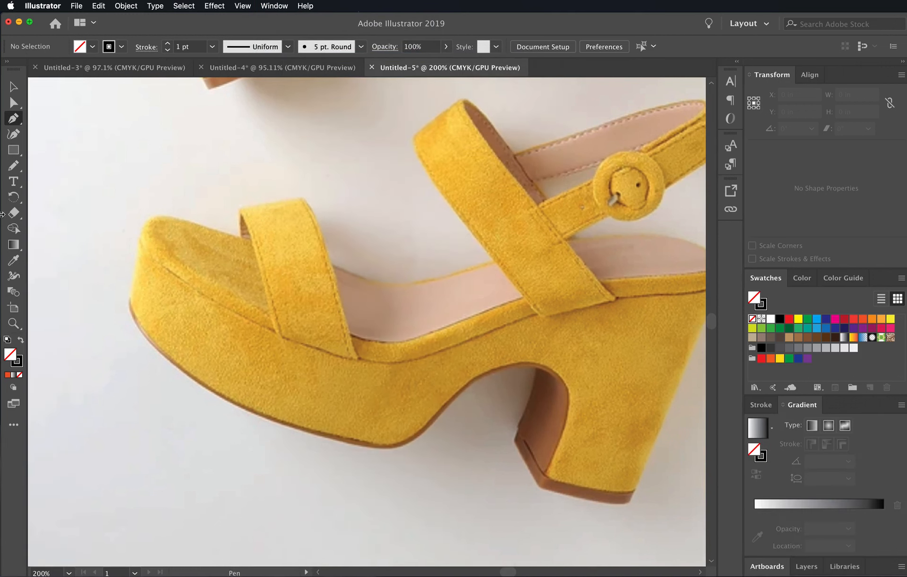
left_click(807, 566)
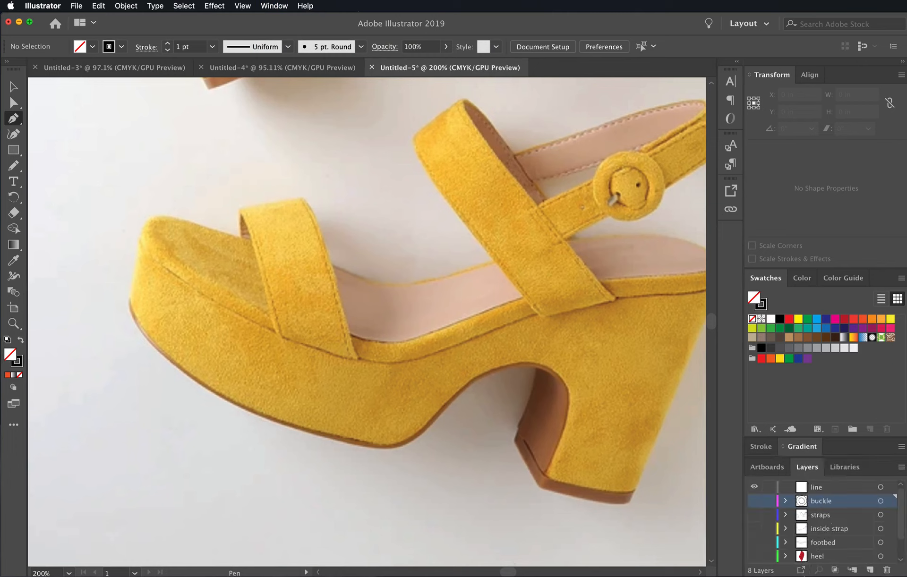
- On the line layer, trace the seam below the footbed with the Pen tool, from the back of the heel to the toe
left_click(814, 489)
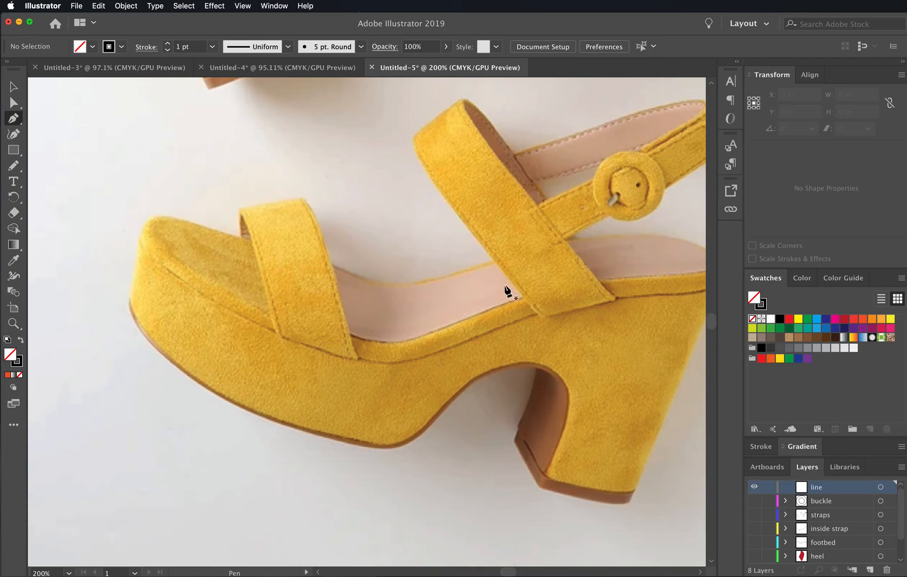
left_click_drag(560, 283, 523, 281)
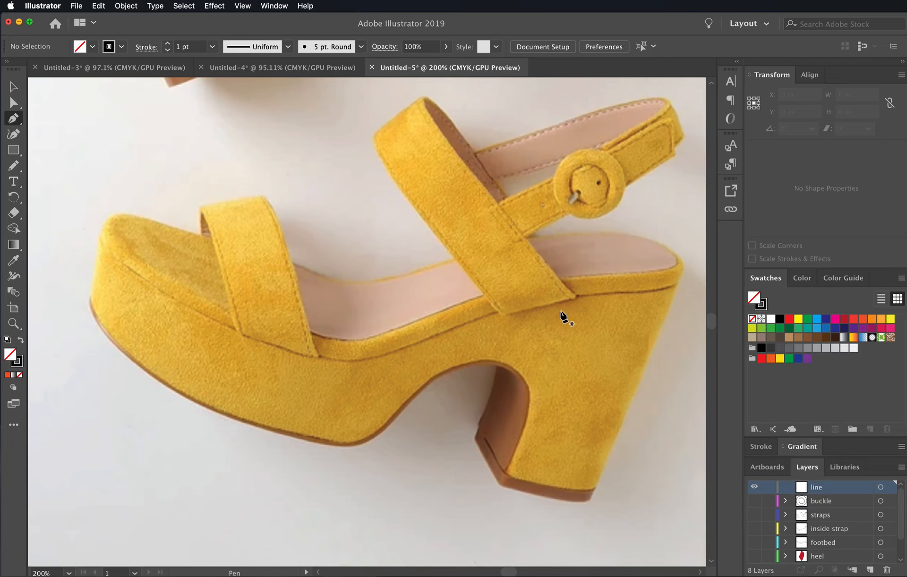
left_click(673, 281)
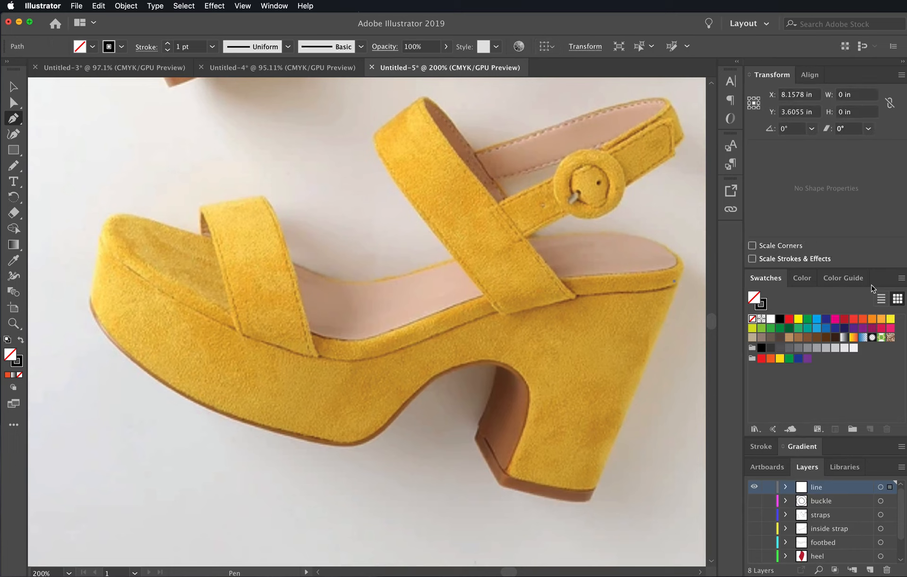
key("super+z")
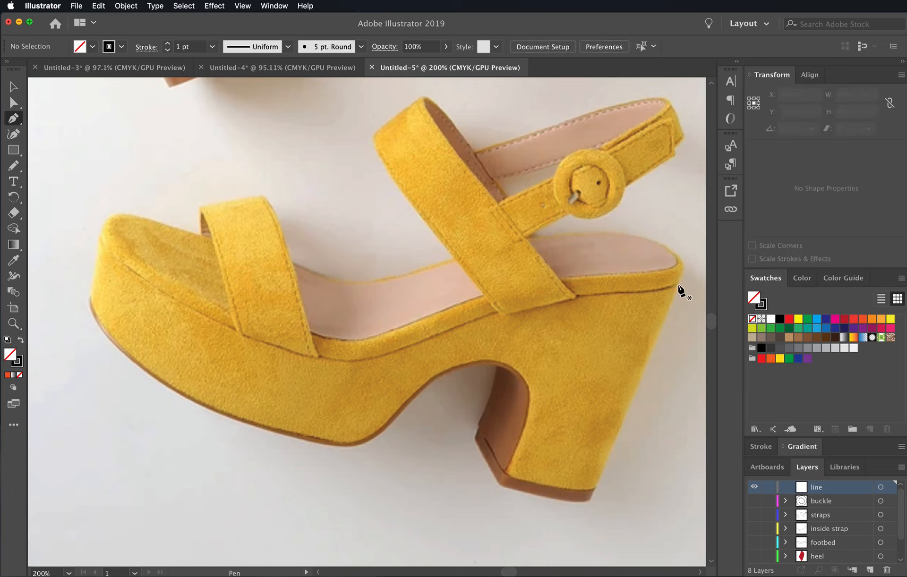
left_click(676, 284)
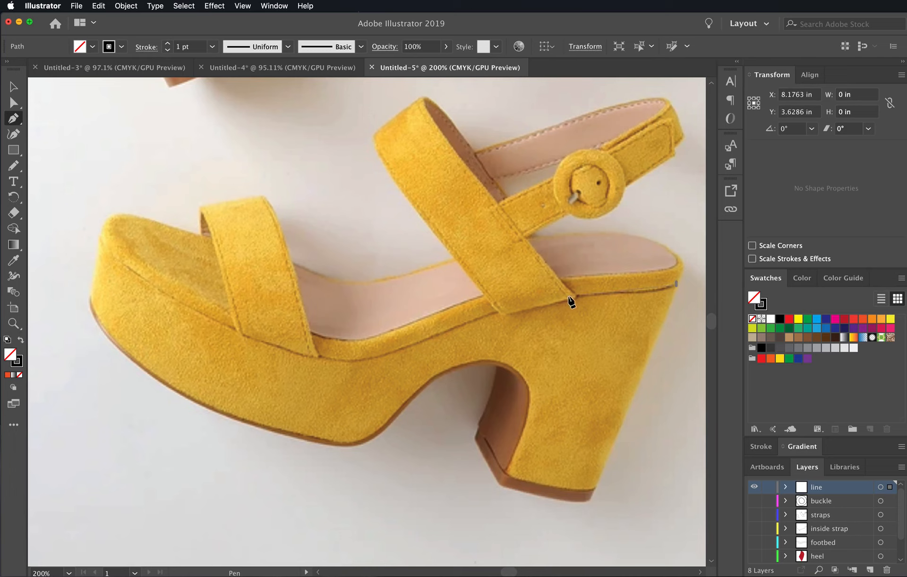
left_click(567, 295)
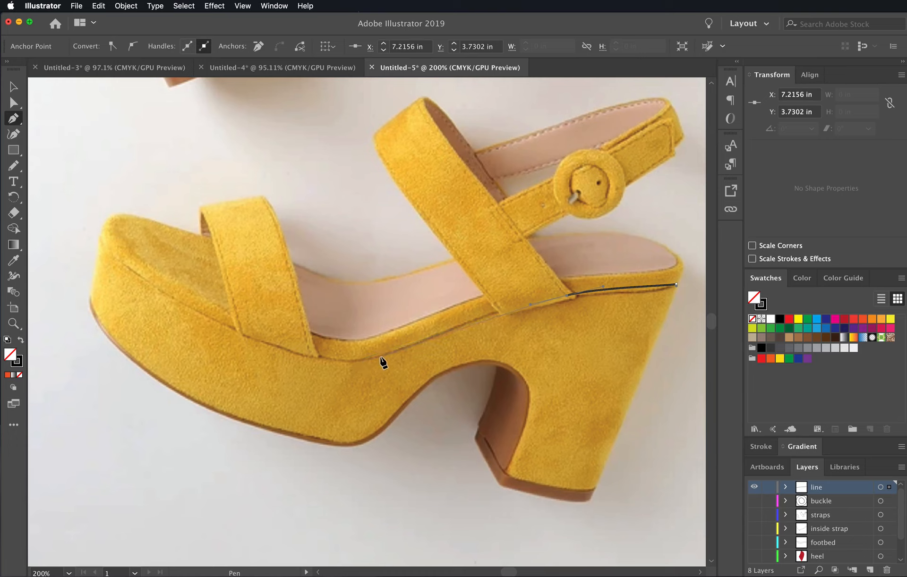
left_click_drag(380, 354, 336, 366)
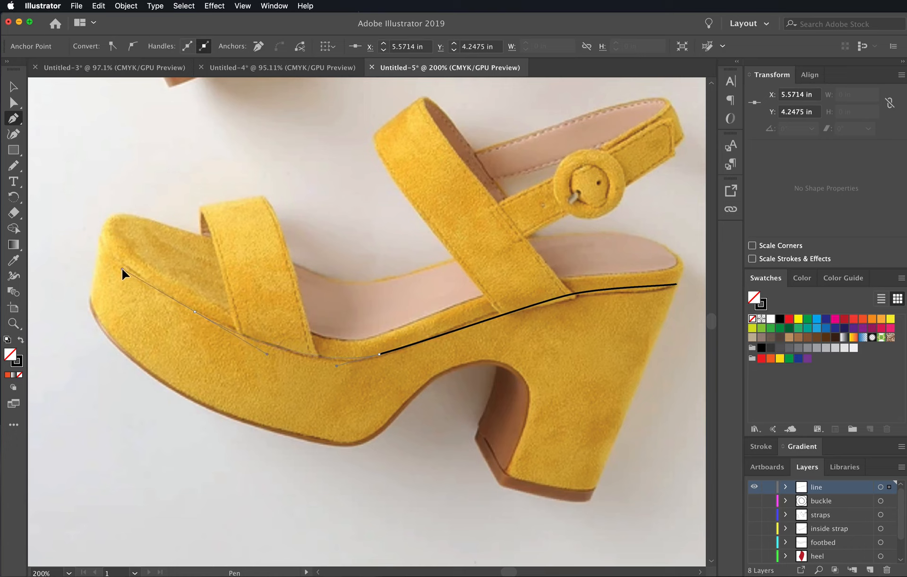
left_click_drag(121, 269, 121, 269)
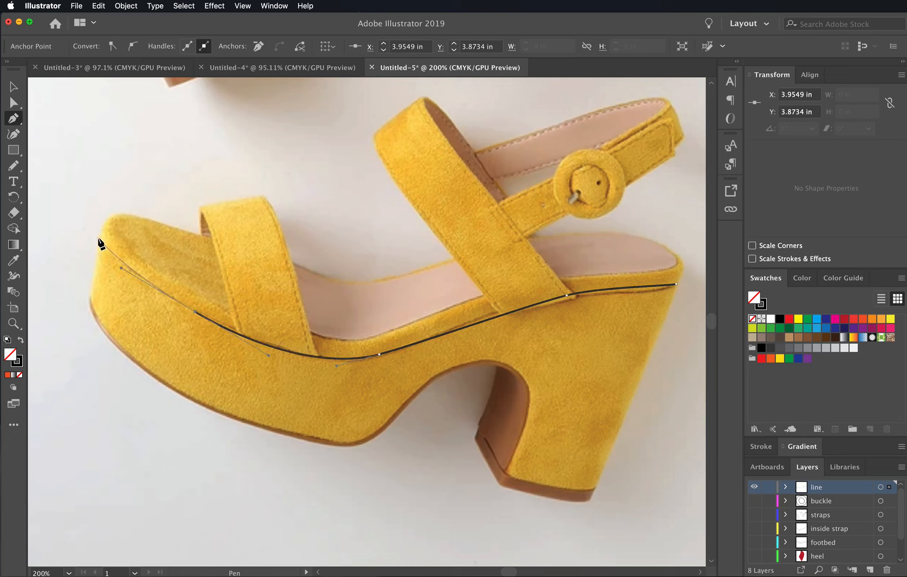
left_click(100, 236)
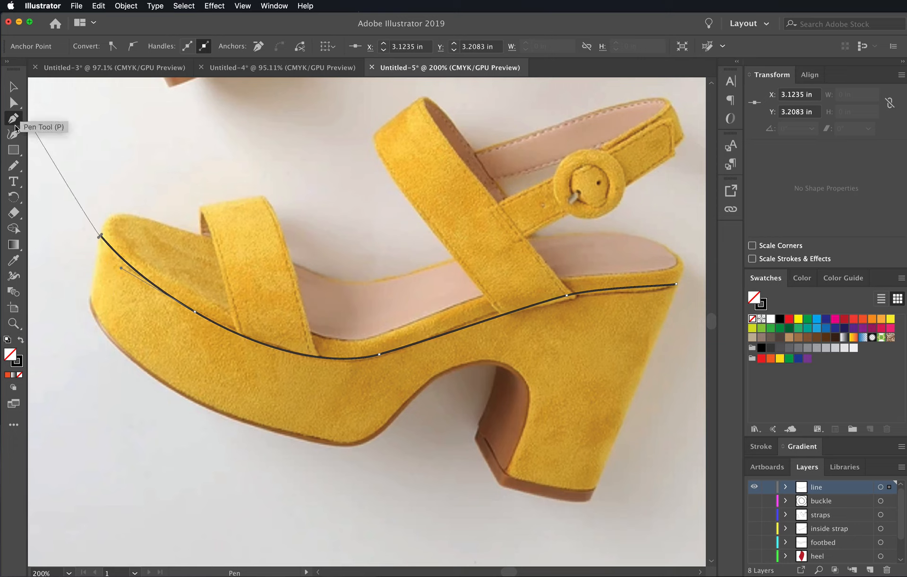
- Refine the seam line's anchors and handles near the toe and under the wide strap to follow the photo, and deselect the path
key("super")
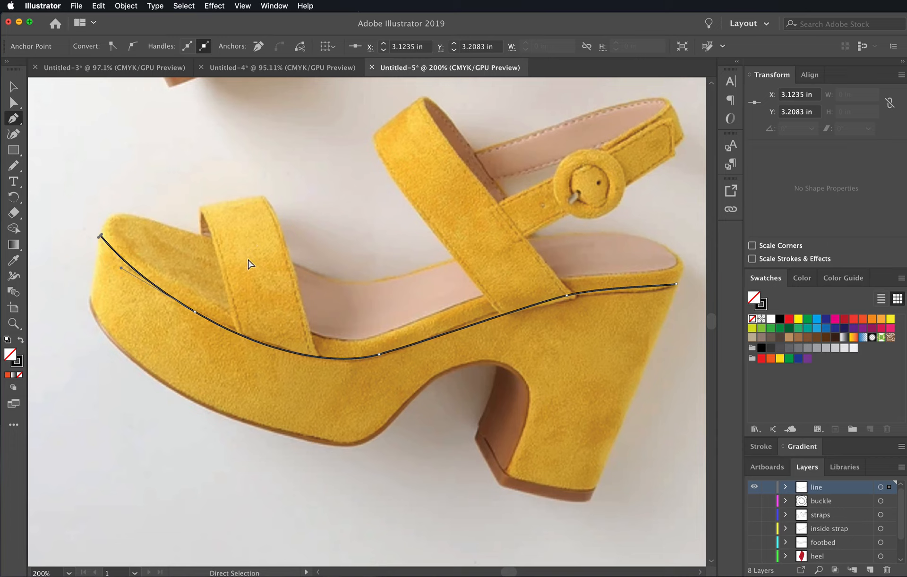
left_click(195, 313)
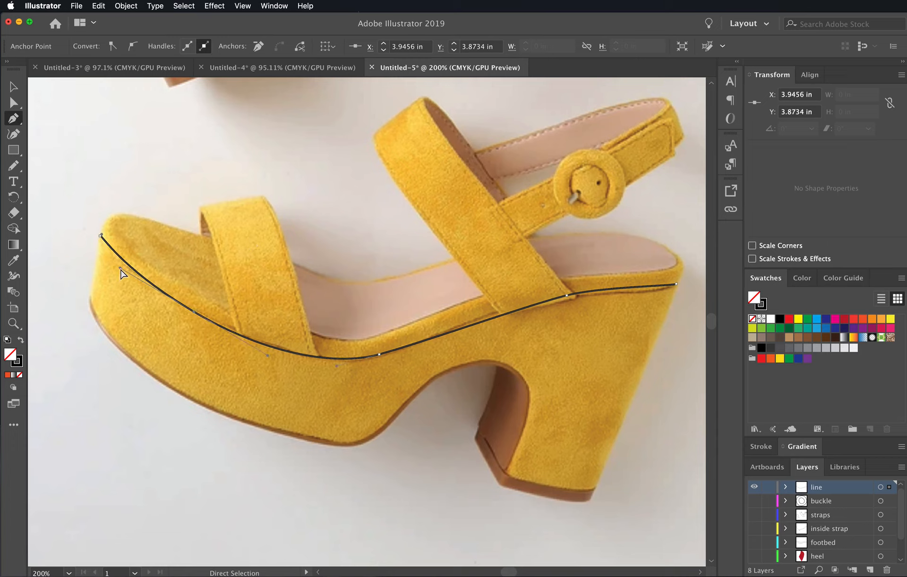
left_click_drag(120, 269, 115, 266)
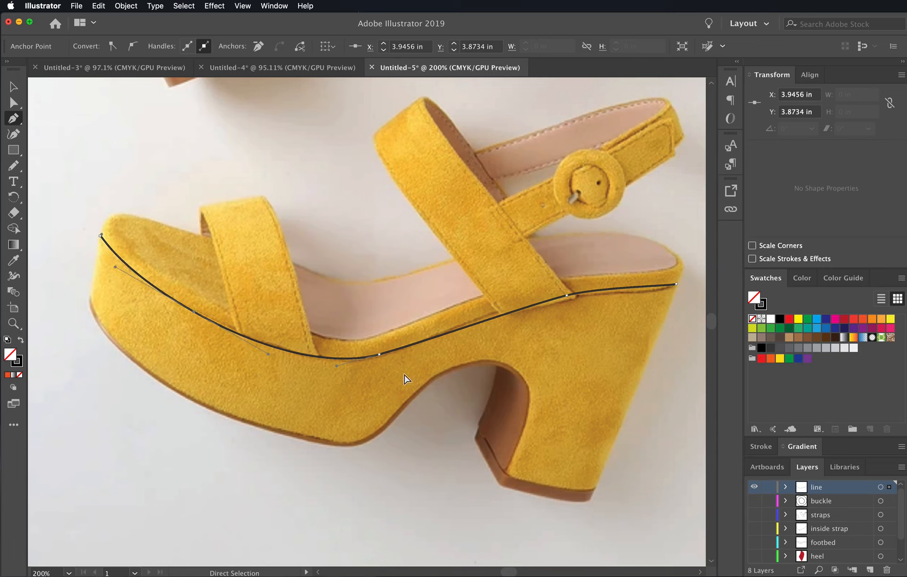
left_click(381, 354)
left_click(567, 296)
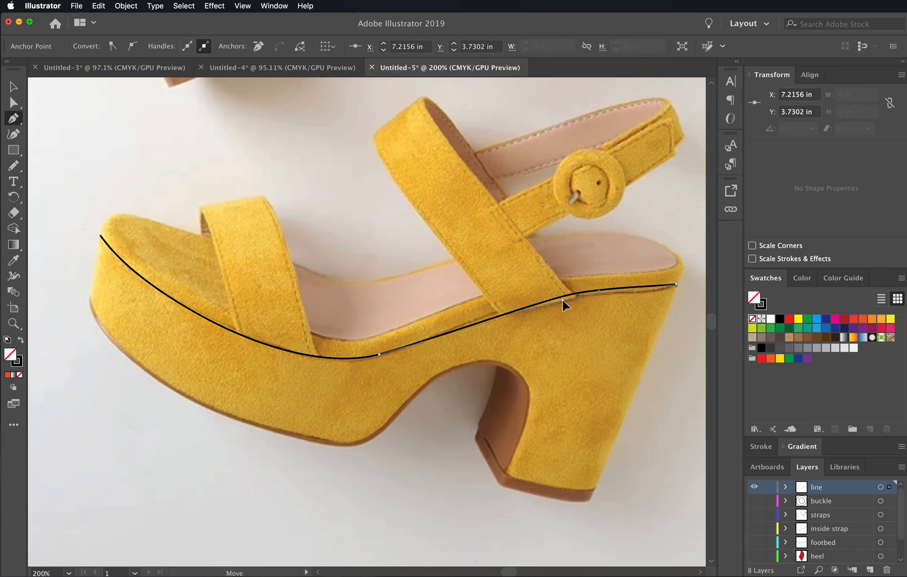
left_click_drag(527, 310, 510, 308)
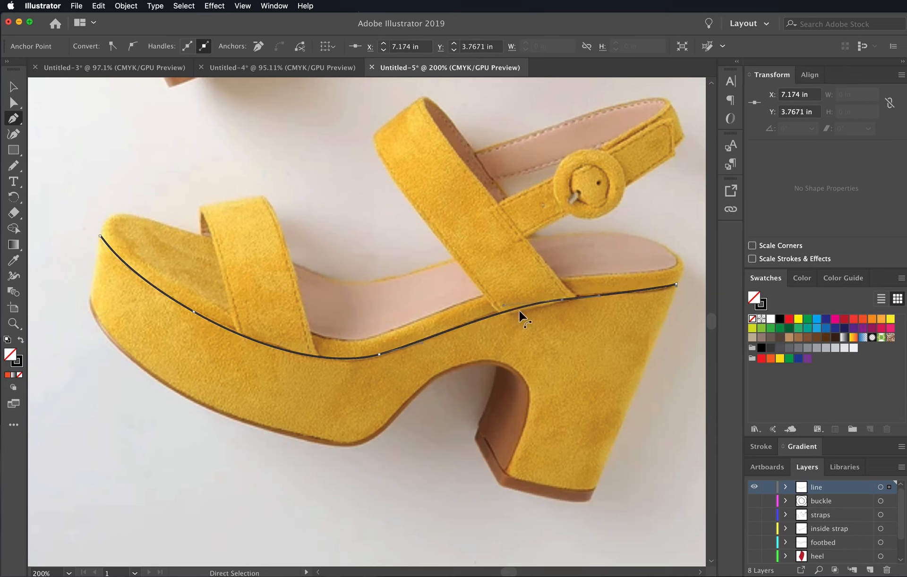
left_click_drag(597, 295, 625, 299)
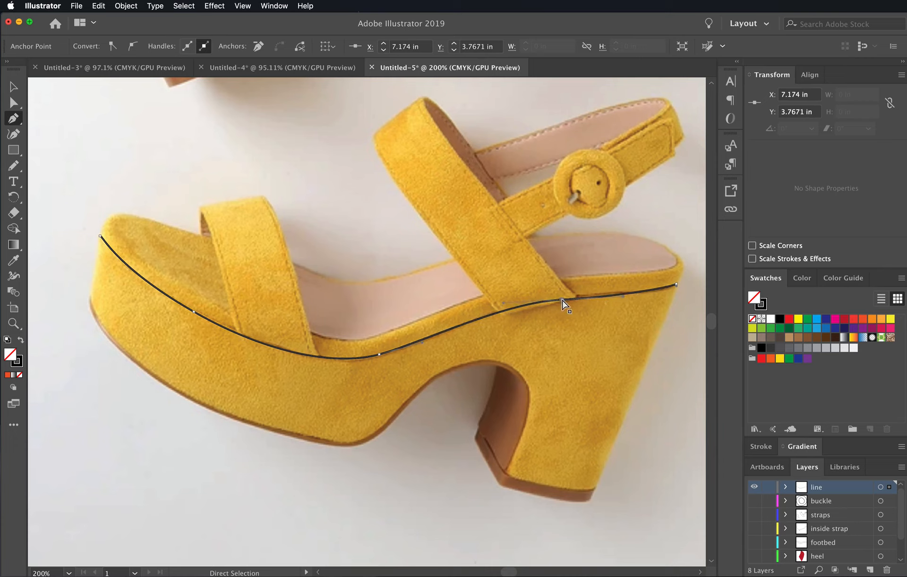
left_click_drag(562, 299, 563, 296)
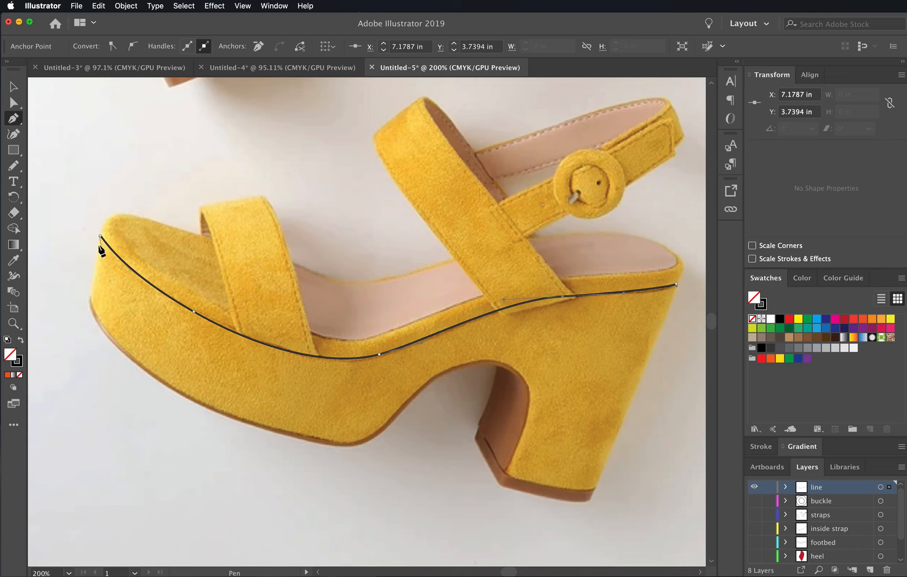
left_click_drag(101, 236, 83, 139)
left_click(15, 90)
left_click(169, 162)
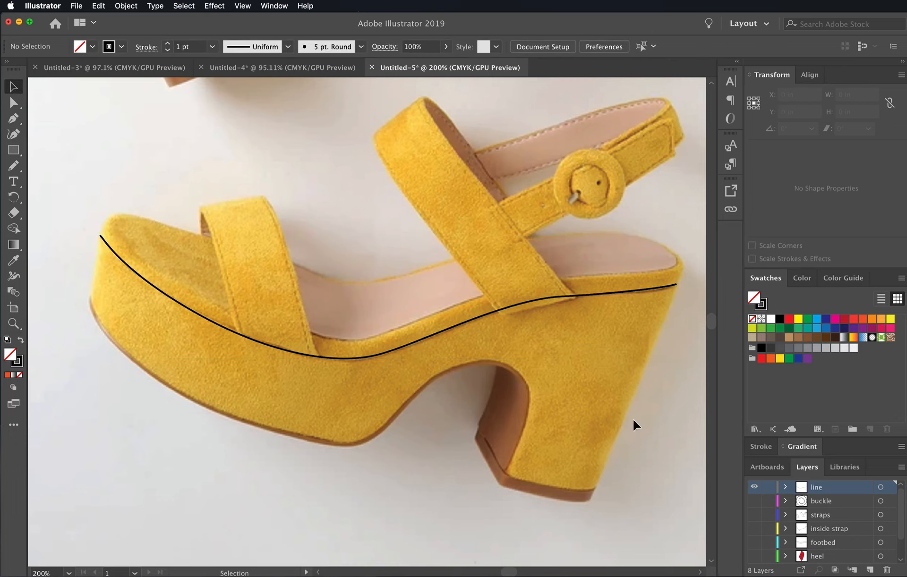
- Dock the Layers panel in the same group as the Transform and Align panels
scroll(652, 475, "down", 2)
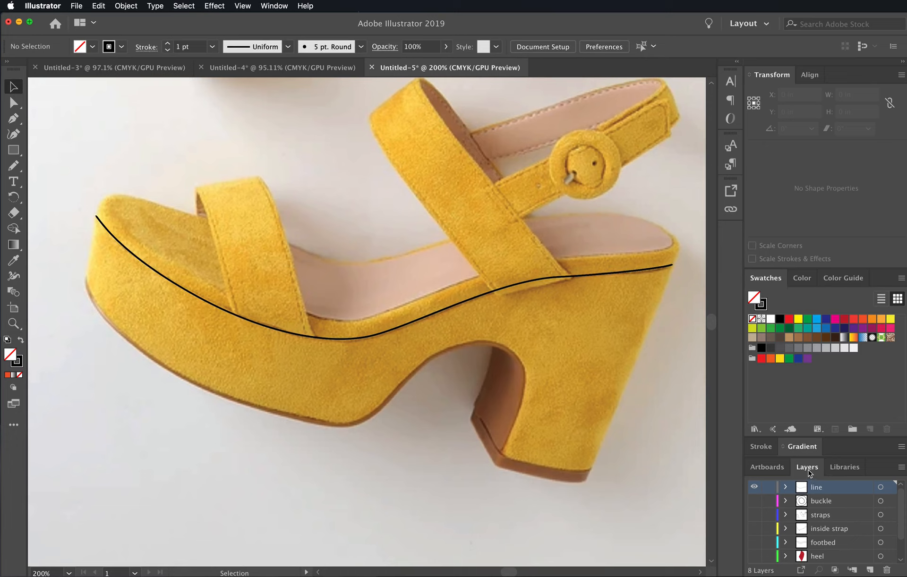
left_click_drag(807, 471, 764, 81)
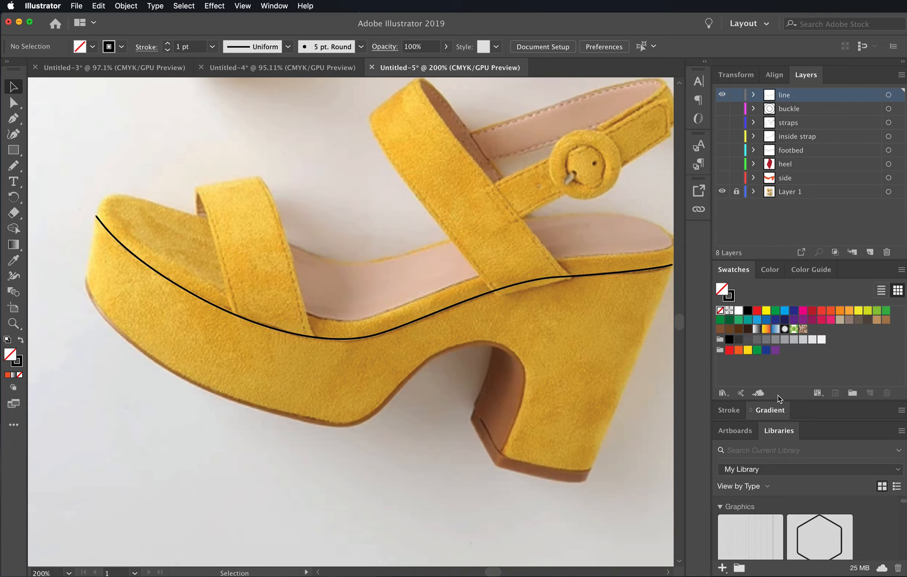
left_click_drag(573, 382, 542, 417)
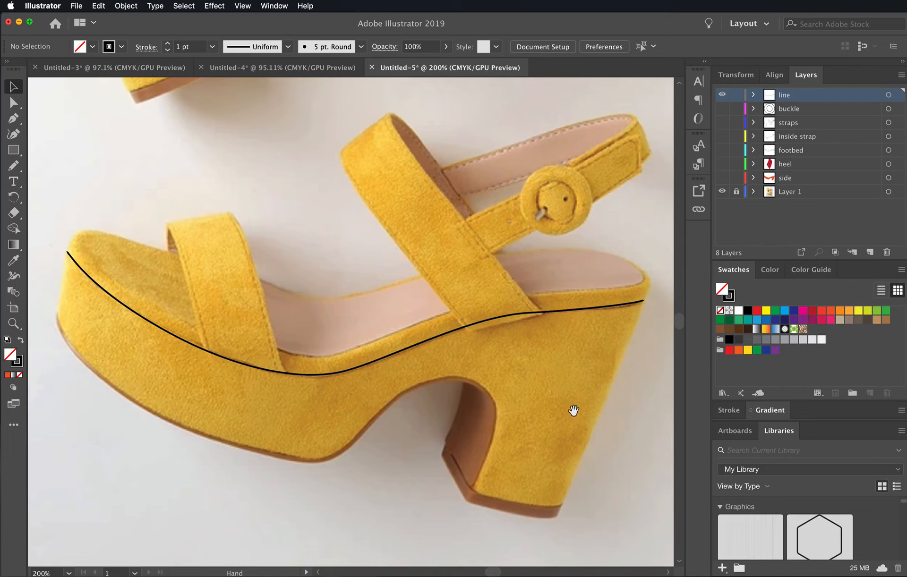
- Hide the line layer and show the side, heel and footbed layers, making footbed the active layer
left_click(721, 96)
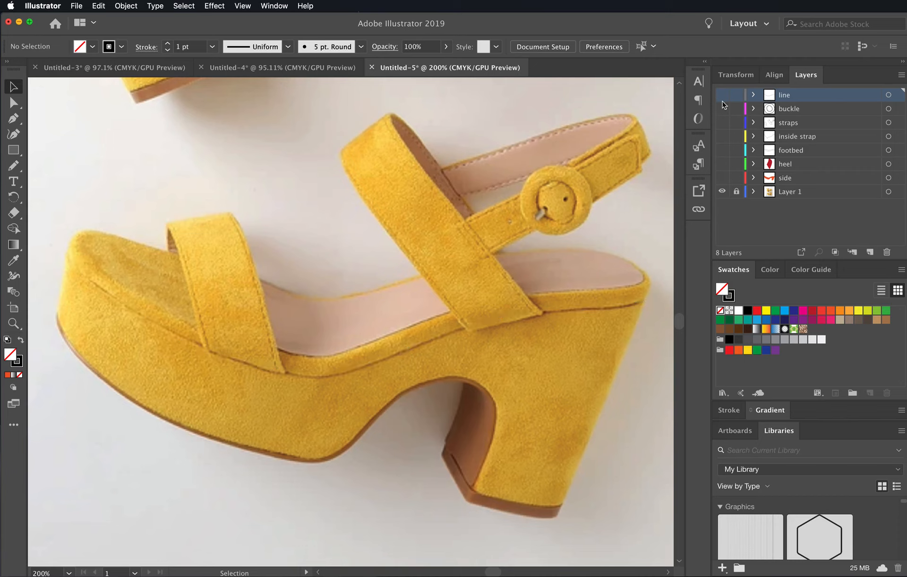
left_click_drag(724, 178, 727, 170)
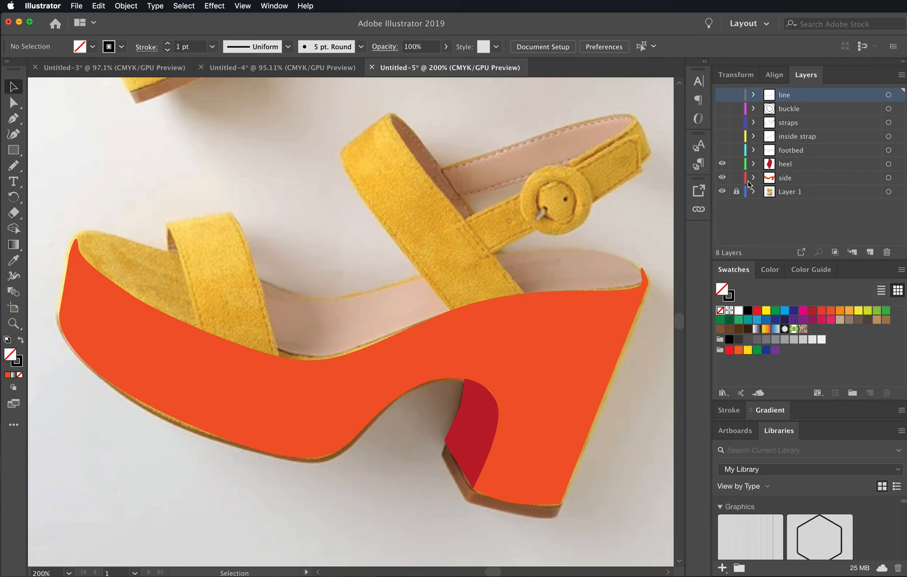
left_click(788, 151)
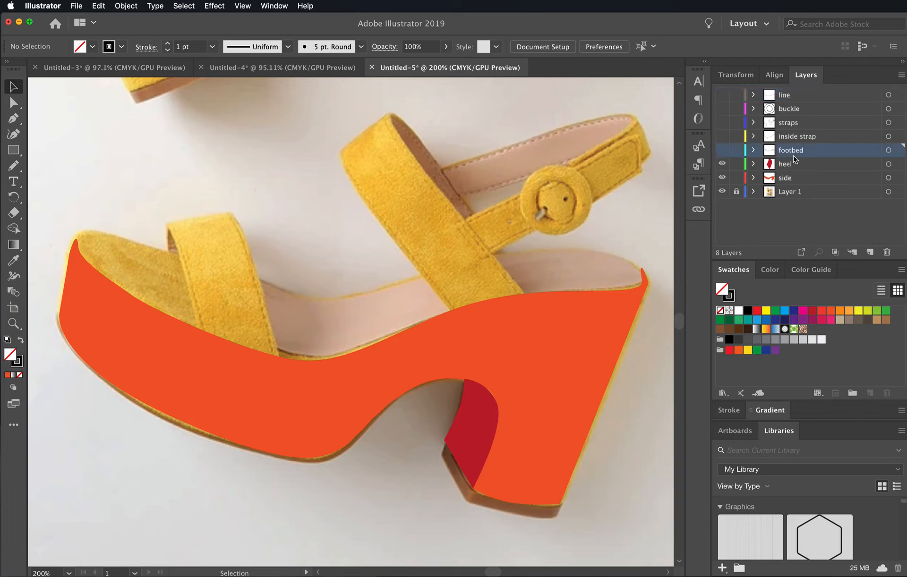
left_click(722, 151)
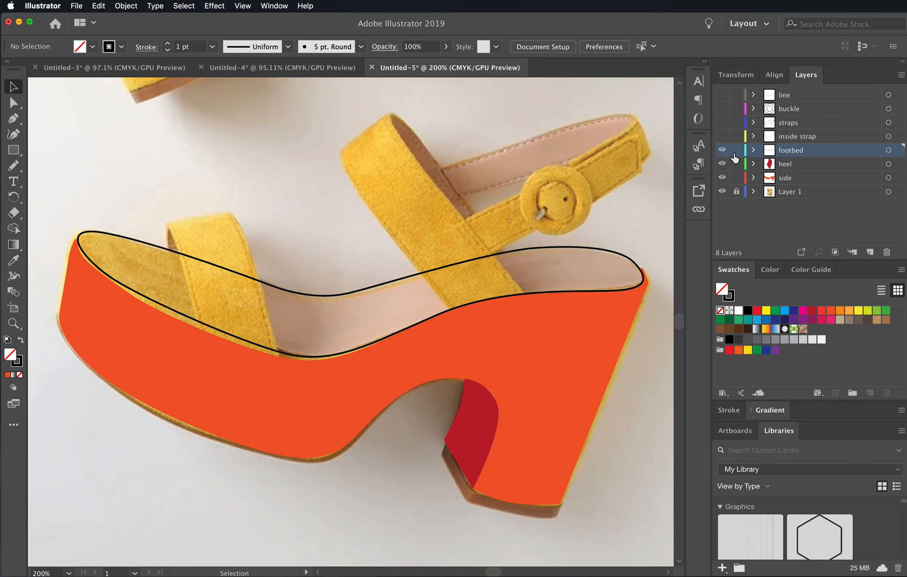
- Lock the heel and side layers and fill the footbed shape with the second-lightest gray swatch
left_click_drag(736, 150, 736, 178)
left_click(737, 150)
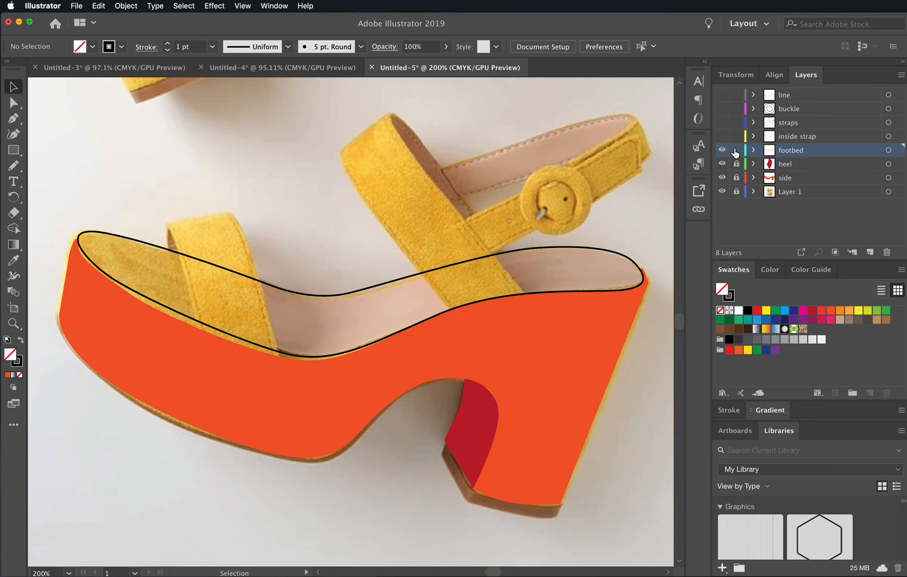
left_click(613, 257)
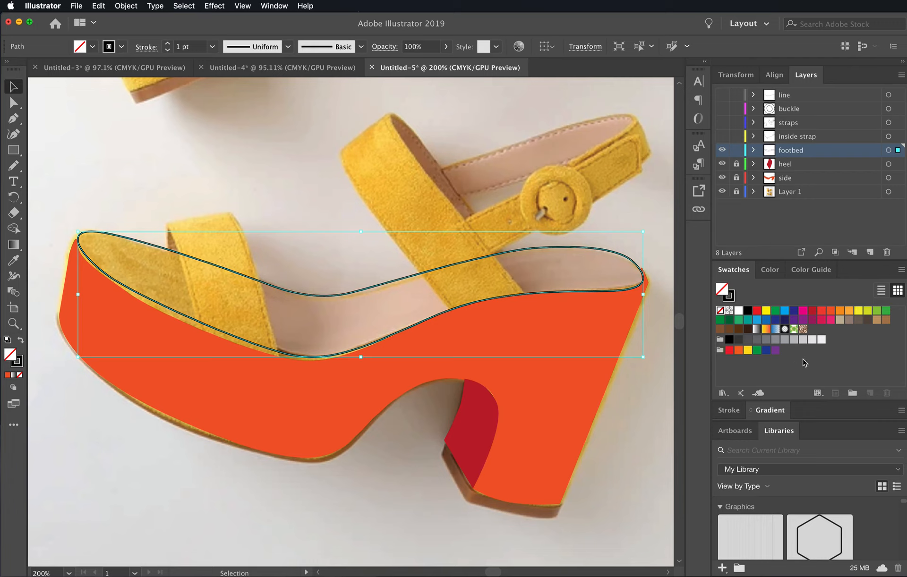
left_click(821, 341)
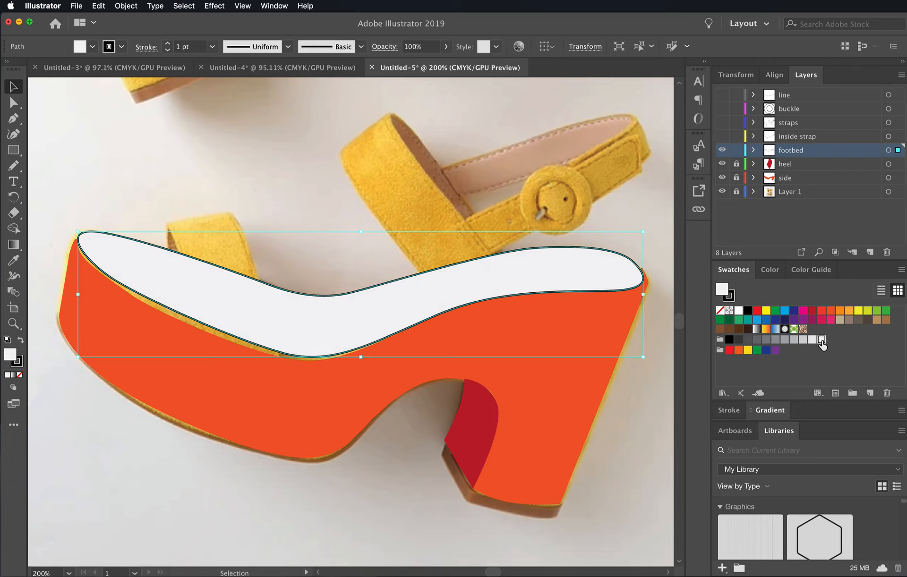
left_click(812, 340)
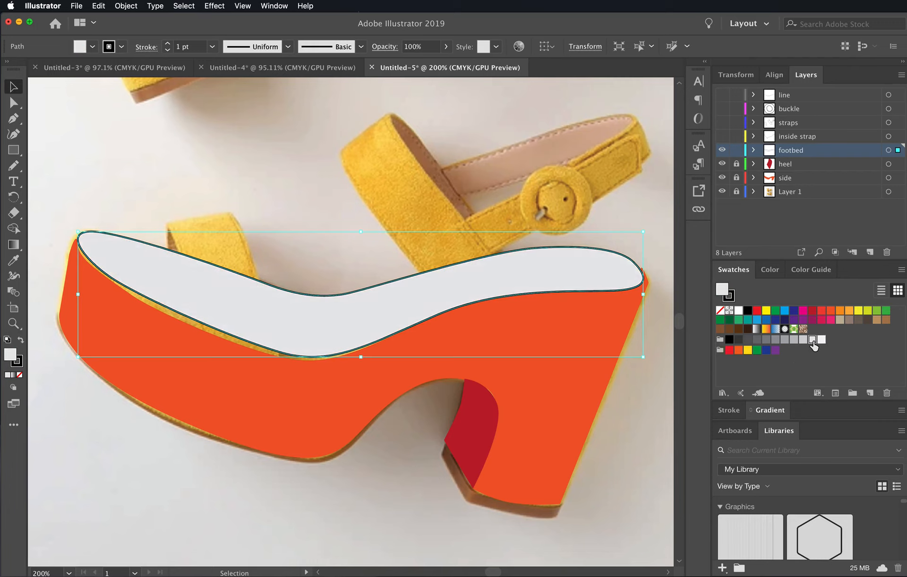
- Remove the stroke from the footbed shape and deselect it
left_click(732, 299)
left_click(719, 310)
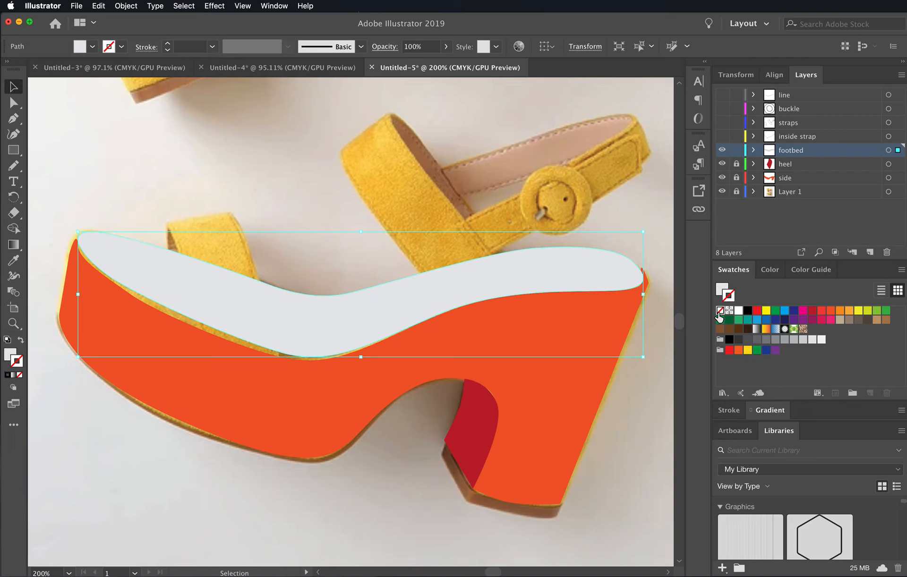
left_click(624, 385)
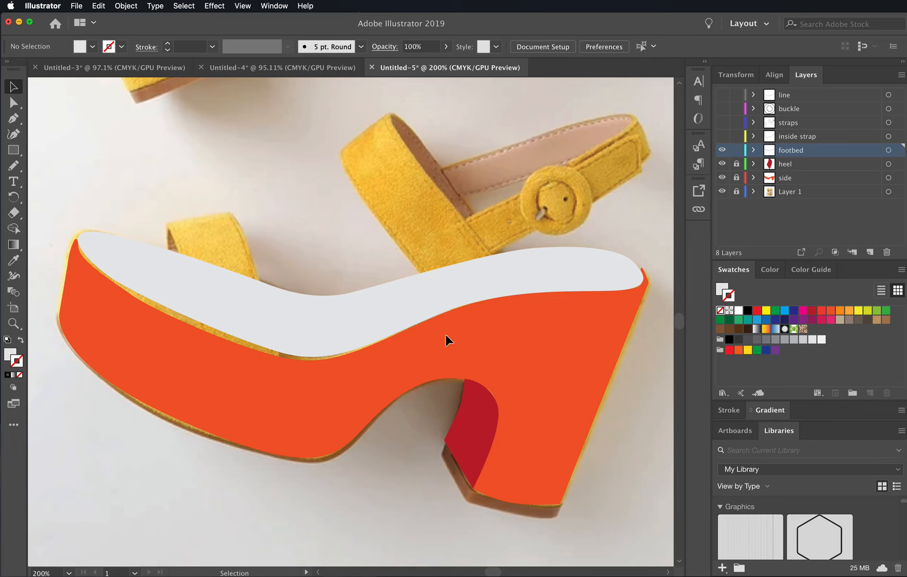
- Show the inside strap layer and extend its open path along the ankle strap's upper edge to the inner corner at the wide strap
left_click(722, 137)
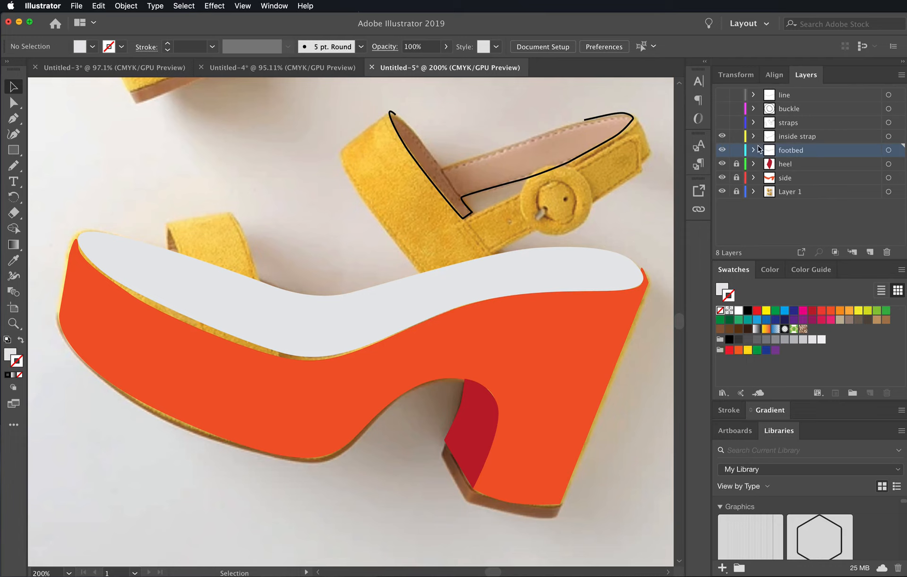
left_click(598, 117)
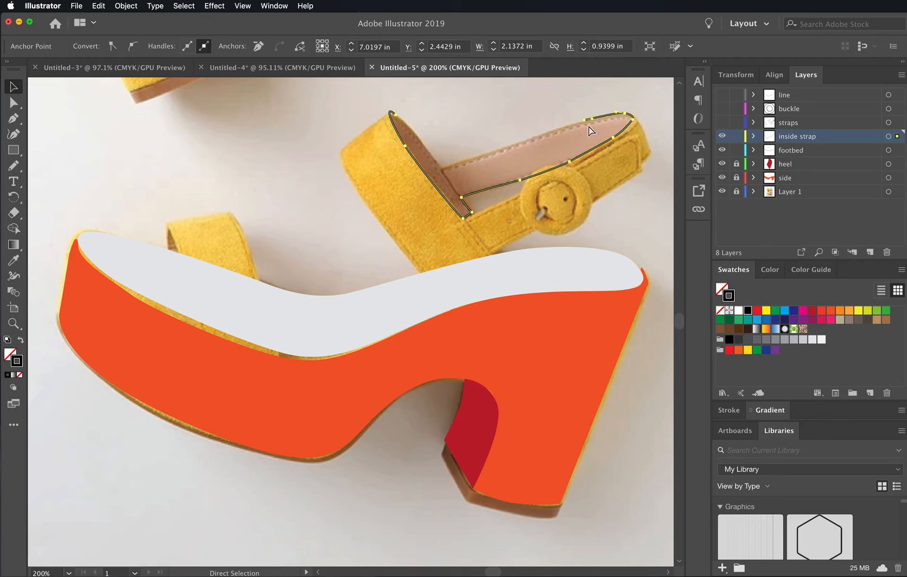
key("p")
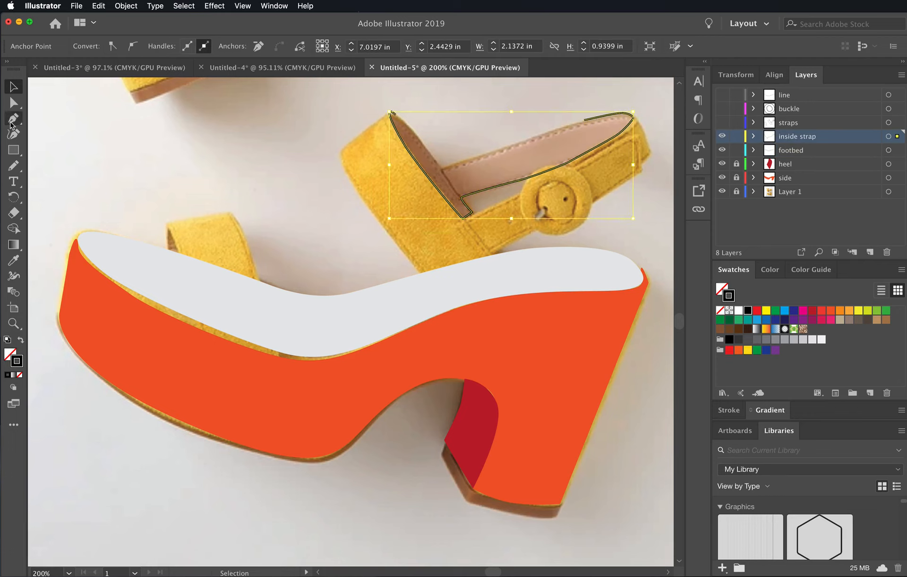
left_click(584, 119)
key("super+z")
left_click(584, 120)
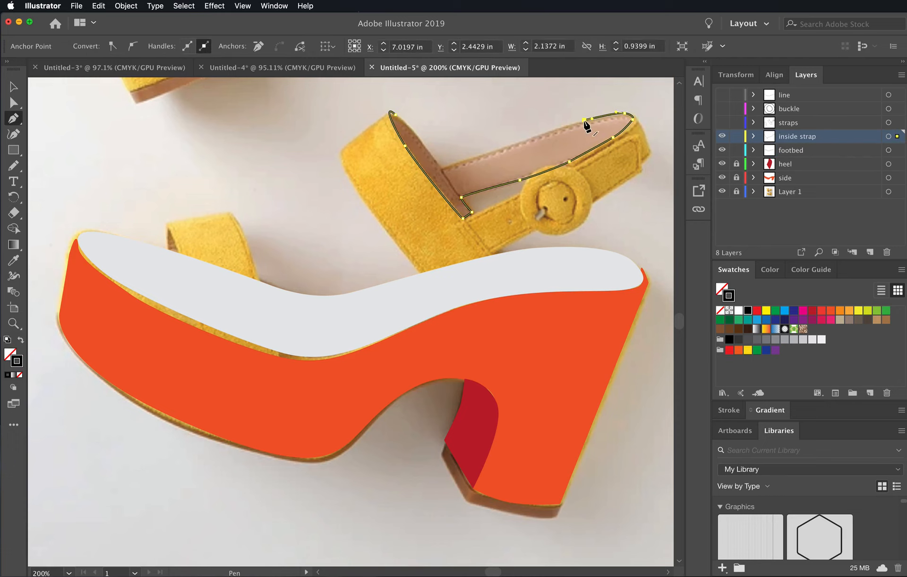
left_click(442, 167)
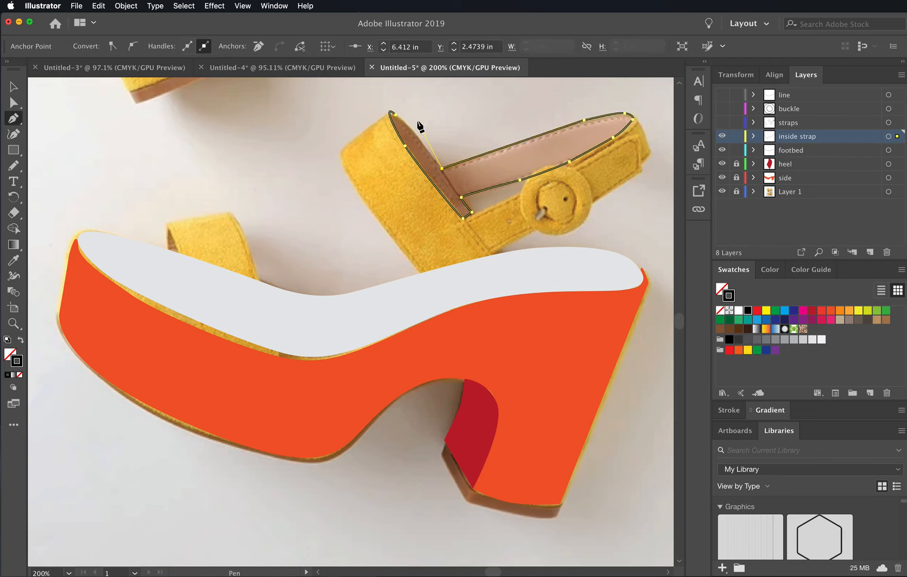
- Close the inside strap path at the top of the wide strap with a curved segment and fine-tune its handle
left_click(395, 115)
left_click_drag(396, 115, 380, 107)
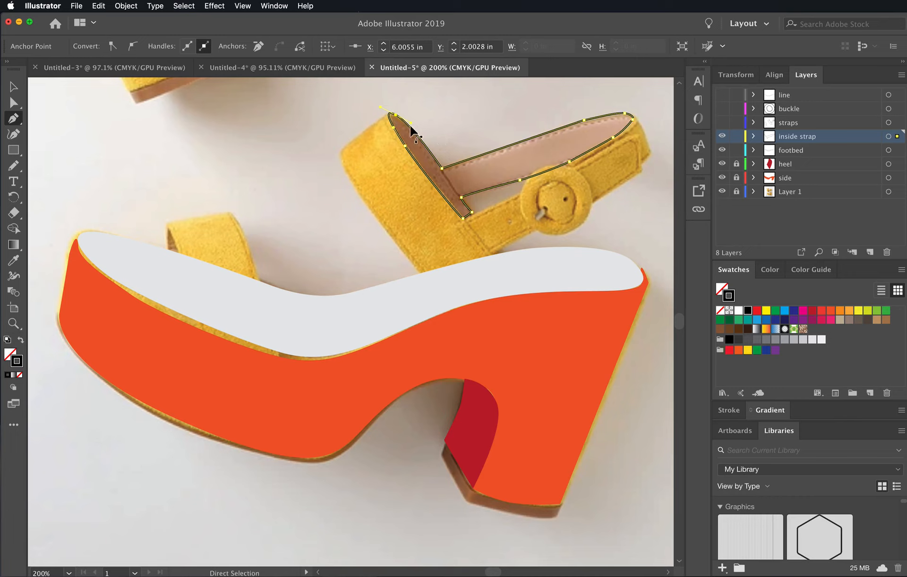
left_click(13, 102)
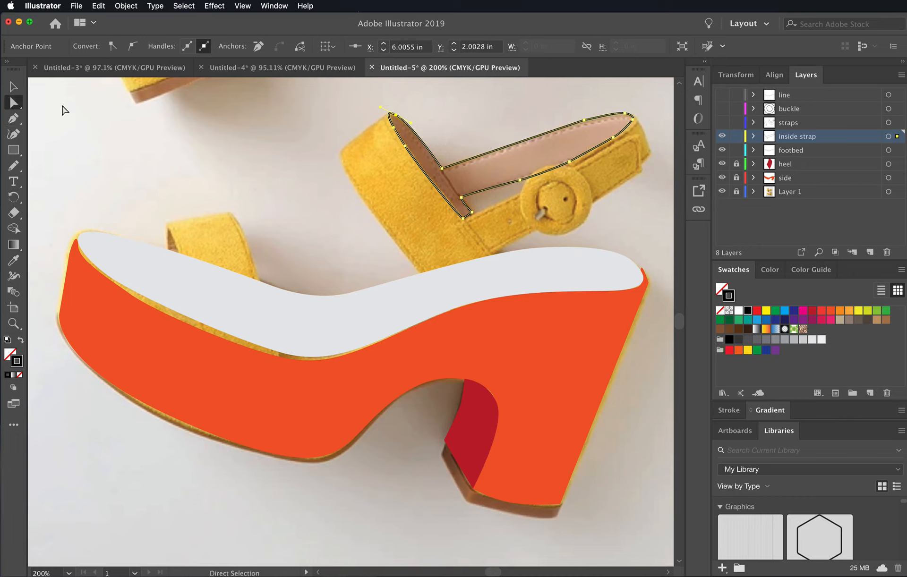
left_click_drag(411, 123, 410, 125)
- Fill the inside strap shape with the second-lightest gray swatch, set its stroke to none, and deselect it
left_click(812, 343)
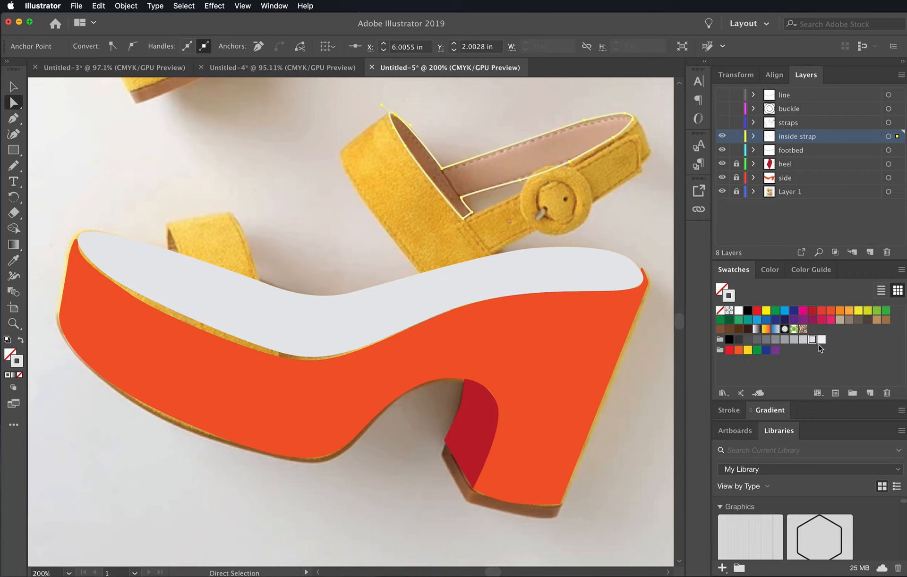
left_click(719, 310)
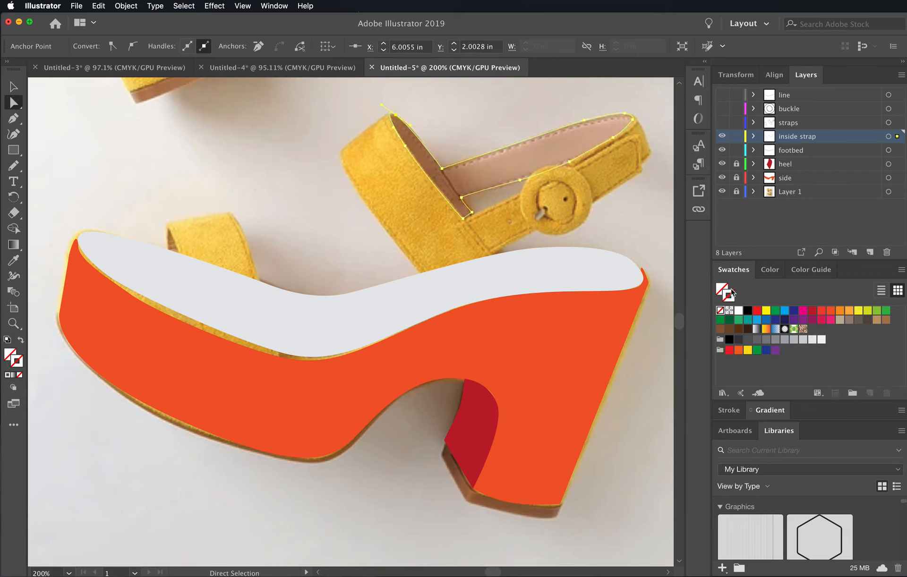
left_click(729, 293)
left_click(811, 339)
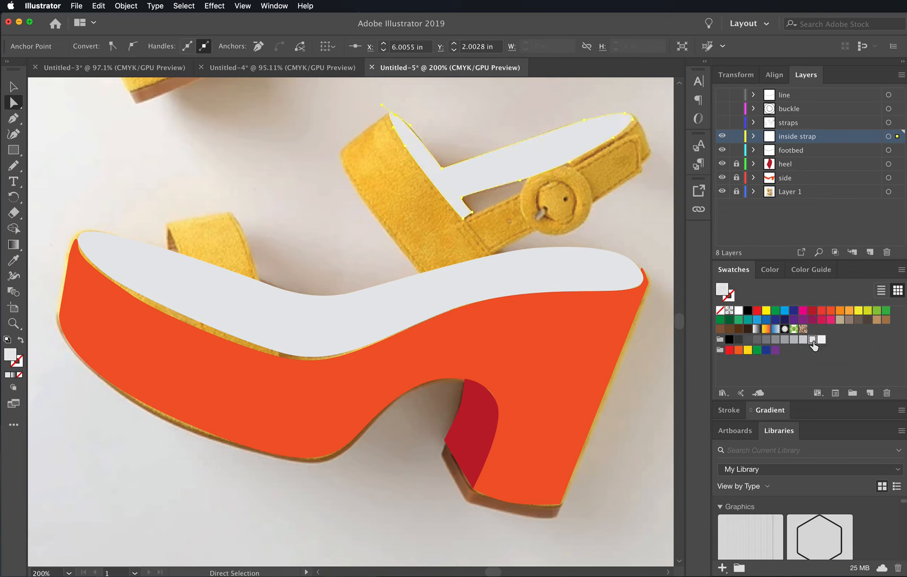
left_click(651, 258)
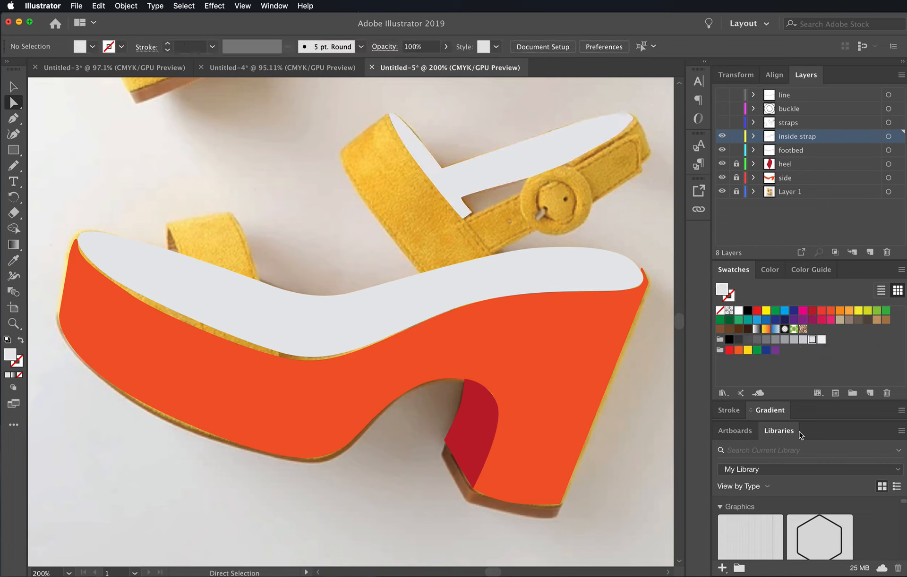
- Lock the inside strap and footbed layers and show the straps layer
left_click_drag(736, 140, 736, 151)
left_click(722, 123)
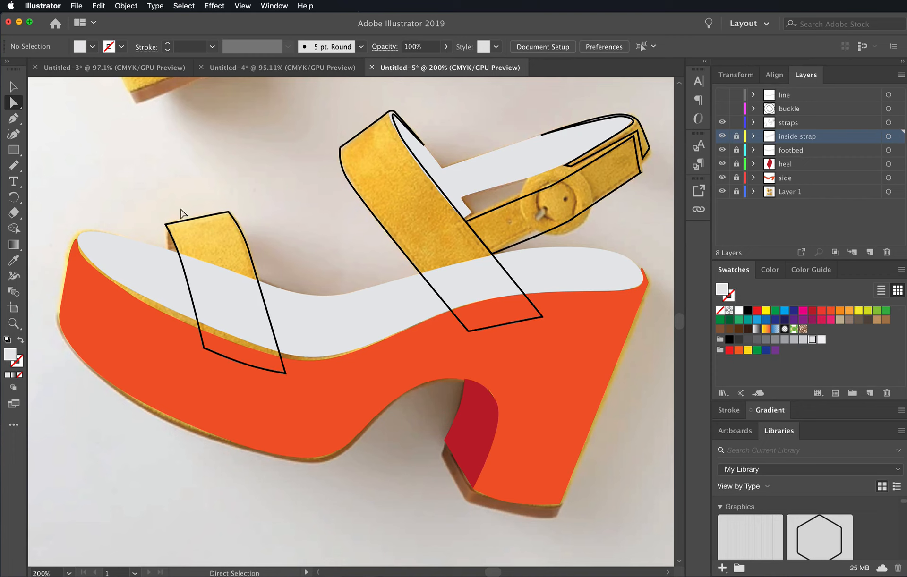
left_click_drag(231, 185, 211, 226)
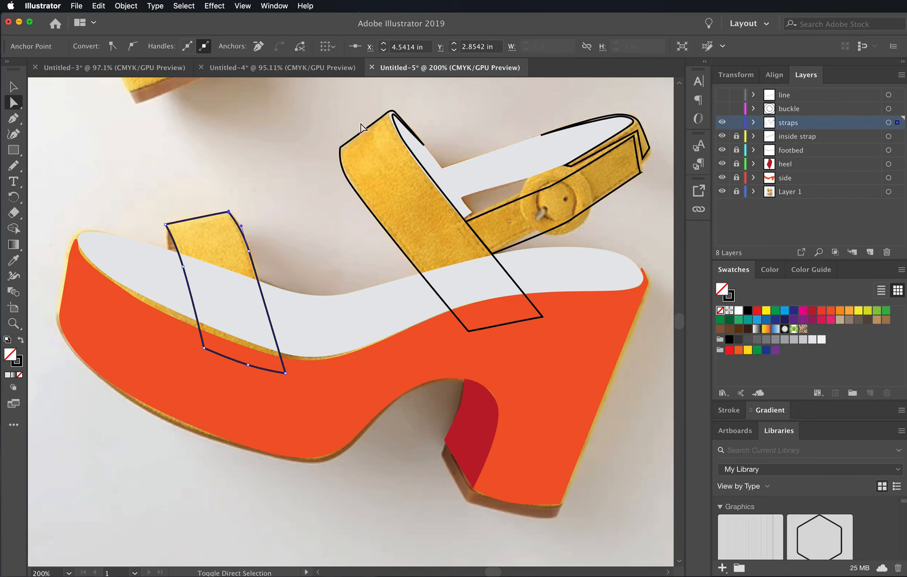
left_click_drag(360, 123, 348, 150)
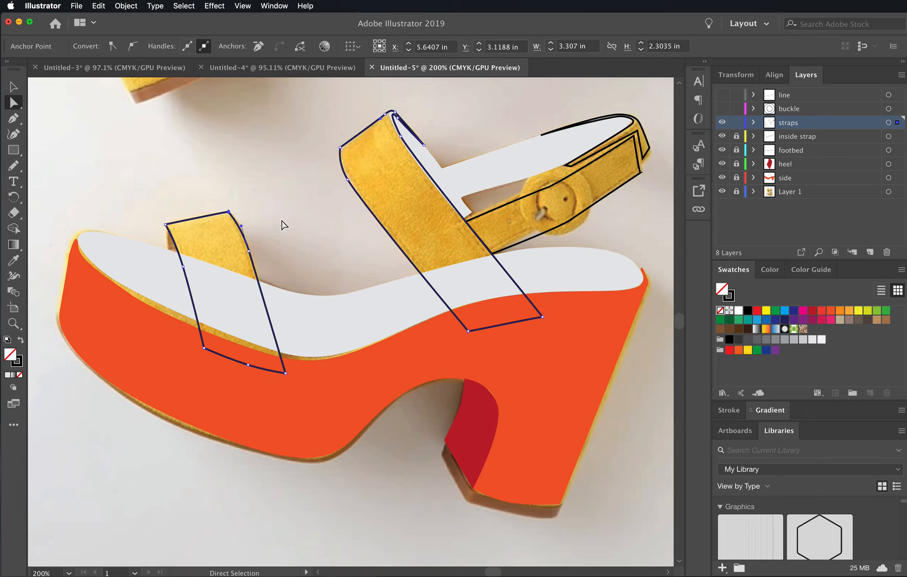
left_click(282, 225)
- Select the outlines of the toe strap, wide strap, buckle strap and ankle strap end together on the straps layer
left_click(13, 87)
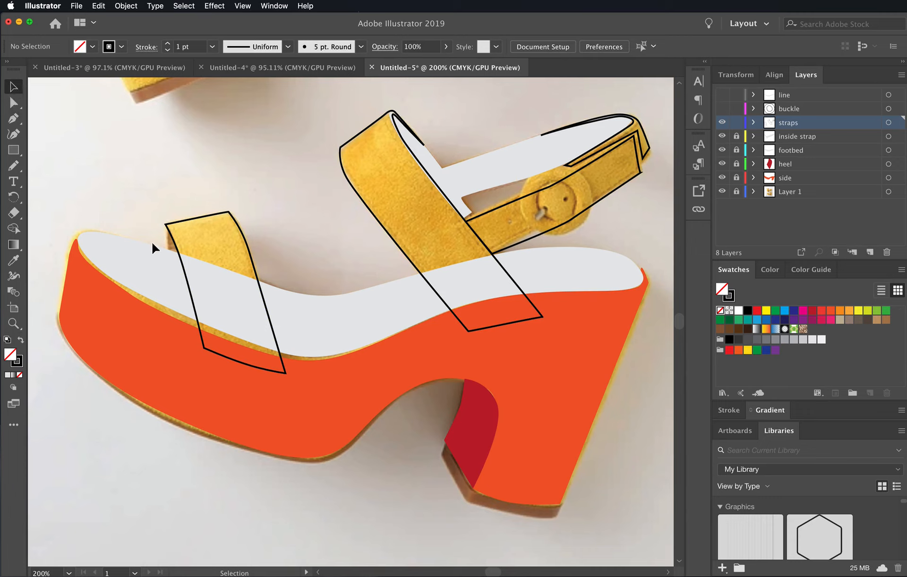
left_click(225, 218)
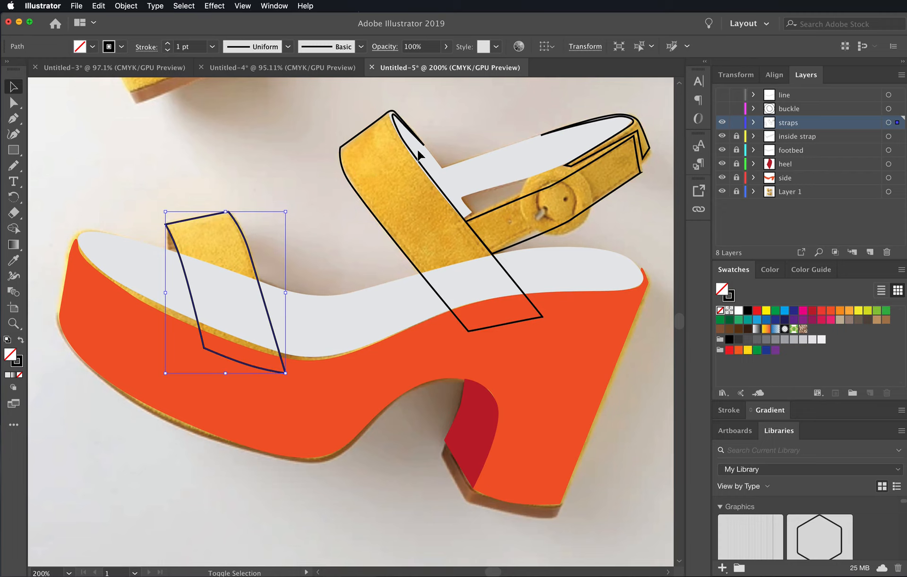
left_click(407, 165, "shift")
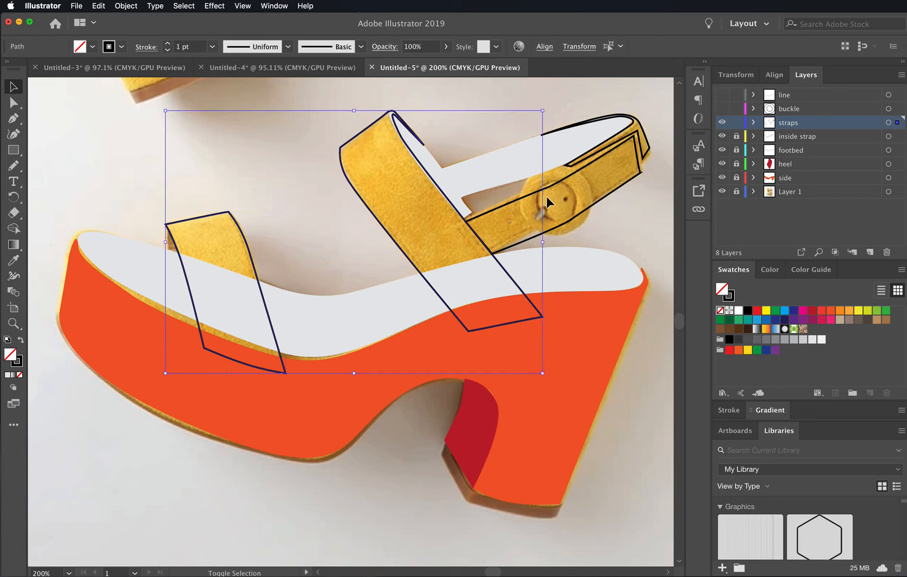
left_click(568, 180, "shift")
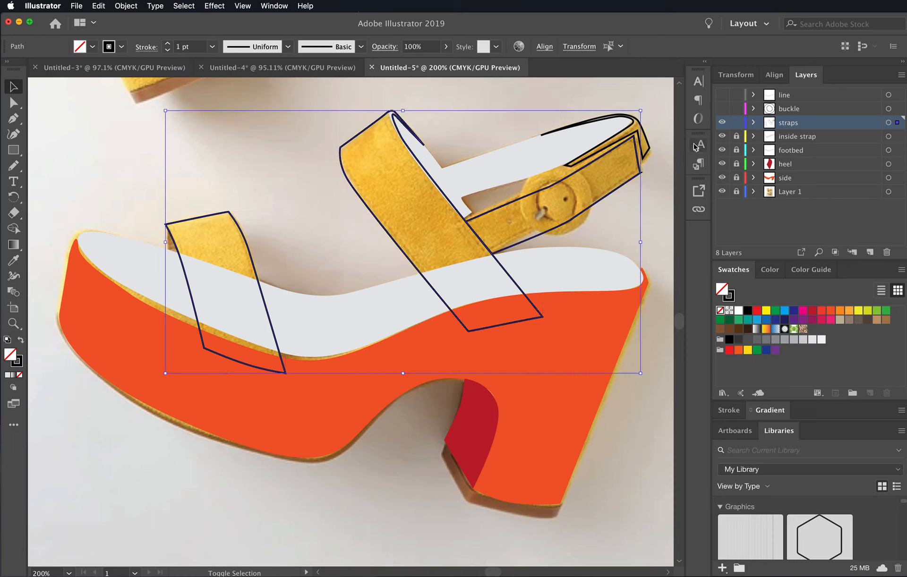
left_click(651, 158, "shift")
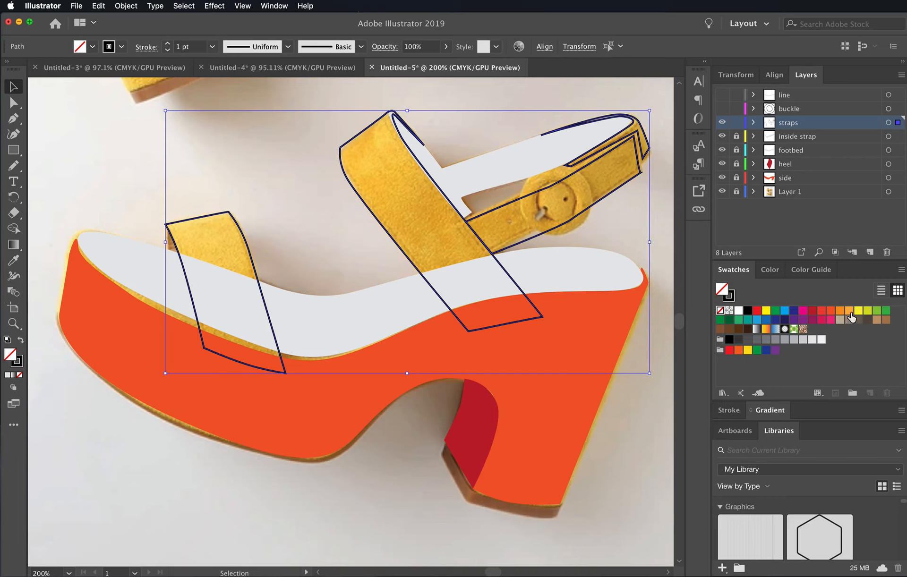
- Try out orange, yellow, brown, beige, gray and red swatches as the fill of the selected strap outlines
left_click(850, 313)
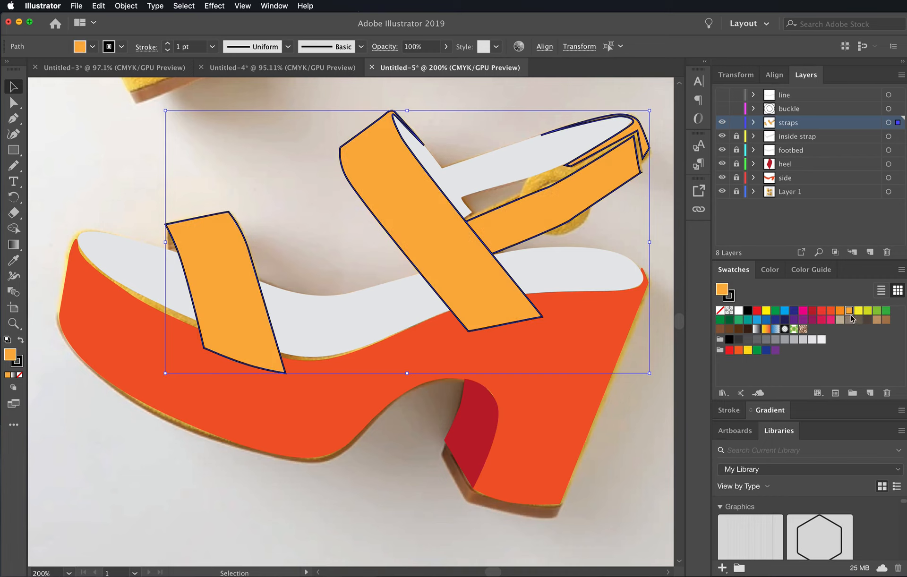
left_click(857, 312)
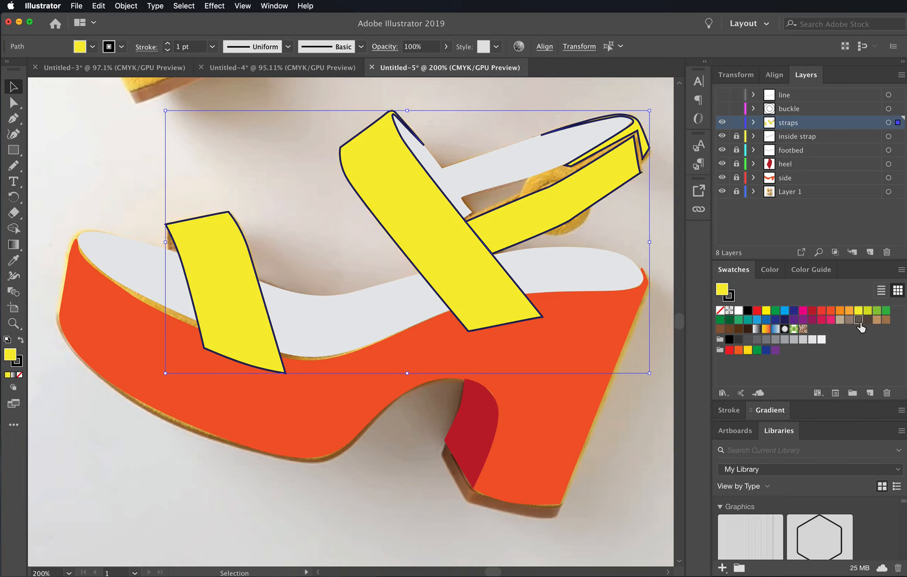
left_click(858, 321)
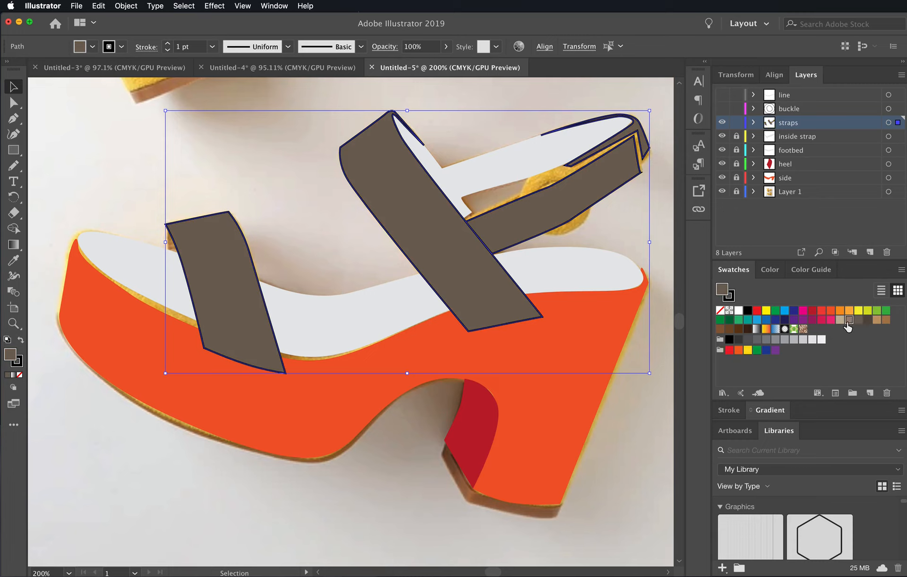
left_click(848, 321)
left_click(839, 320)
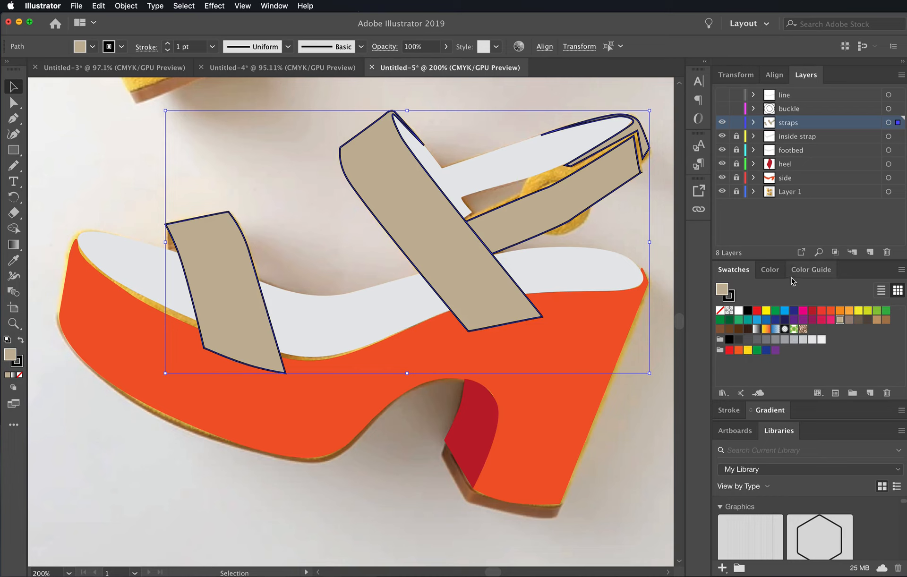
left_click(749, 340)
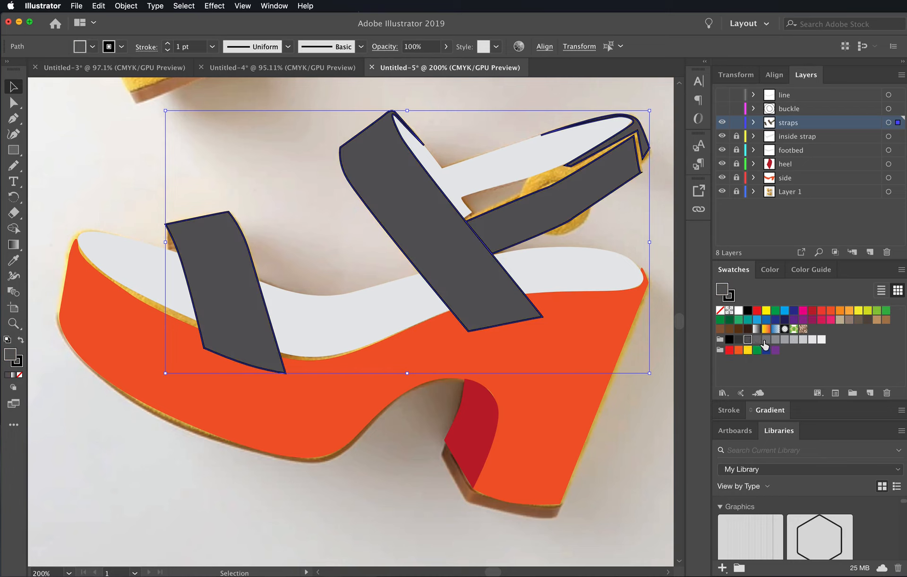
left_click(766, 339)
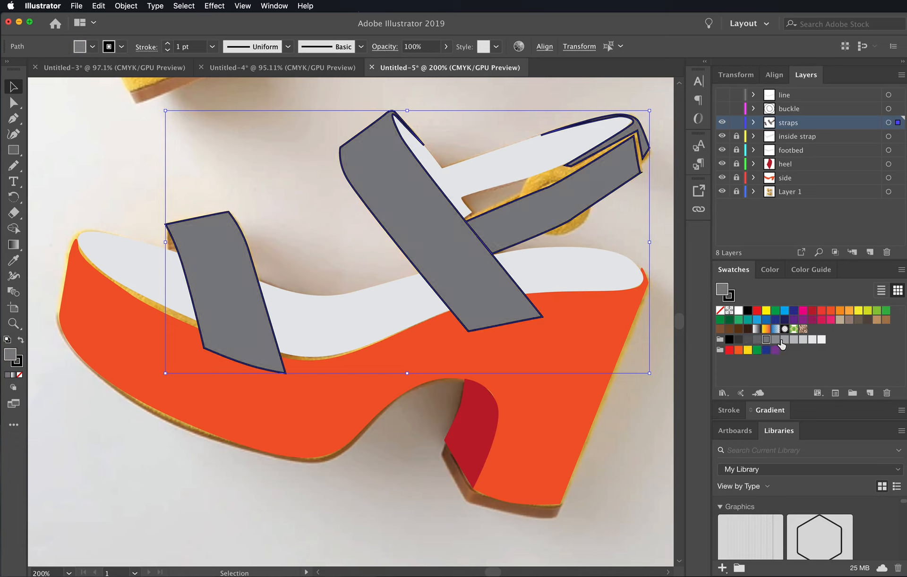
left_click(775, 340)
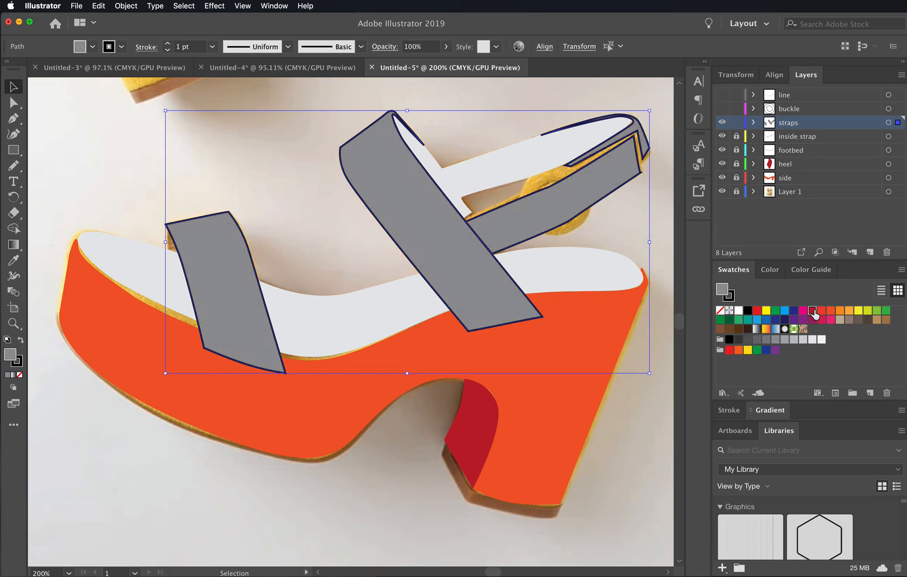
left_click(812, 313)
left_click(820, 314)
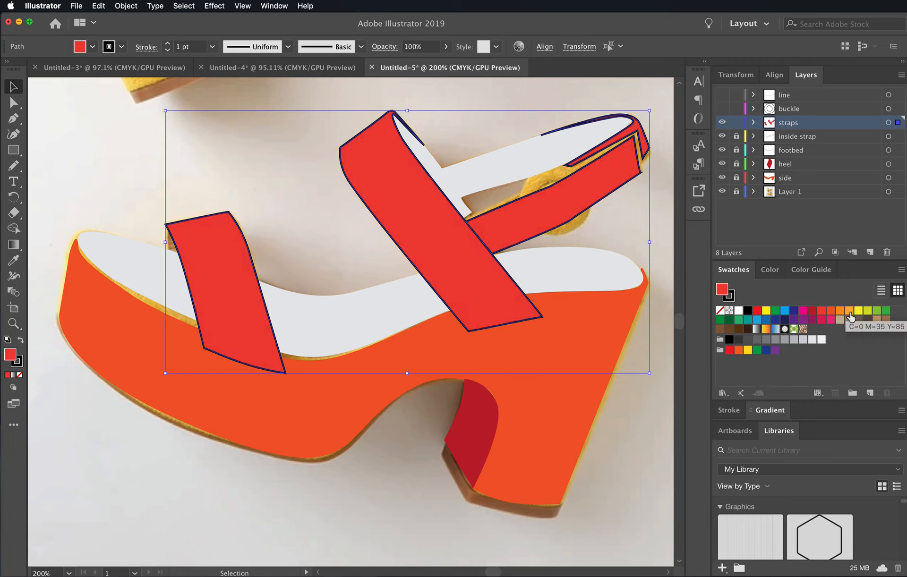
- Fill the selected strap shapes with the light orange C=0 M=35 Y=85 swatch and set their stroke to none
left_click(848, 313)
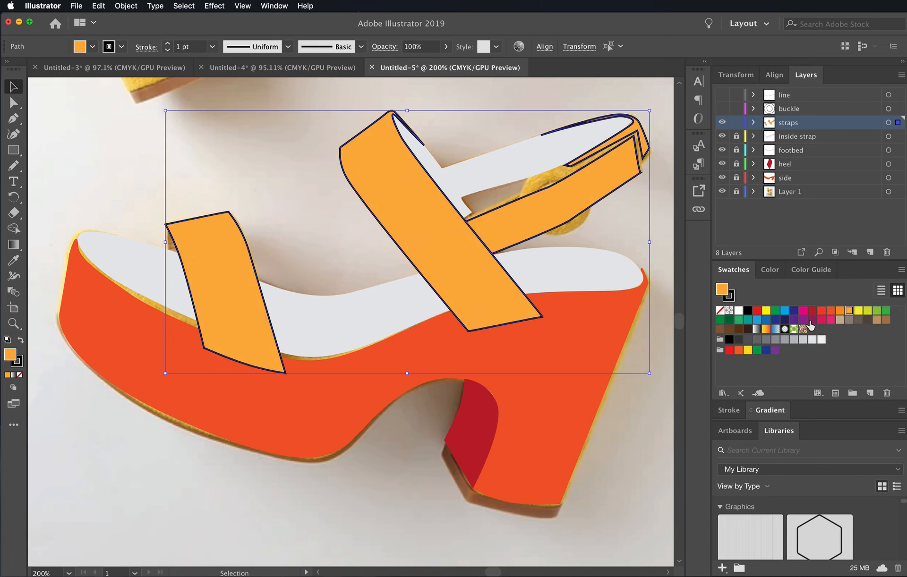
left_click(732, 299)
left_click(720, 310)
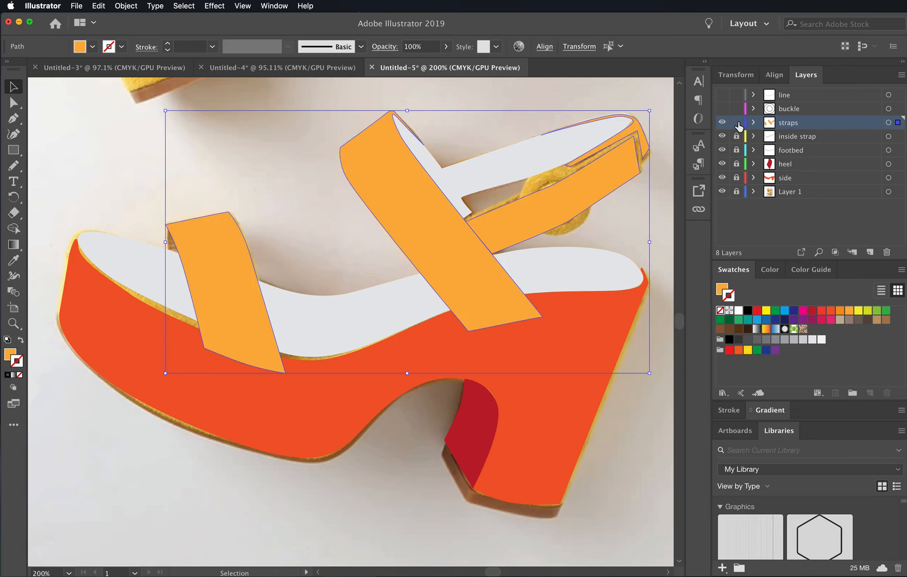
- Lock the straps layer and show the buckle layer
left_click(736, 124)
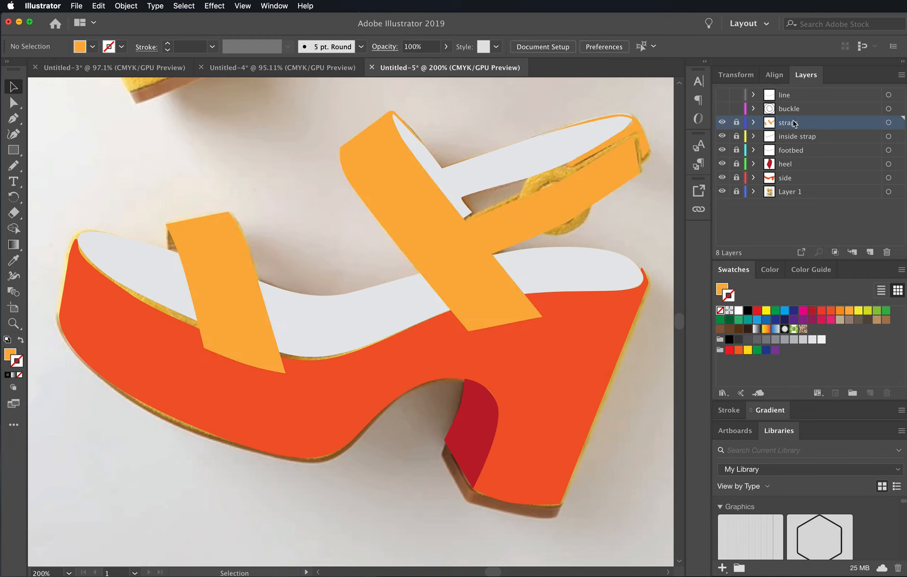
left_click(722, 109)
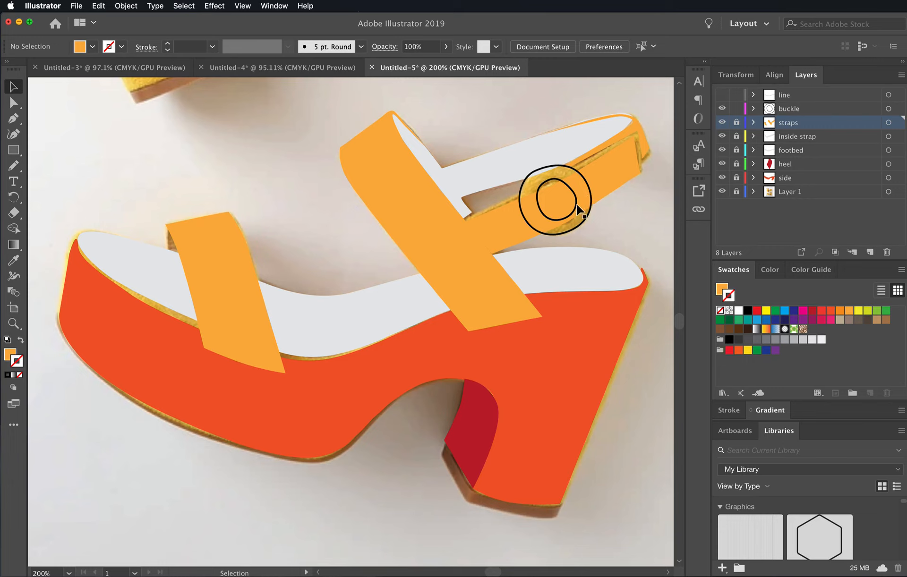
left_click(592, 203)
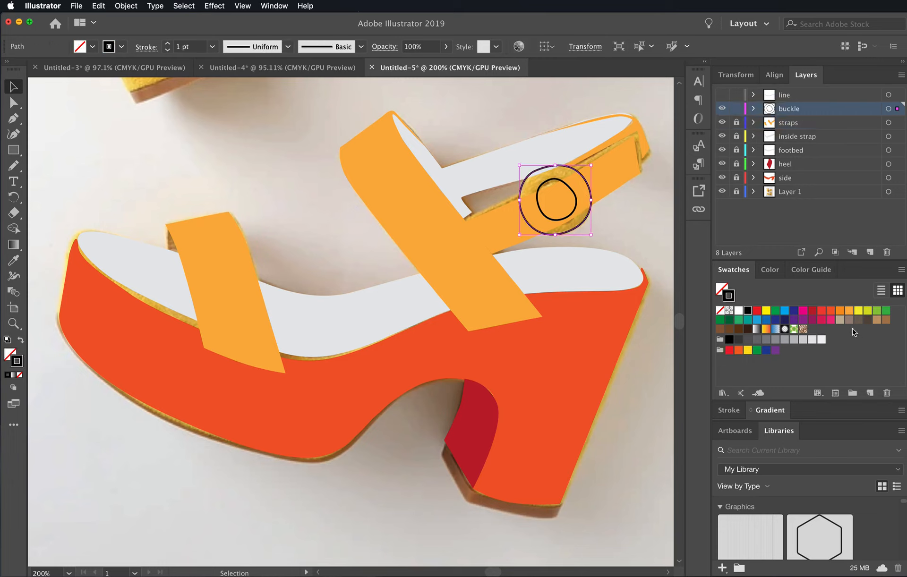
left_click(840, 312)
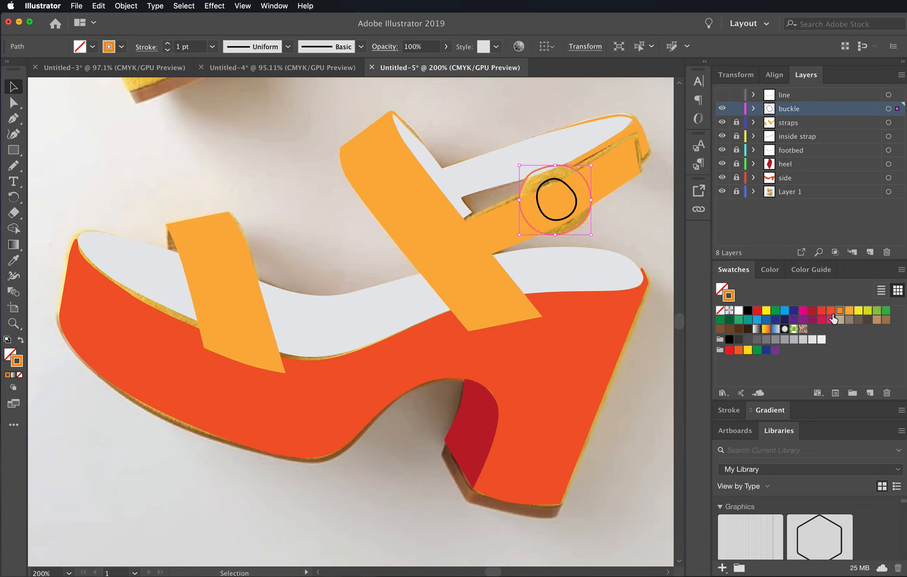
key("super+z")
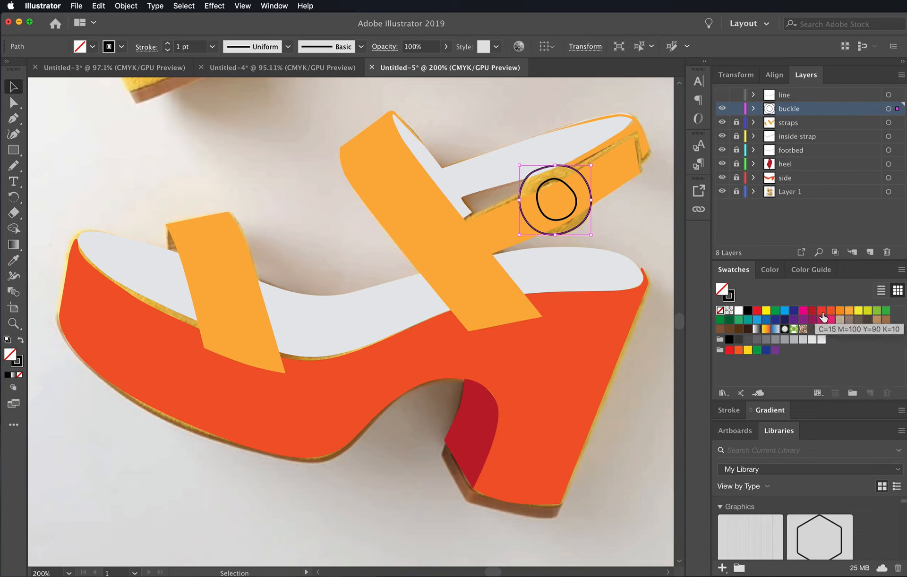
left_click(840, 312)
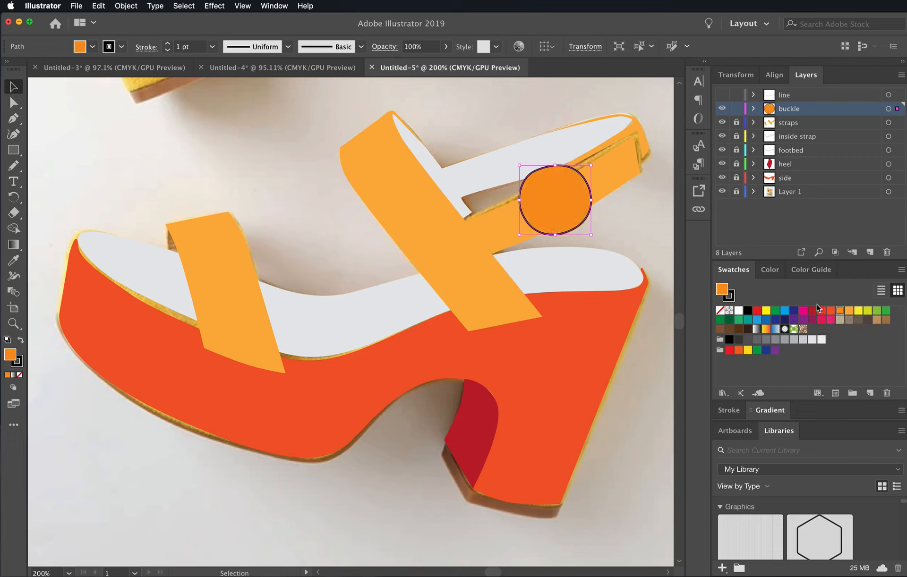
key("slash")
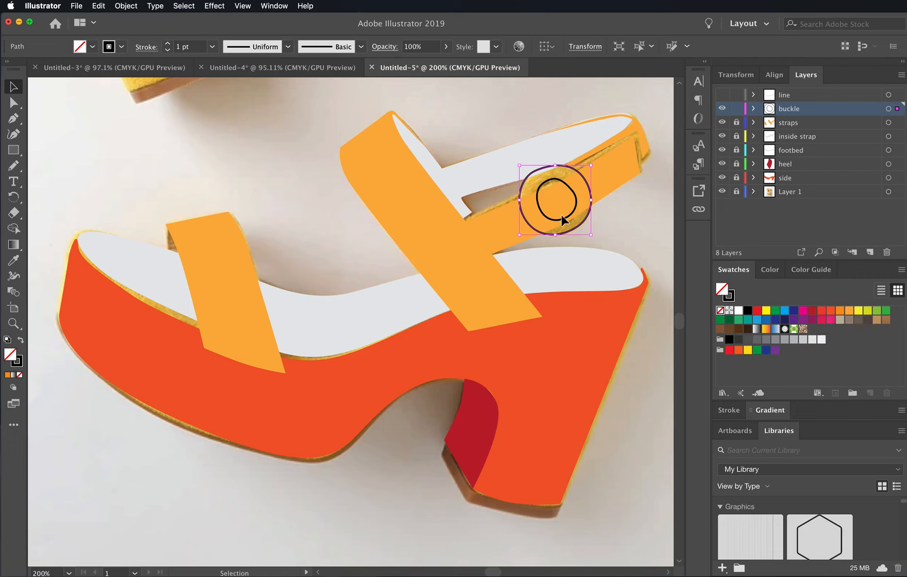
- Bring the buckle's inner circle to the front of its layer
left_click(571, 216)
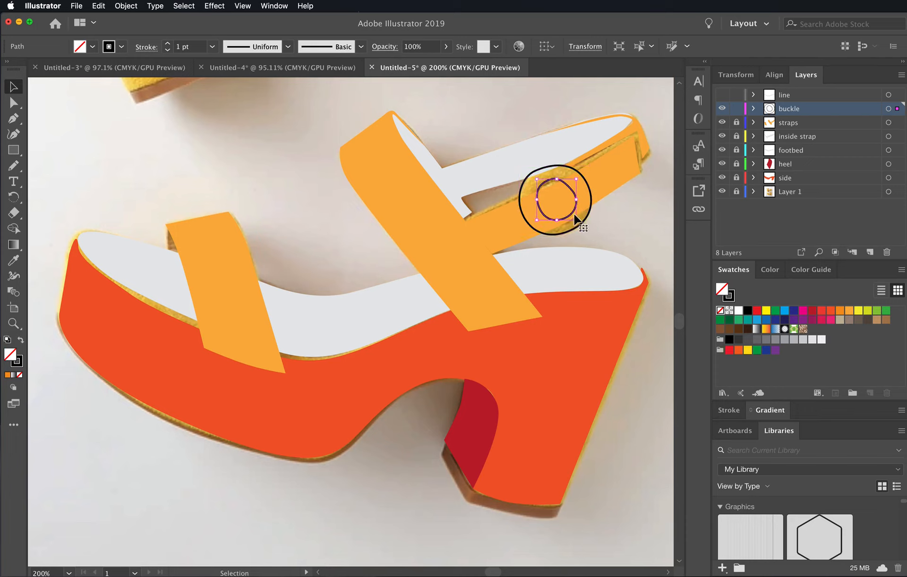
left_click(195, 7)
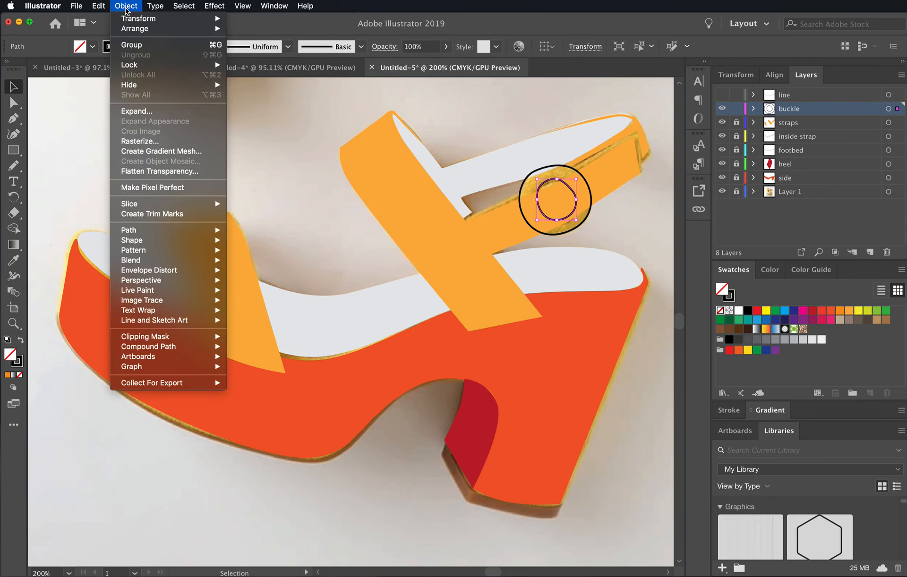
mouse_move(131, 32)
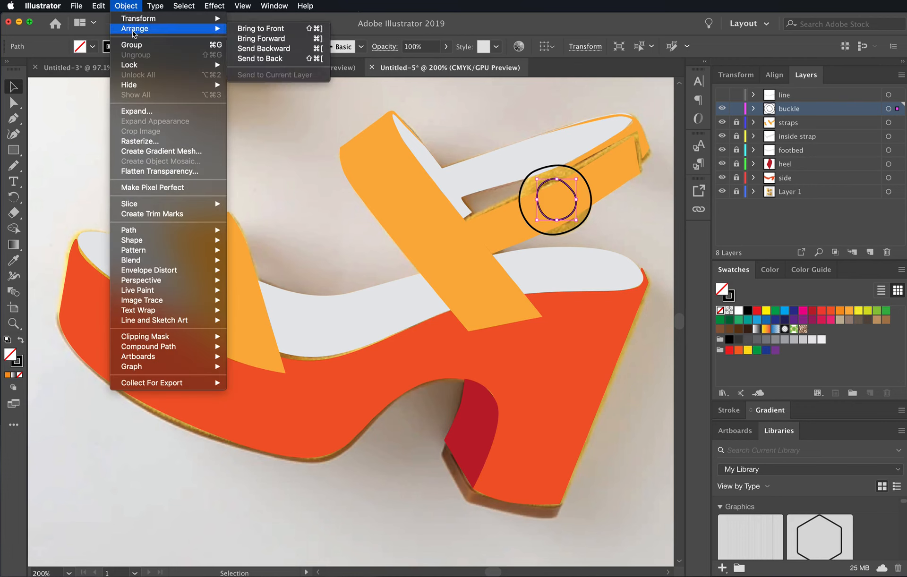
left_click(254, 31)
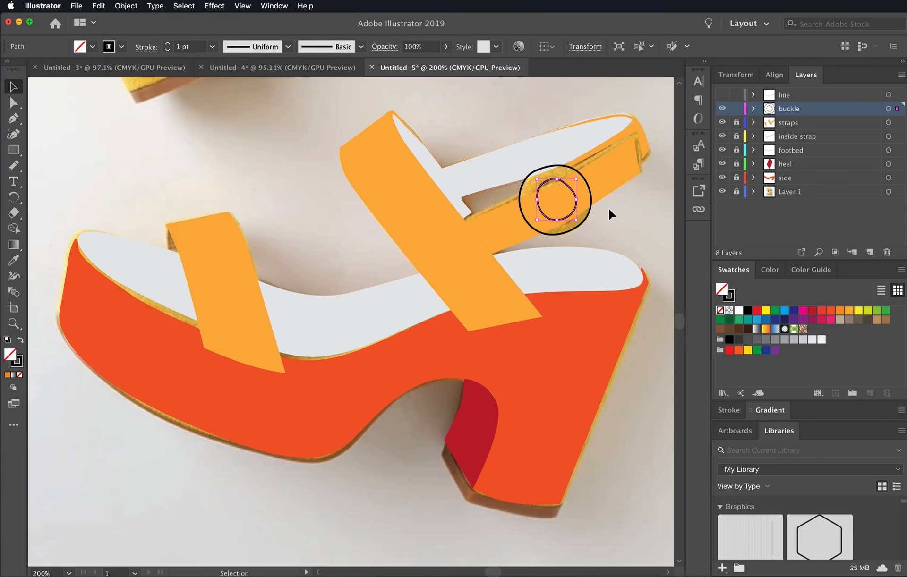
- Fill the buckle's outer circle with the darker orange swatch and its inner circle with the straps' light orange (C=0 M=35 Y=85)
left_click(588, 215)
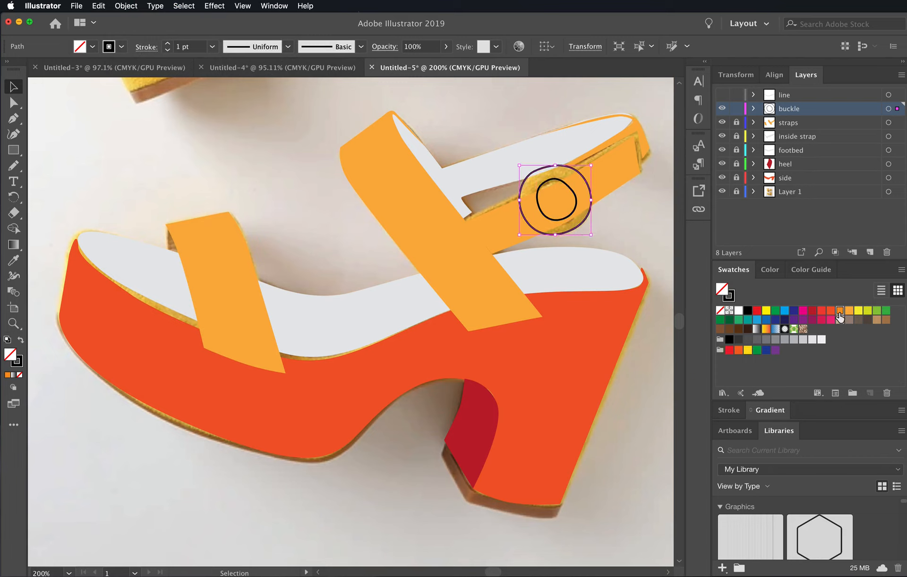
left_click(840, 310)
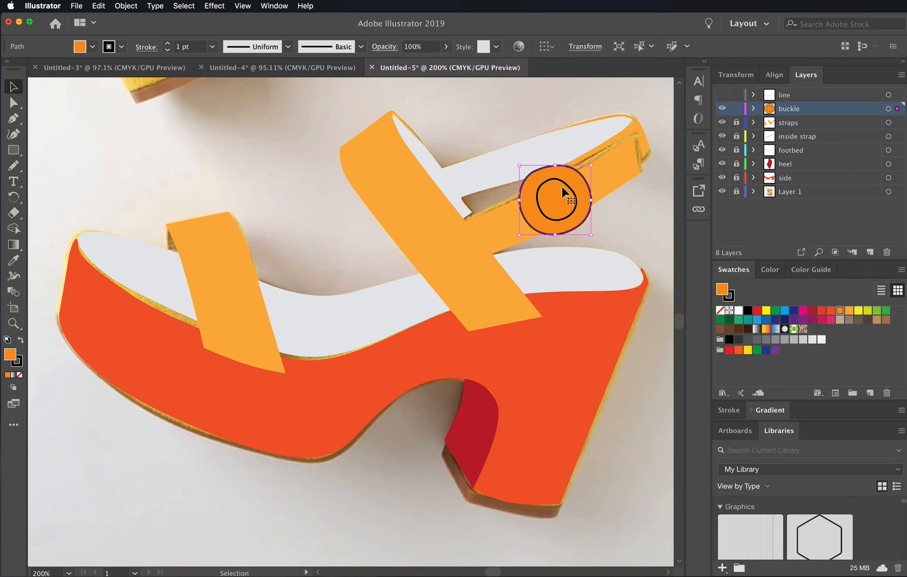
left_click(560, 220)
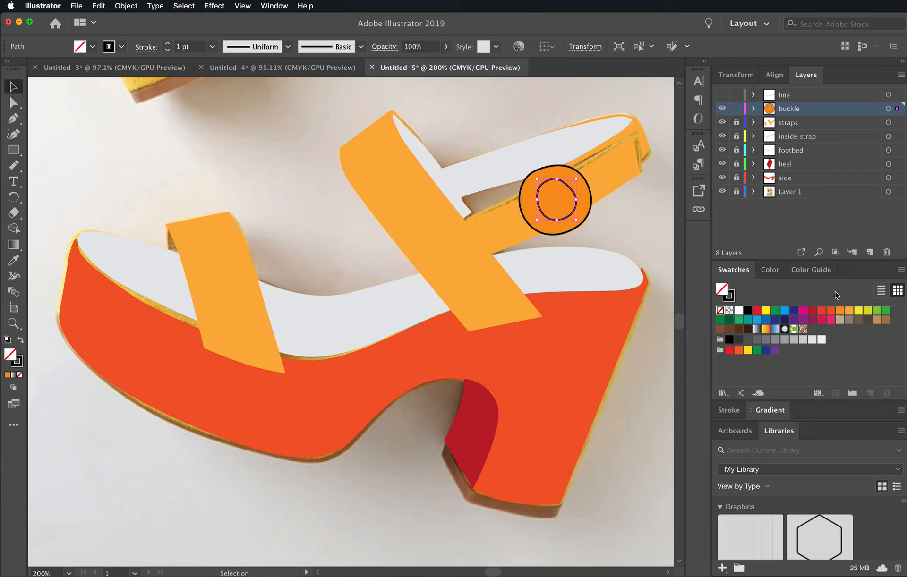
left_click(839, 310)
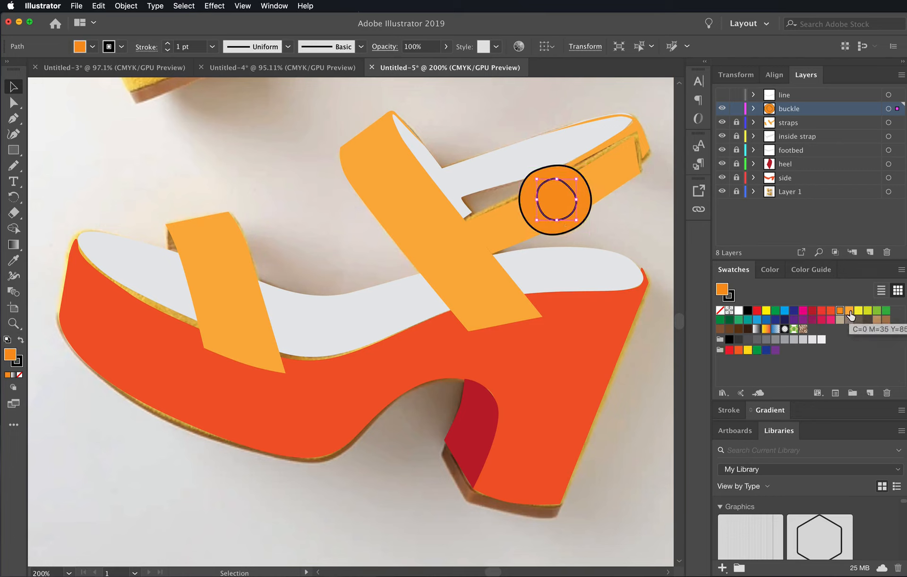
left_click(849, 311)
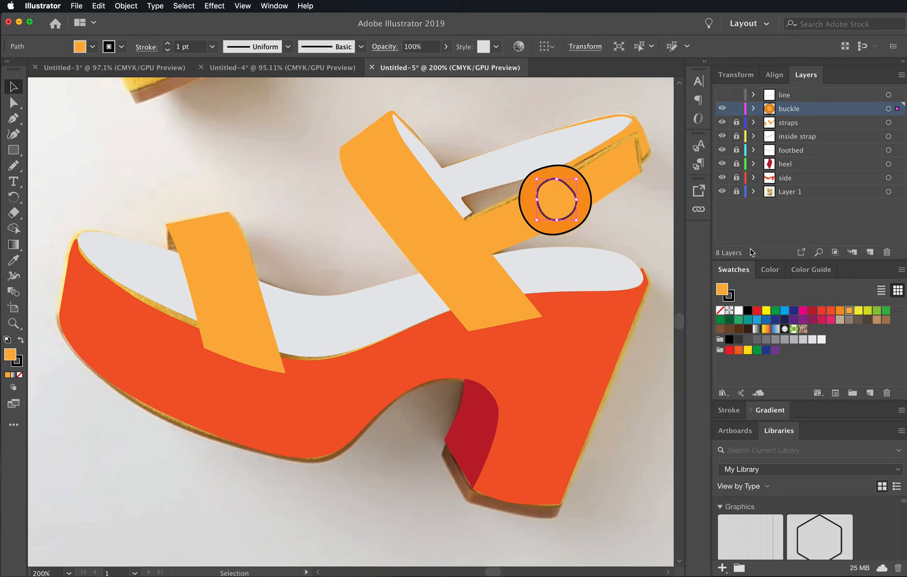
- Set the stroke of both buckle circles to none and deselect them
left_click(586, 221)
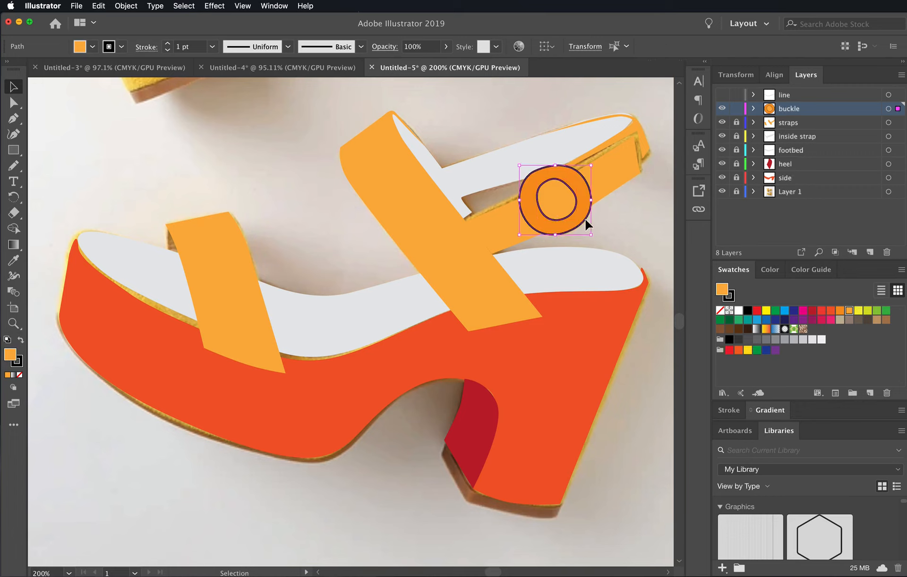
left_click(730, 296)
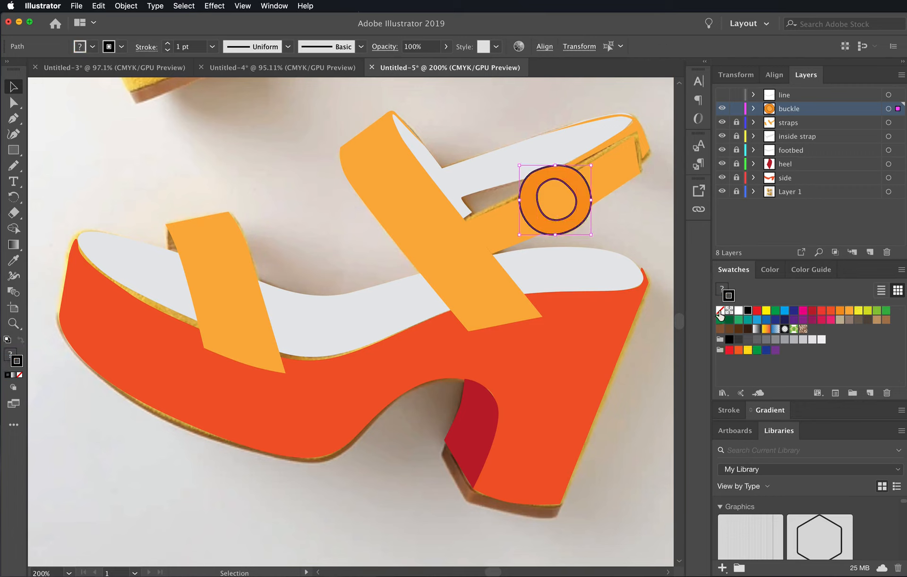
left_click(720, 310)
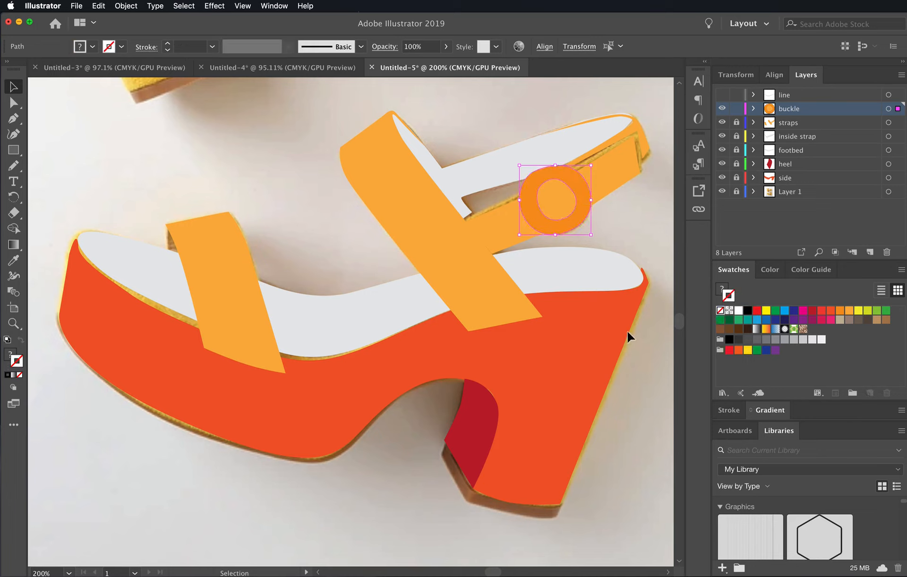
left_click(628, 334)
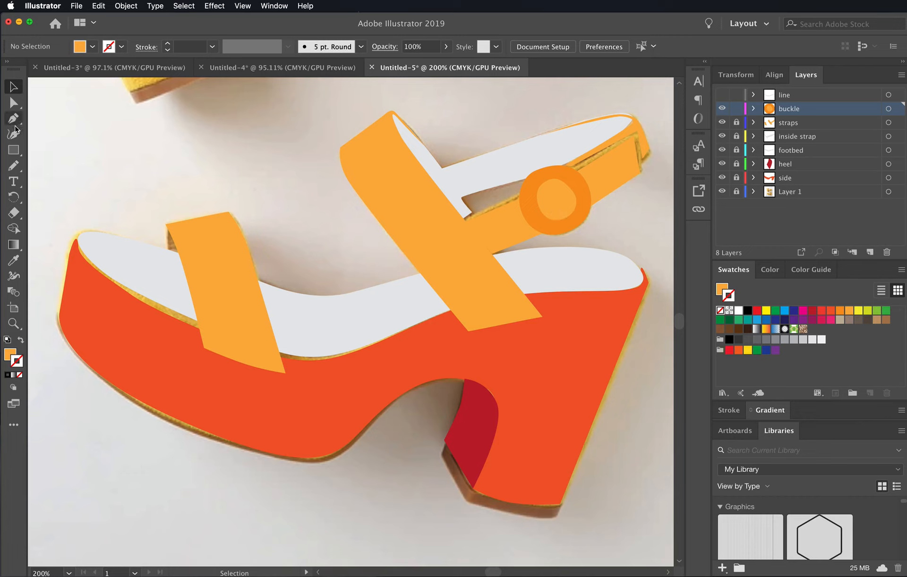
- Draw a short slanted buckle pin with the Pen tool from inside the inner circle down to the ring's lower left
key("p")
left_click_drag(547, 205, 534, 212)
left_click(533, 212)
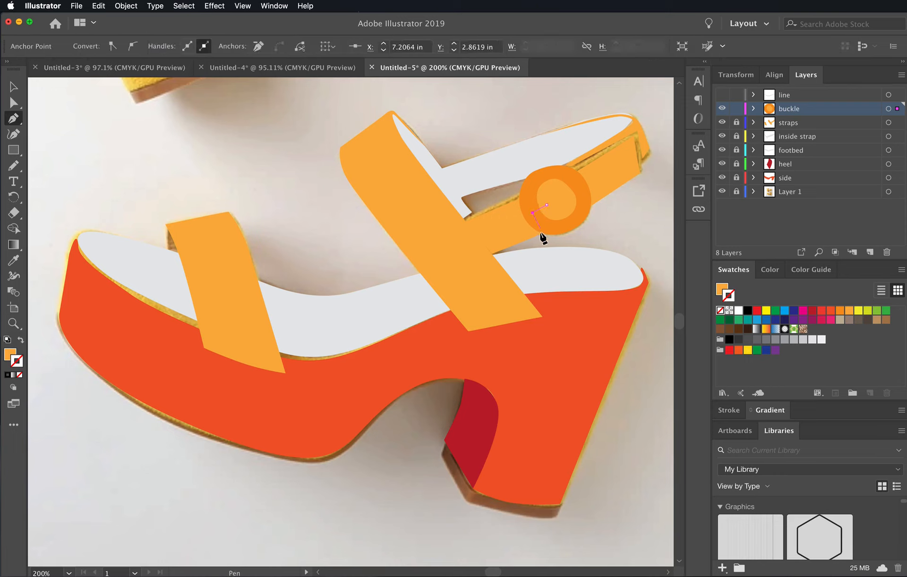
left_click(14, 89)
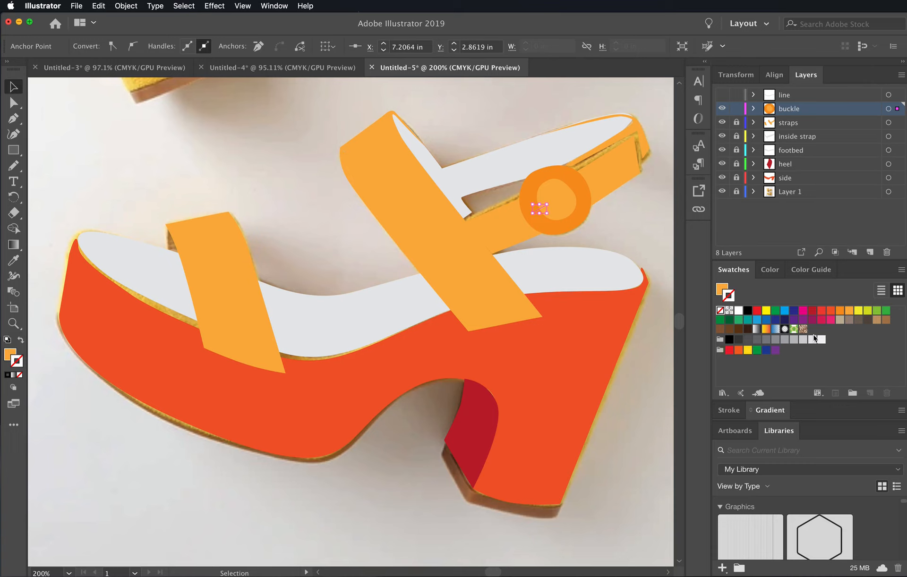
- Give the buckle pin a dark gray 4 pt stroke with round caps and deselect it
left_click(766, 339)
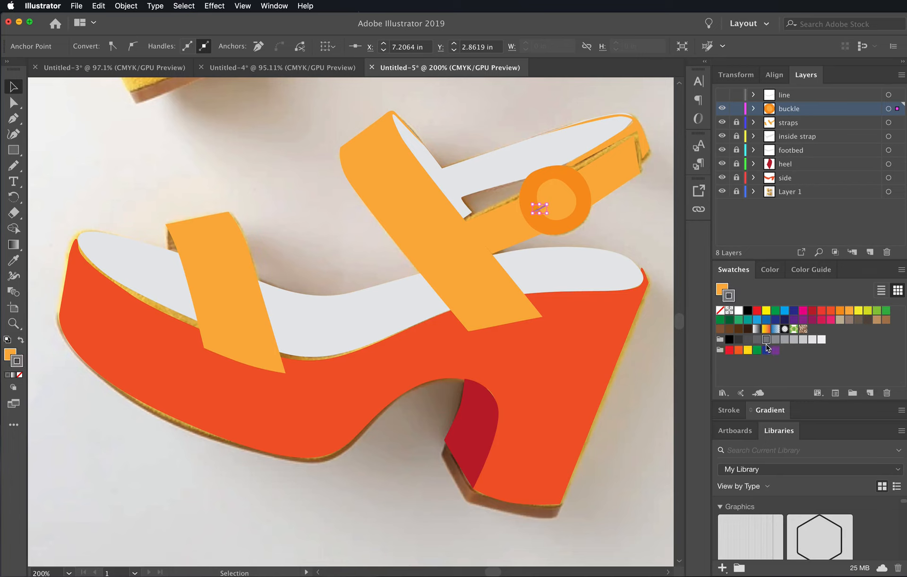
left_click(757, 340)
left_click(728, 410)
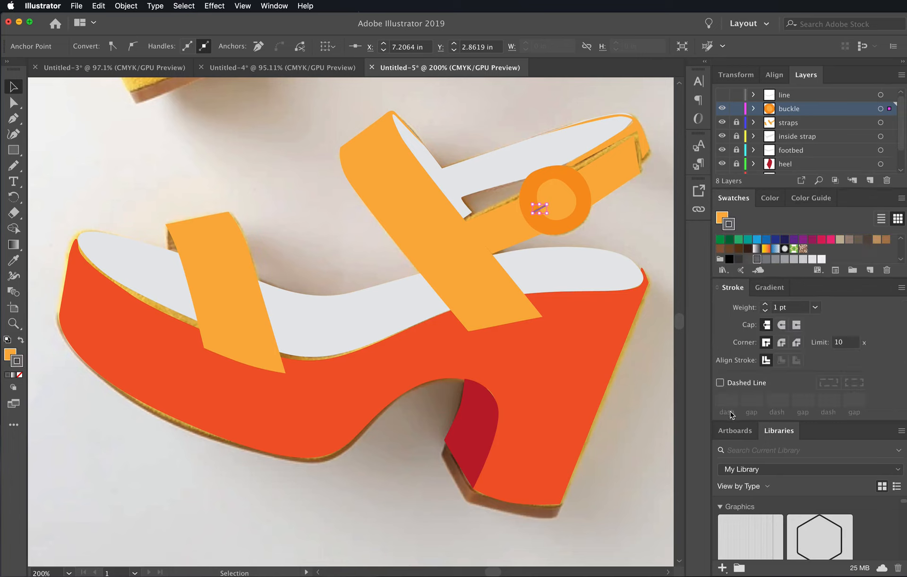
left_click(814, 307)
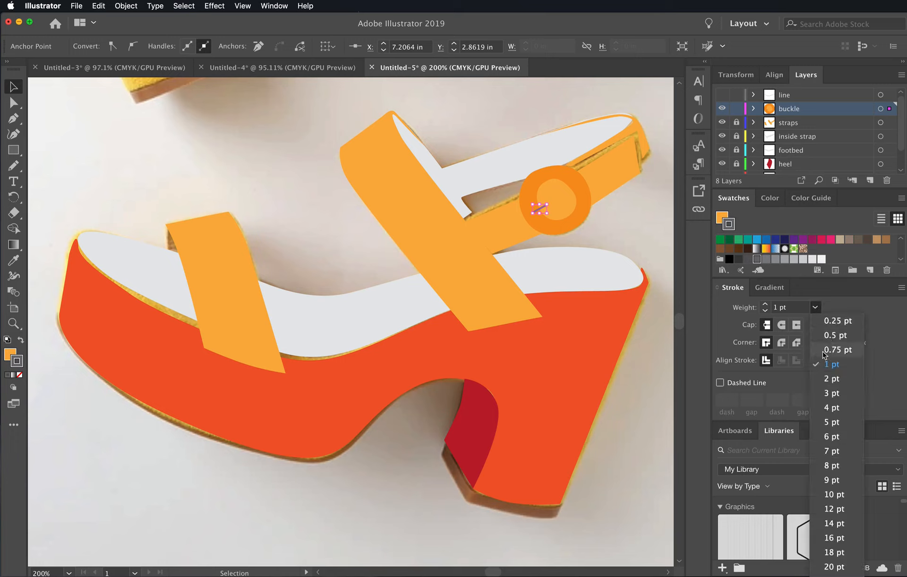
left_click(840, 408)
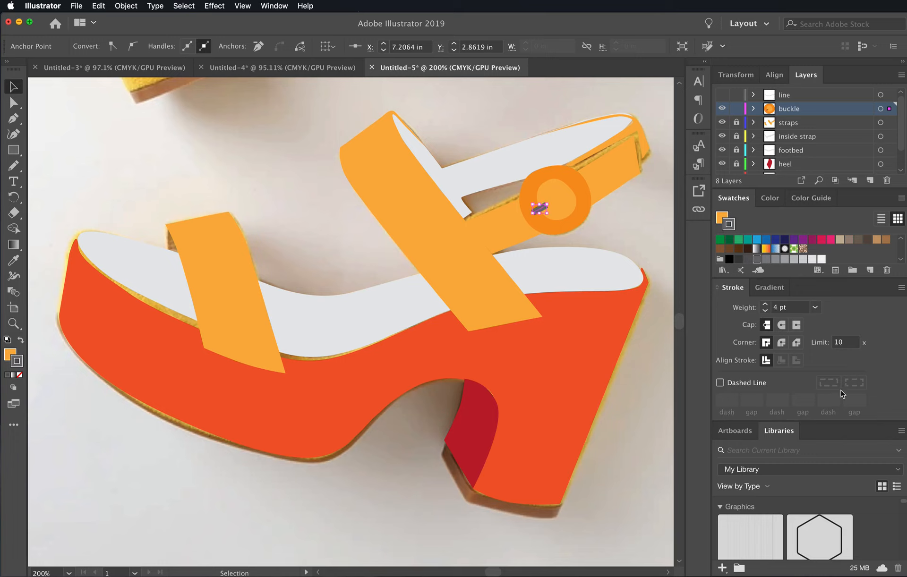
left_click(782, 326)
left_click(632, 238)
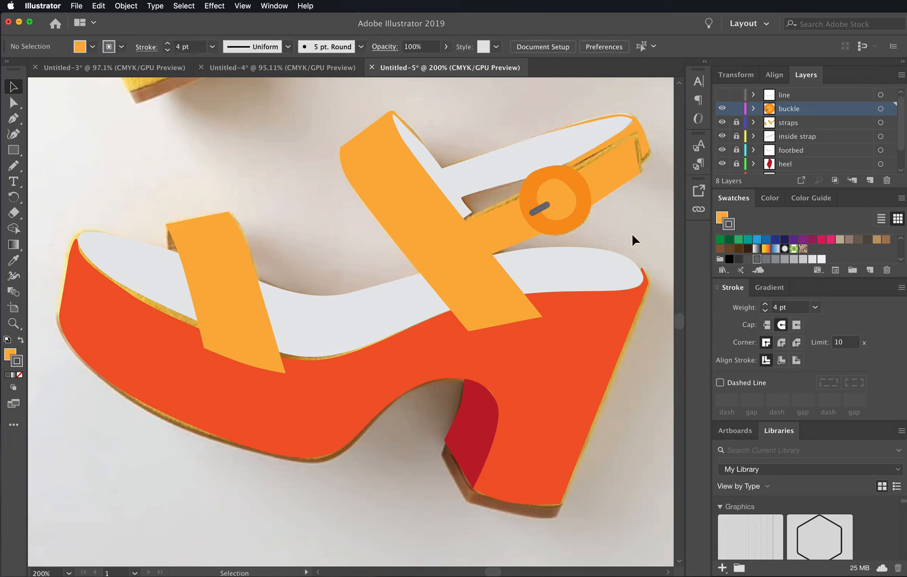
- Draw a tiny ellipse for a strap hole inside the buckle's inner circle, just up and right of the pin
left_click(19, 150)
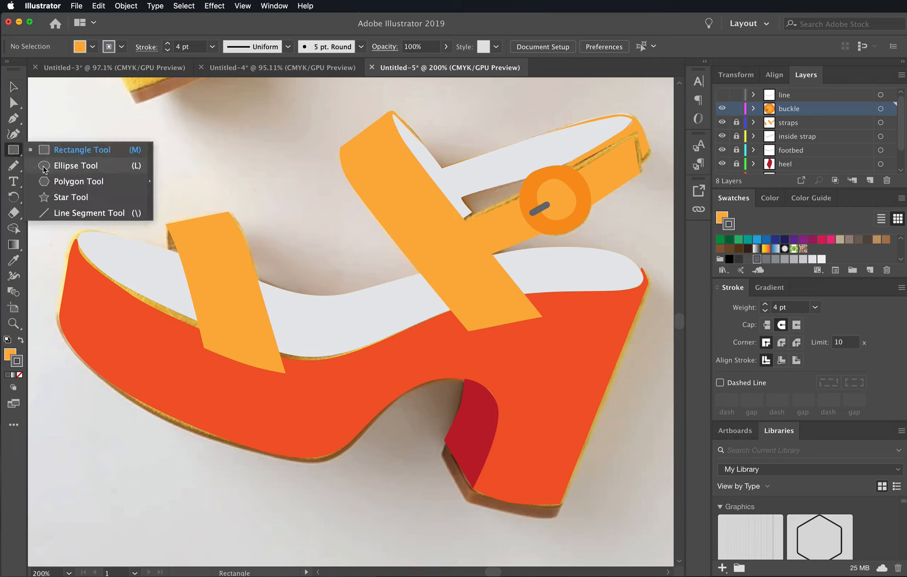
left_click(43, 169)
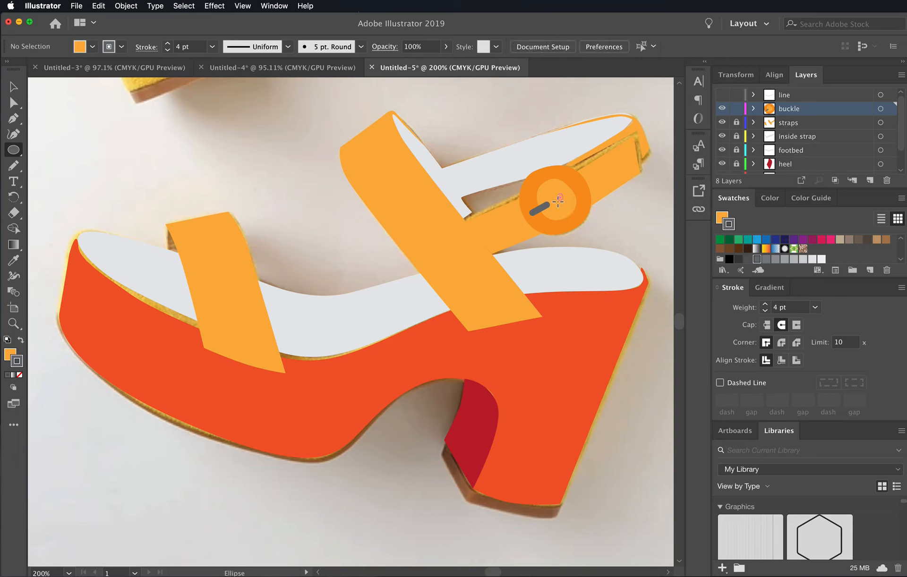
left_click_drag(558, 200, 563, 194)
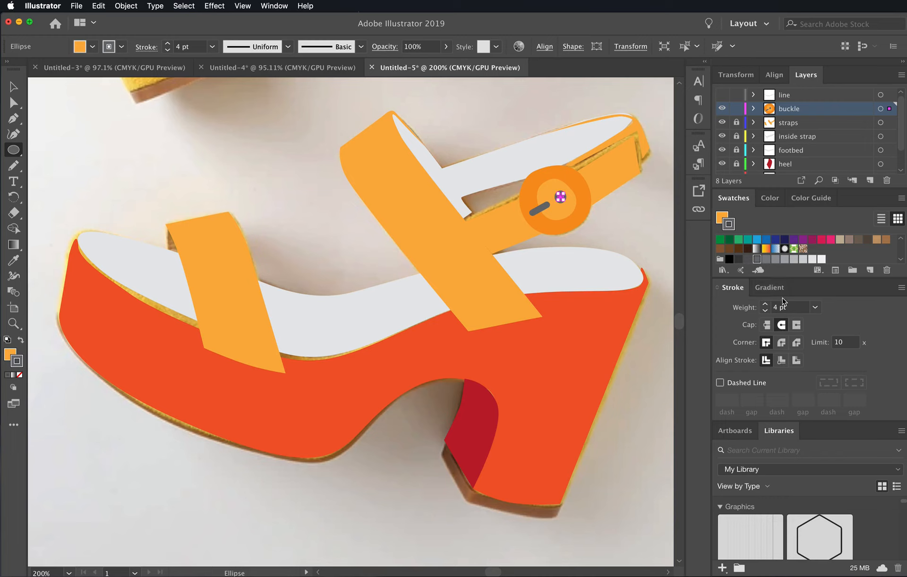
- Close the Libraries and Artboards panels to make room for the swatches and stroke settings
left_click_drag(781, 444, 878, 472)
left_click(879, 472)
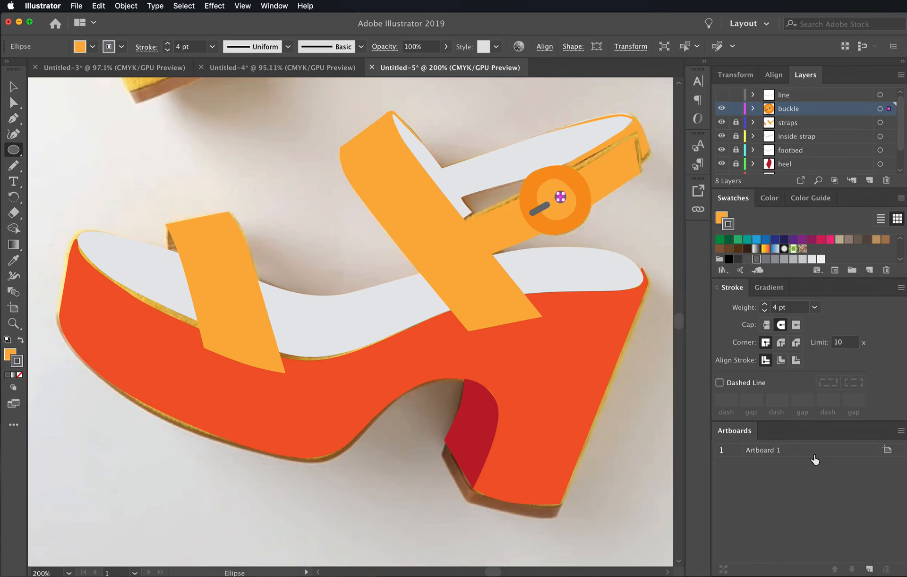
left_click_drag(755, 438, 756, 454)
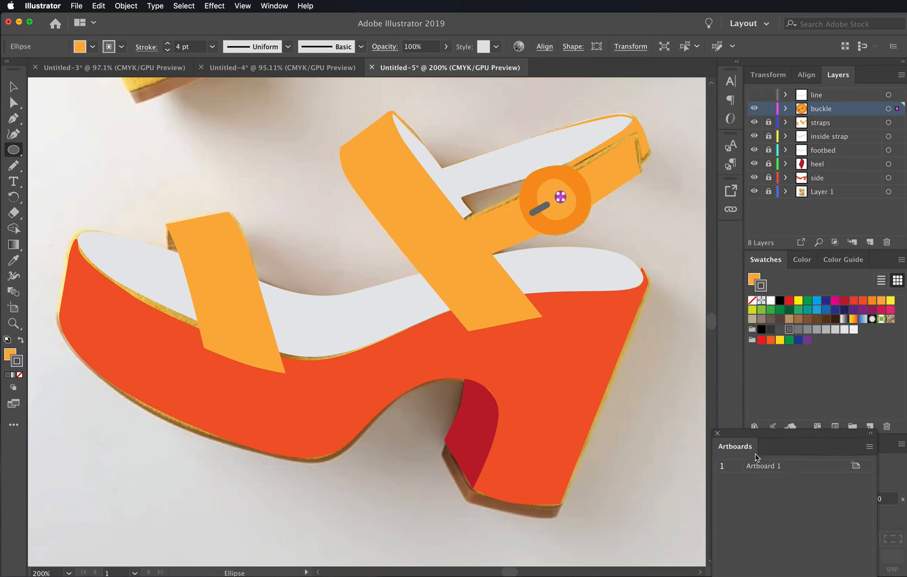
left_click(717, 433)
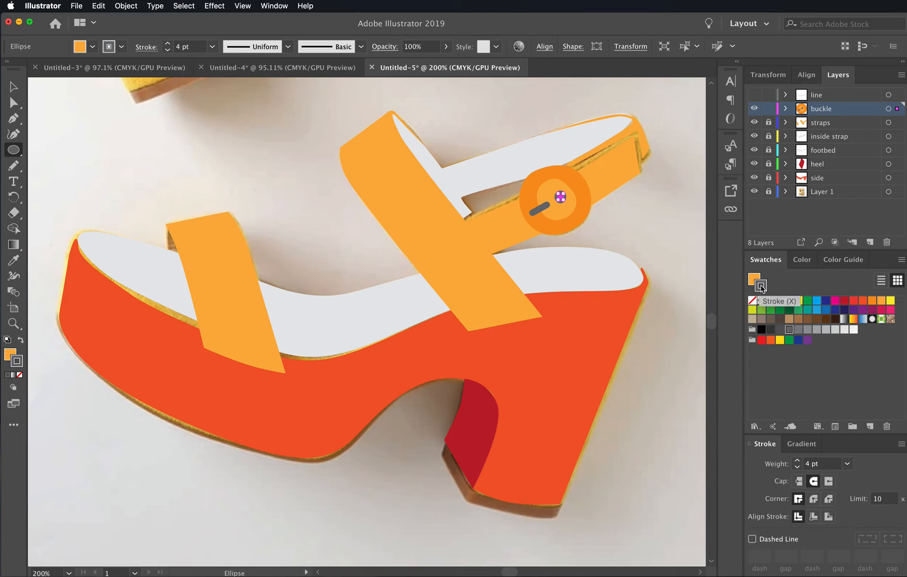
- Remove the strap hole's stroke, fill it with the pin's dark gray and deselect it
left_click(753, 302)
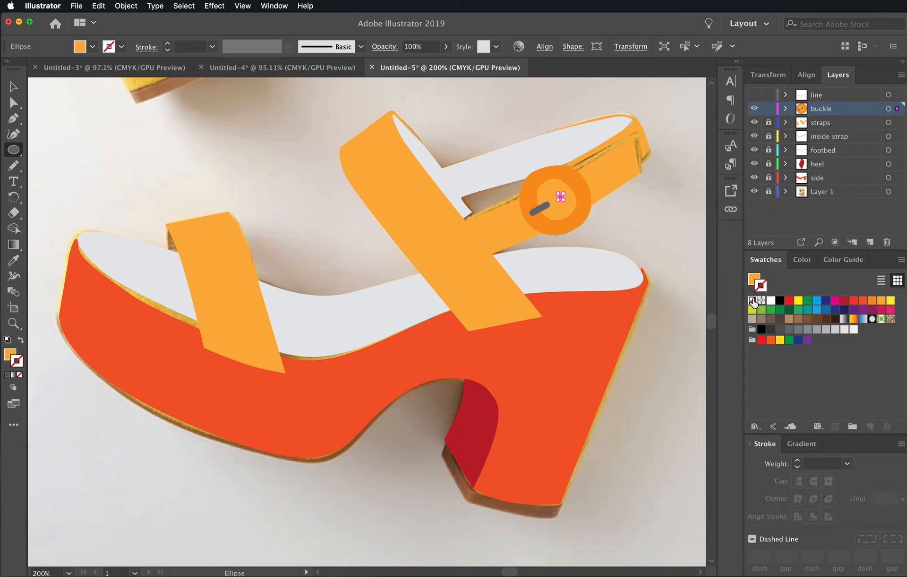
key("x")
left_click(789, 330)
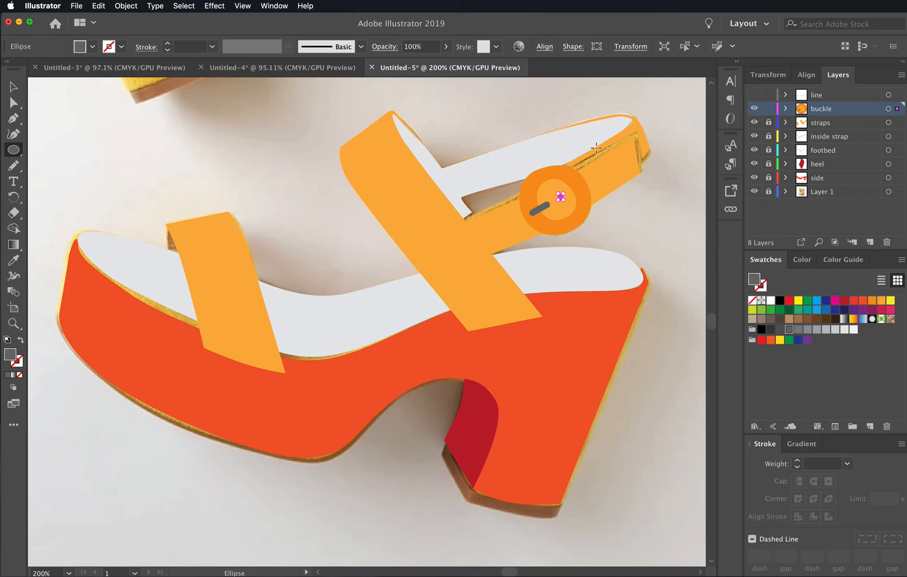
left_click(642, 236, "super")
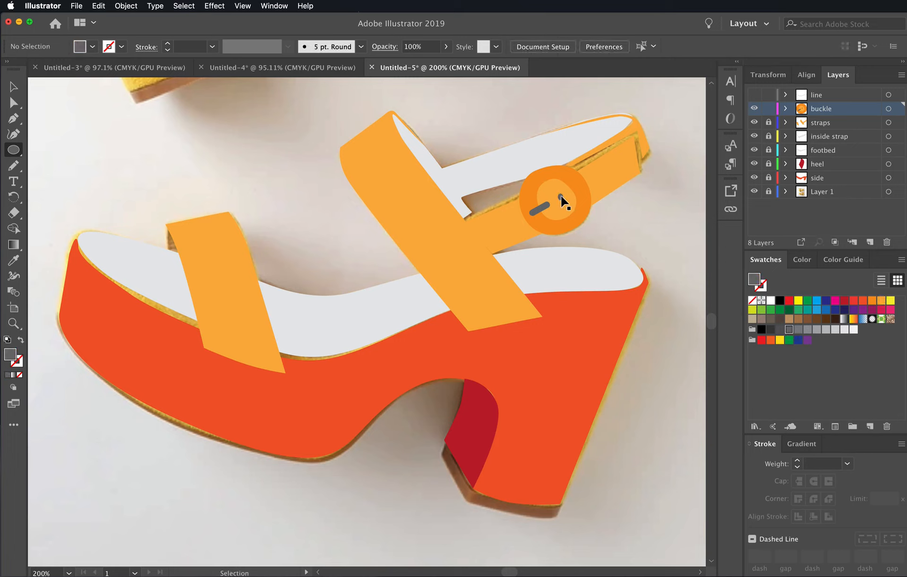
- Duplicate the gray strap hole and place the copy on the ankle strap just right of the buckle
left_click(561, 198, "super")
key("ctrl+v")
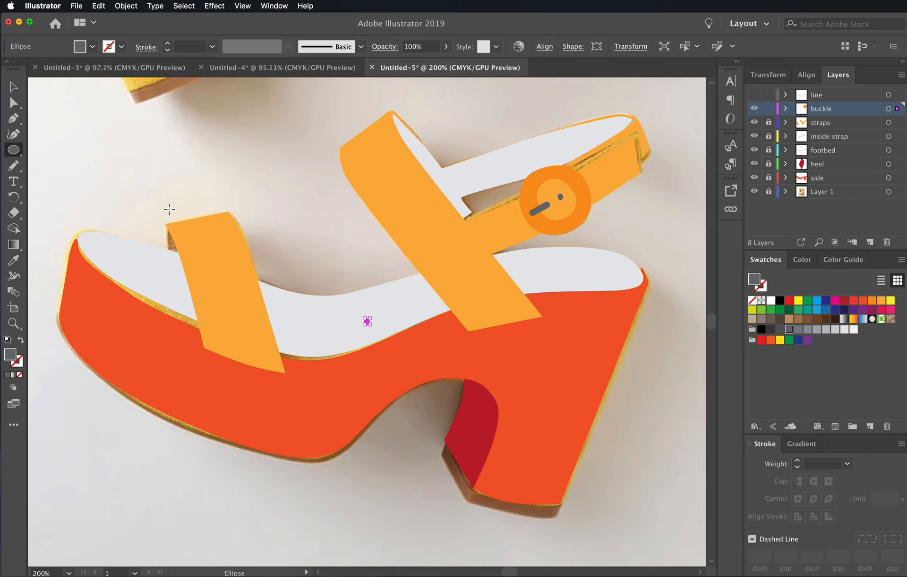
key("v")
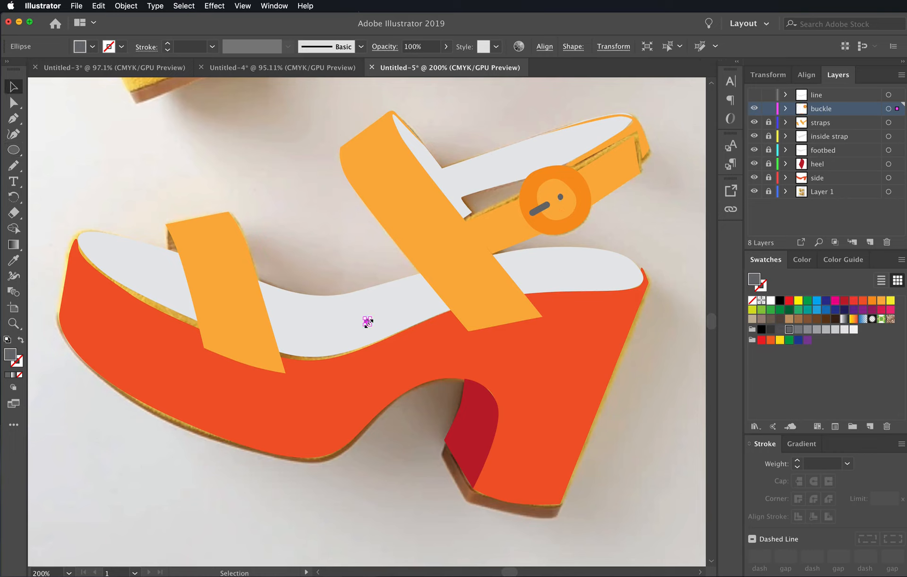
left_click(407, 325)
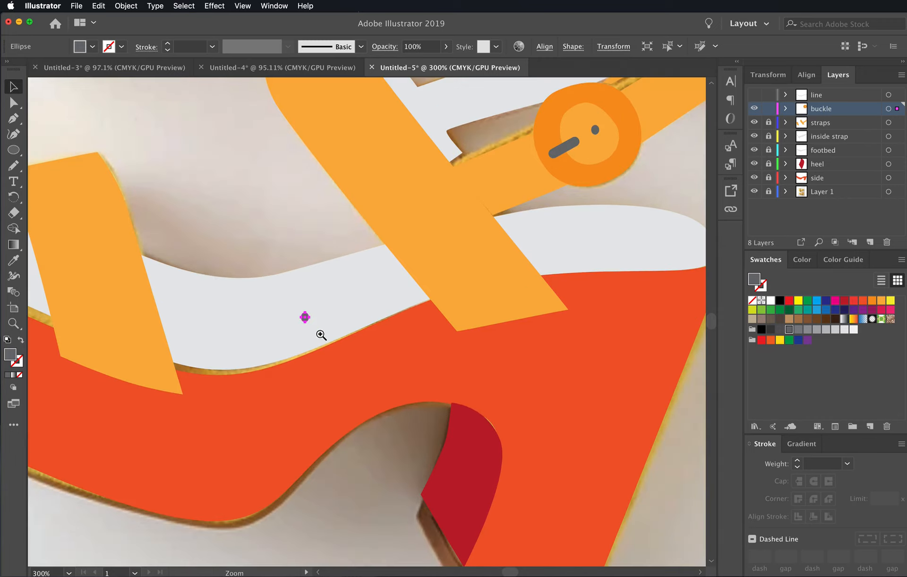
left_click(319, 322)
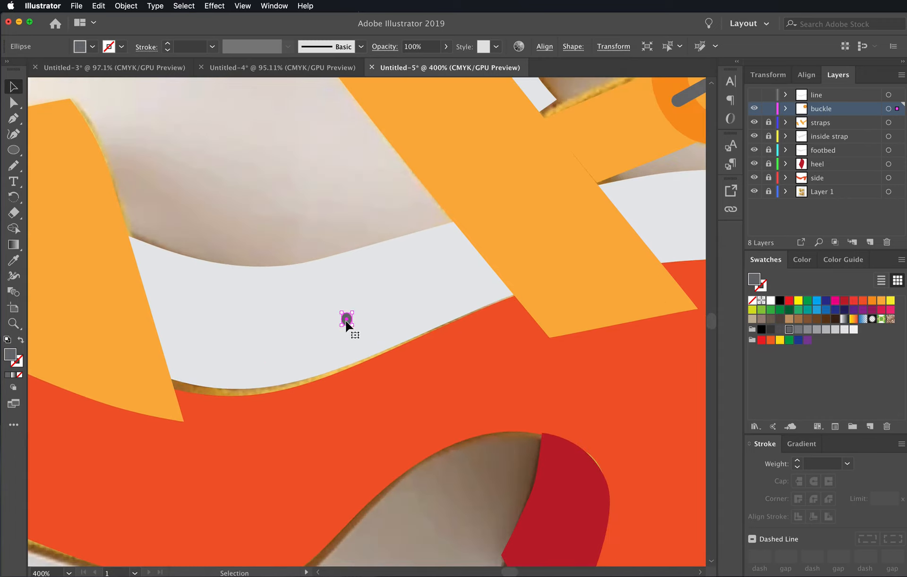
left_click_drag(345, 321, 506, 206)
key("space")
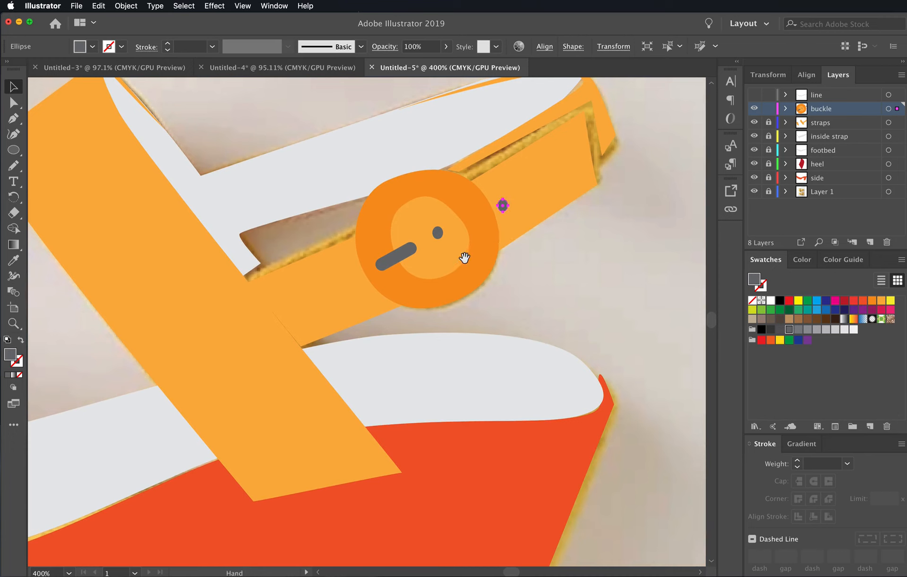
left_click(239, 6)
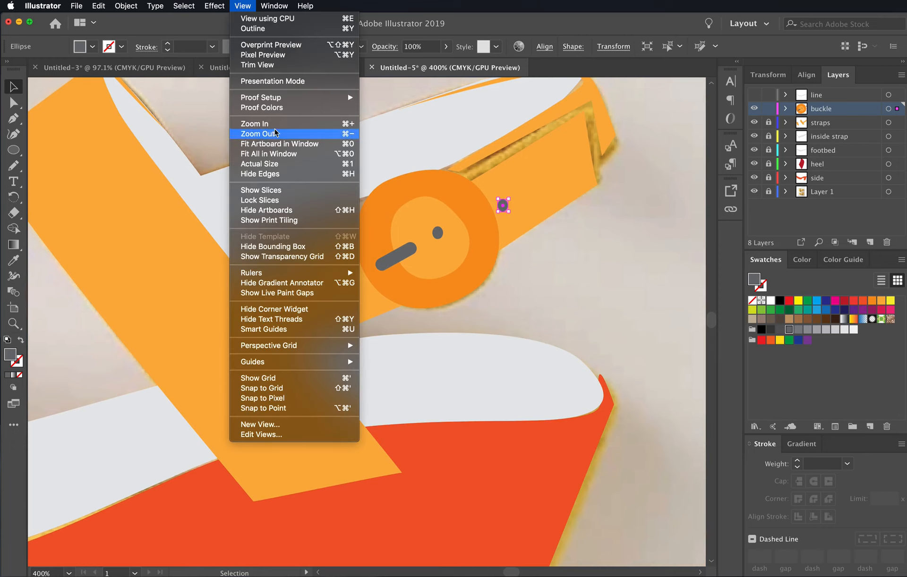
left_click(238, 5)
left_click_drag(13, 323, 99, 326)
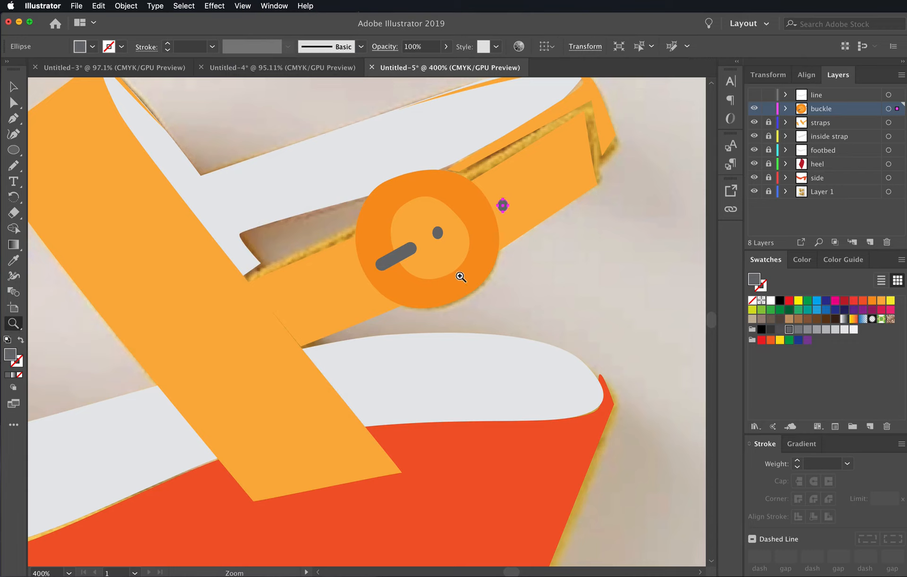
left_click(457, 279)
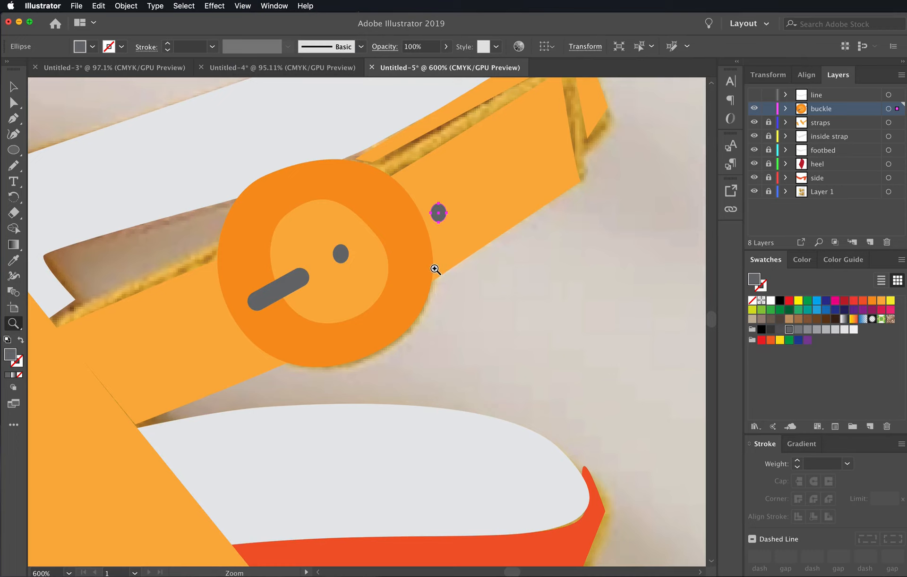
left_click(436, 279, "alt")
left_click(429, 293, "alt")
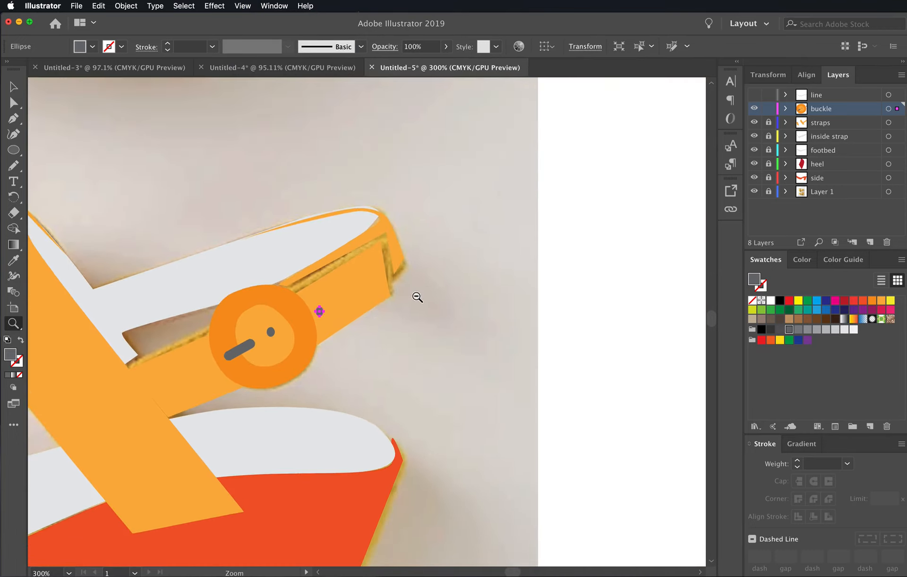
left_click(417, 298, "alt")
left_click_drag(362, 325, 595, 246)
- Deselect the strap hole, lock the buckle layer and show the line layer
left_click(9, 93)
left_click(530, 294)
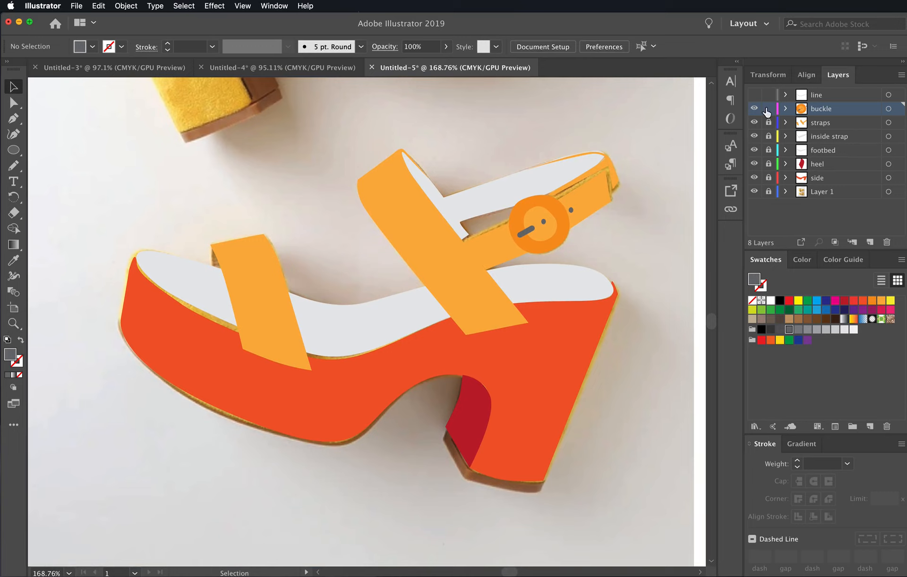
left_click(754, 95)
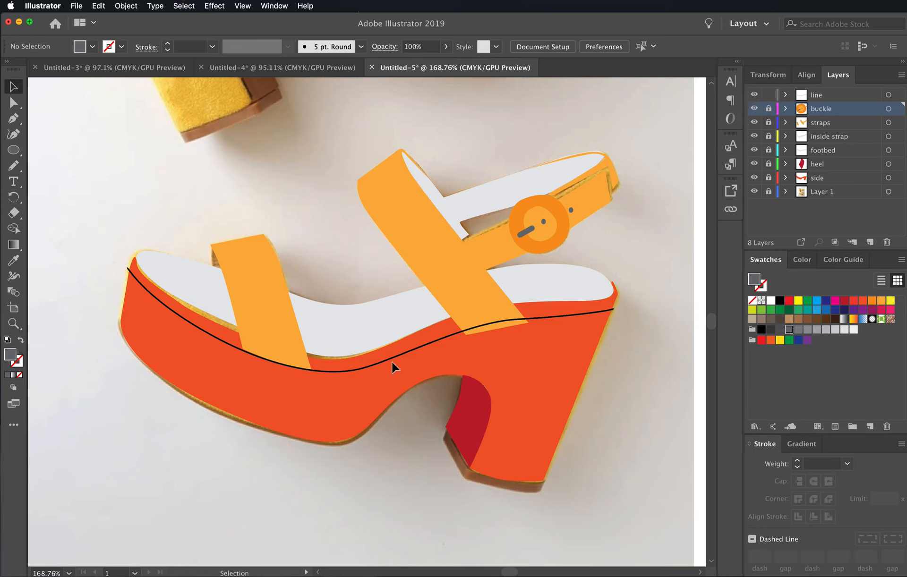
- Set the stroke of the curved line along the platform to the heel's dark red and deselect it
left_click(200, 330)
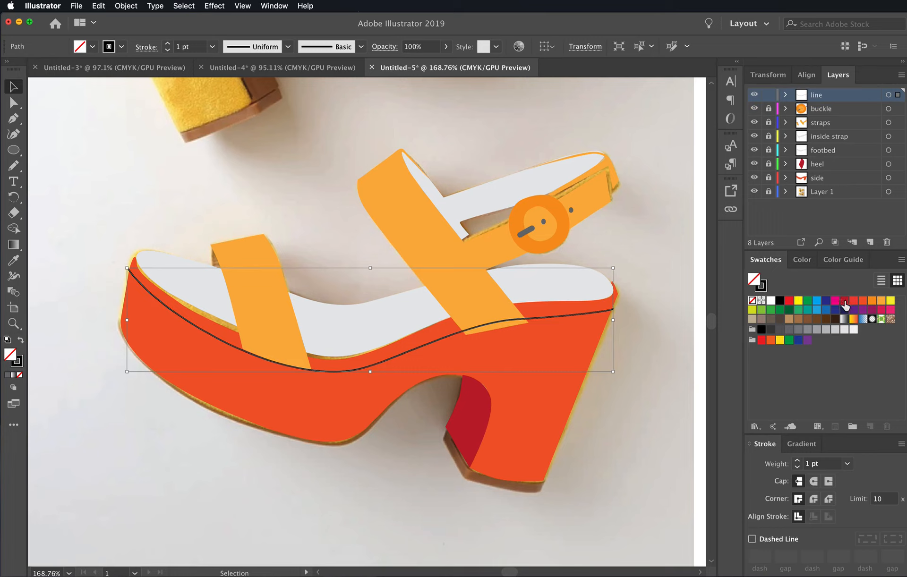
left_click(762, 288)
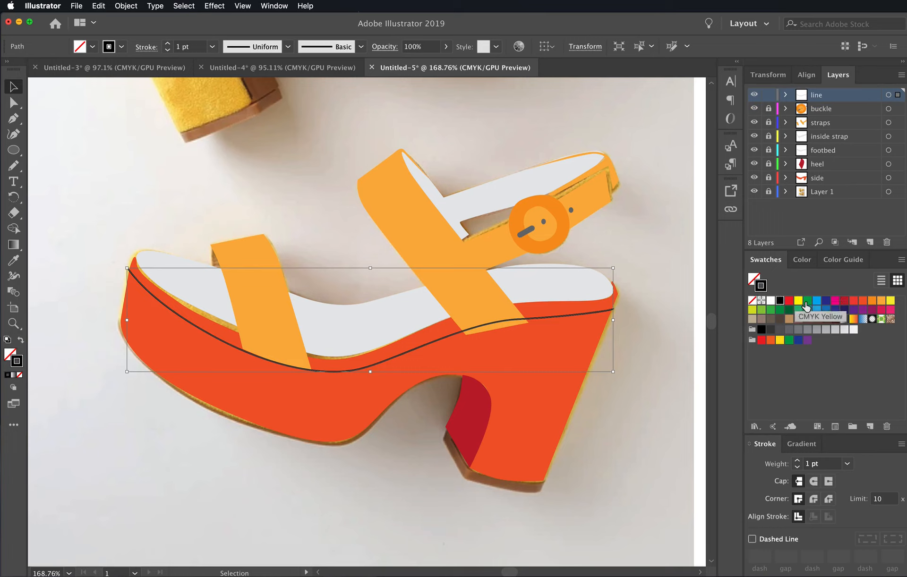
left_click(845, 301)
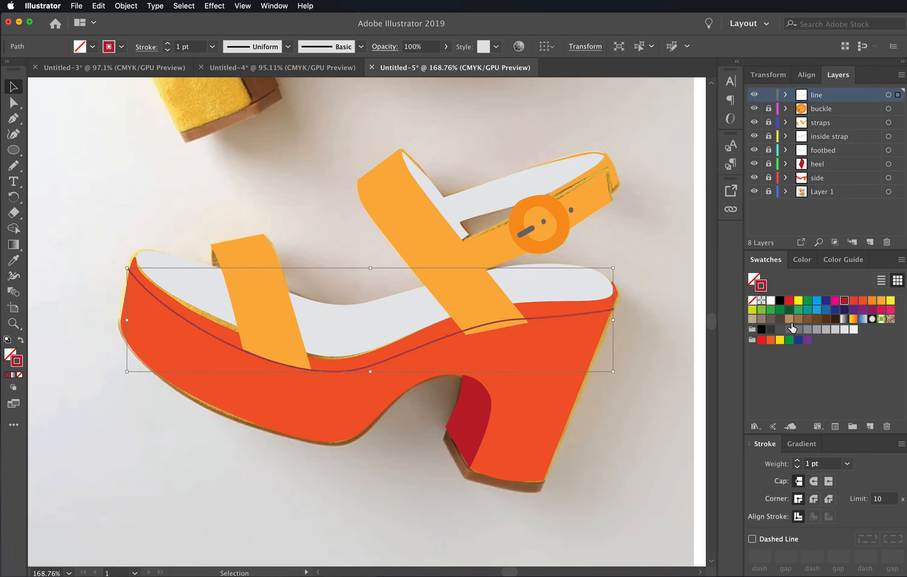
left_click(666, 401)
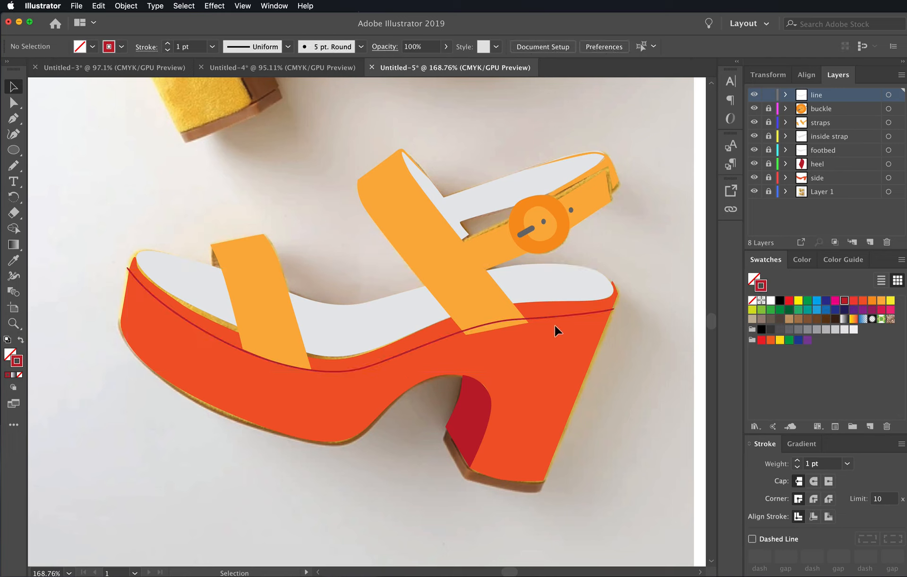
- Set the dark red platform line's stroke weight to 2 pt and deselect it
left_click(573, 320)
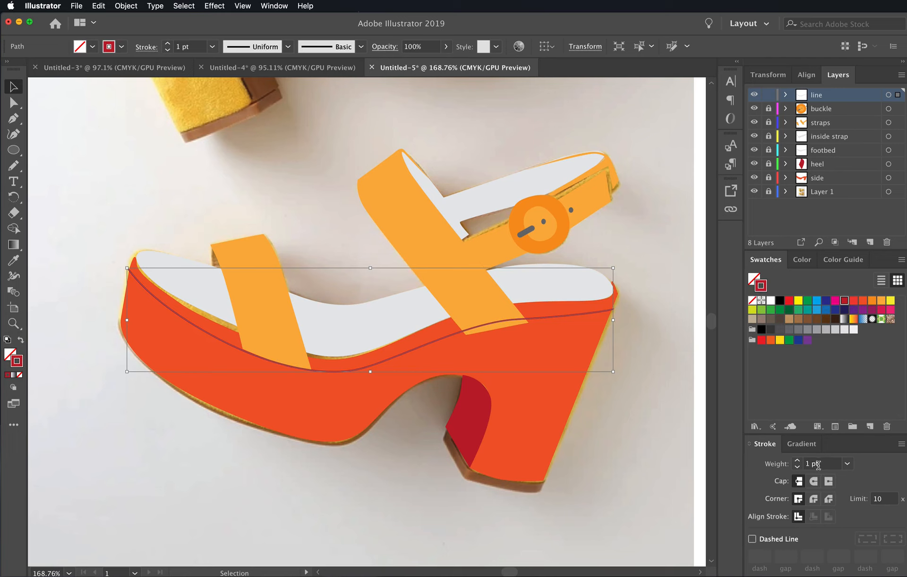
left_click(848, 464)
left_click(864, 204)
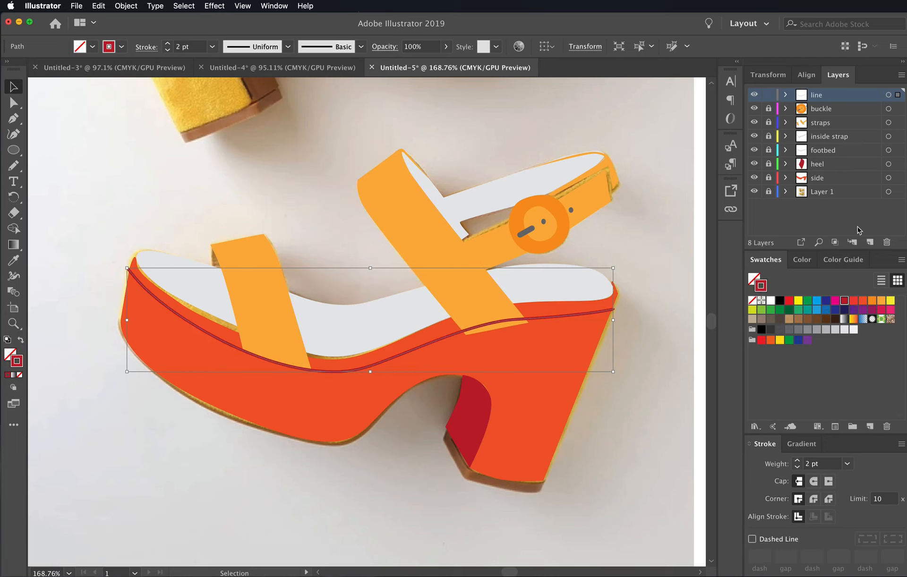
left_click(687, 358)
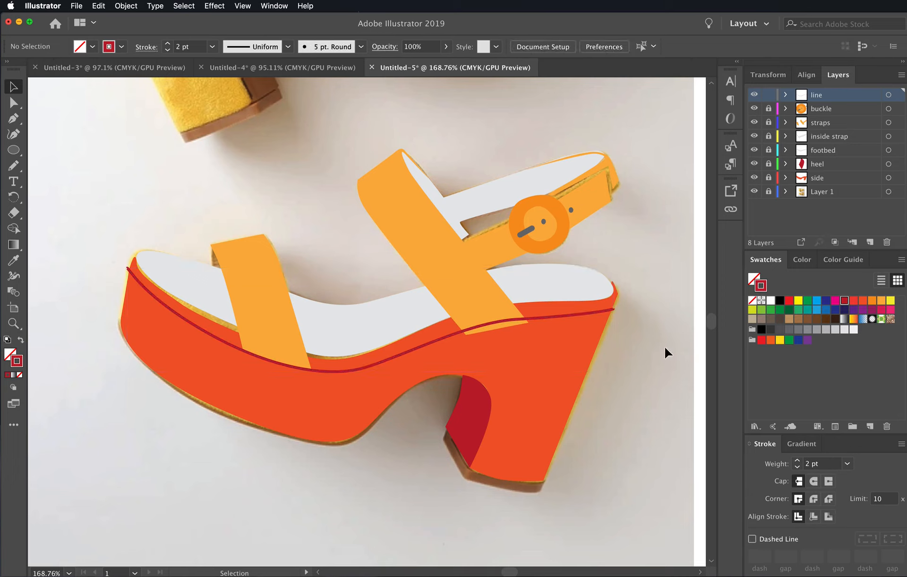
- Unlock and hide Layer 1 with the reference photo so only the traced sandal shows
left_click(754, 191)
left_click_drag(638, 330, 653, 315)
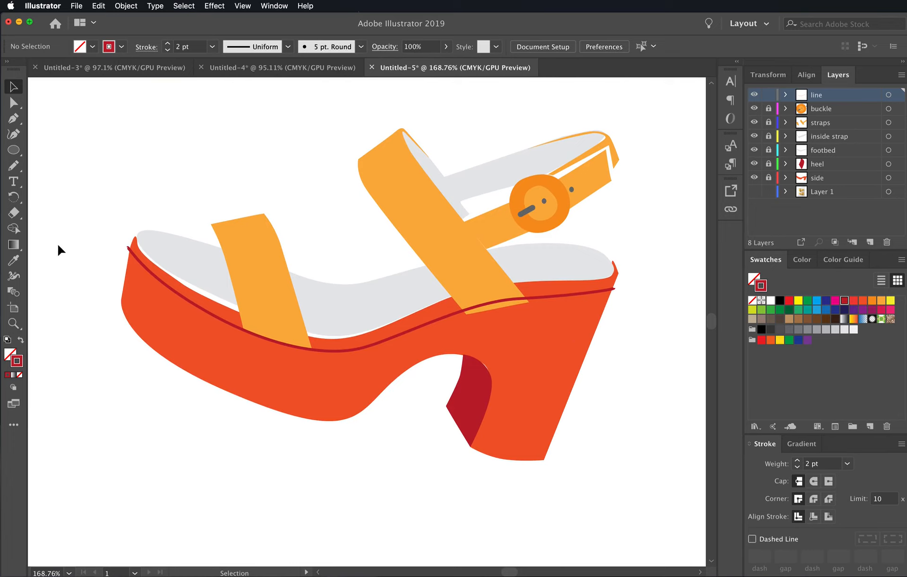
- Move both end anchor points of the dark red platform line slightly inward so they sit inside the platform's edges
key("a")
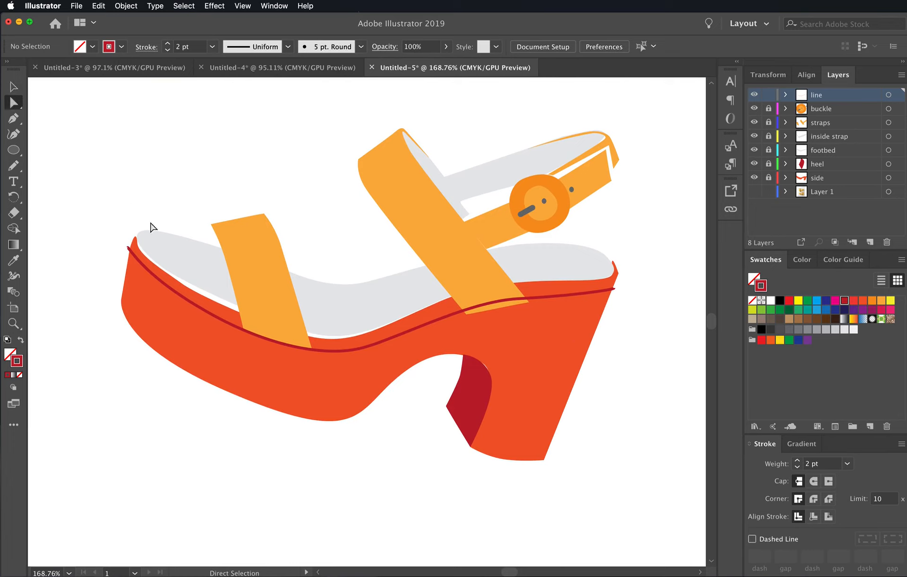
left_click(132, 258)
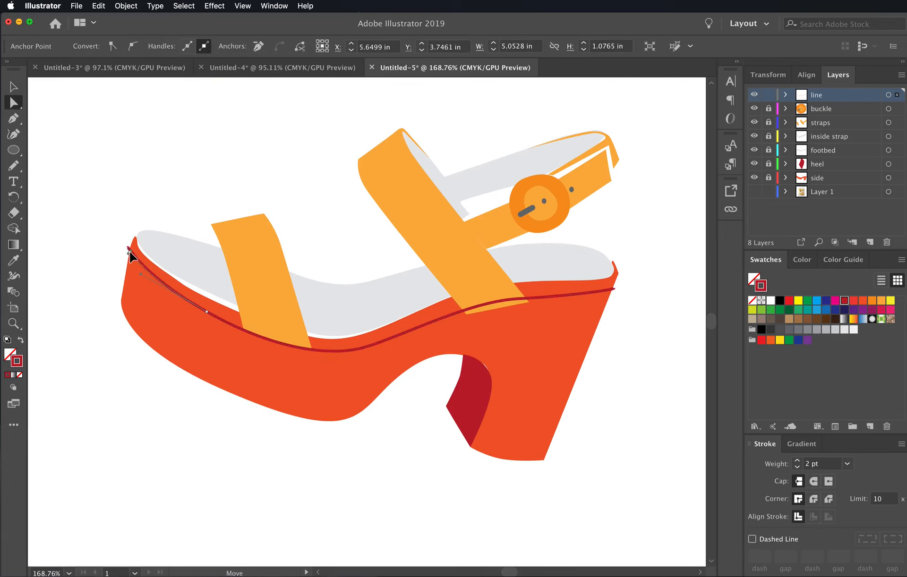
left_click(152, 221)
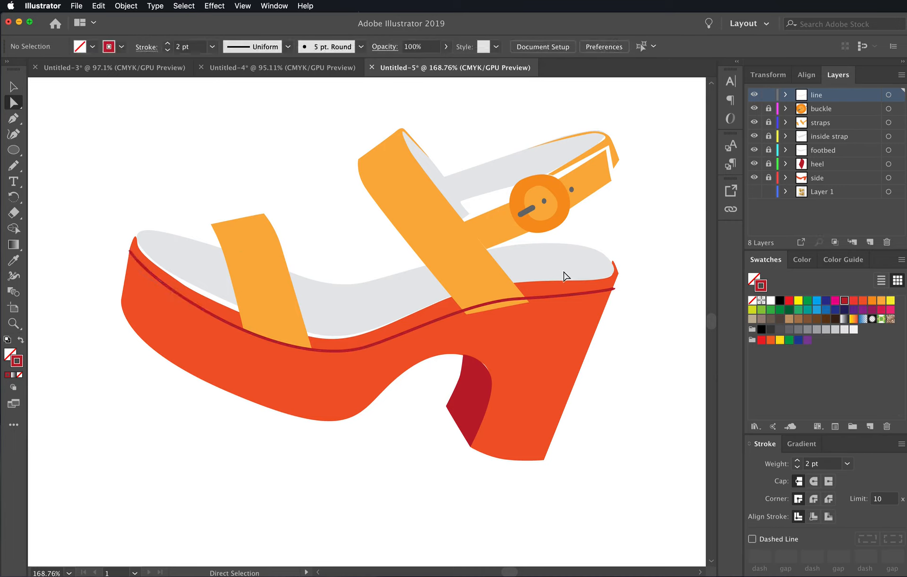
left_click(613, 291)
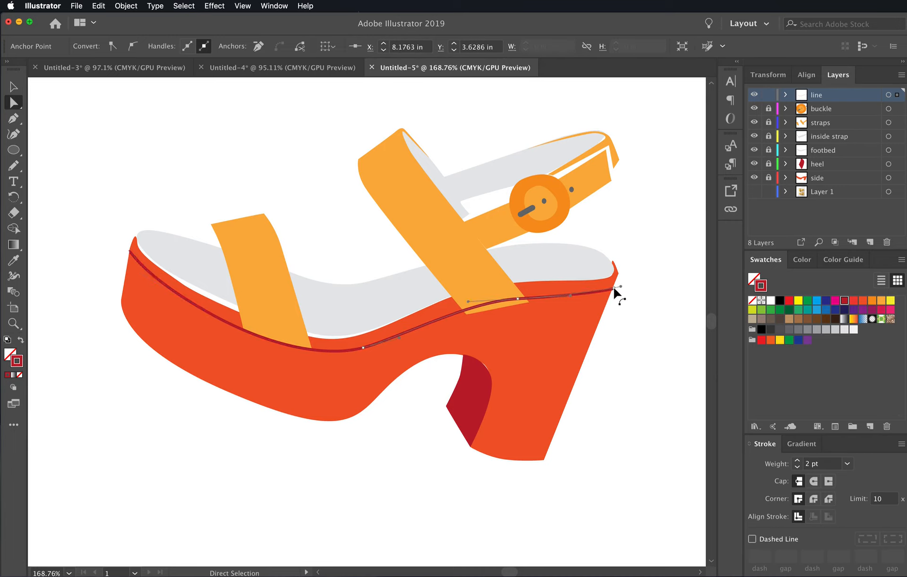
left_click_drag(615, 291, 612, 292)
left_click(628, 293)
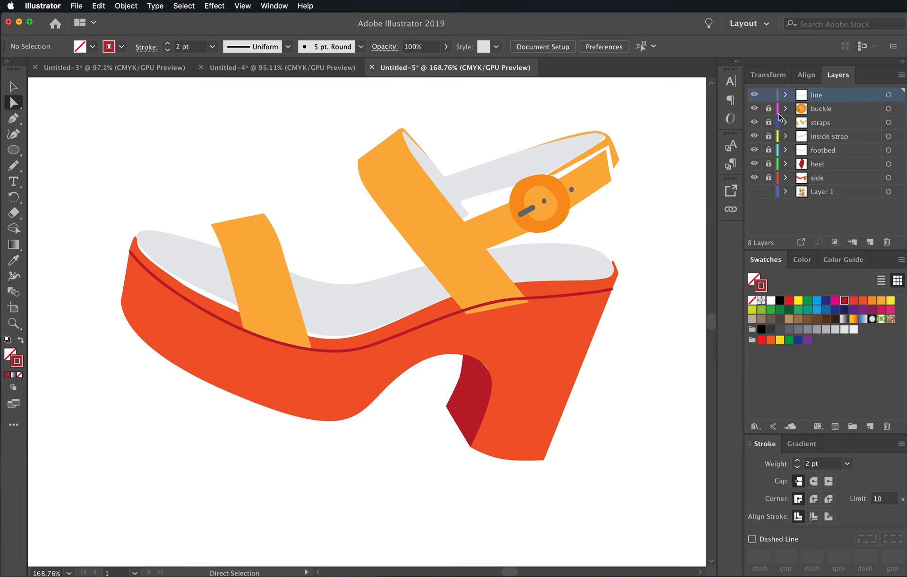
- Unlock the buckle through side layers and move the wide diagonal strap's lower corner points up to the dark red line
left_click_drag(769, 108, 768, 174)
left_click(487, 294)
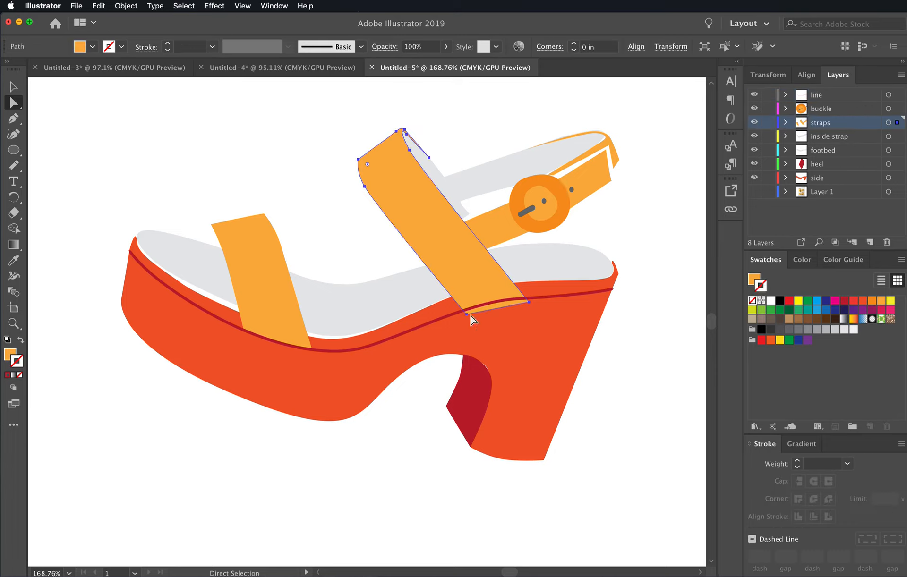
left_click(466, 313)
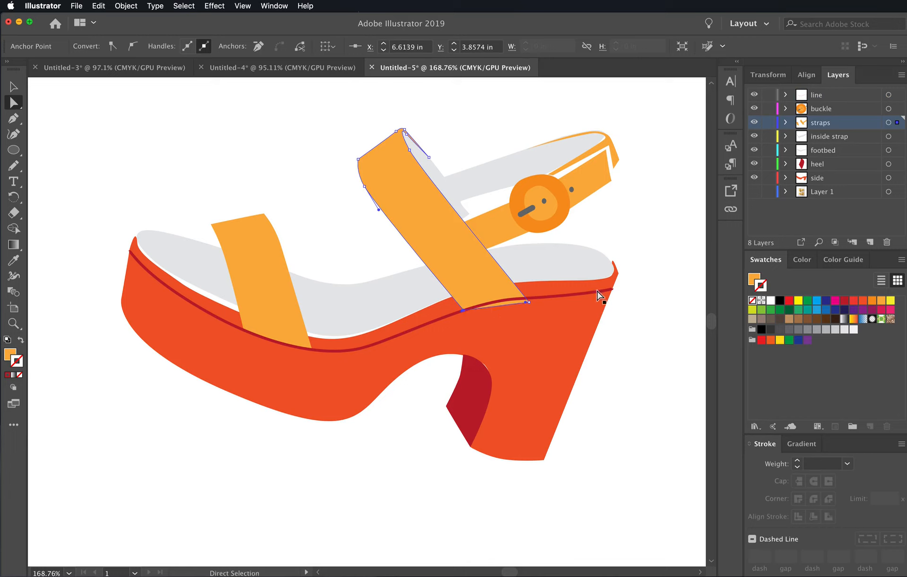
left_click_drag(529, 305, 501, 299)
left_click(644, 340)
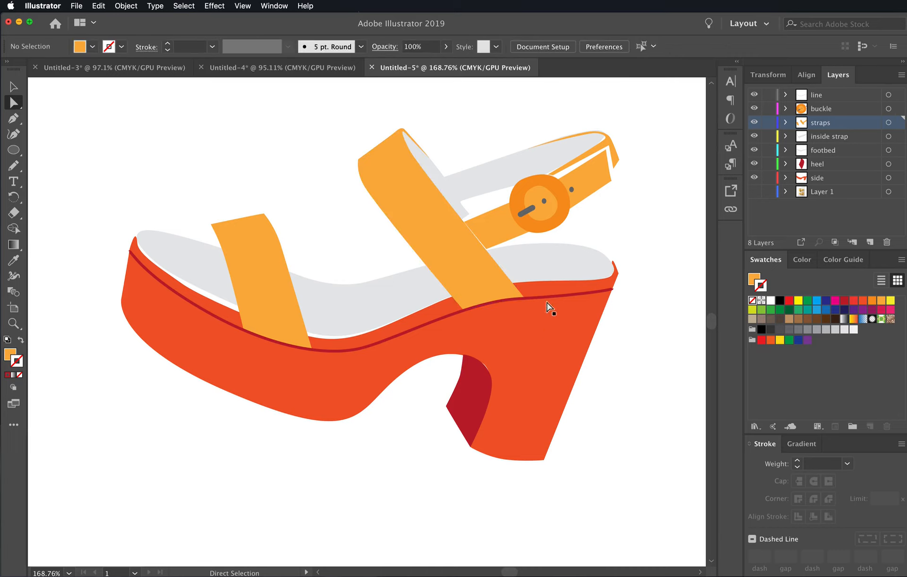
- Reshape the upper curve of the dark red inner heel by extending the direction handle of its upper anchor point upward
left_click(476, 388)
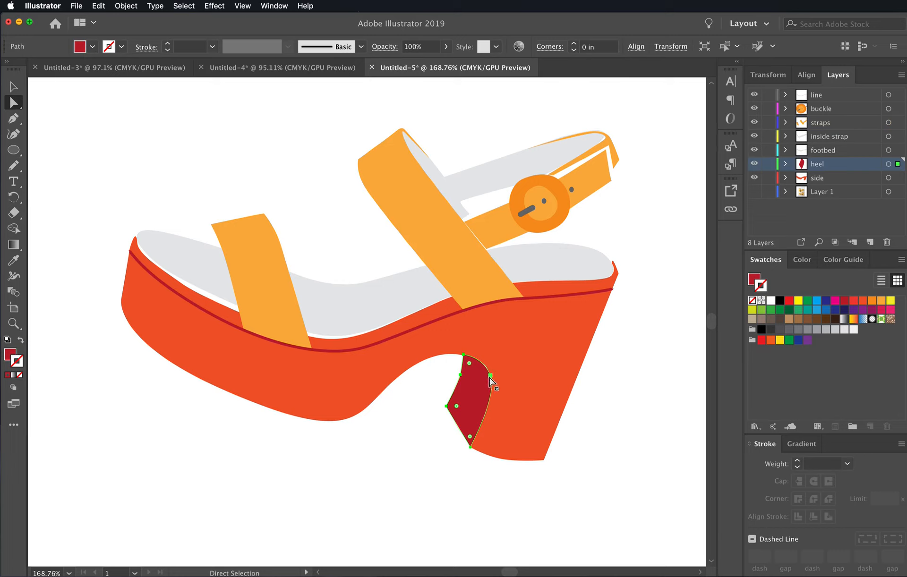
left_click(491, 376)
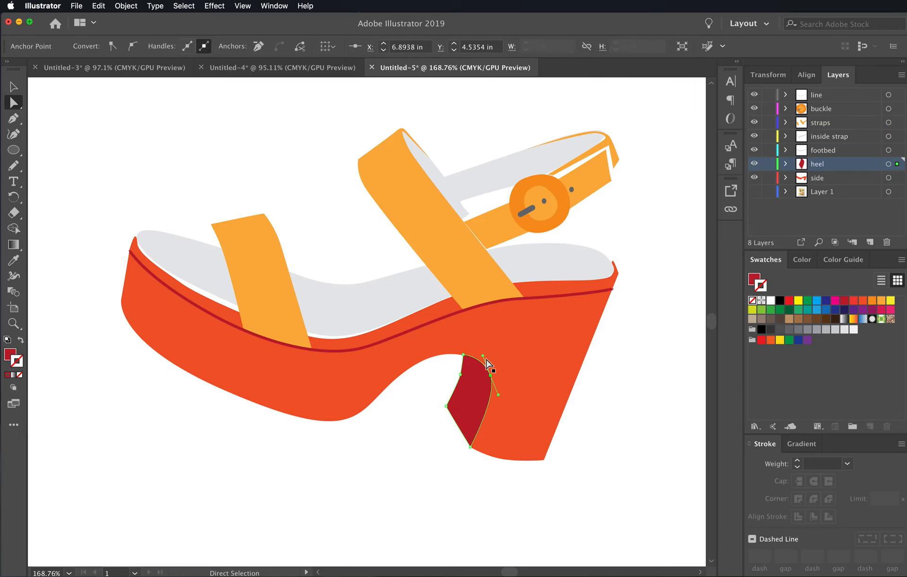
left_click_drag(484, 361, 480, 346)
left_click(662, 371)
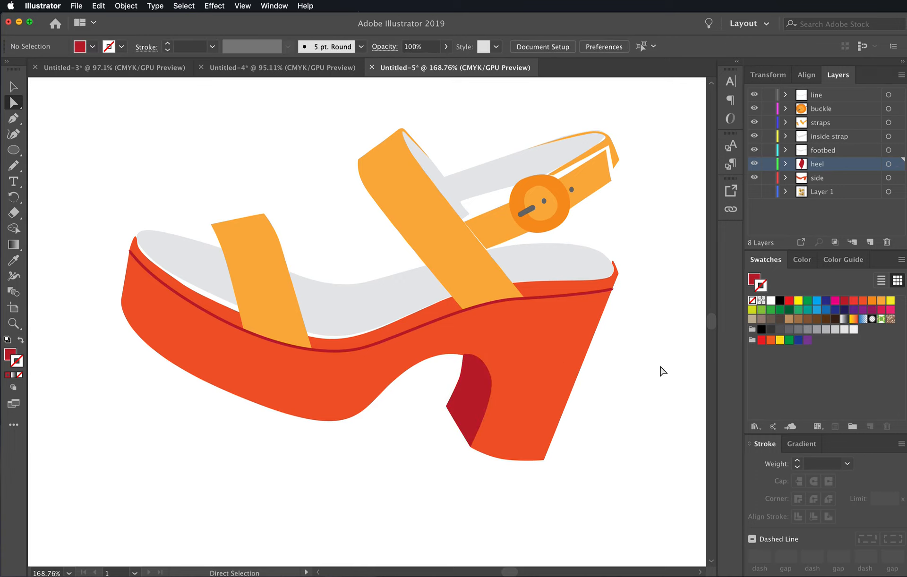
- Move the back corner anchor point of the orange-red side shape slightly inward and down above the heel, and deselect it
left_click(618, 273)
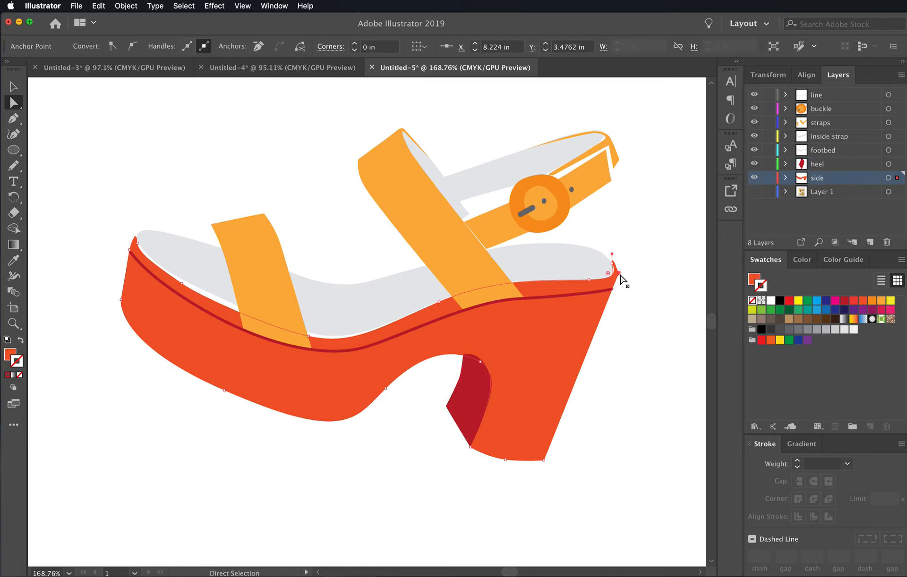
left_click_drag(617, 273, 617, 279)
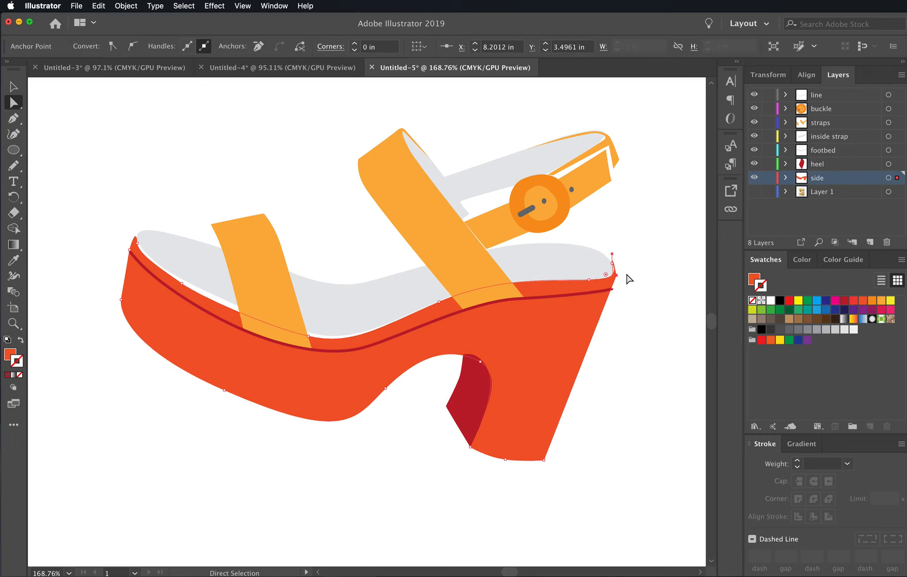
left_click(629, 279)
left_click(615, 269)
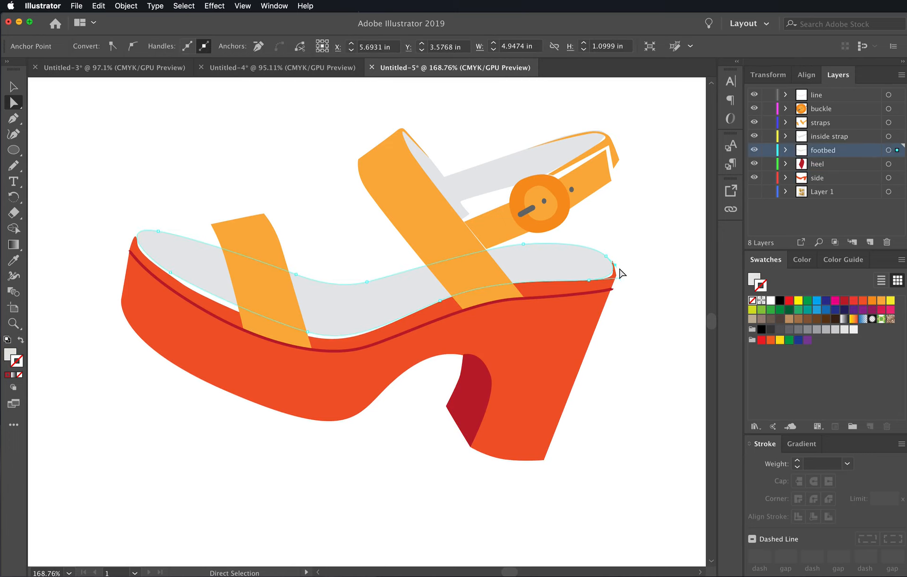
left_click(624, 280)
- Raise the footbed's lower anchor point near the heel slightly and deselect the shape
left_click(601, 273)
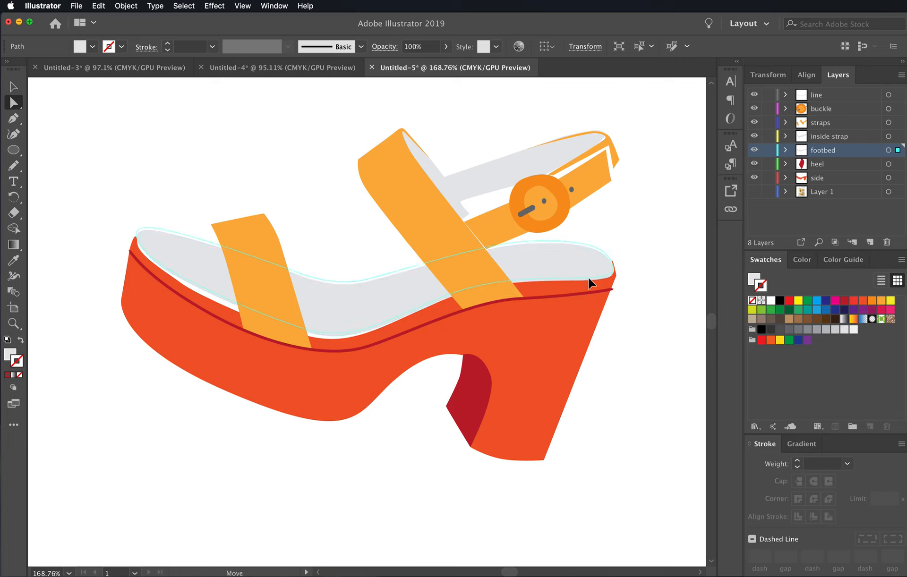
key("v")
key("a")
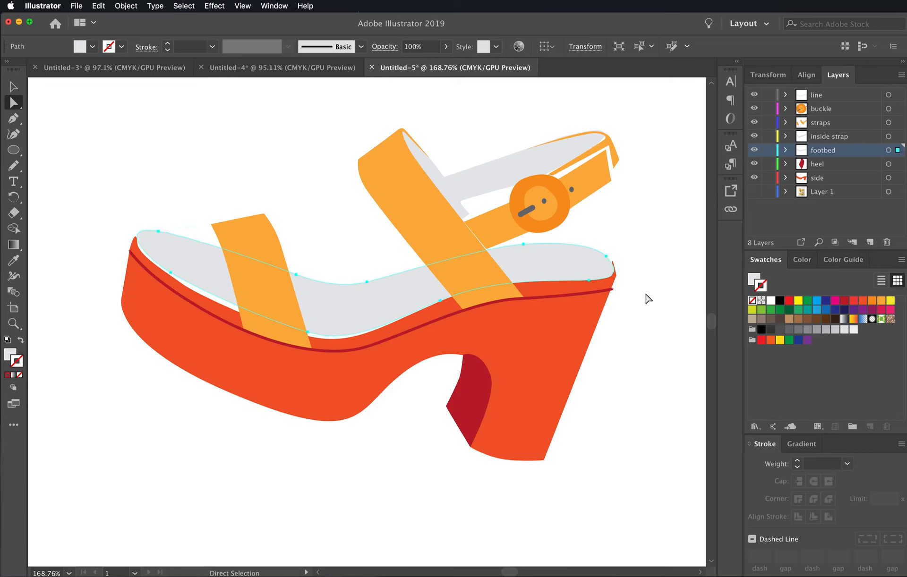
left_click(647, 297)
left_click(591, 280)
left_click_drag(590, 281, 590, 278)
left_click(651, 290)
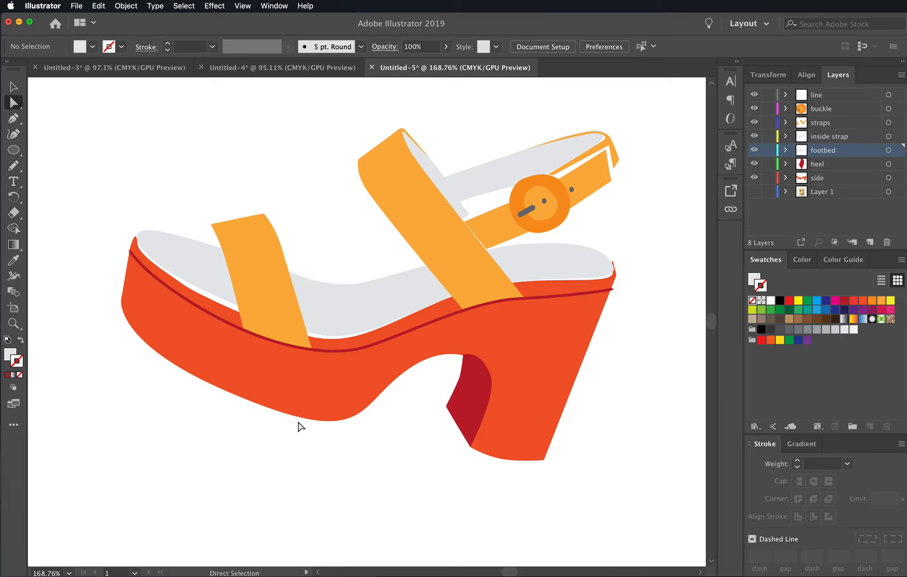
- Show Layer 1 to compare the reference photo with the traced sandal, and hide it again
left_click(755, 191)
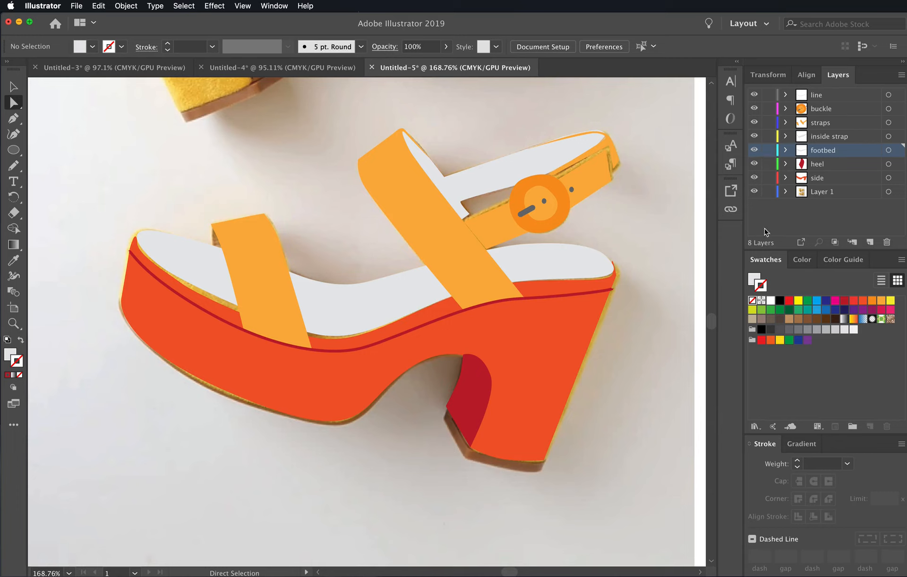
left_click(754, 191)
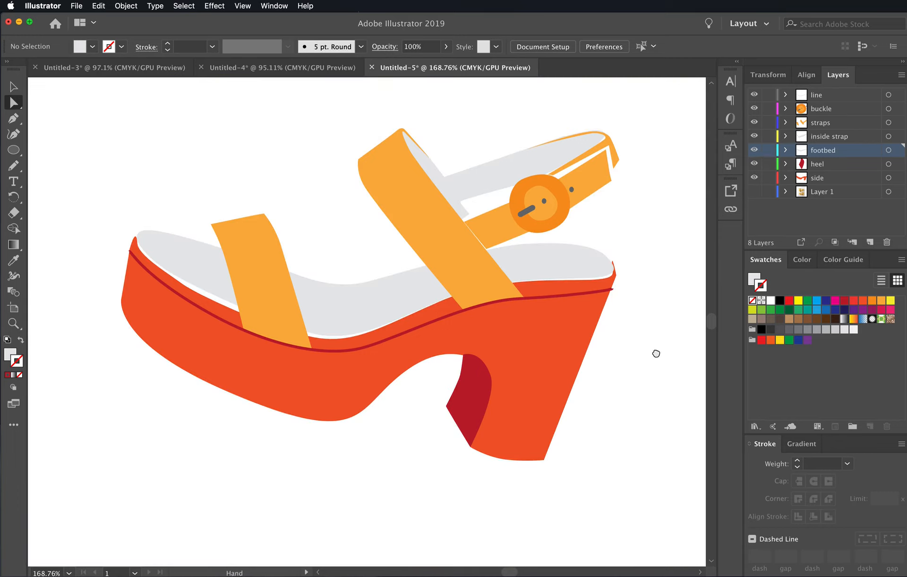
left_click_drag(653, 354, 665, 330)
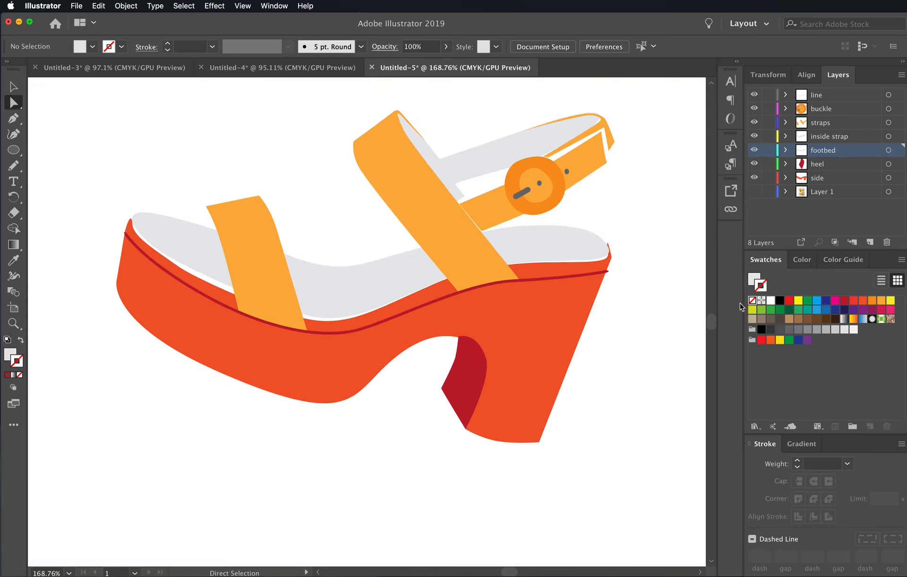
- Set the fill of the sandal's side shape to the brown color 7f3e2d in the Color Picker
left_click(755, 279)
left_click(550, 336)
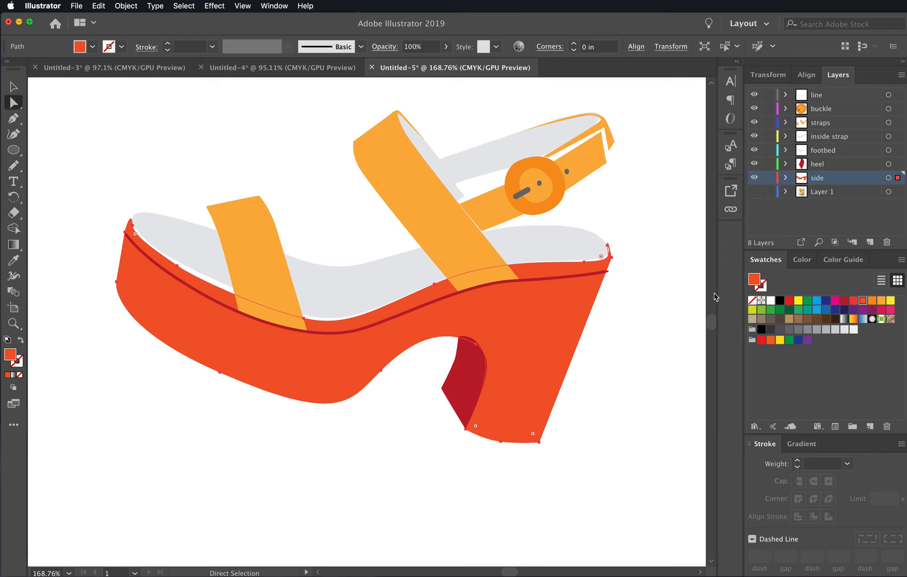
double_click(11, 357)
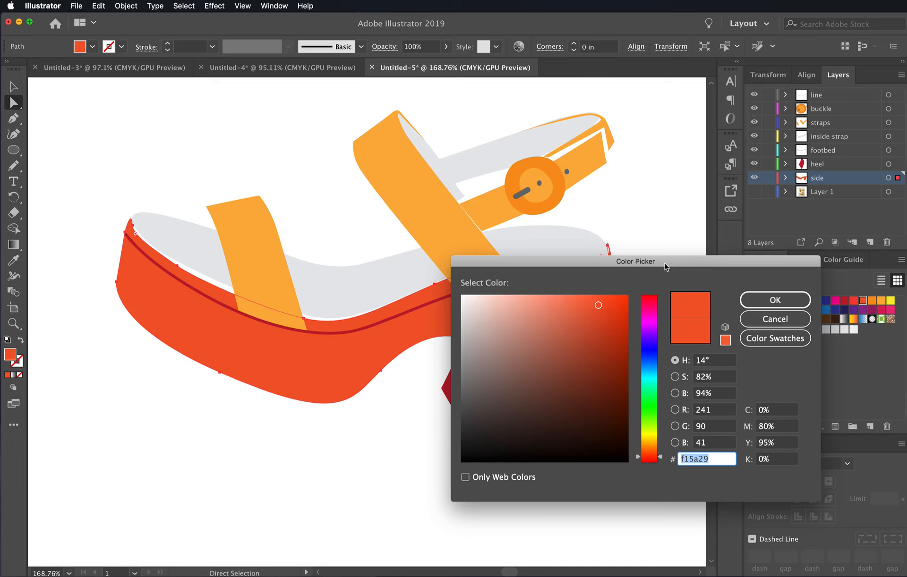
left_click_drag(665, 263, 641, 289)
left_click(585, 346)
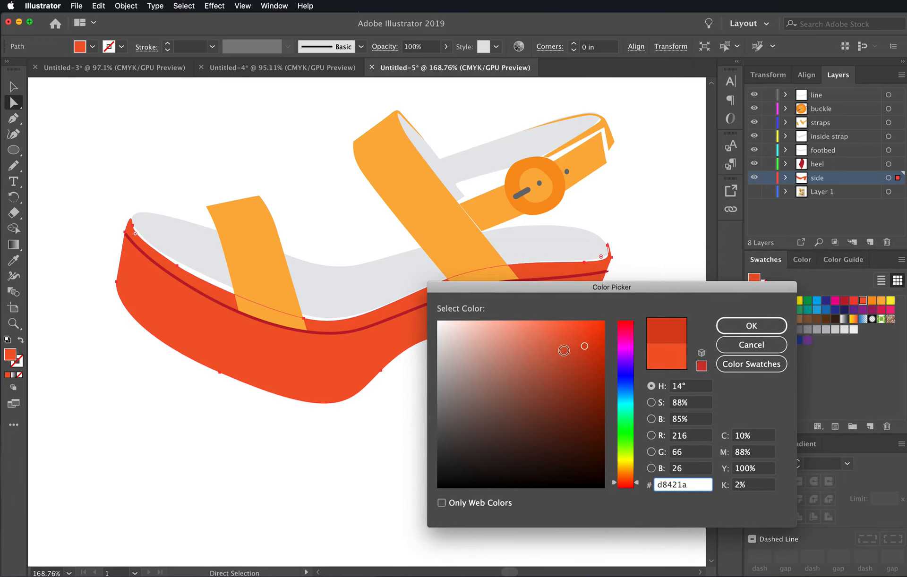
left_click(569, 358)
left_click(573, 391)
mouse_move(572, 391)
left_mouse_down()
mouse_move(587, 366)
mouse_move(626, 433)
mouse_move(629, 341)
mouse_move(628, 423)
mouse_move(628, 385)
left_mouse_up()
left_click(628, 384)
left_click(667, 362)
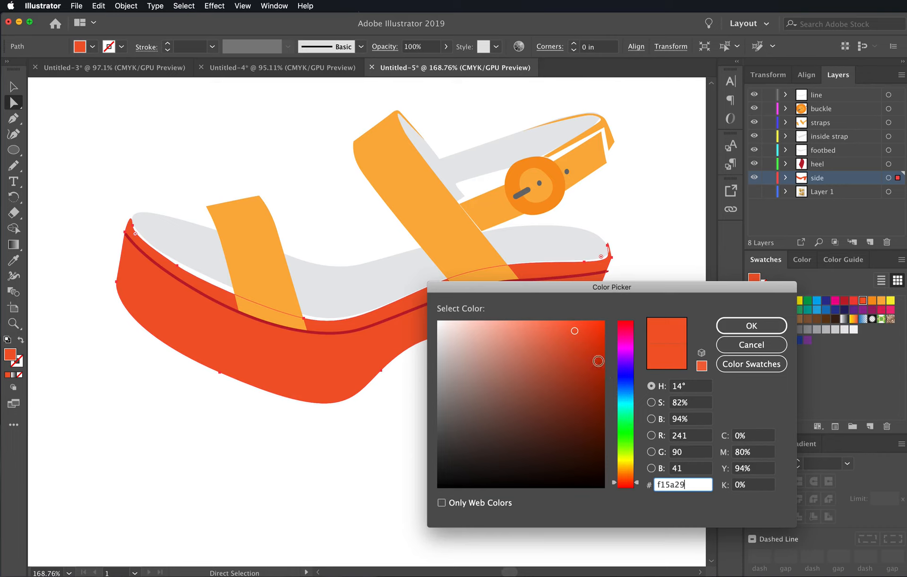
left_click_drag(593, 361, 590, 359)
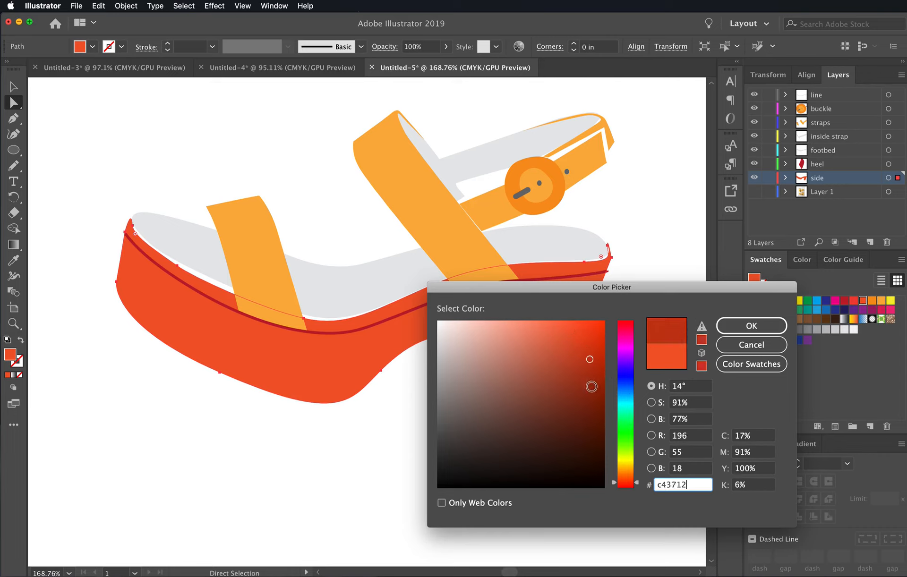
left_click(593, 383)
left_click(555, 388)
left_click_drag(555, 389, 546, 404)
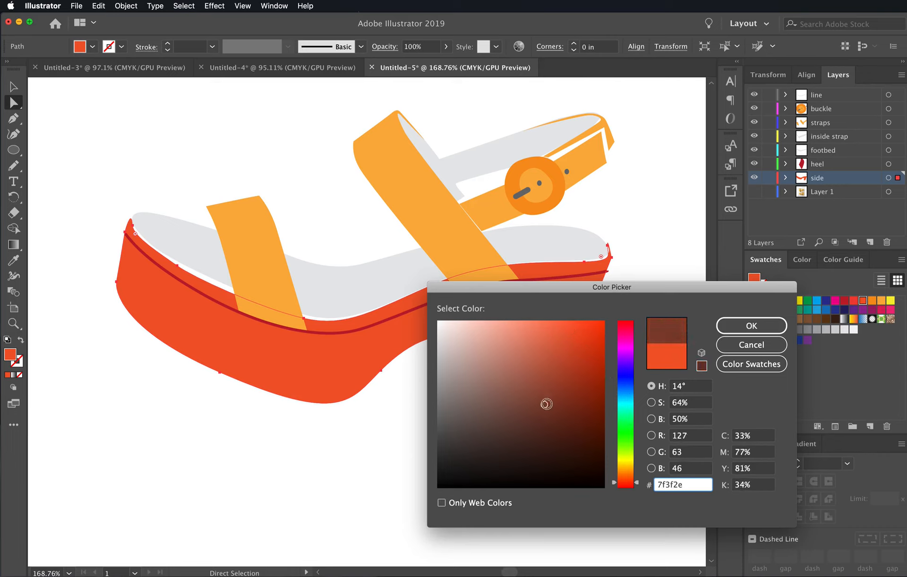
left_click(750, 326)
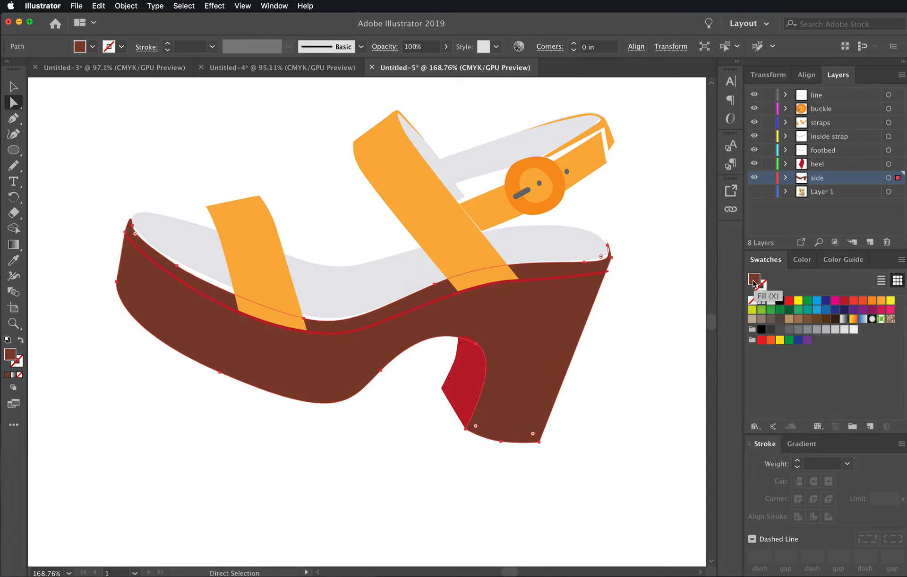
- Save the brown fill as a new swatch at the end of the bright color group
left_click_drag(754, 282, 814, 349)
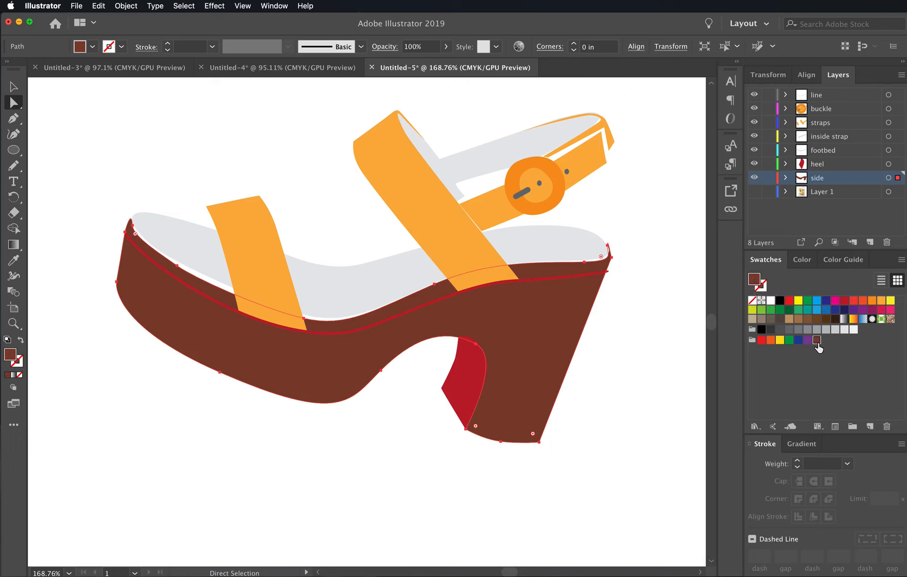
left_click(676, 397)
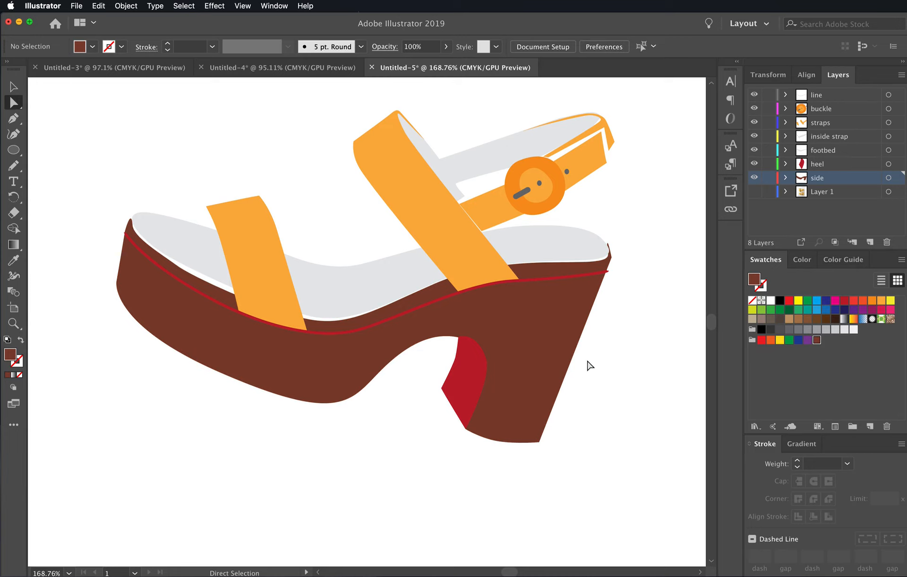
key("super")
key("super+z")
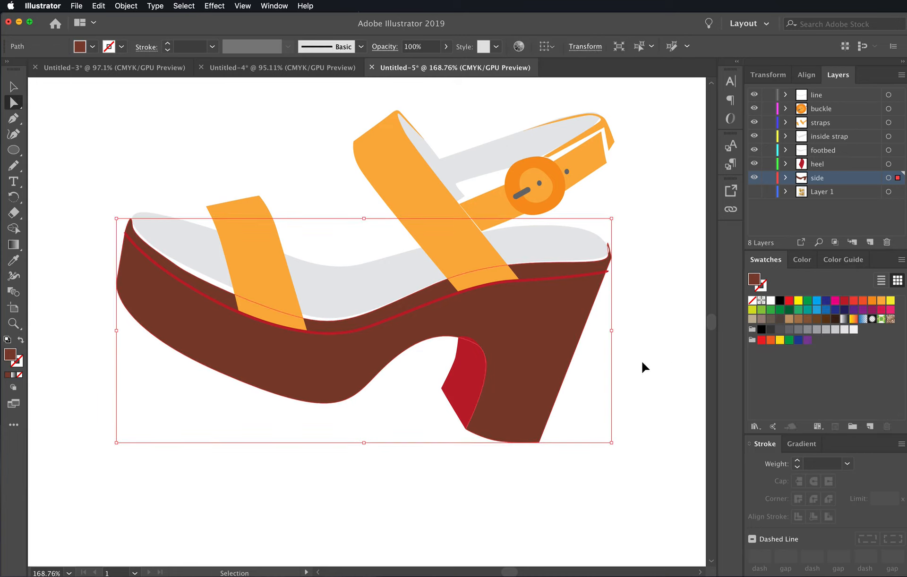
key("super+shift+z")
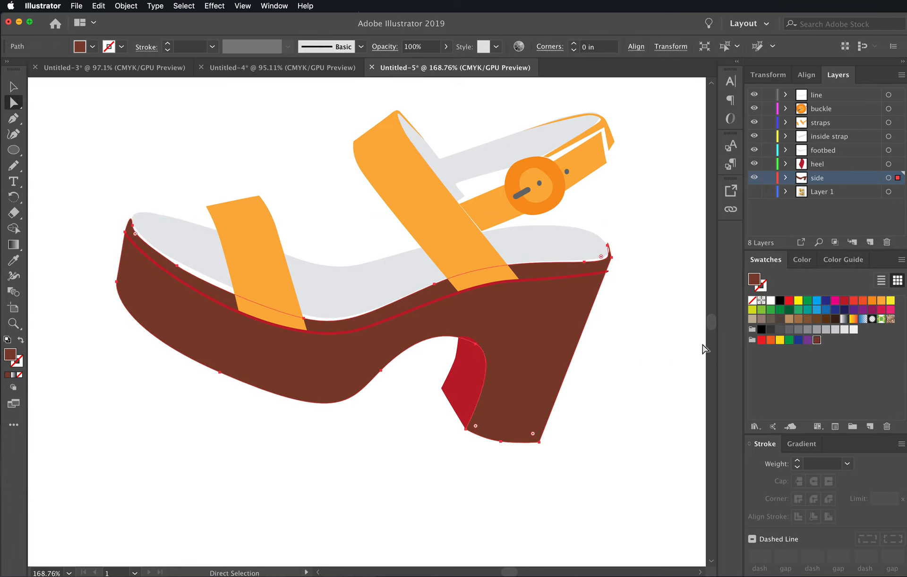
- Set the side shape's fill back to the orange-red C=0 M=80 swatch and deselect it
left_click(854, 302)
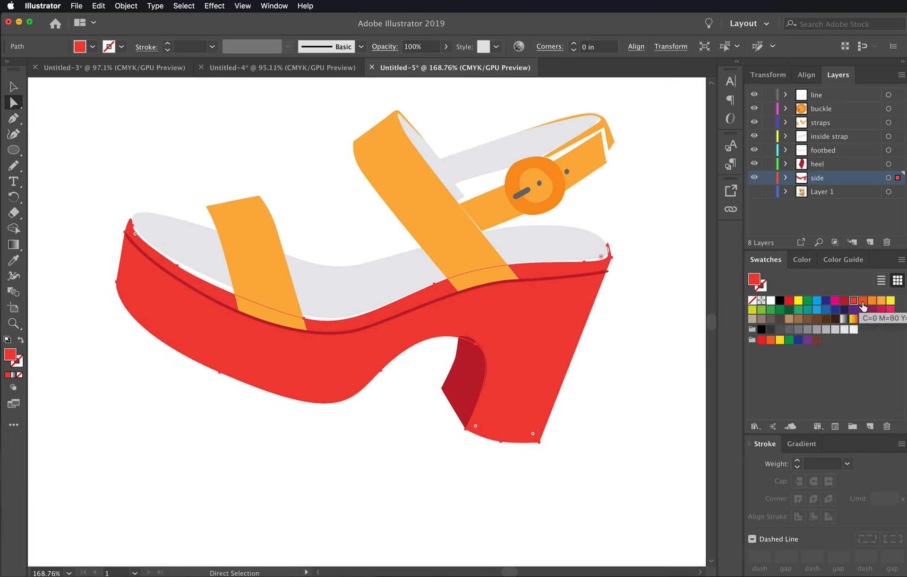
left_click(861, 303)
left_click(679, 359)
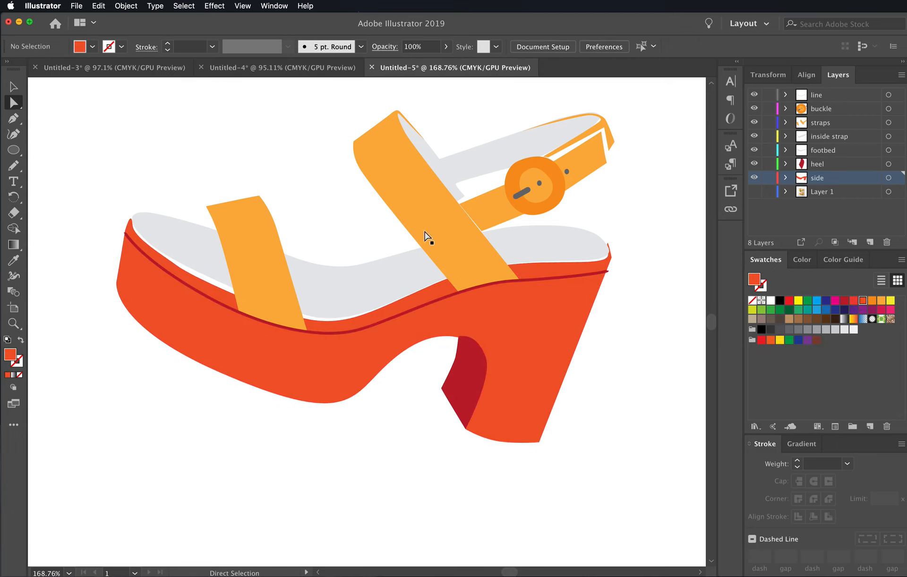
left_click(13, 324)
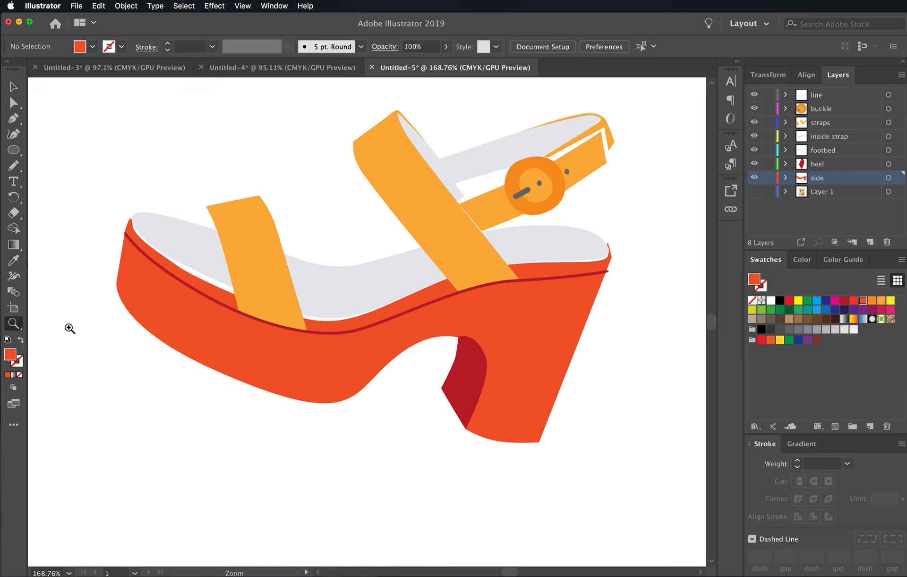
left_click(449, 364, "alt")
left_click(429, 367, "alt")
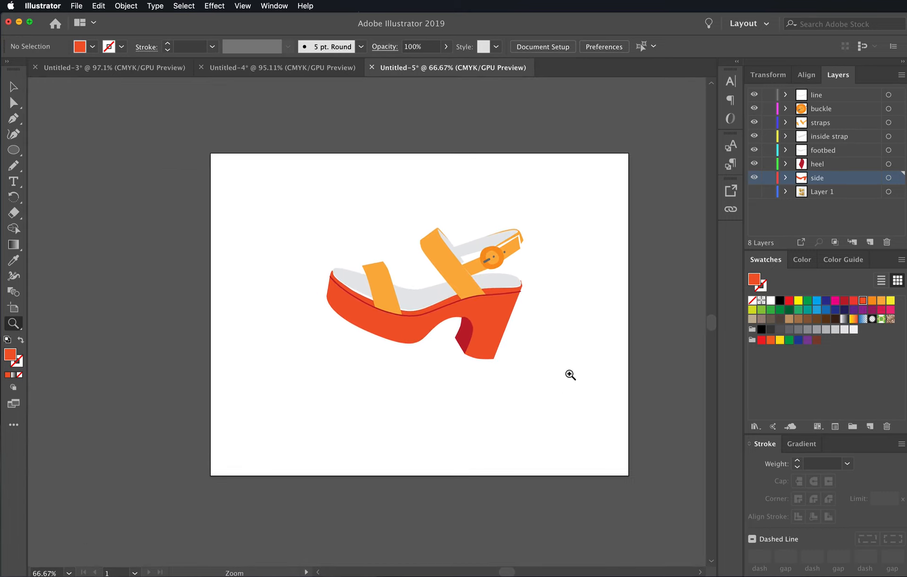
- Select the whole traced sandal, rotate it slightly counterclockwise so the sole sits level on the artboard, and deselect it
left_click(14, 86)
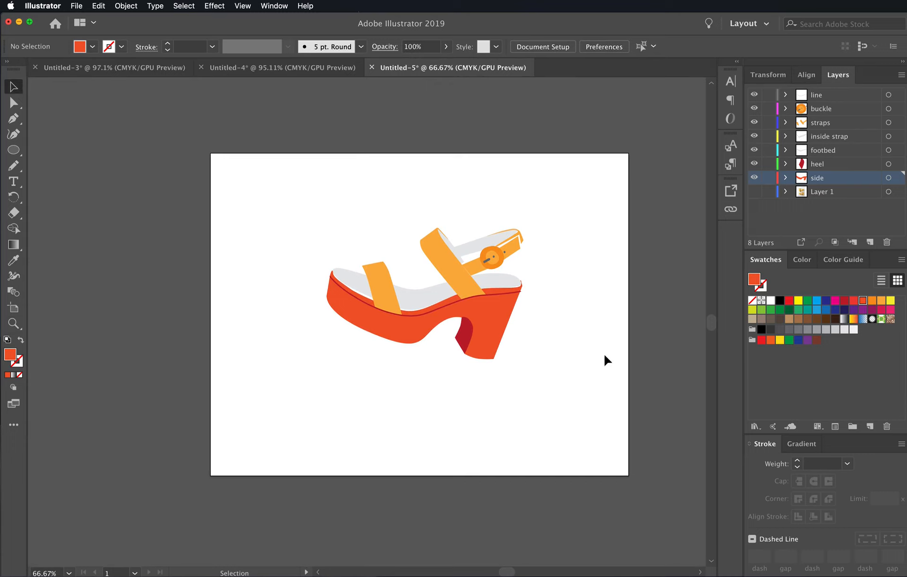
left_click_drag(592, 200, 294, 396)
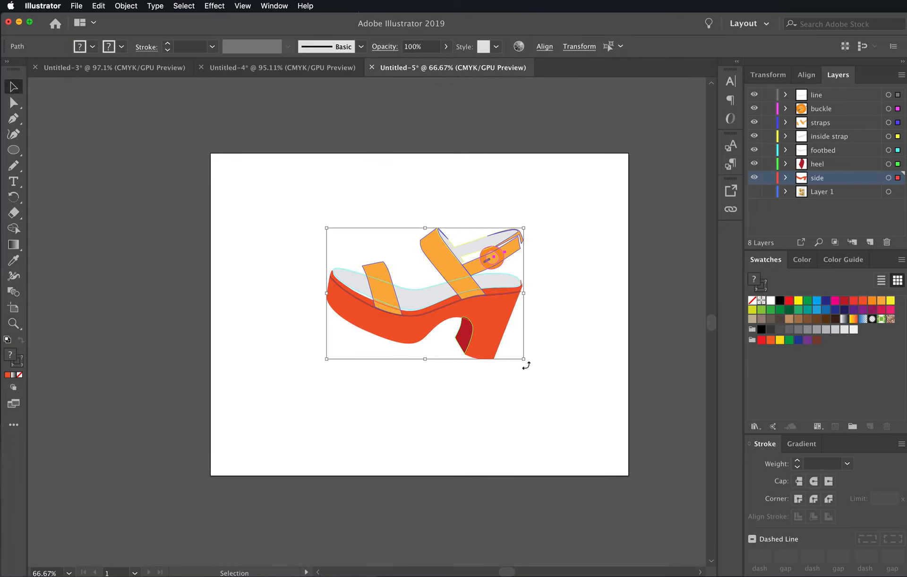
left_click_drag(527, 365, 497, 361)
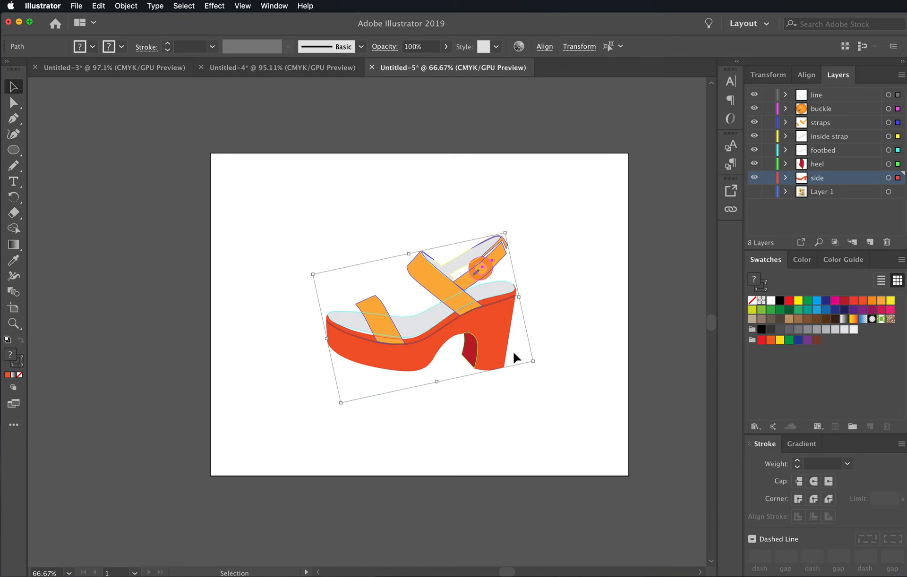
left_click(548, 390)
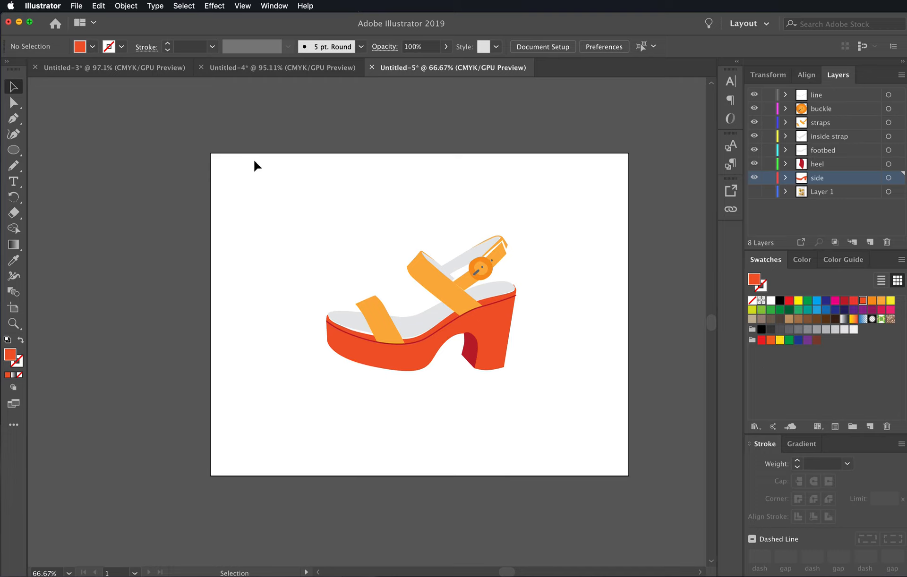
- Switch to Finder and open the image Screen Shot 2019-10-10 at 8.16.58 PM from the shoe folder in Illustrator
left_click(76, 6)
mouse_move(88, 51)
left_click(294, 38)
key("super+Tab")
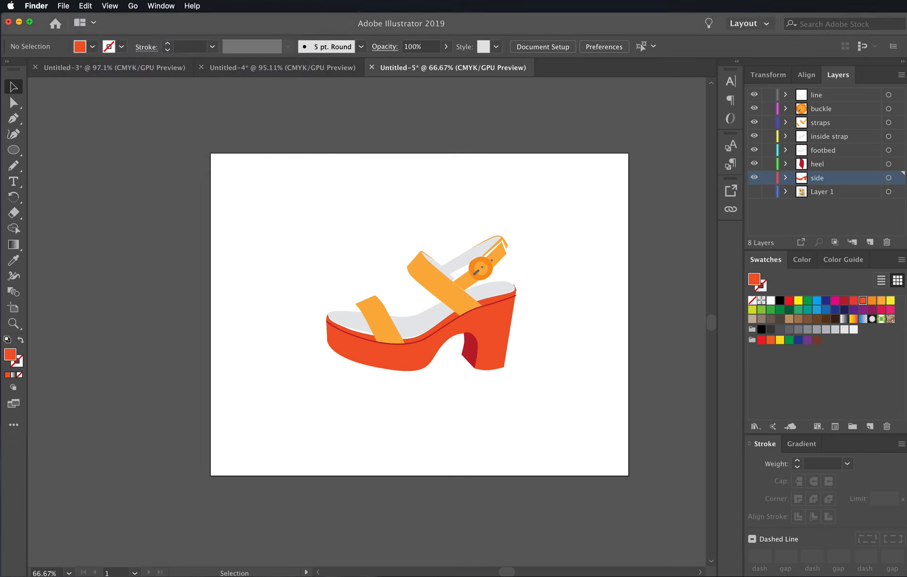
left_click_drag(906, 151, 774, 138)
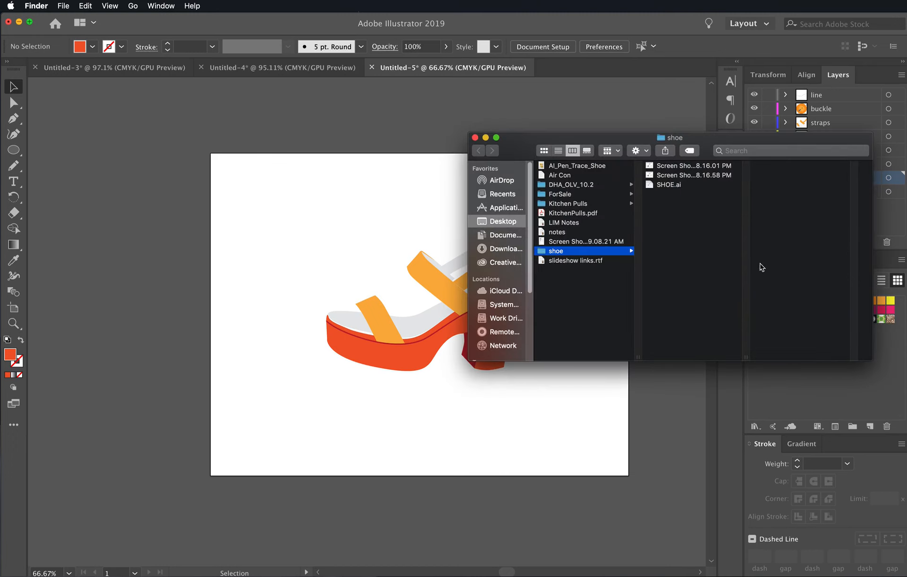
left_click(691, 175)
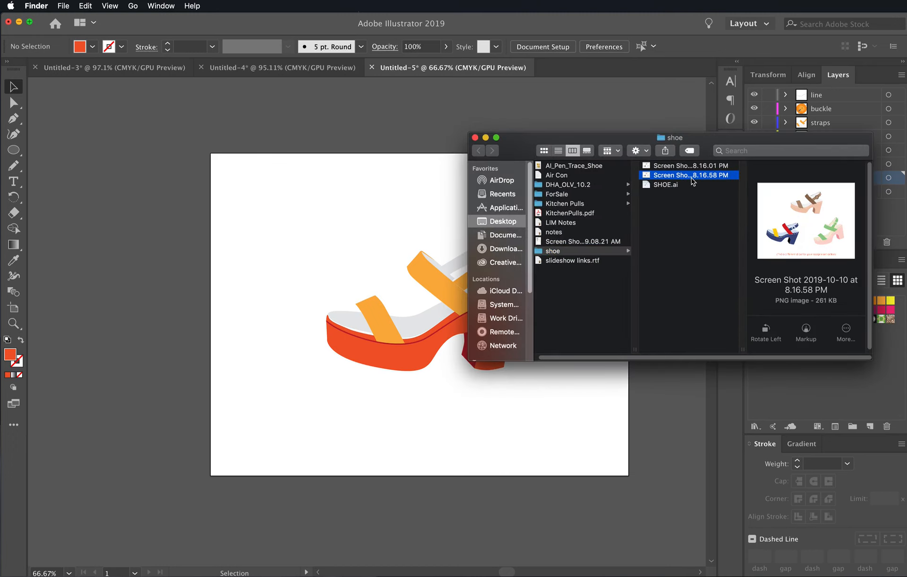
left_click_drag(691, 178, 560, 576)
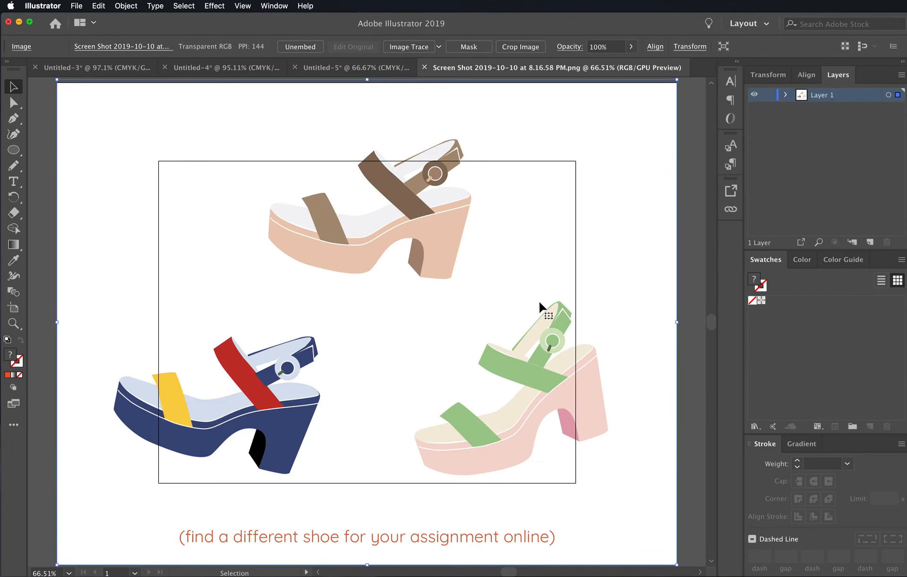
- Scale the screenshot of the three recolored sandals down from its center to fit within the artboard
mouse_move(517, 299)
left_mouse_down()
mouse_move(524, 290)
mouse_move(515, 282)
left_mouse_up()
left_click(524, 298, "alt+super")
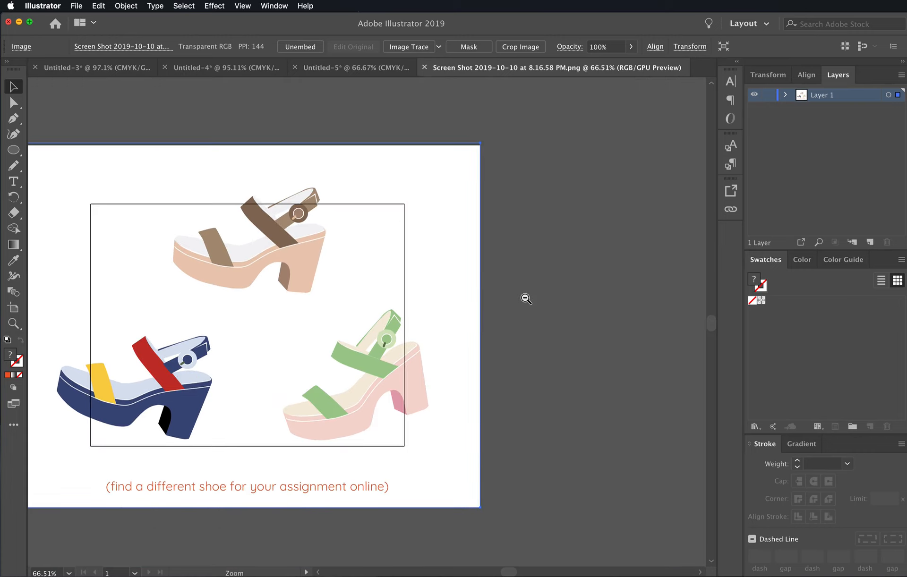
left_click_drag(470, 310, 587, 298)
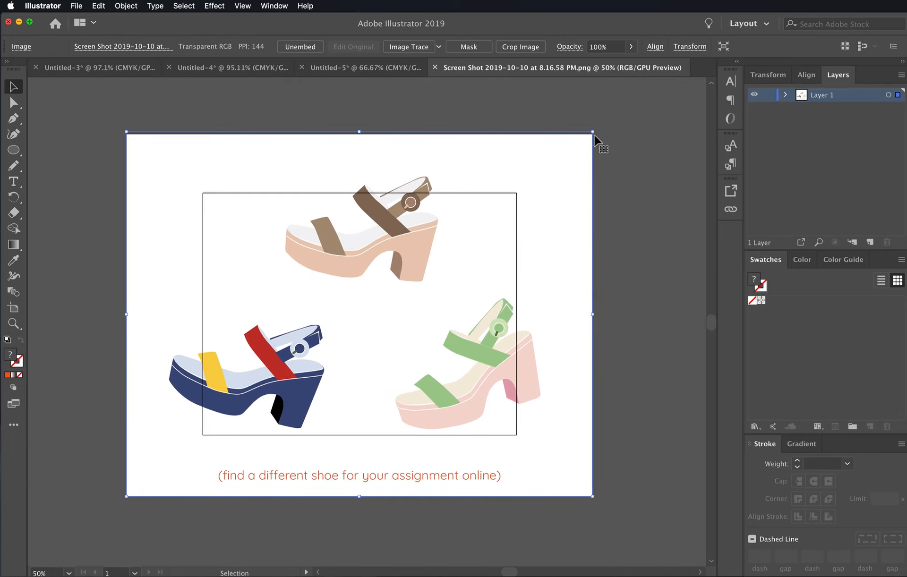
left_click_drag(592, 133, 528, 197)
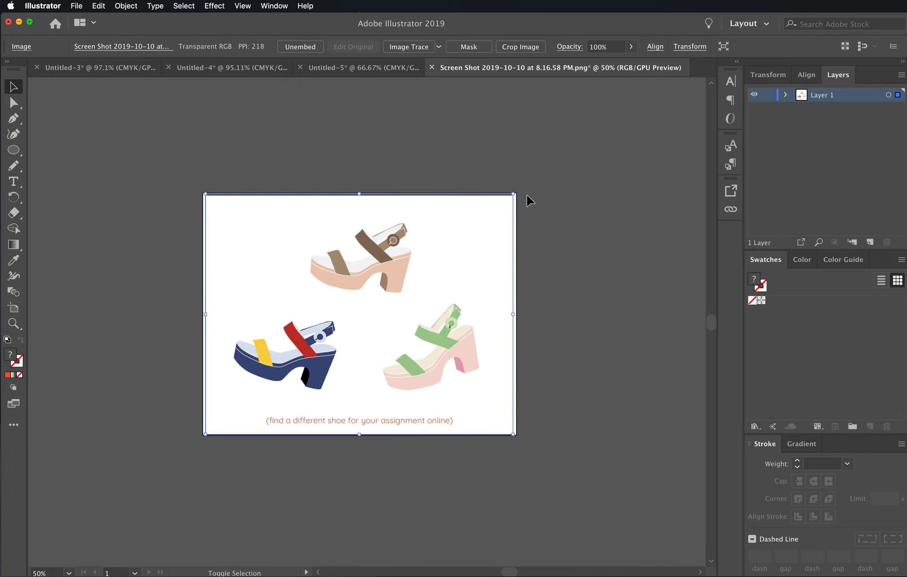
left_click(479, 272, "super")
left_click_drag(358, 346, 539, 326)
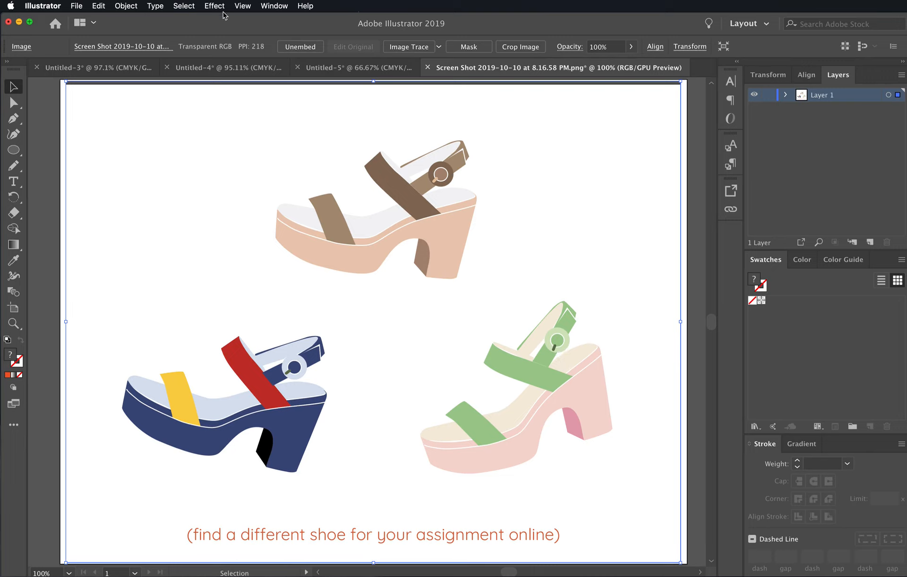
- Open the Earthtone swatch library, enlarge it to show all color groups, and dock it beside the Swatches
left_click(246, 6)
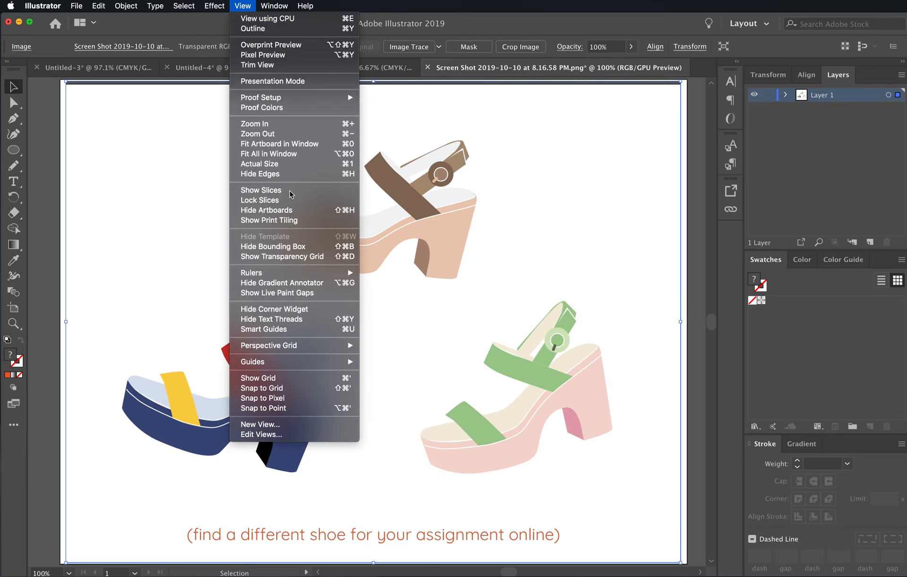
mouse_move(267, 3)
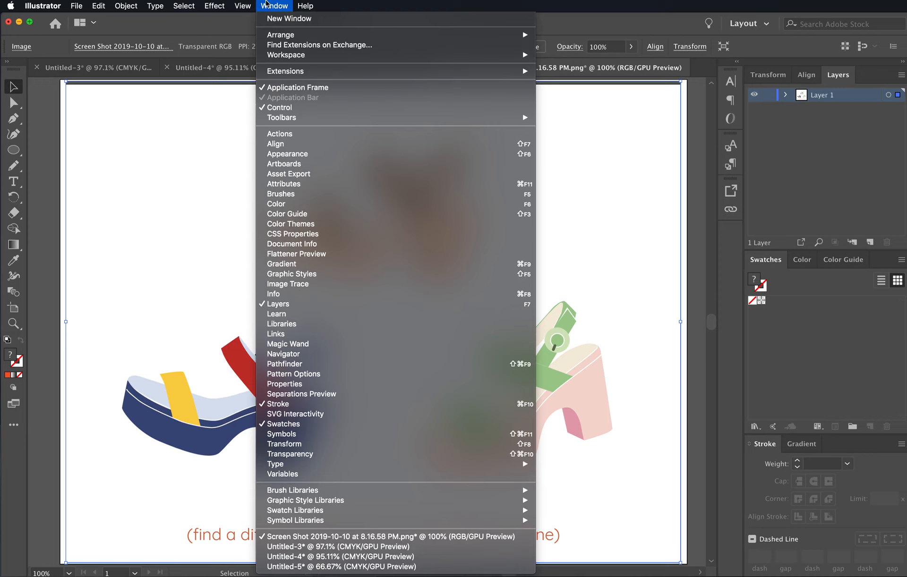
mouse_move(383, 513)
mouse_move(513, 524)
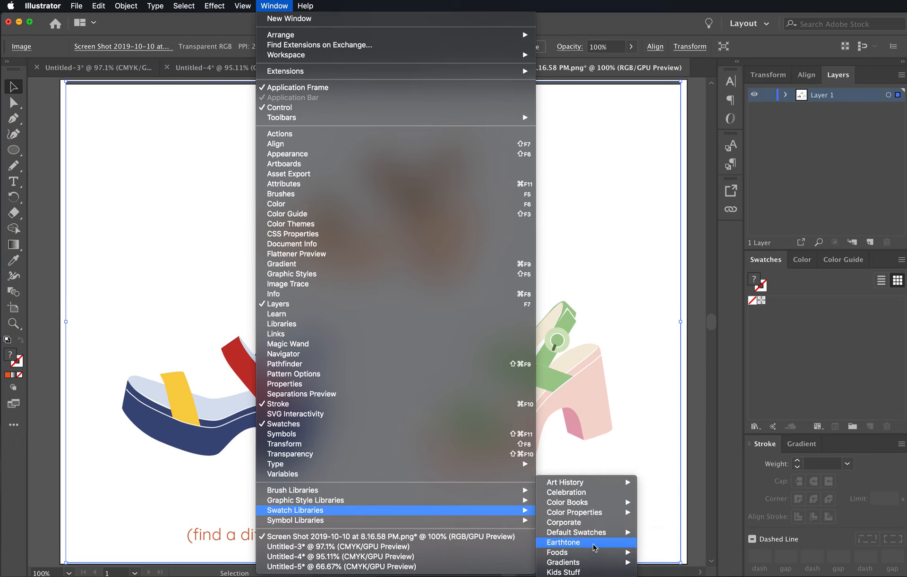
mouse_move(581, 554)
left_click(623, 541)
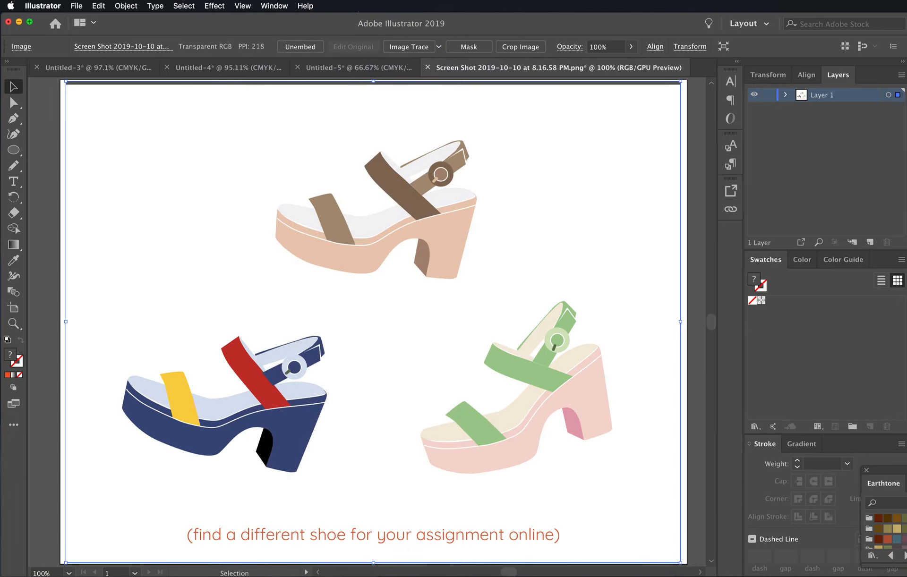
left_click_drag(890, 475, 634, 313)
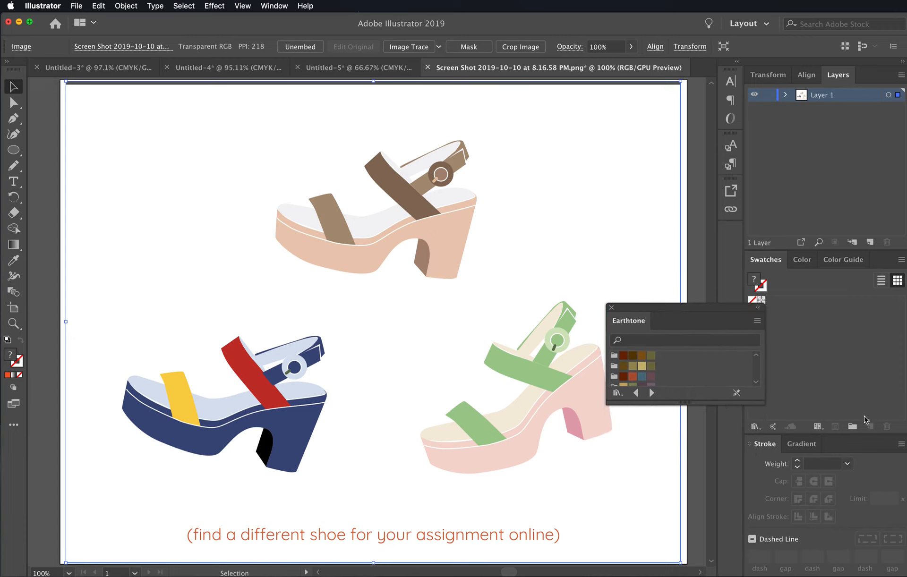
left_click_drag(691, 402, 676, 533)
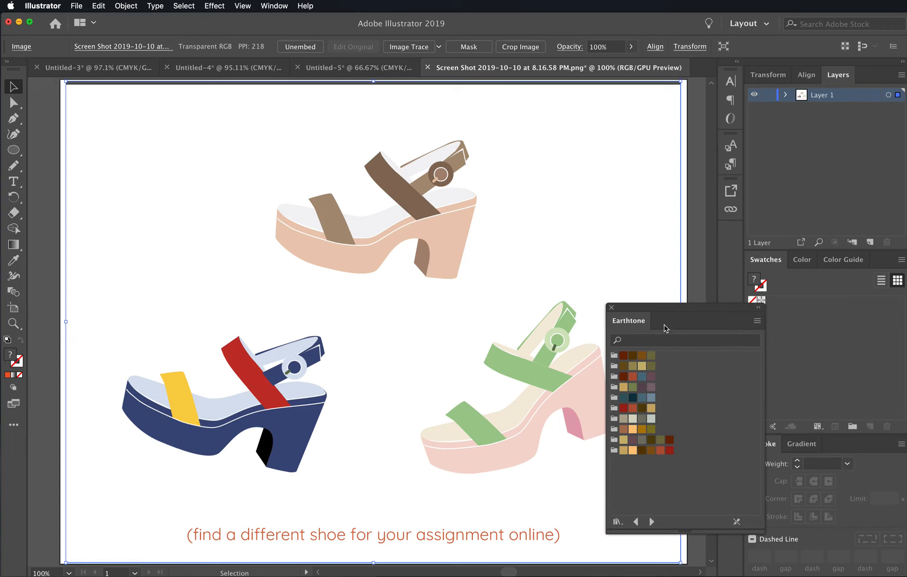
left_click_drag(638, 320, 798, 270)
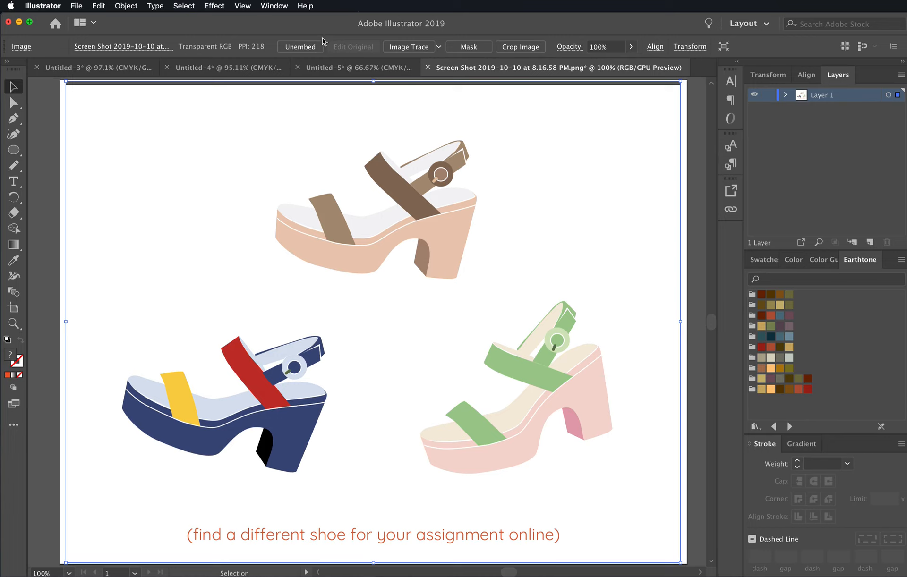
- Undock the Earthtone library and add its sixth color group, red through tan, to the document swatches
left_click_drag(858, 260, 548, 303)
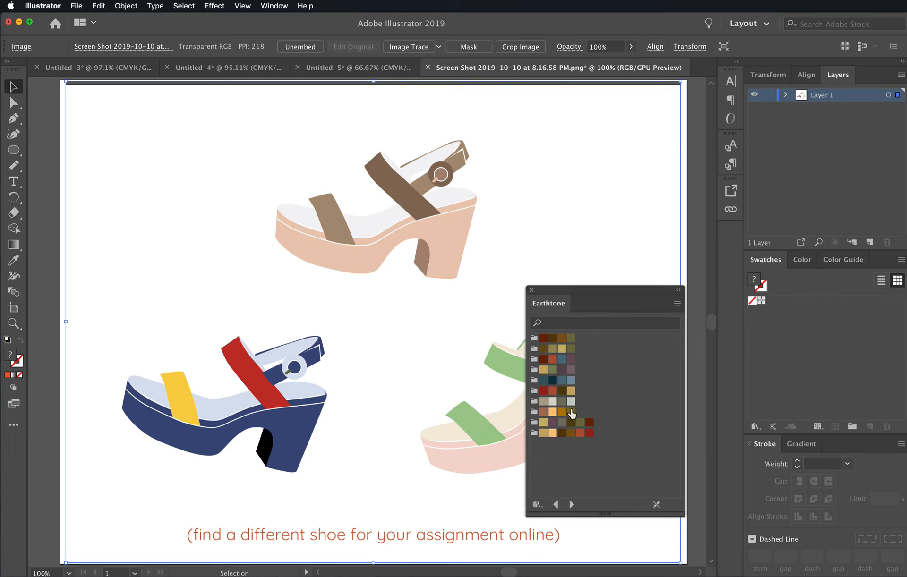
left_click_drag(534, 396, 819, 338)
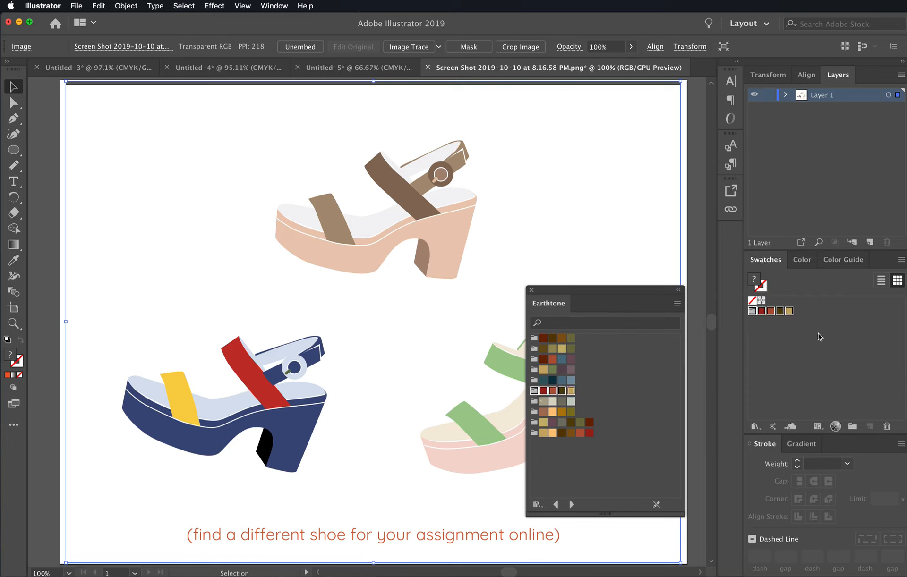
left_click(800, 353)
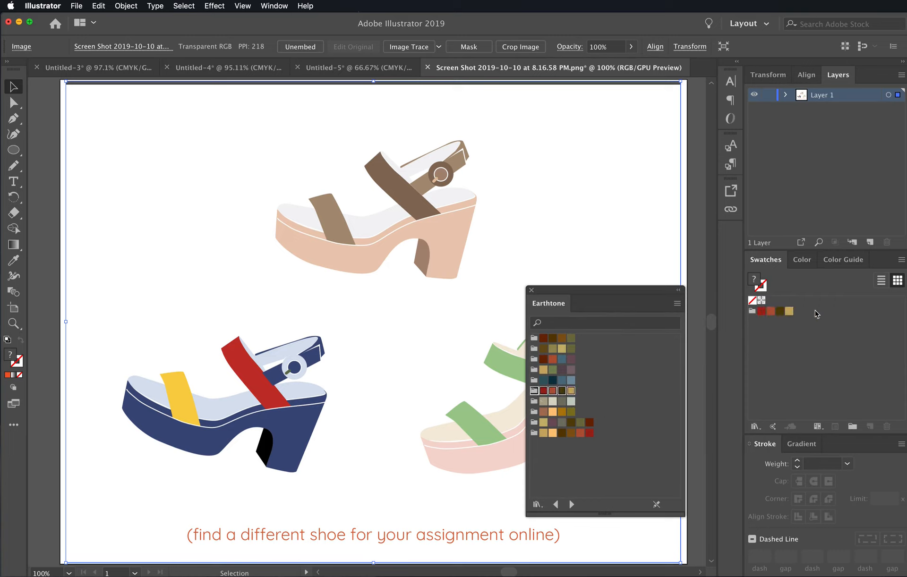
- Close the Earthtone library and close the screenshot document without saving changes
left_click(531, 291)
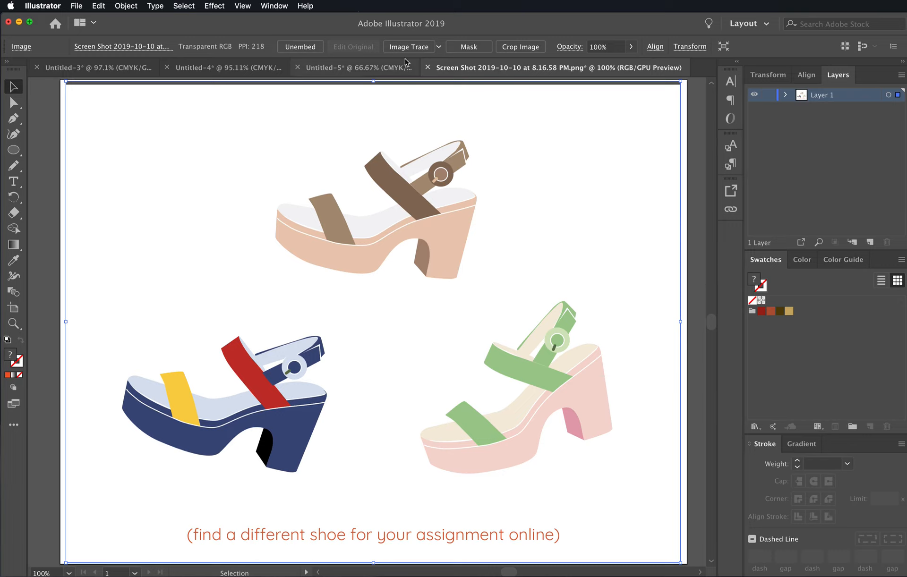
left_click(427, 68)
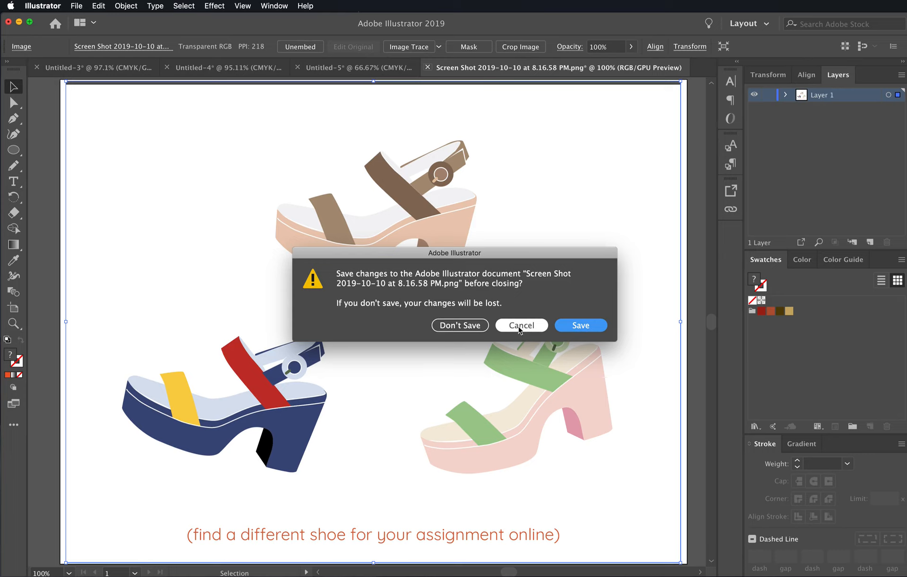
left_click(475, 327)
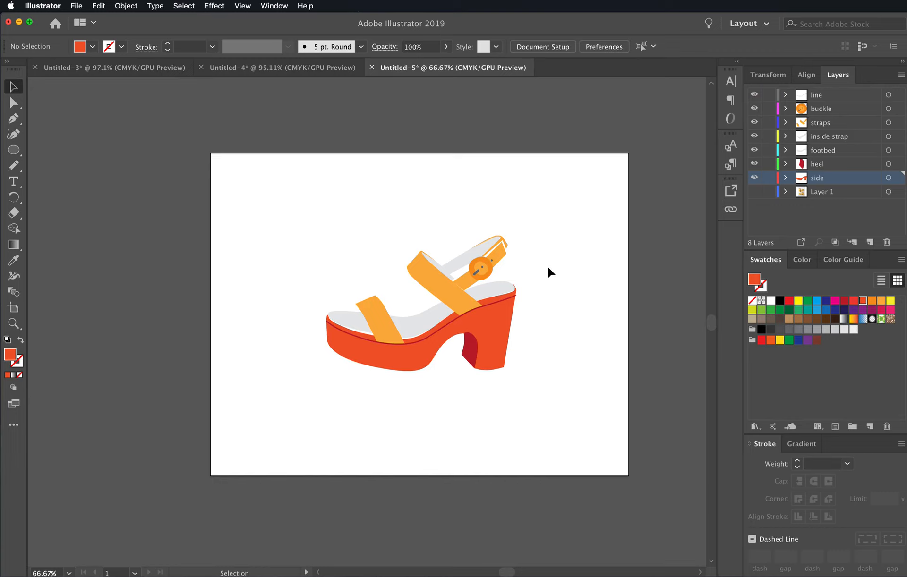
- Show only Layer 1 to examine the reference photo, then hide it and show all the sandal layers again
left_click(468, 318)
left_click(458, 325)
left_click_drag(328, 350, 587, 346)
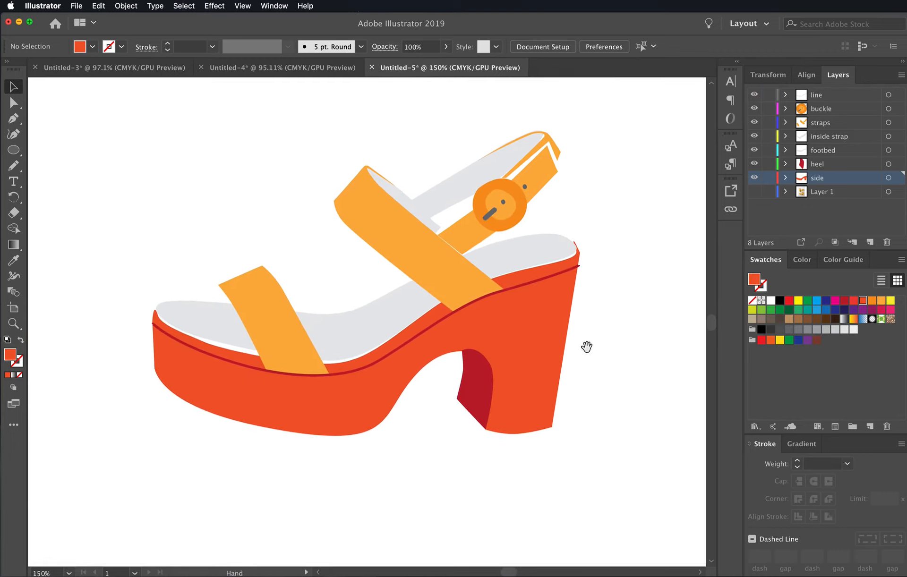
left_click(753, 191)
left_click_drag(754, 178, 755, 95)
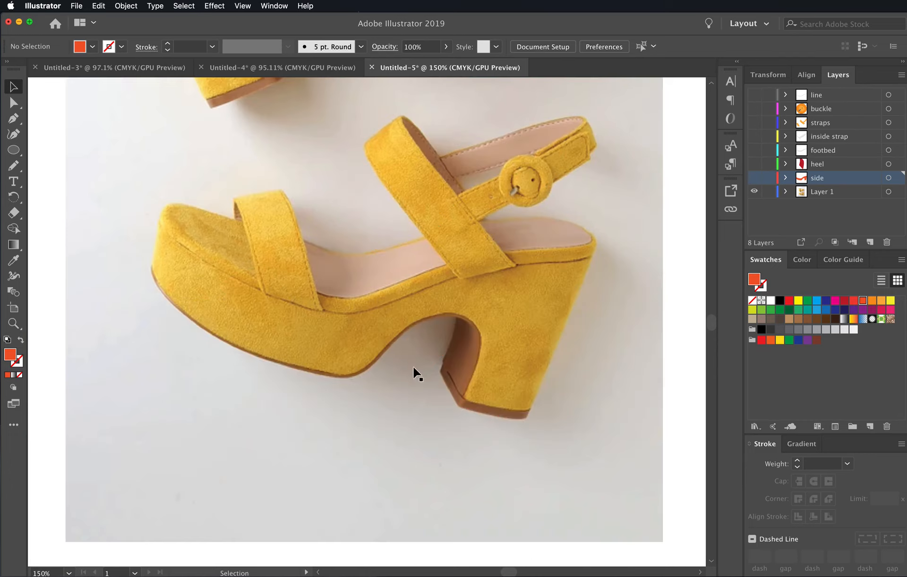
left_click_drag(758, 177, 755, 95)
left_click(754, 191)
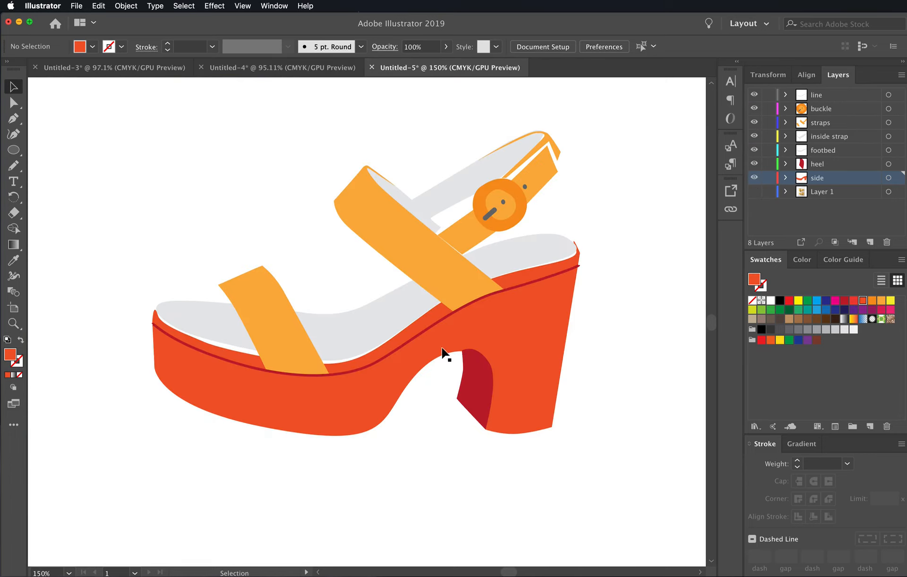
left_click_drag(550, 263, 593, 255)
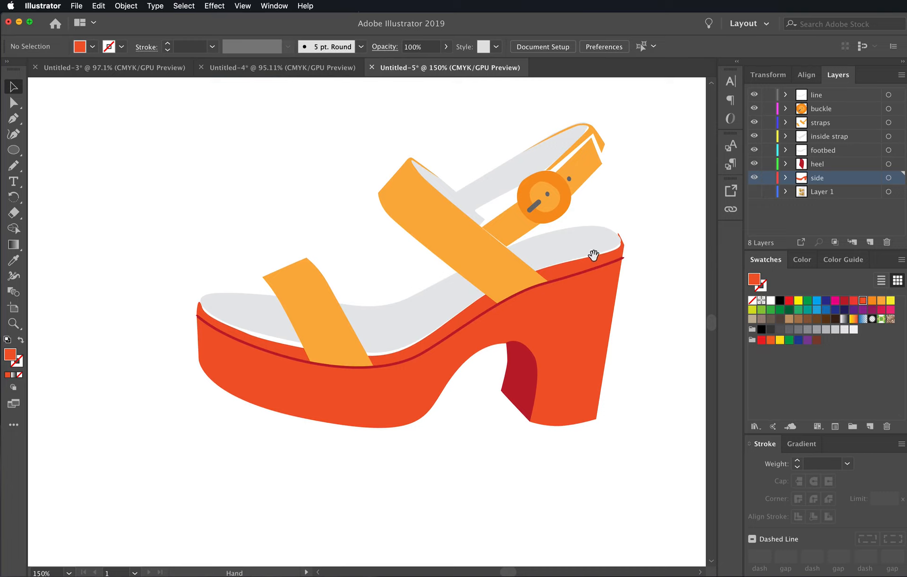
left_click(580, 300, "alt+super")
left_click_drag(362, 387, 492, 423)
left_click_drag(425, 411, 513, 421)
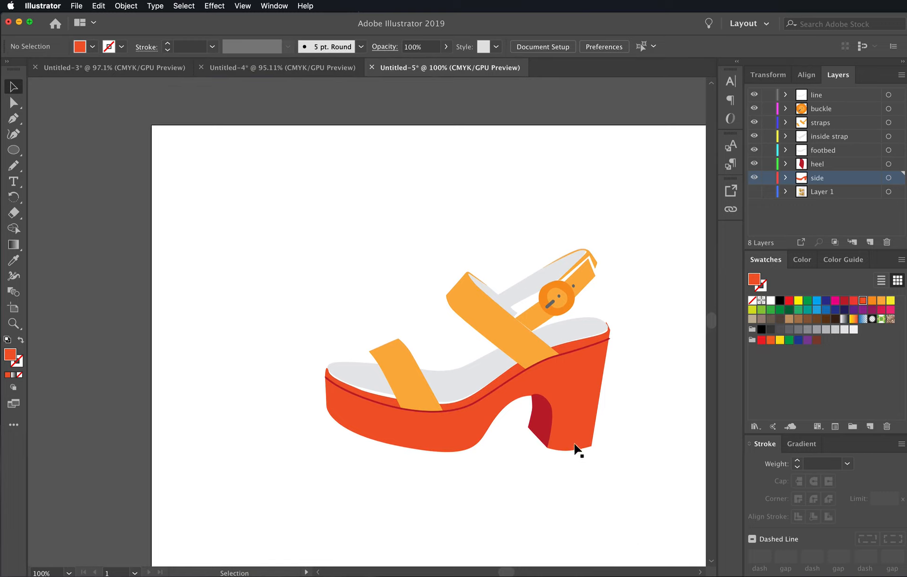